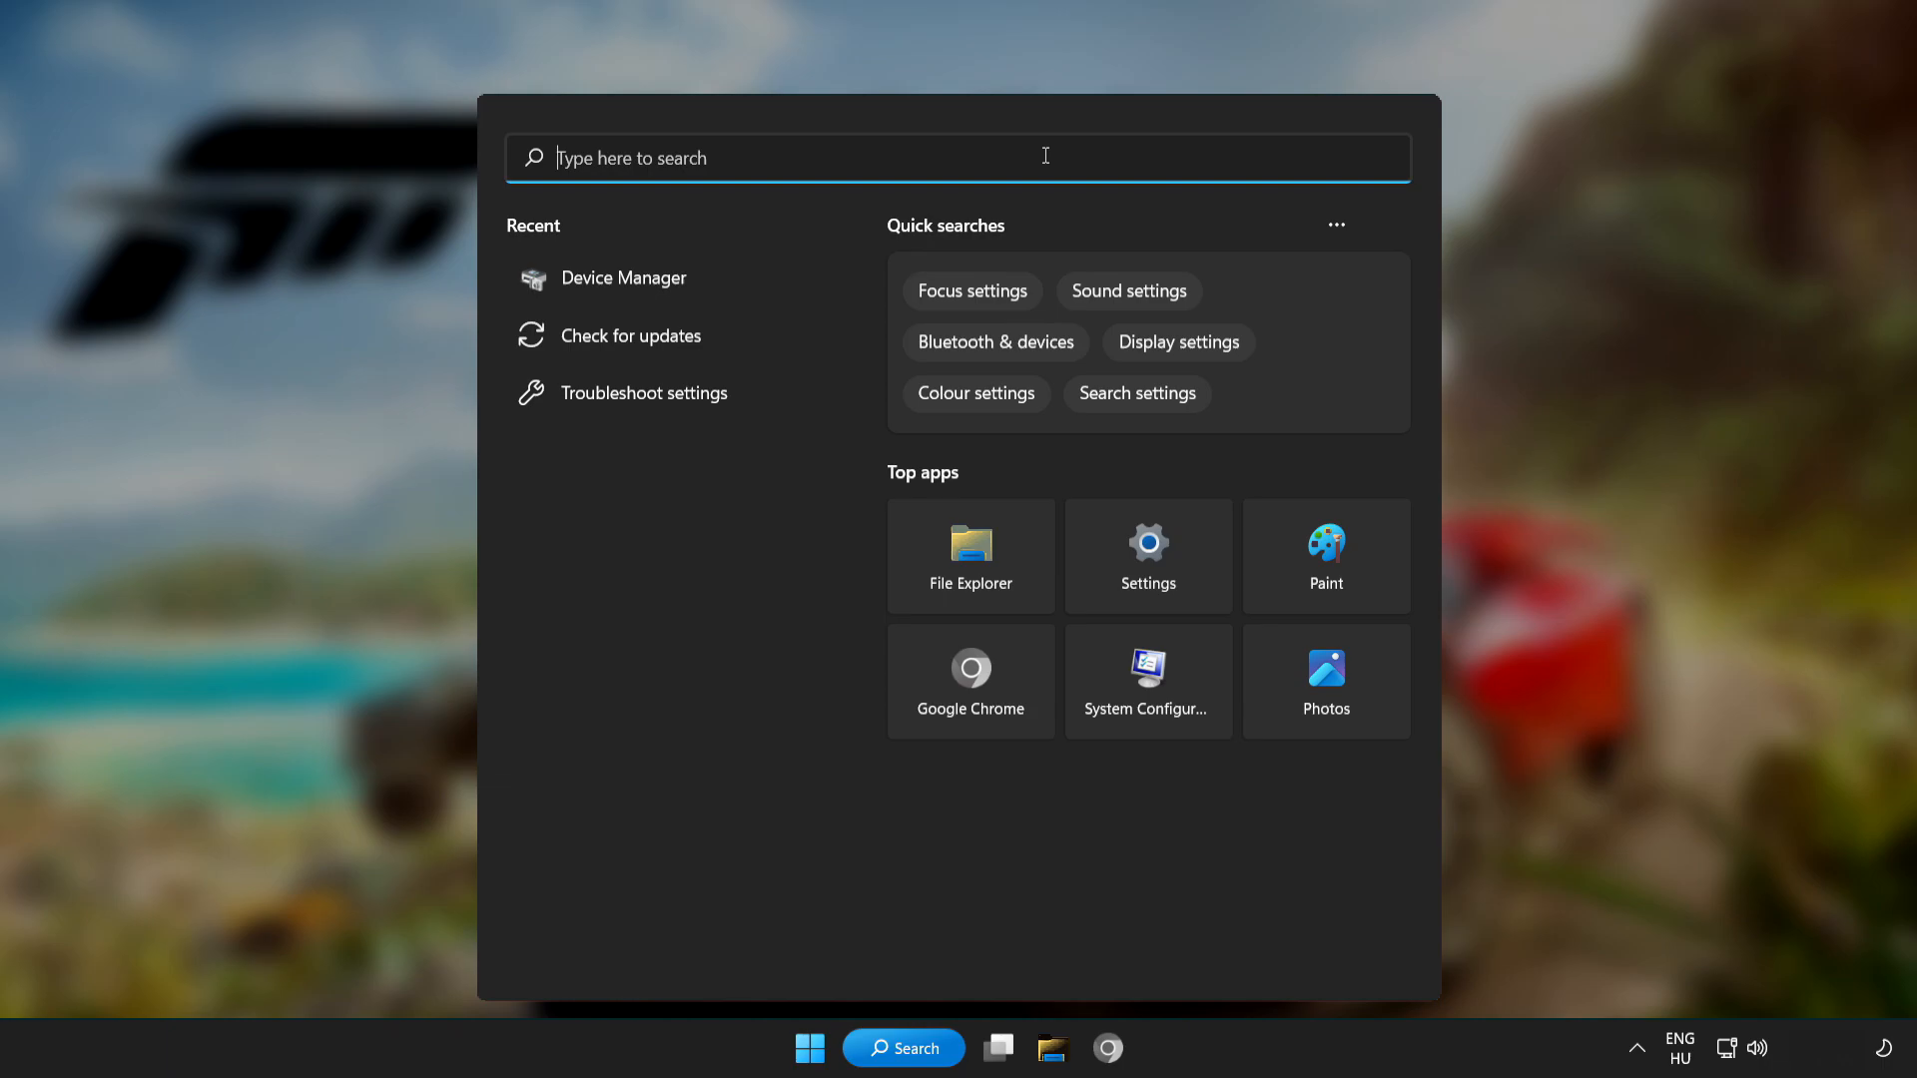
Step: Find and open Device Manager, and enlarge its window to fill the screen
{"action": "type", "text": "device"}
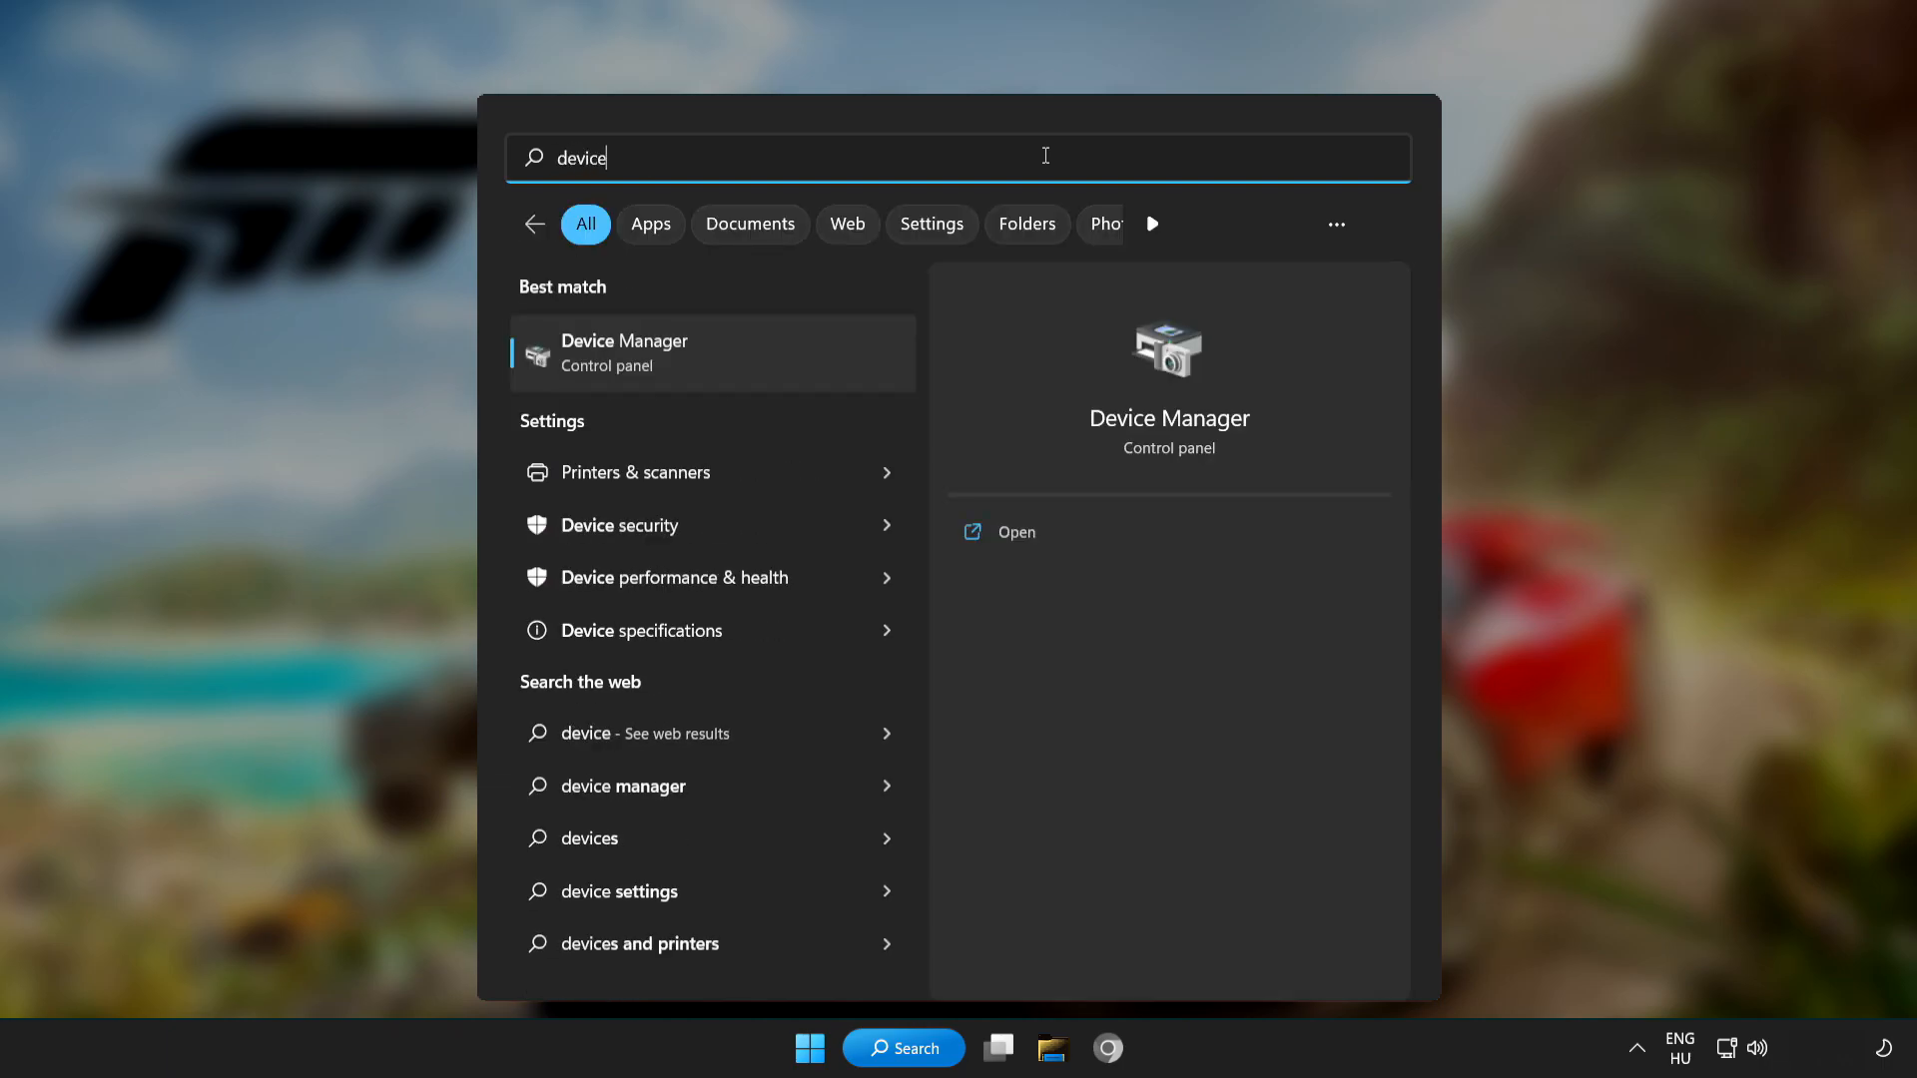
{"action": "type", "text": " manager"}
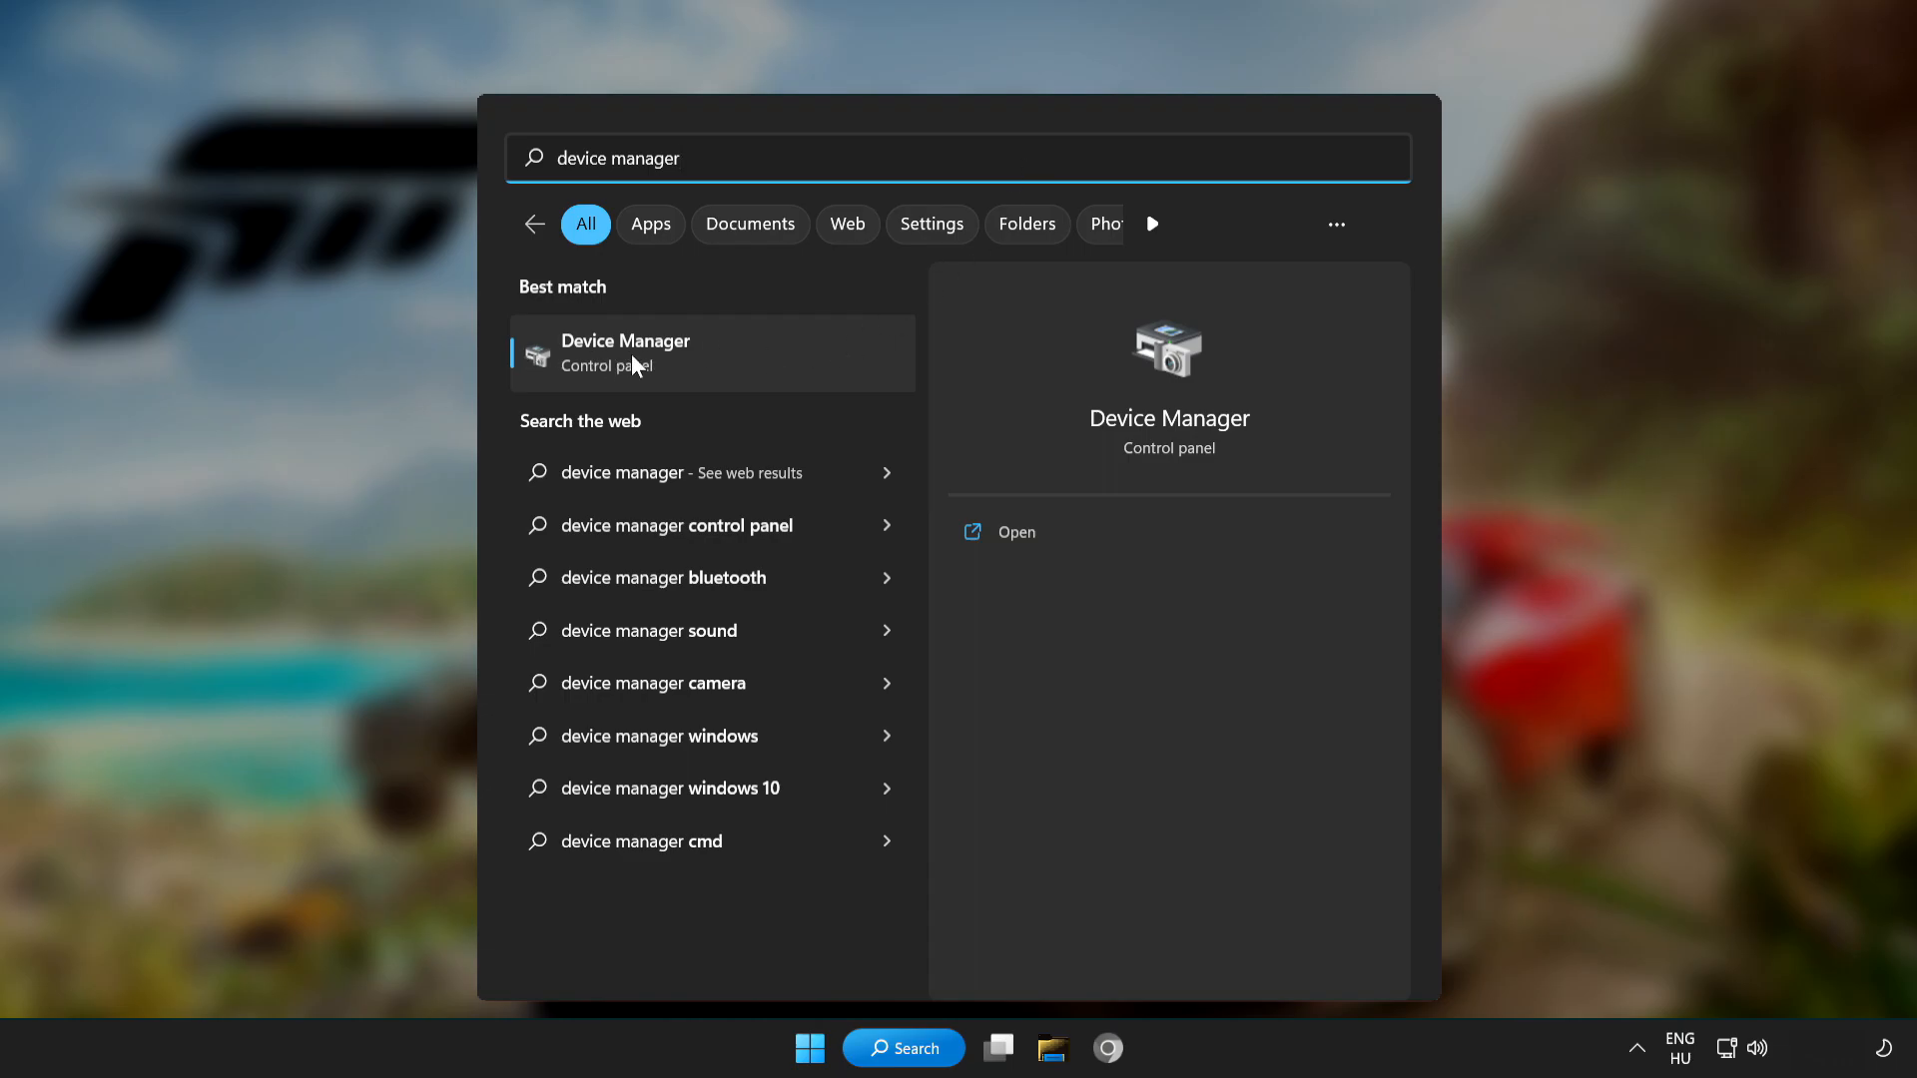
{"action": "left_click", "coordinate": [795, 357]}
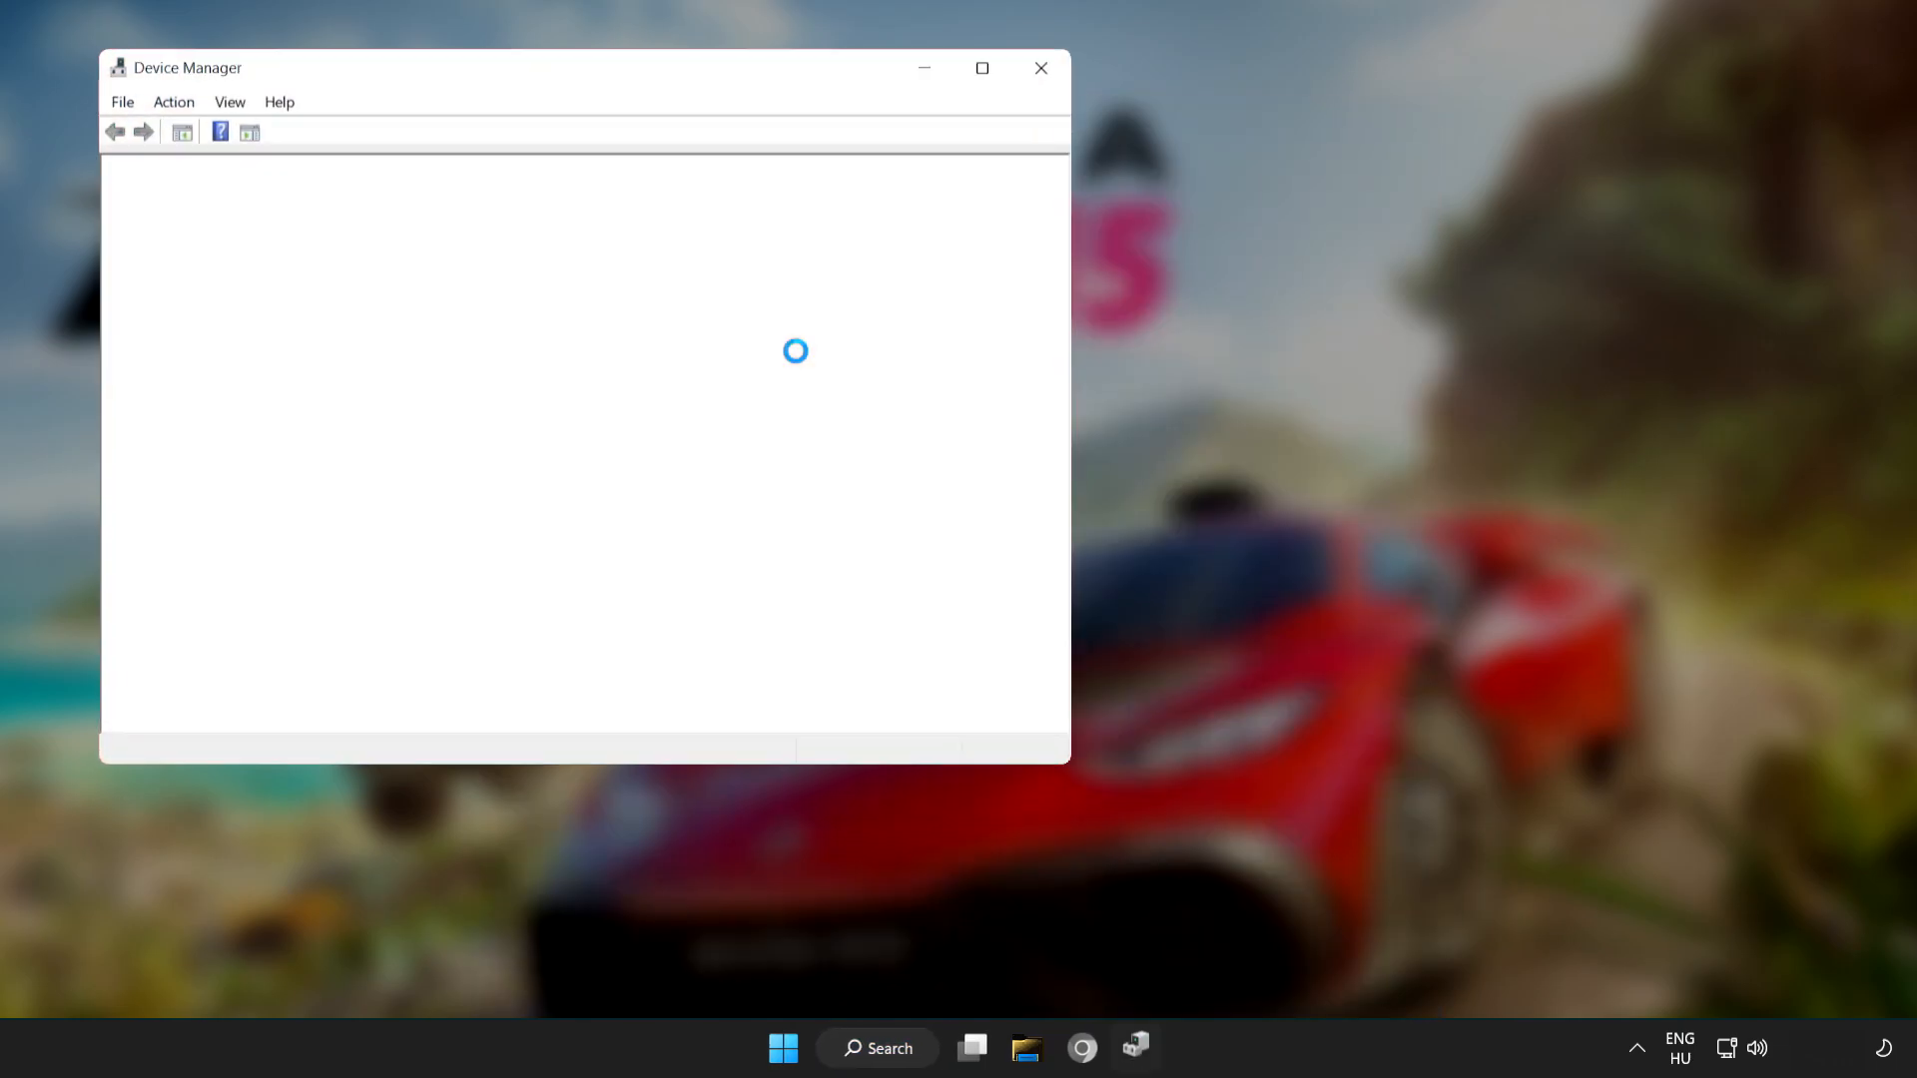
{"action": "left_click", "coordinate": [981, 77]}
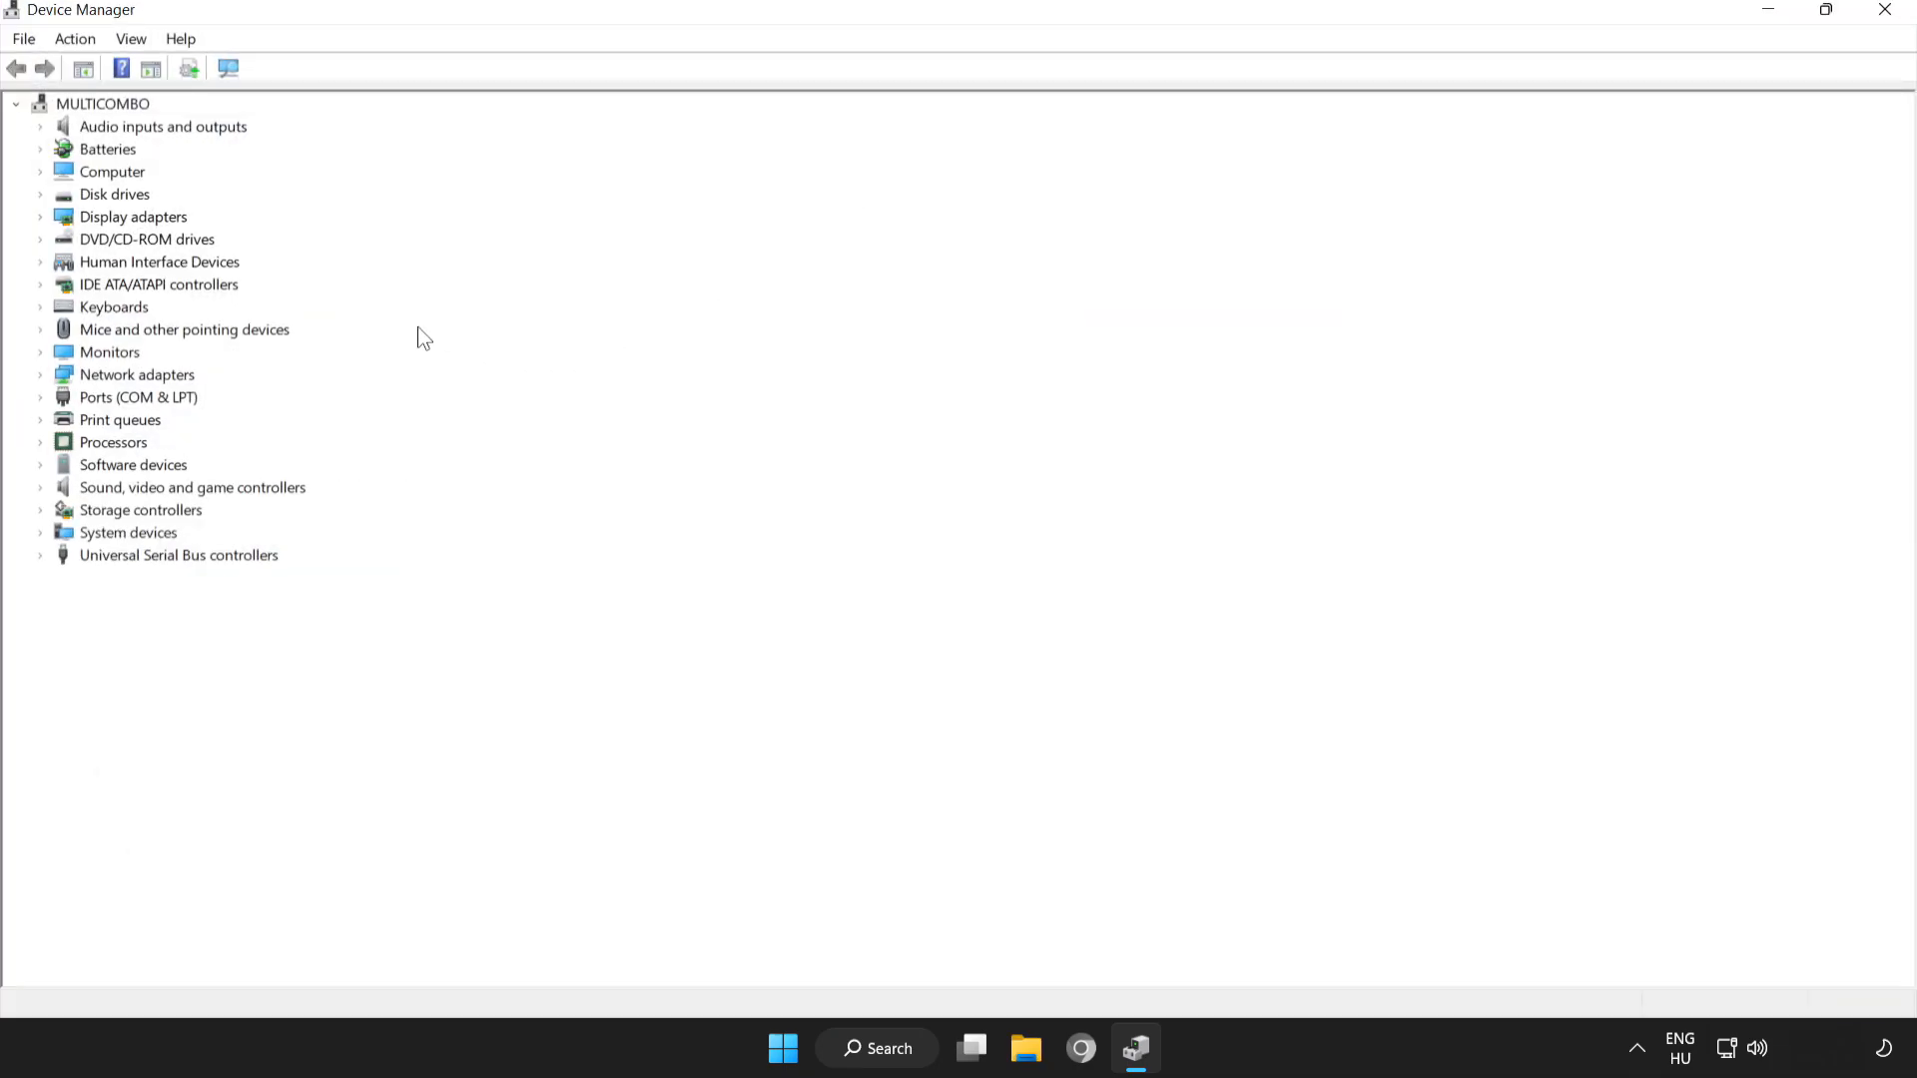
Step: Run an automatic driver update for the VMware SVGA 3D display adapter, and close Device Manager when finished
{"action": "left_click", "coordinate": [70, 217]}
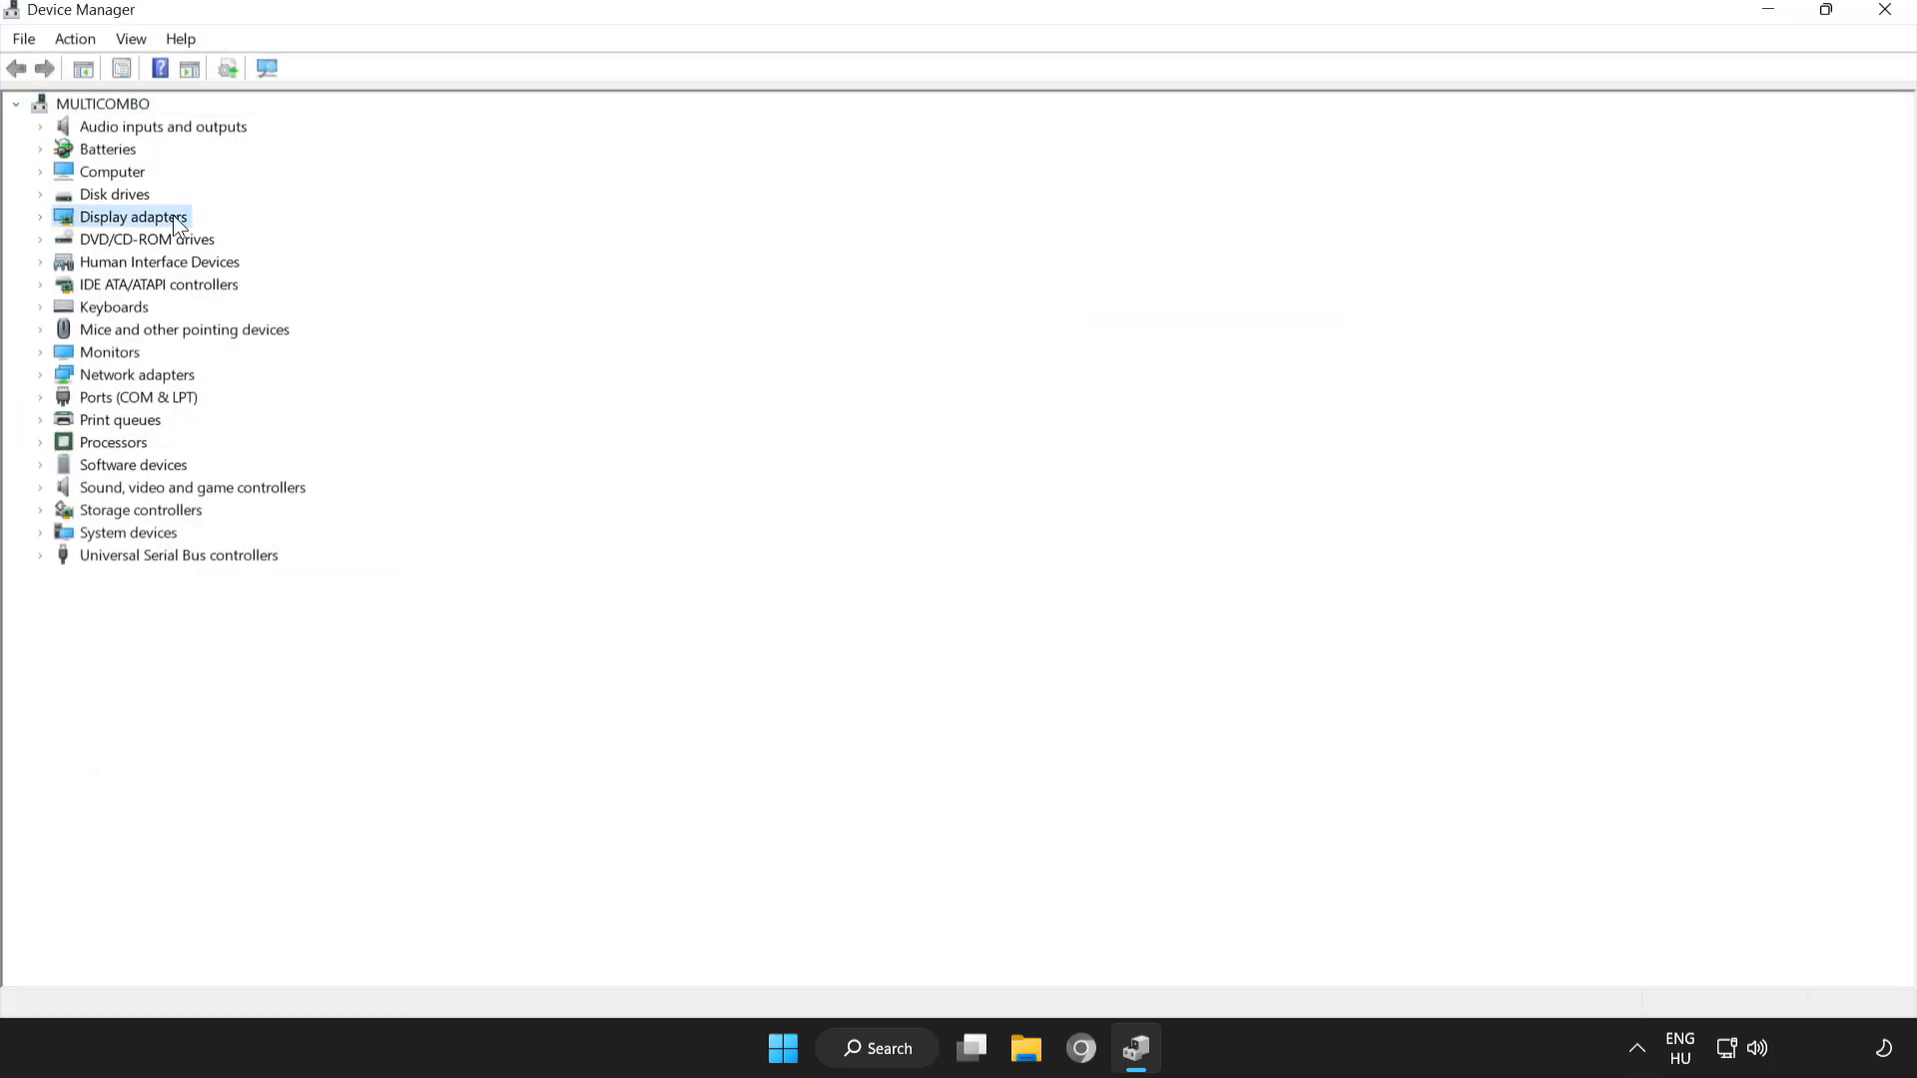
{"action": "left_click", "coordinate": [38, 218]}
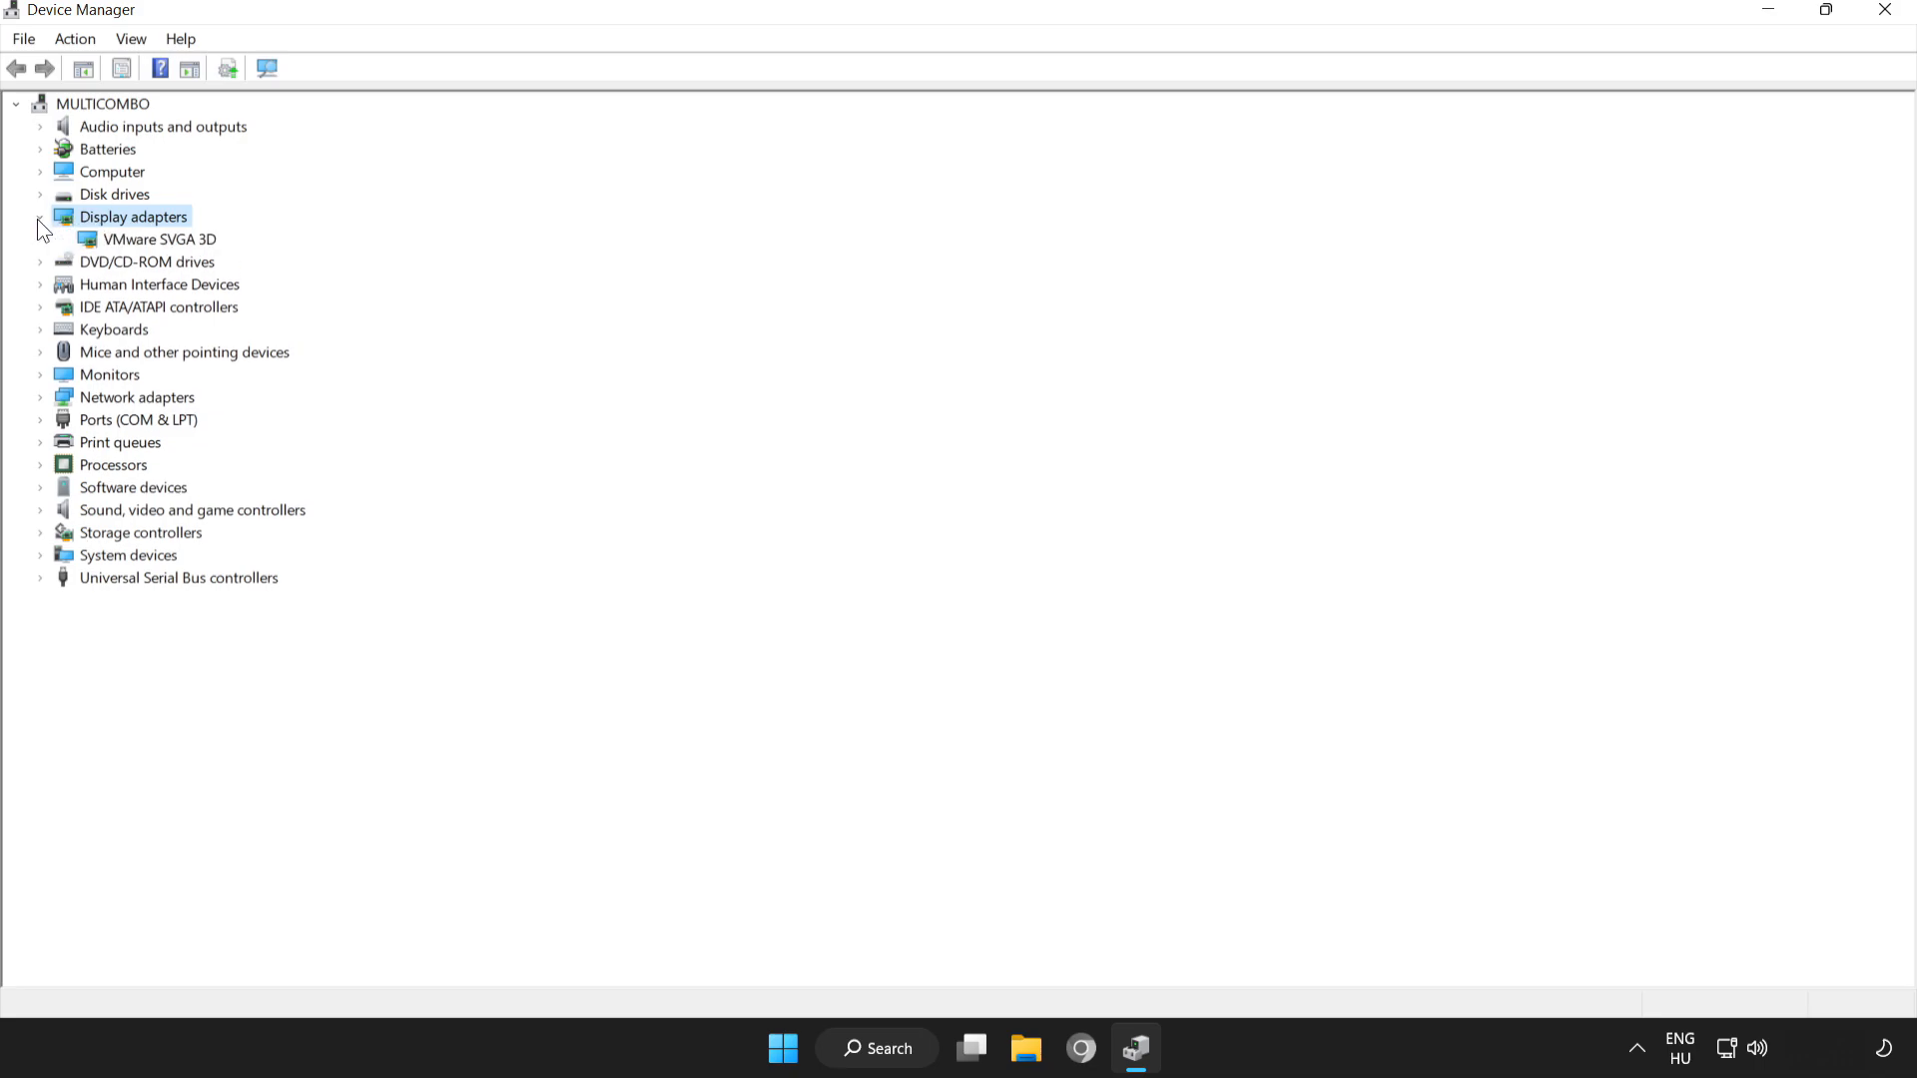
{"action": "left_click", "coordinate": [122, 240]}
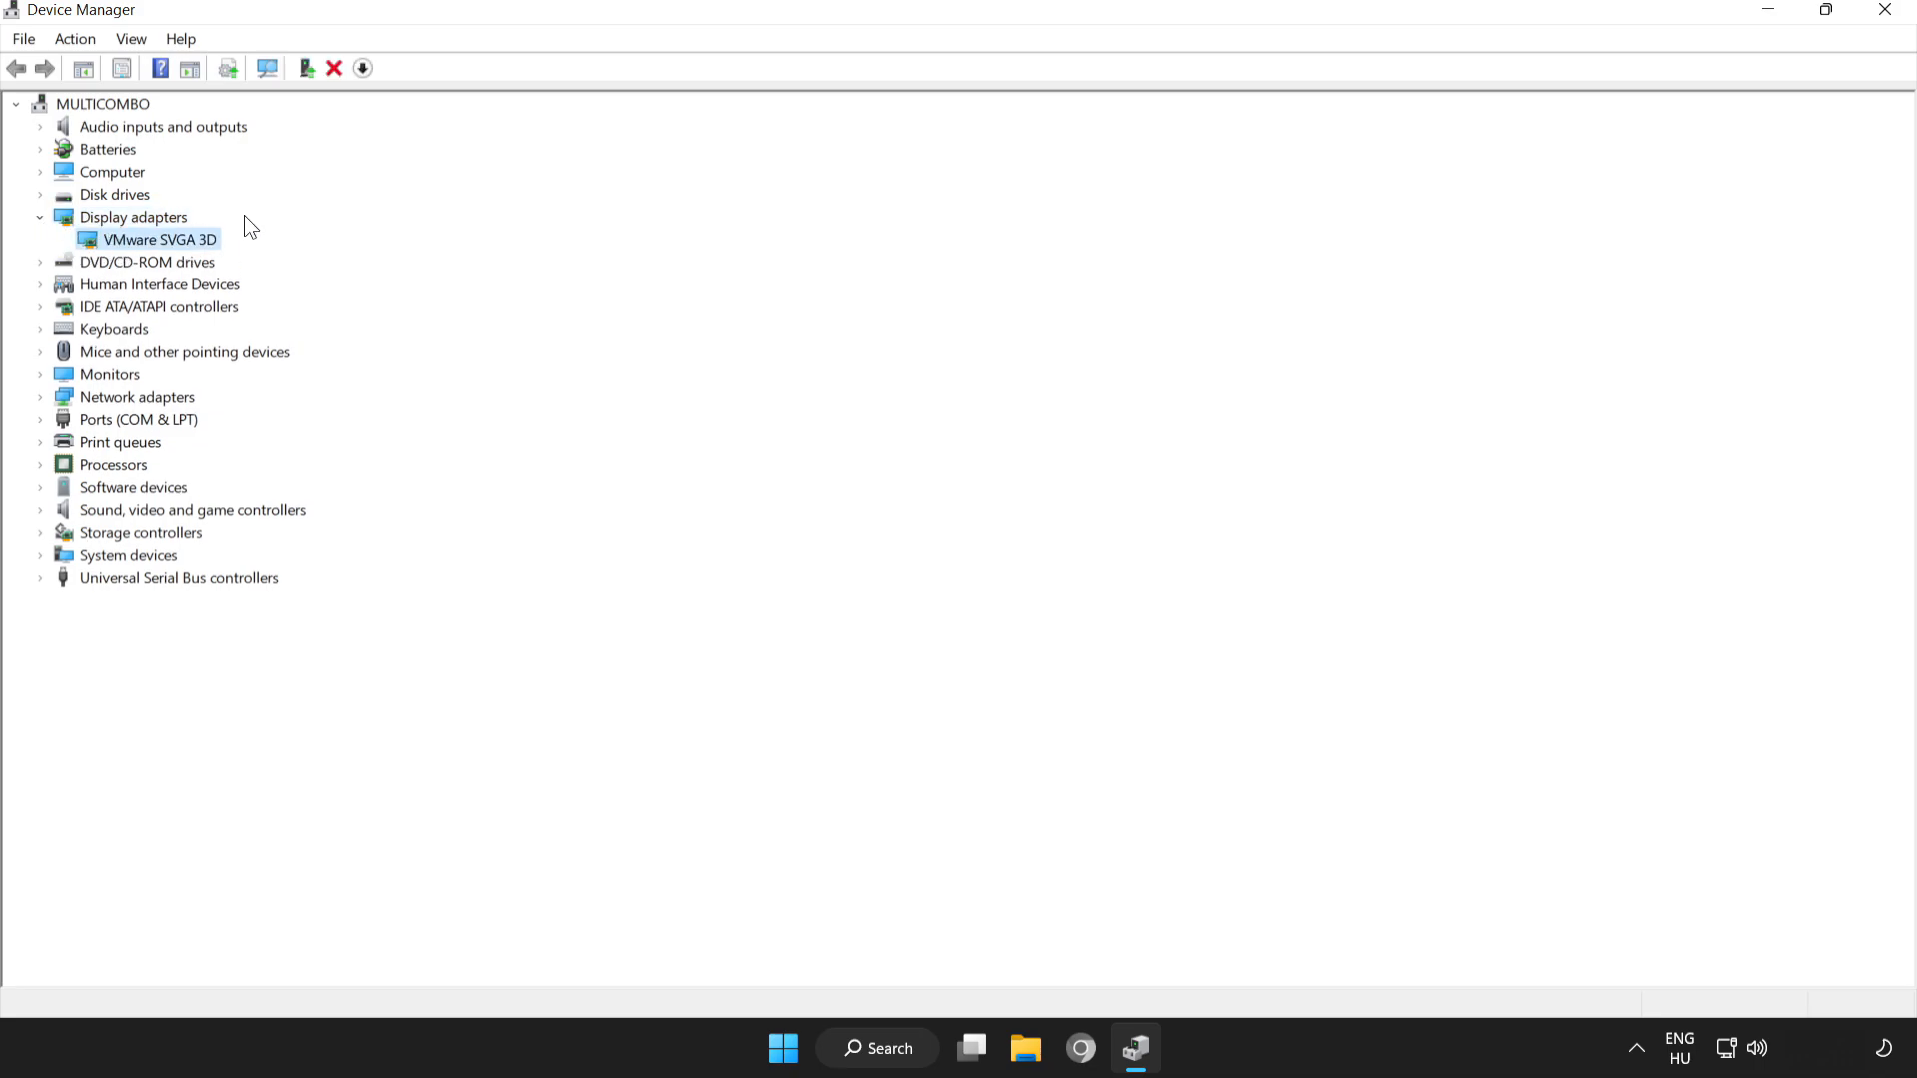
{"action": "right_click", "coordinate": [142, 237]}
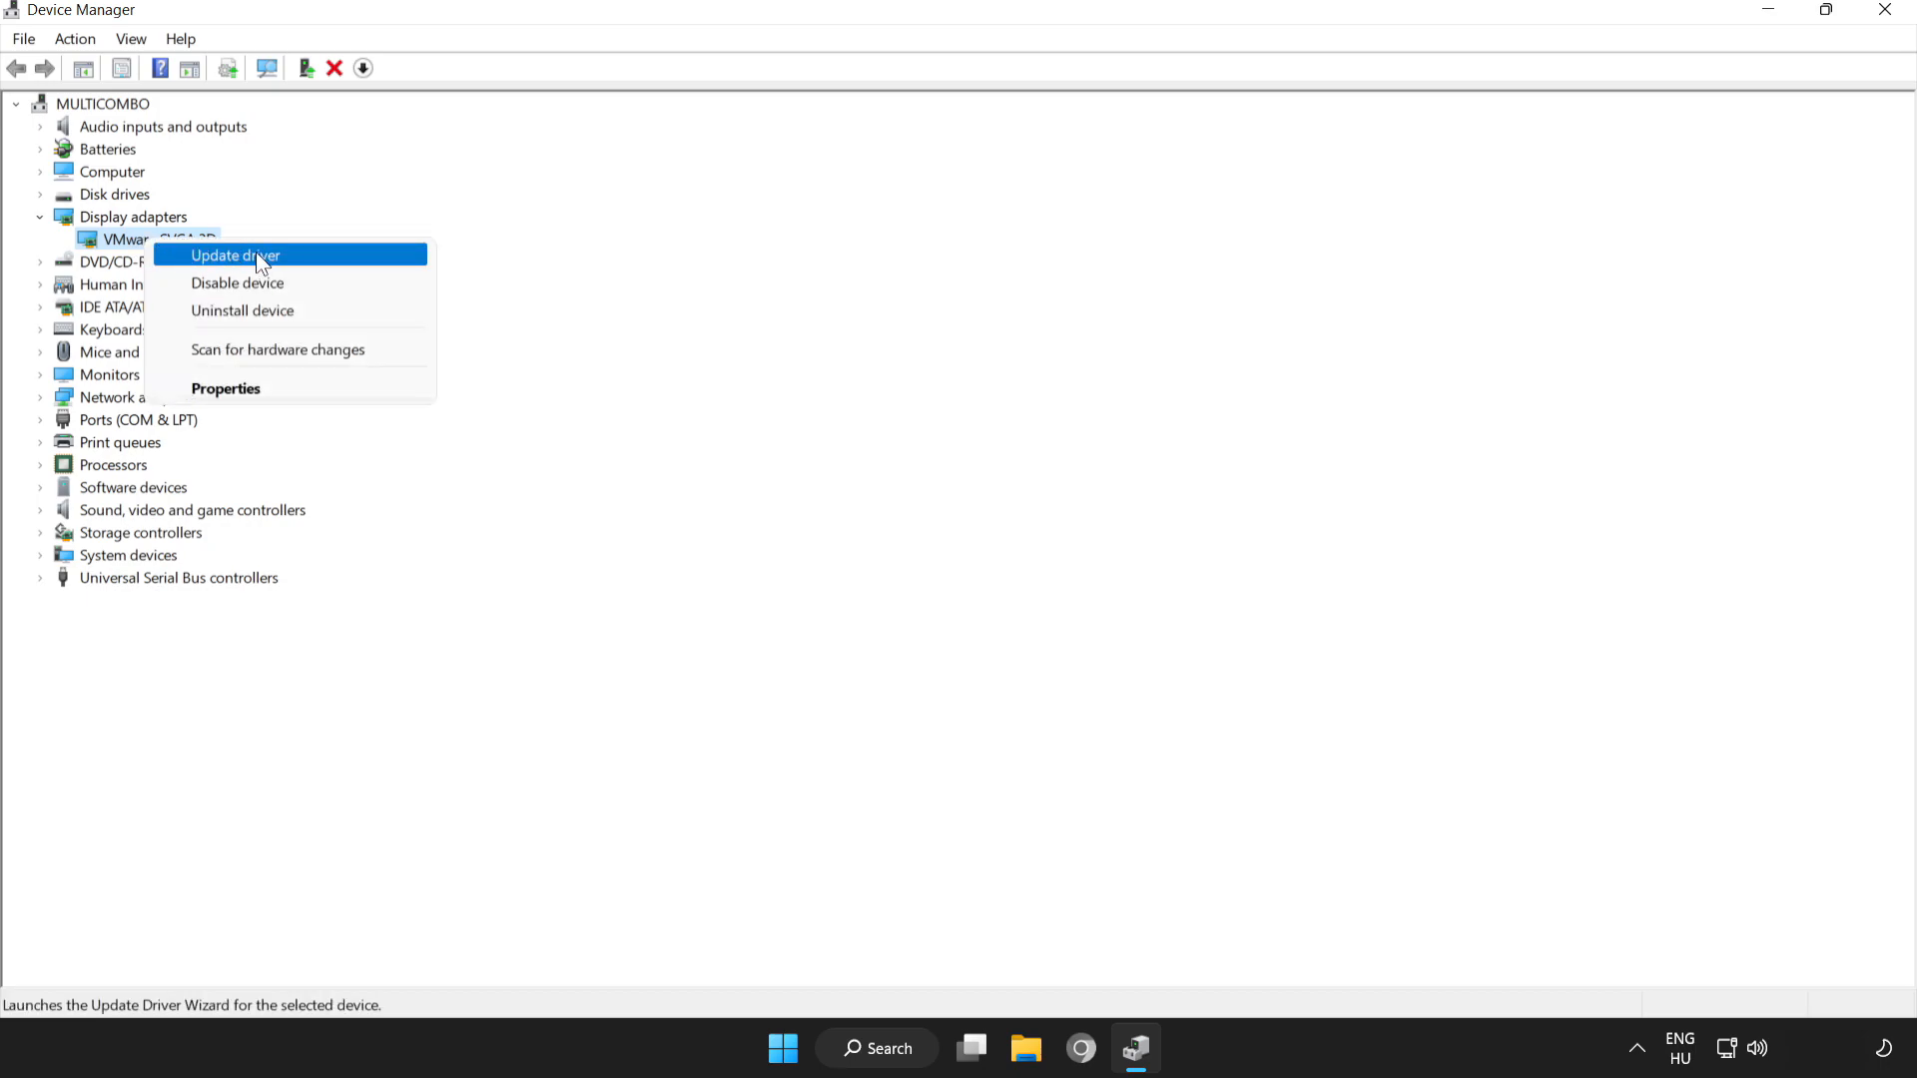
{"action": "left_click", "coordinate": [236, 255]}
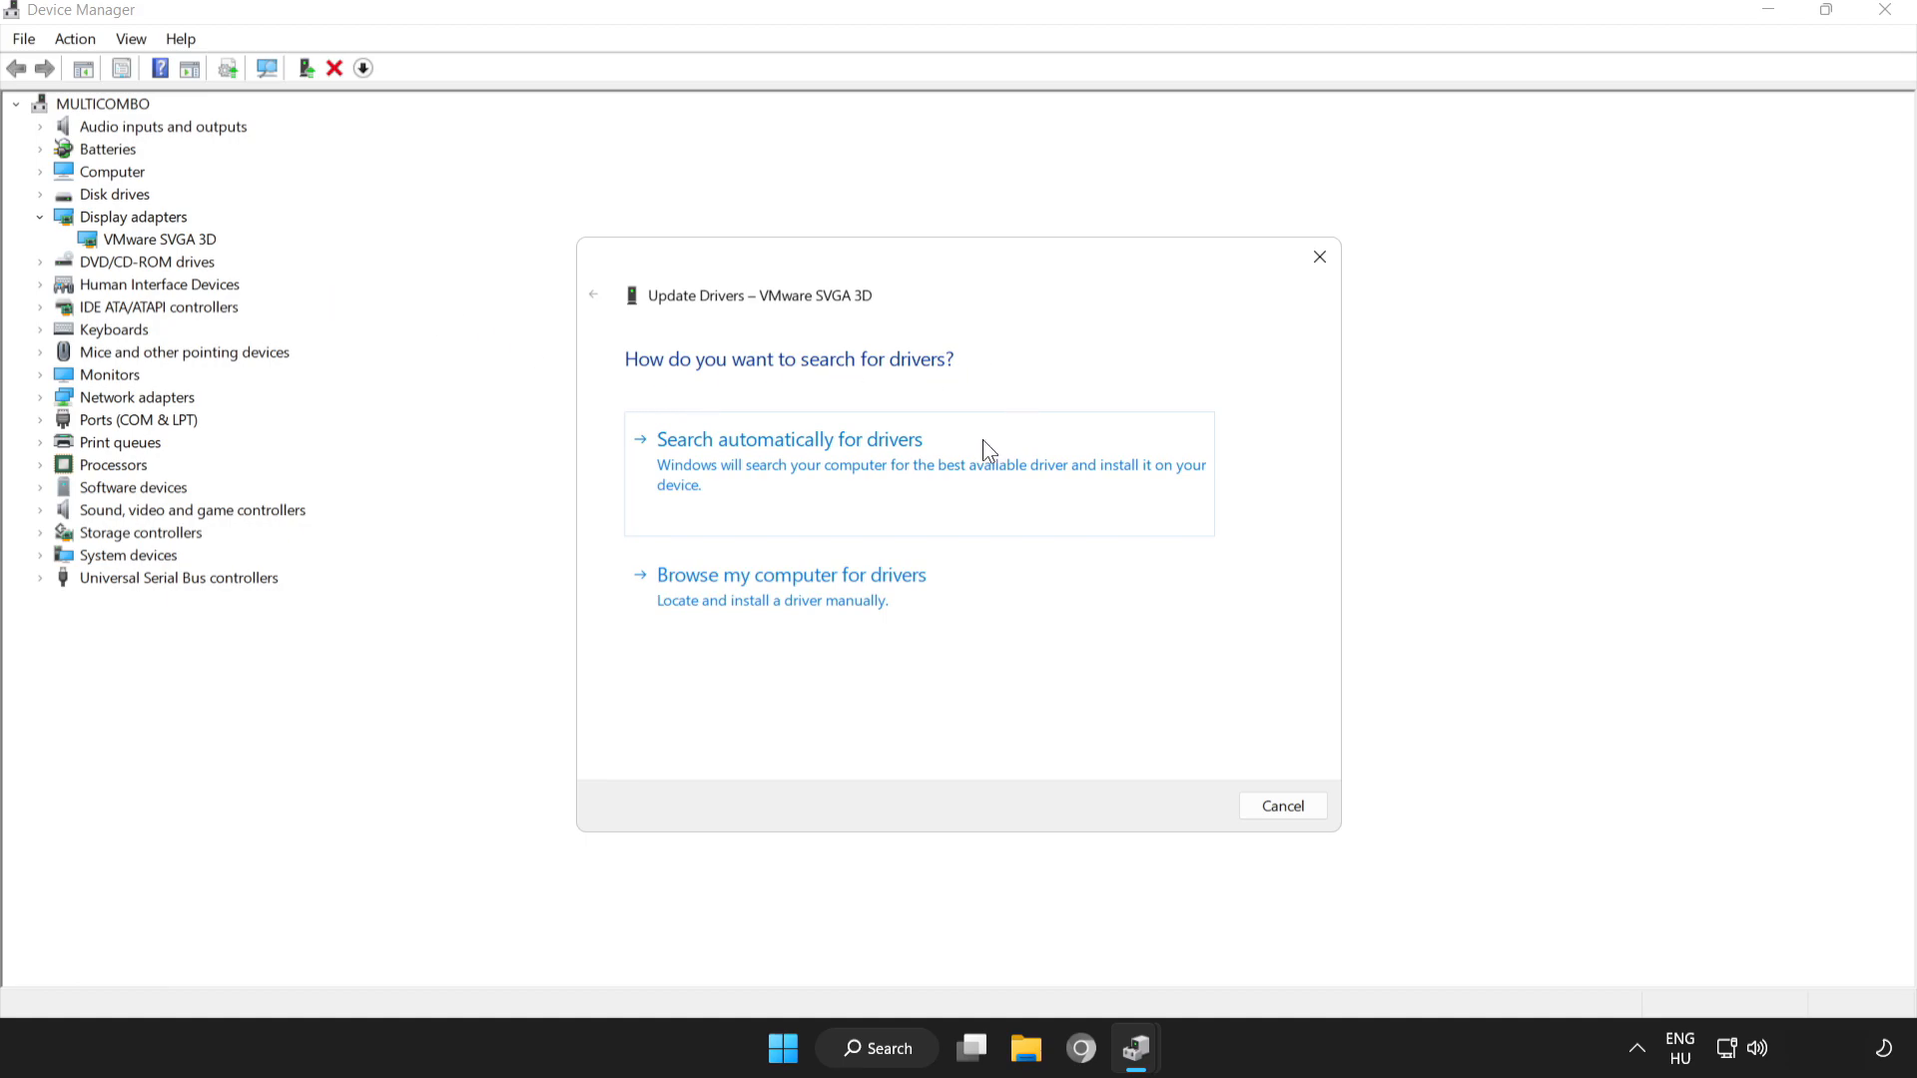
{"action": "left_click", "coordinate": [816, 454]}
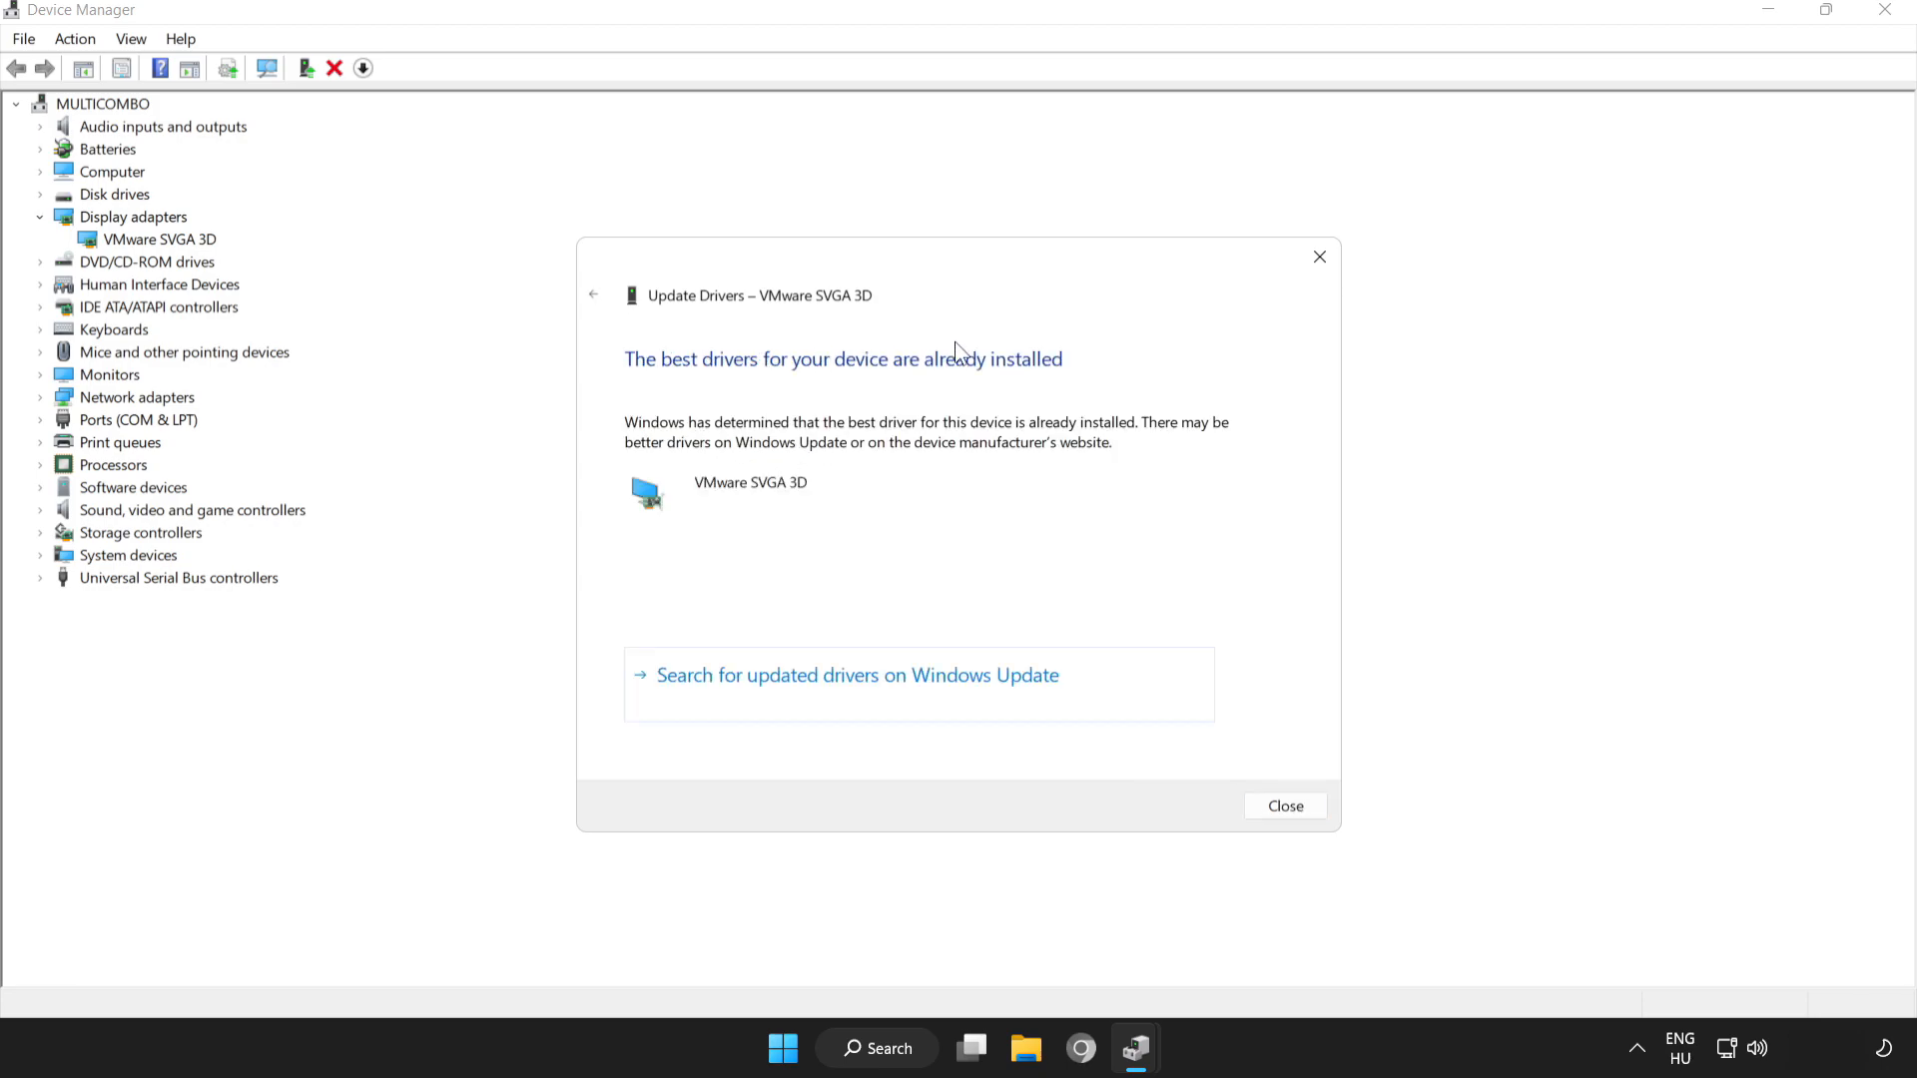
{"action": "left_click", "coordinate": [1297, 807]}
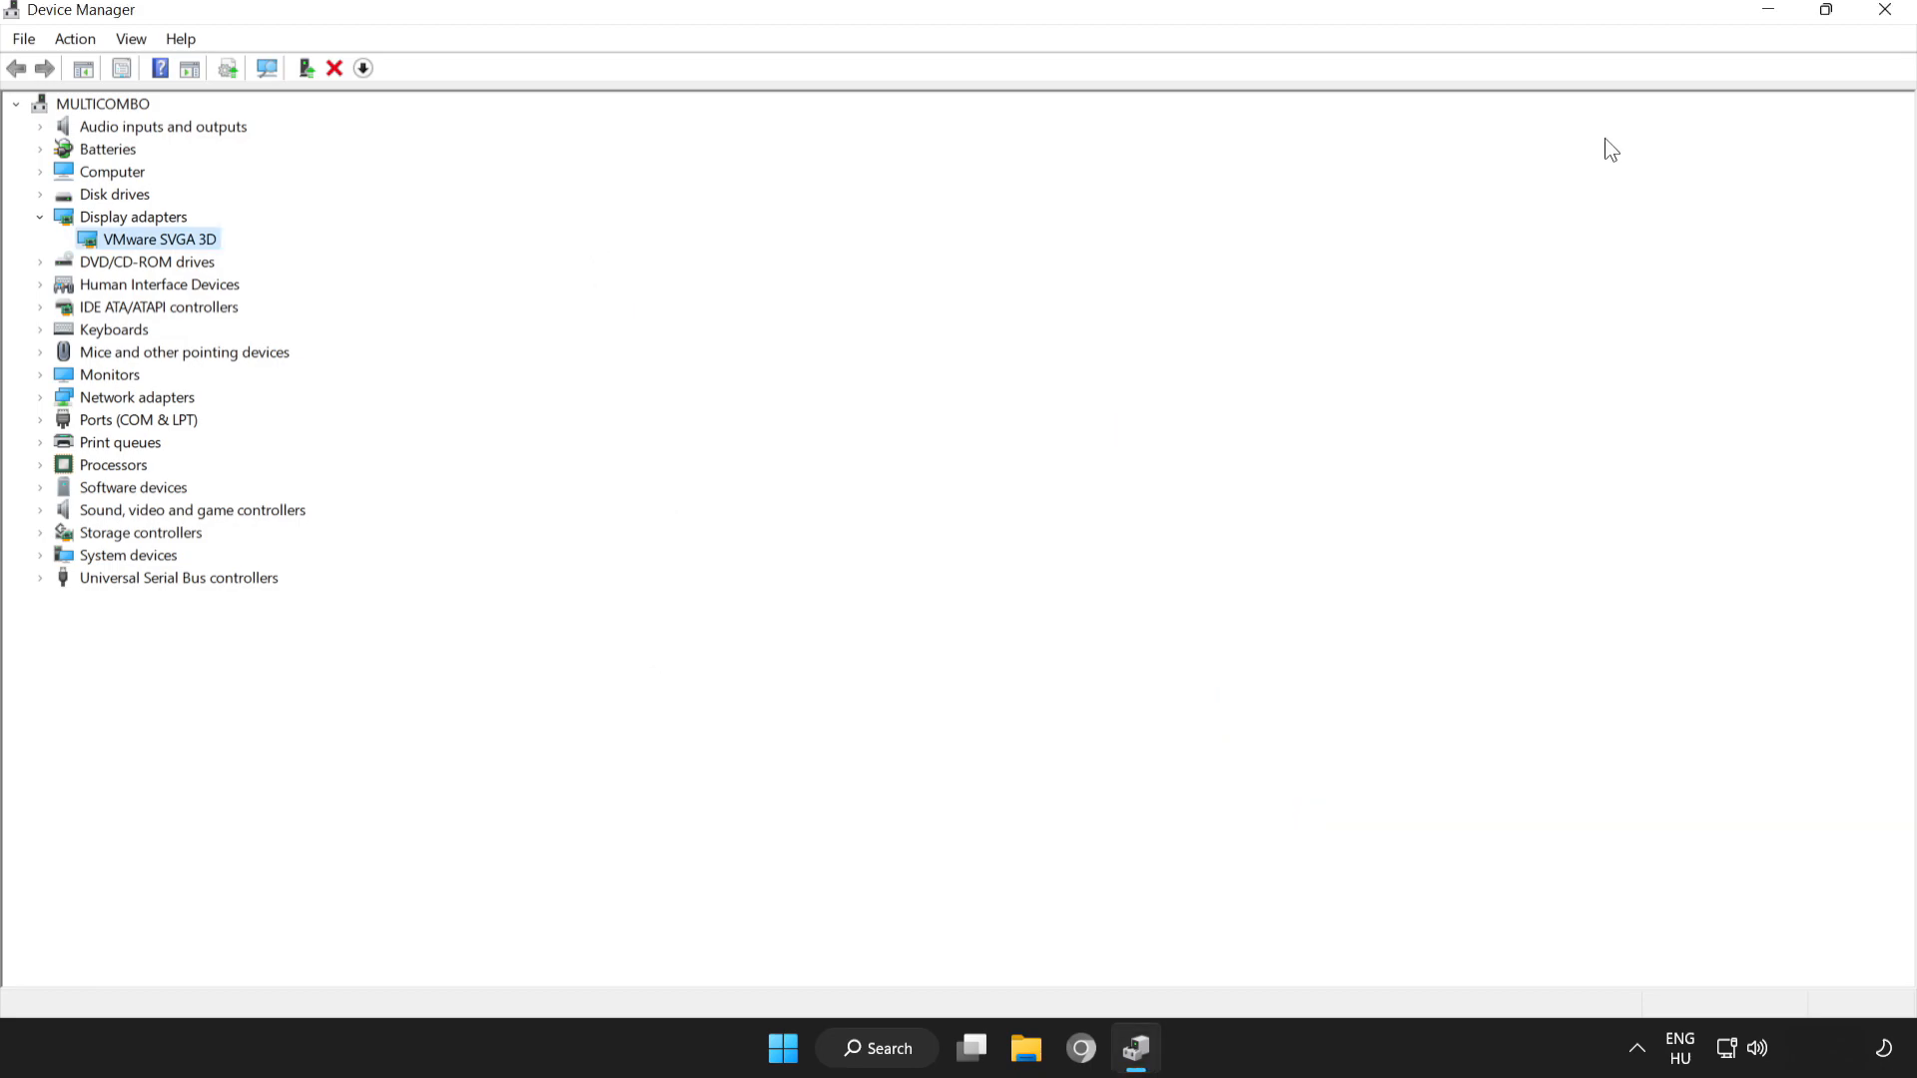
{"action": "left_click", "coordinate": [1886, 12]}
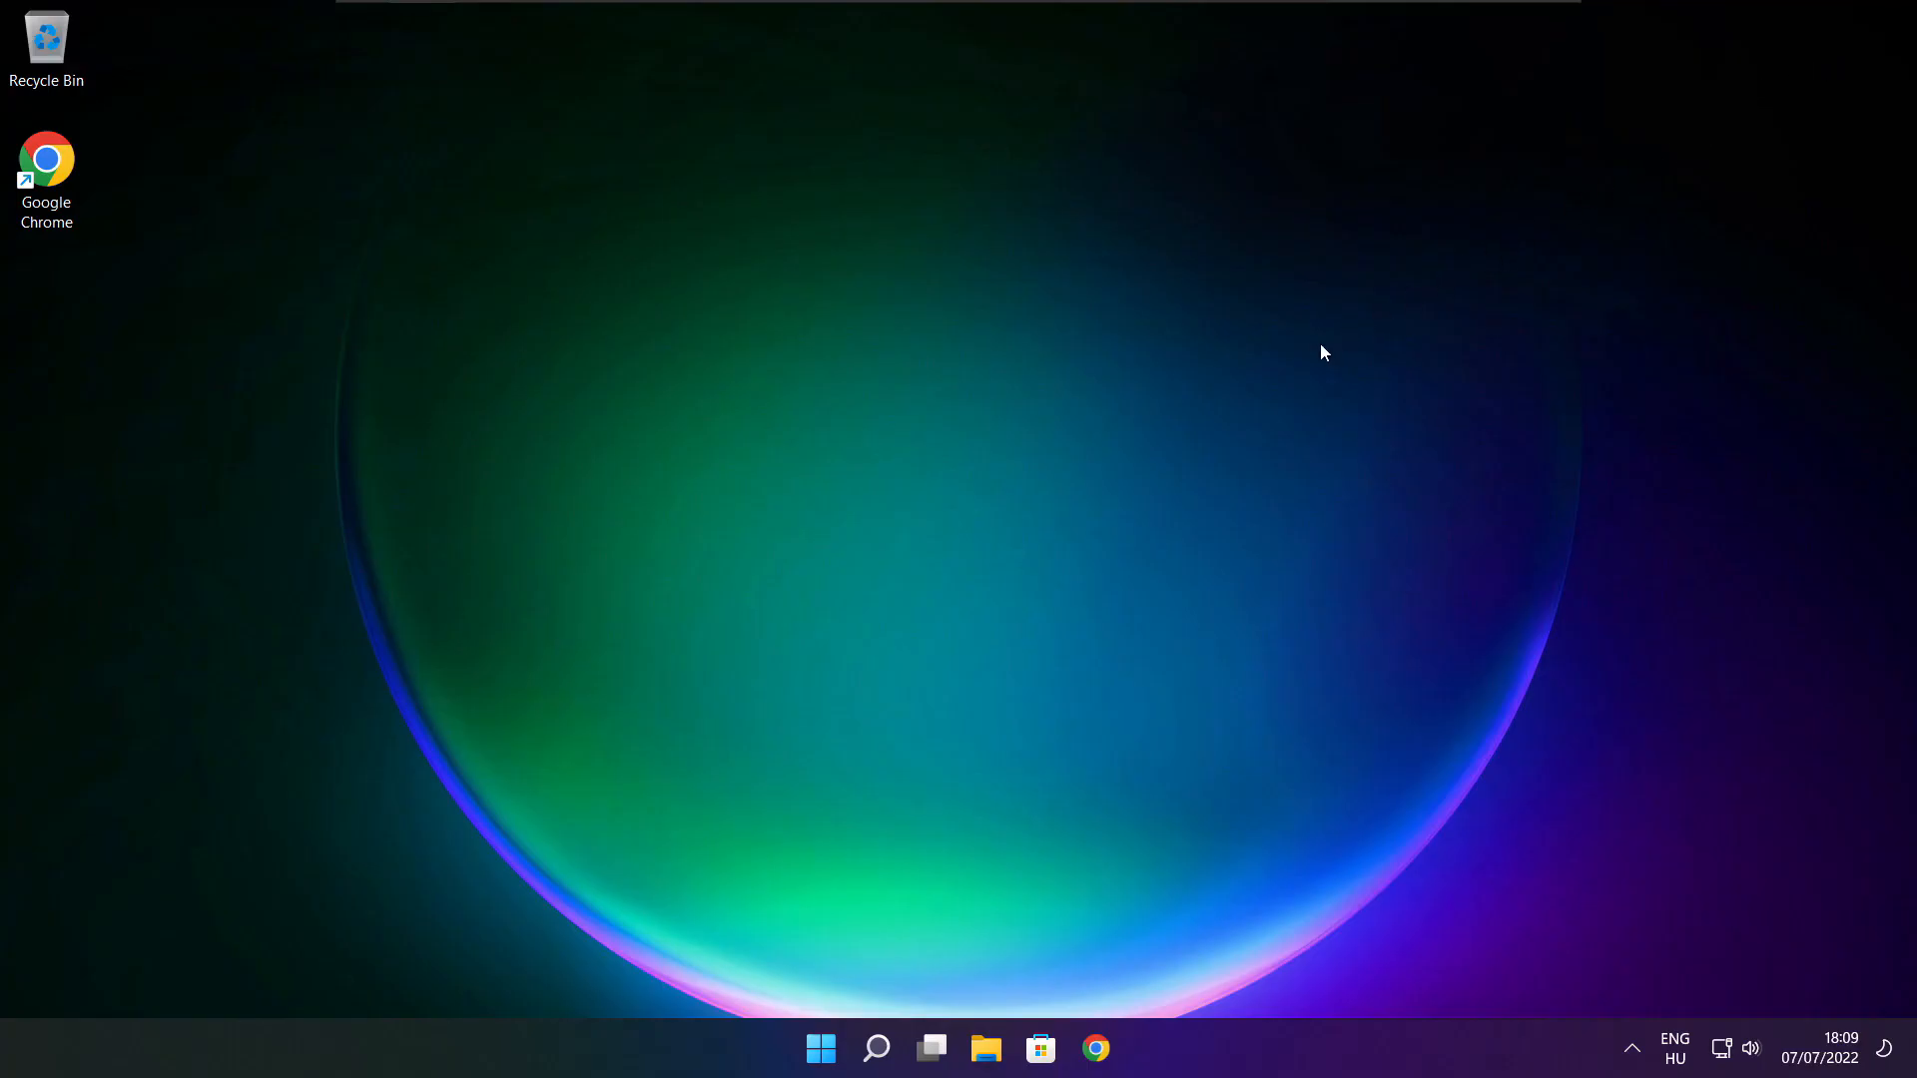
Step: Open the power plan settings, switch the active plan to High performance in Power Options, and close the window
{"action": "left_click", "coordinate": [879, 1056]}
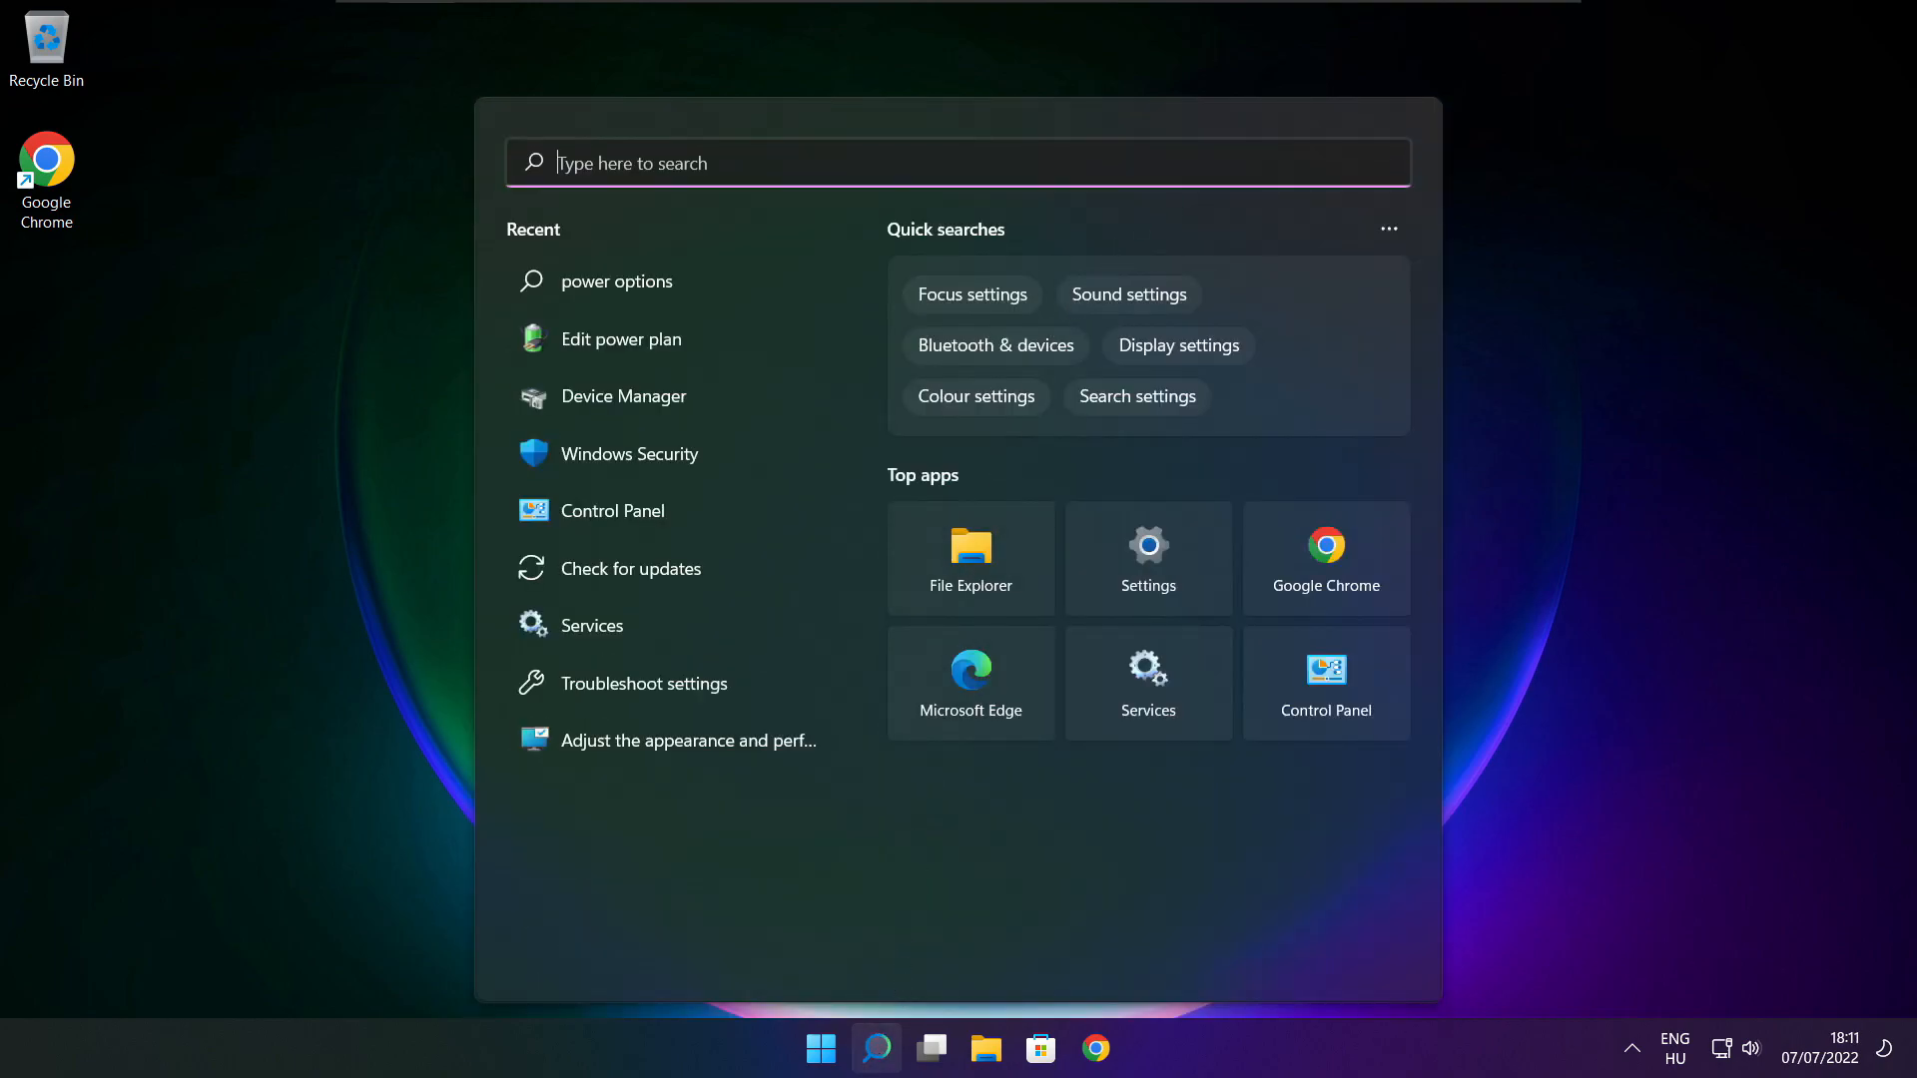
{"action": "type", "text": "edit "}
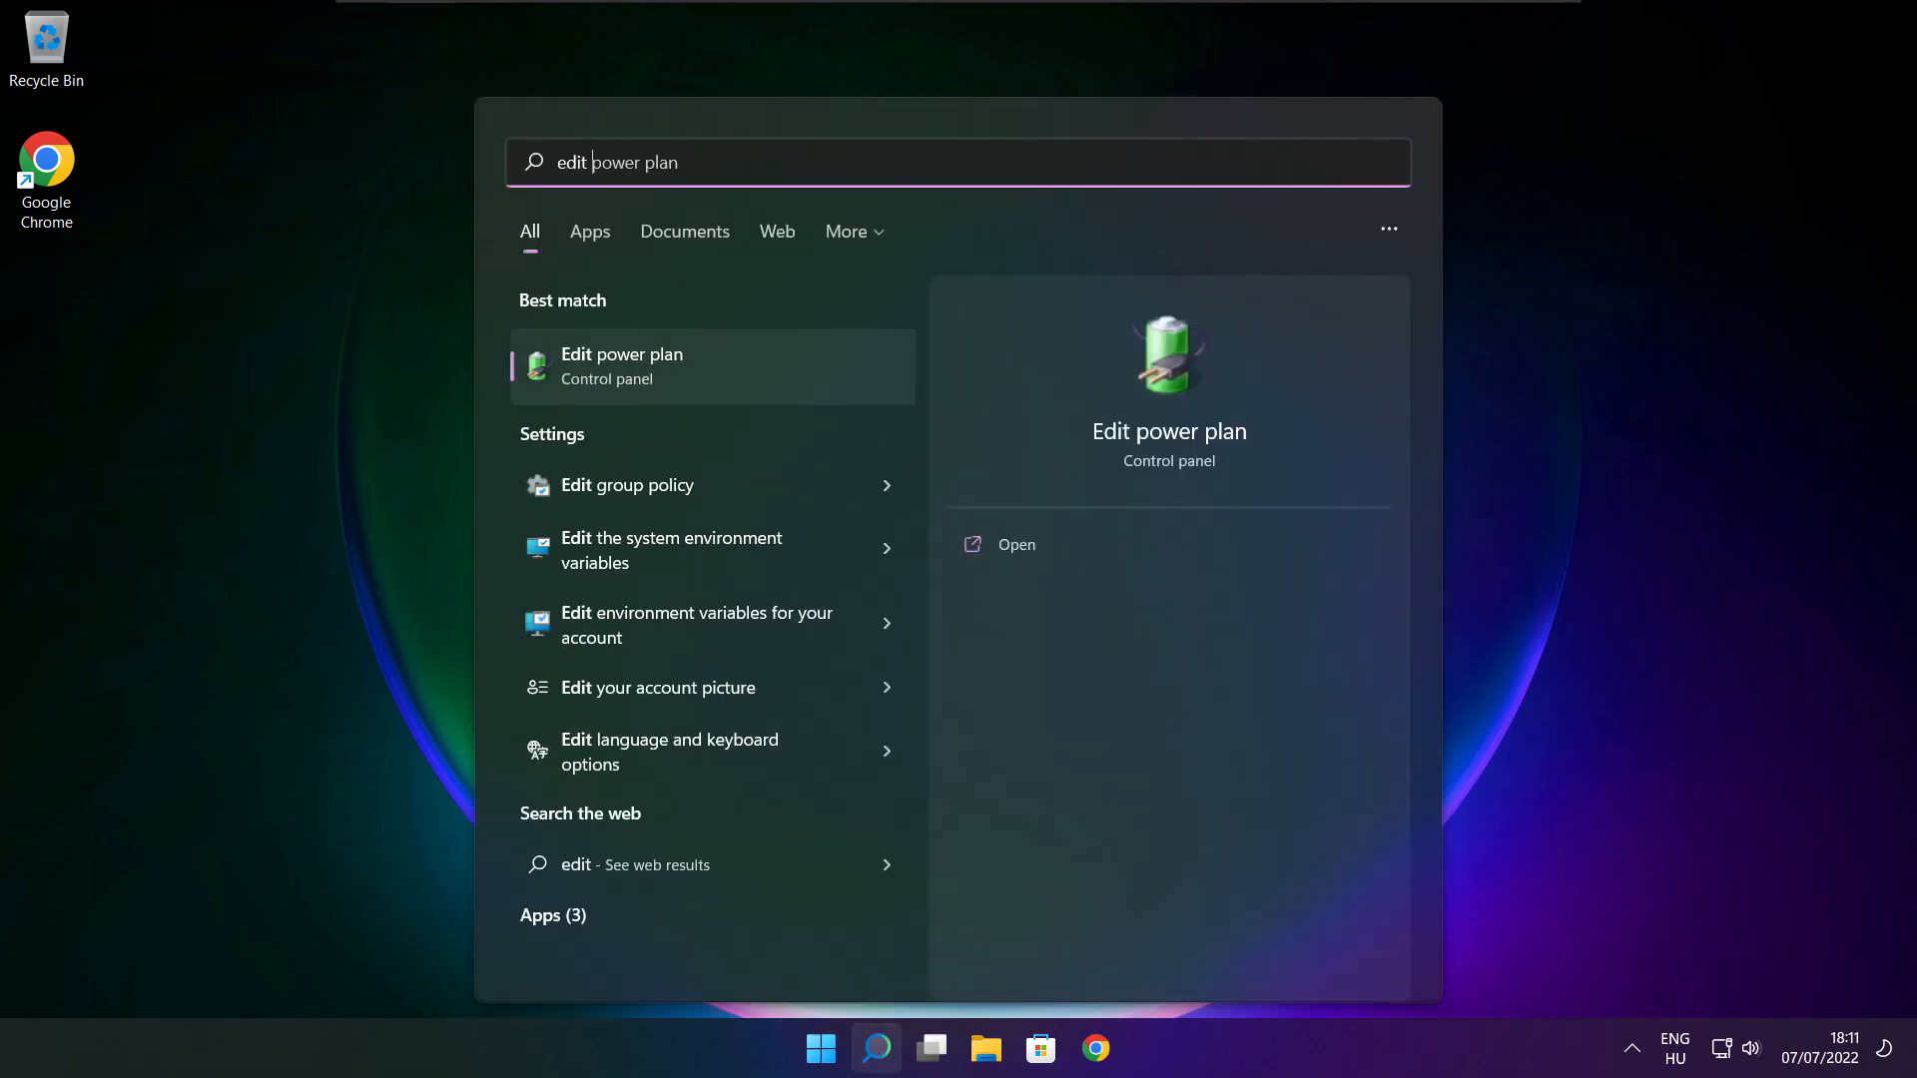
{"action": "type", "text": "power plan"}
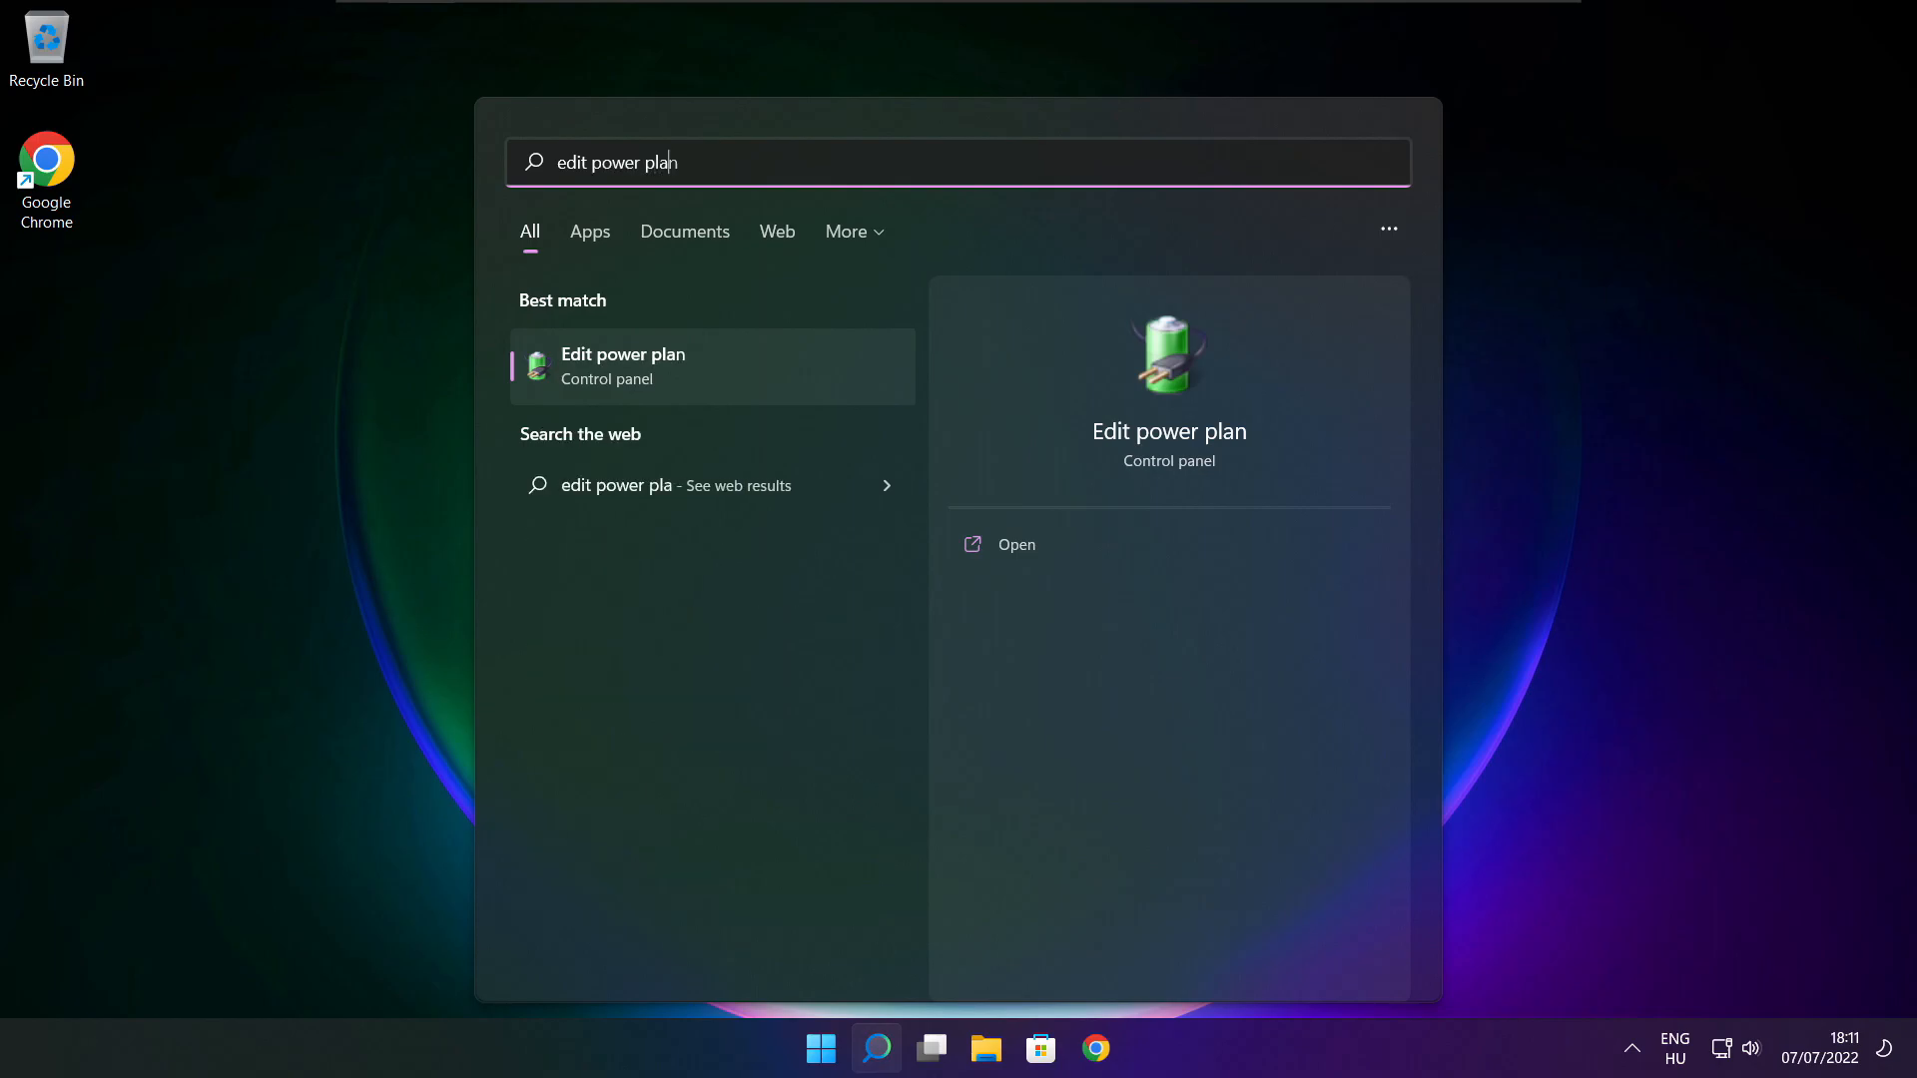
{"action": "left_click", "coordinate": [757, 377]}
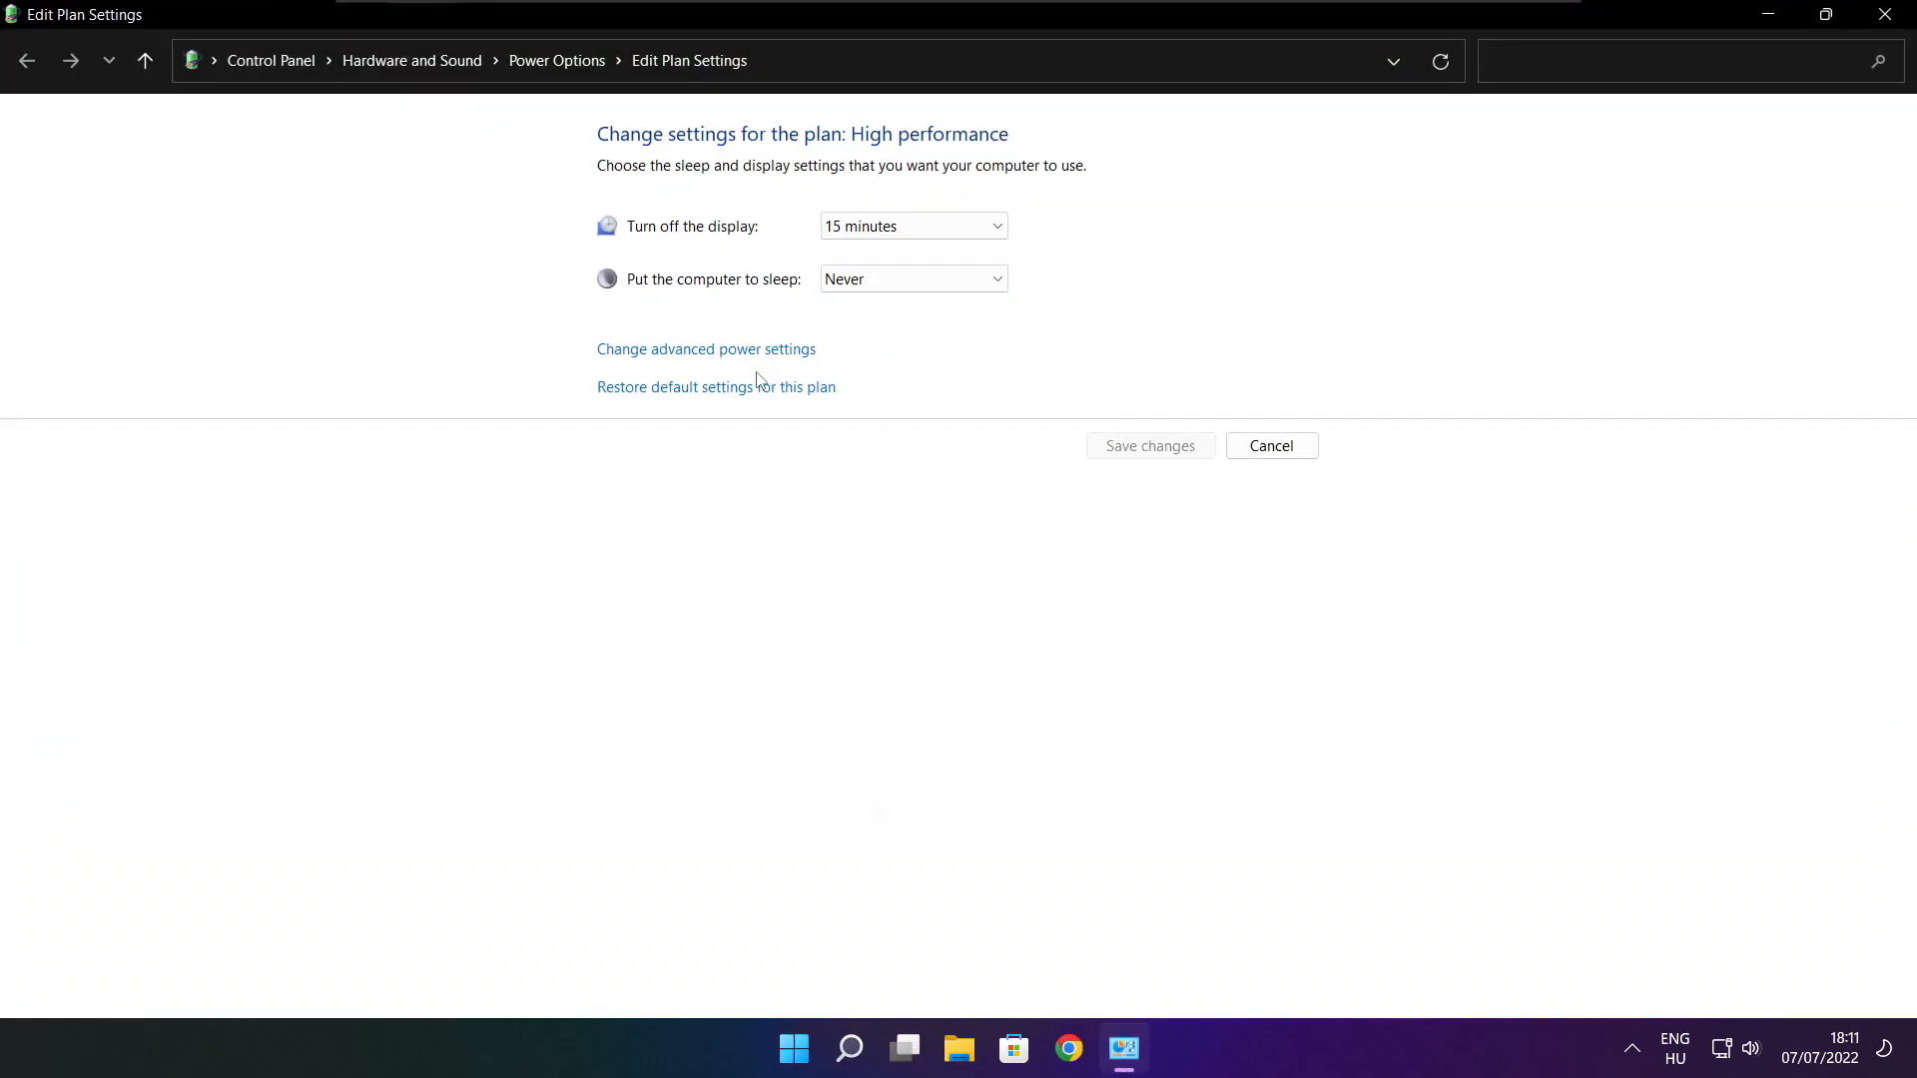
{"action": "left_click", "coordinate": [569, 72]}
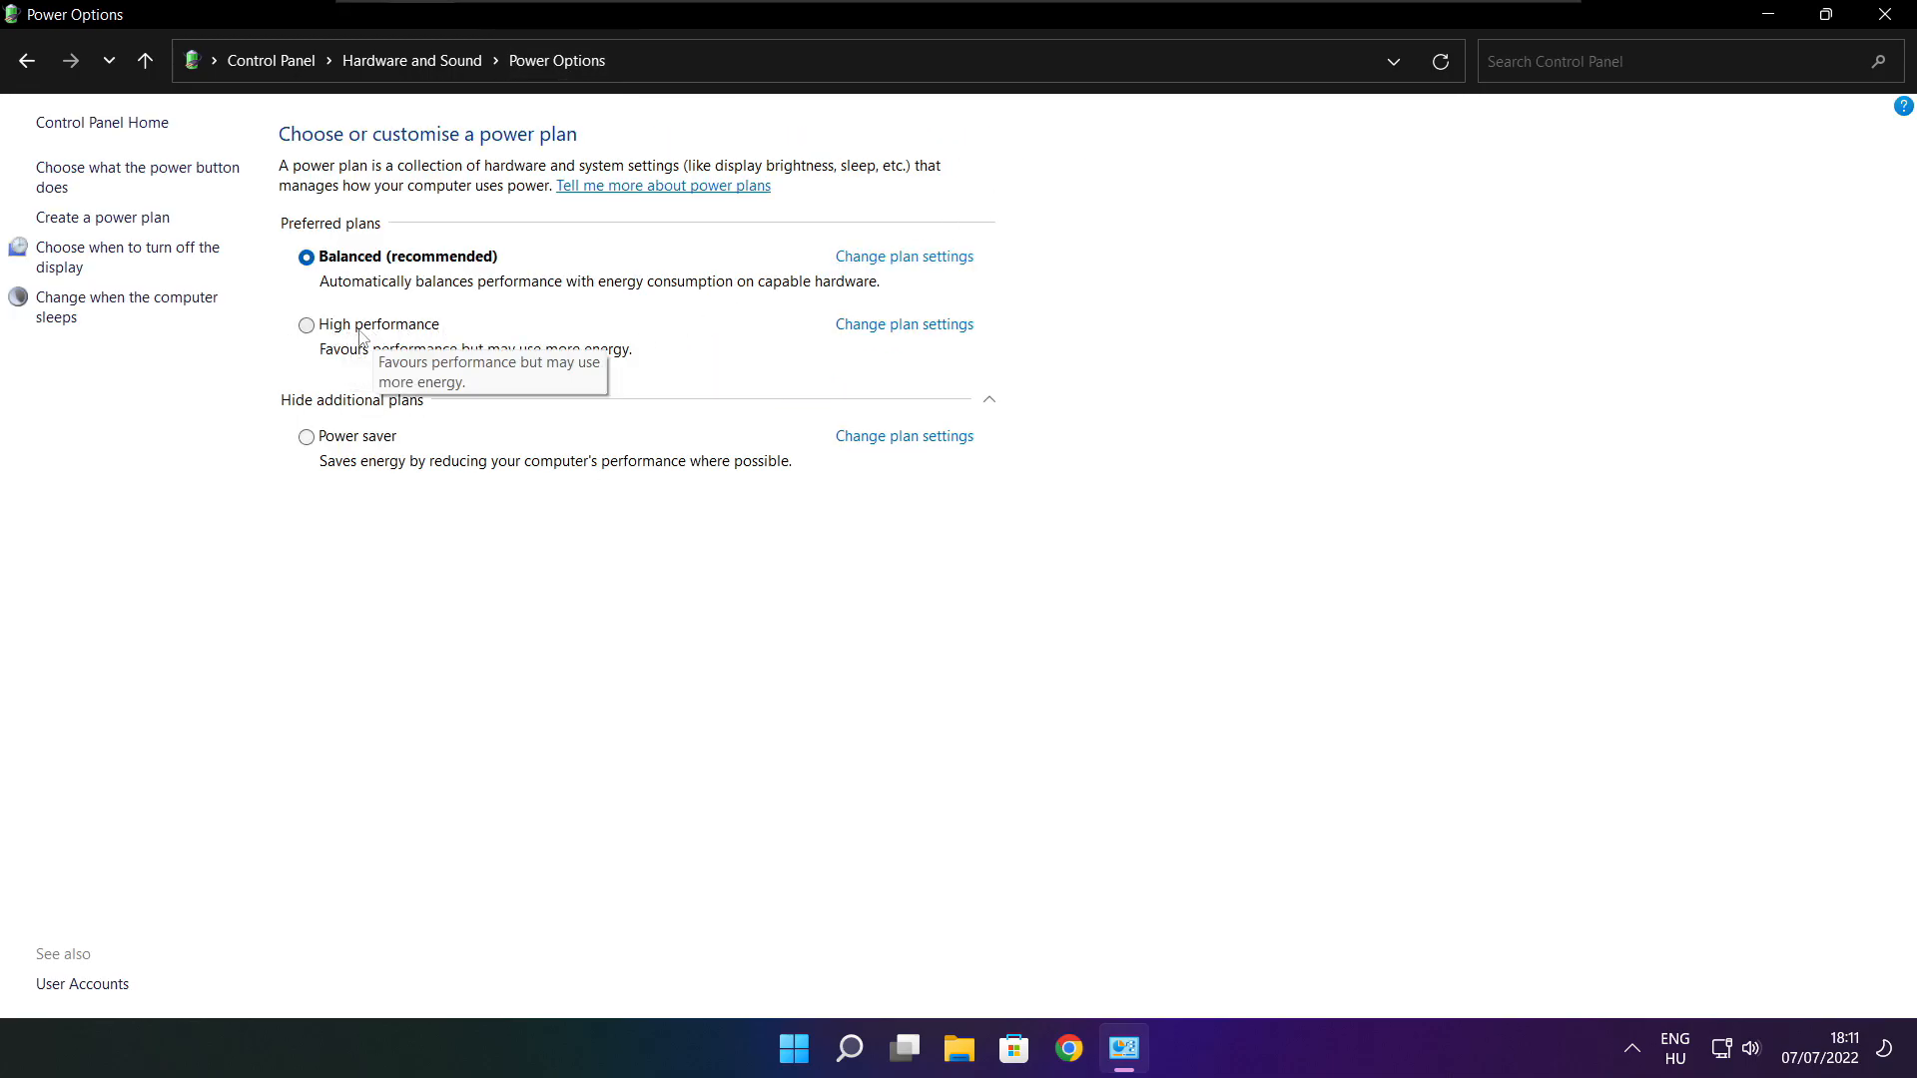
{"action": "left_click", "coordinate": [397, 336]}
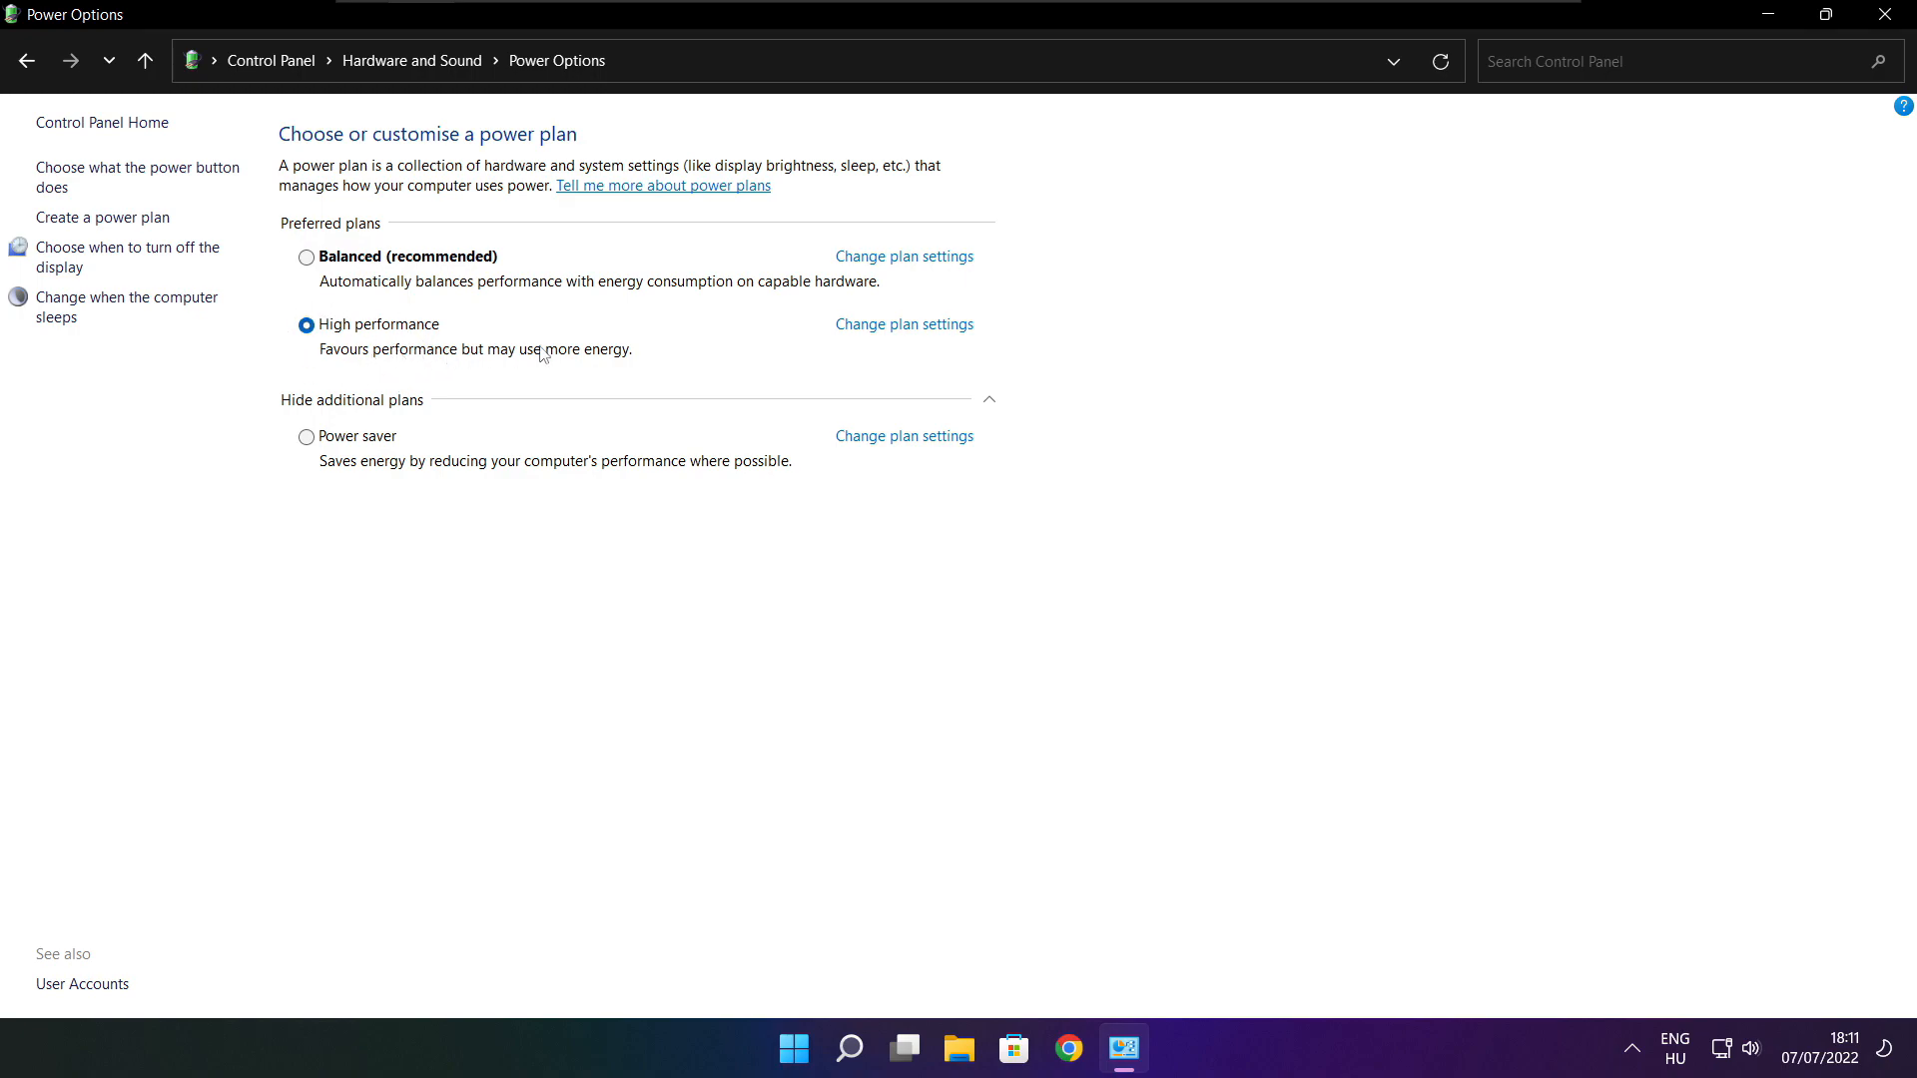
{"action": "left_click", "coordinate": [1890, 14]}
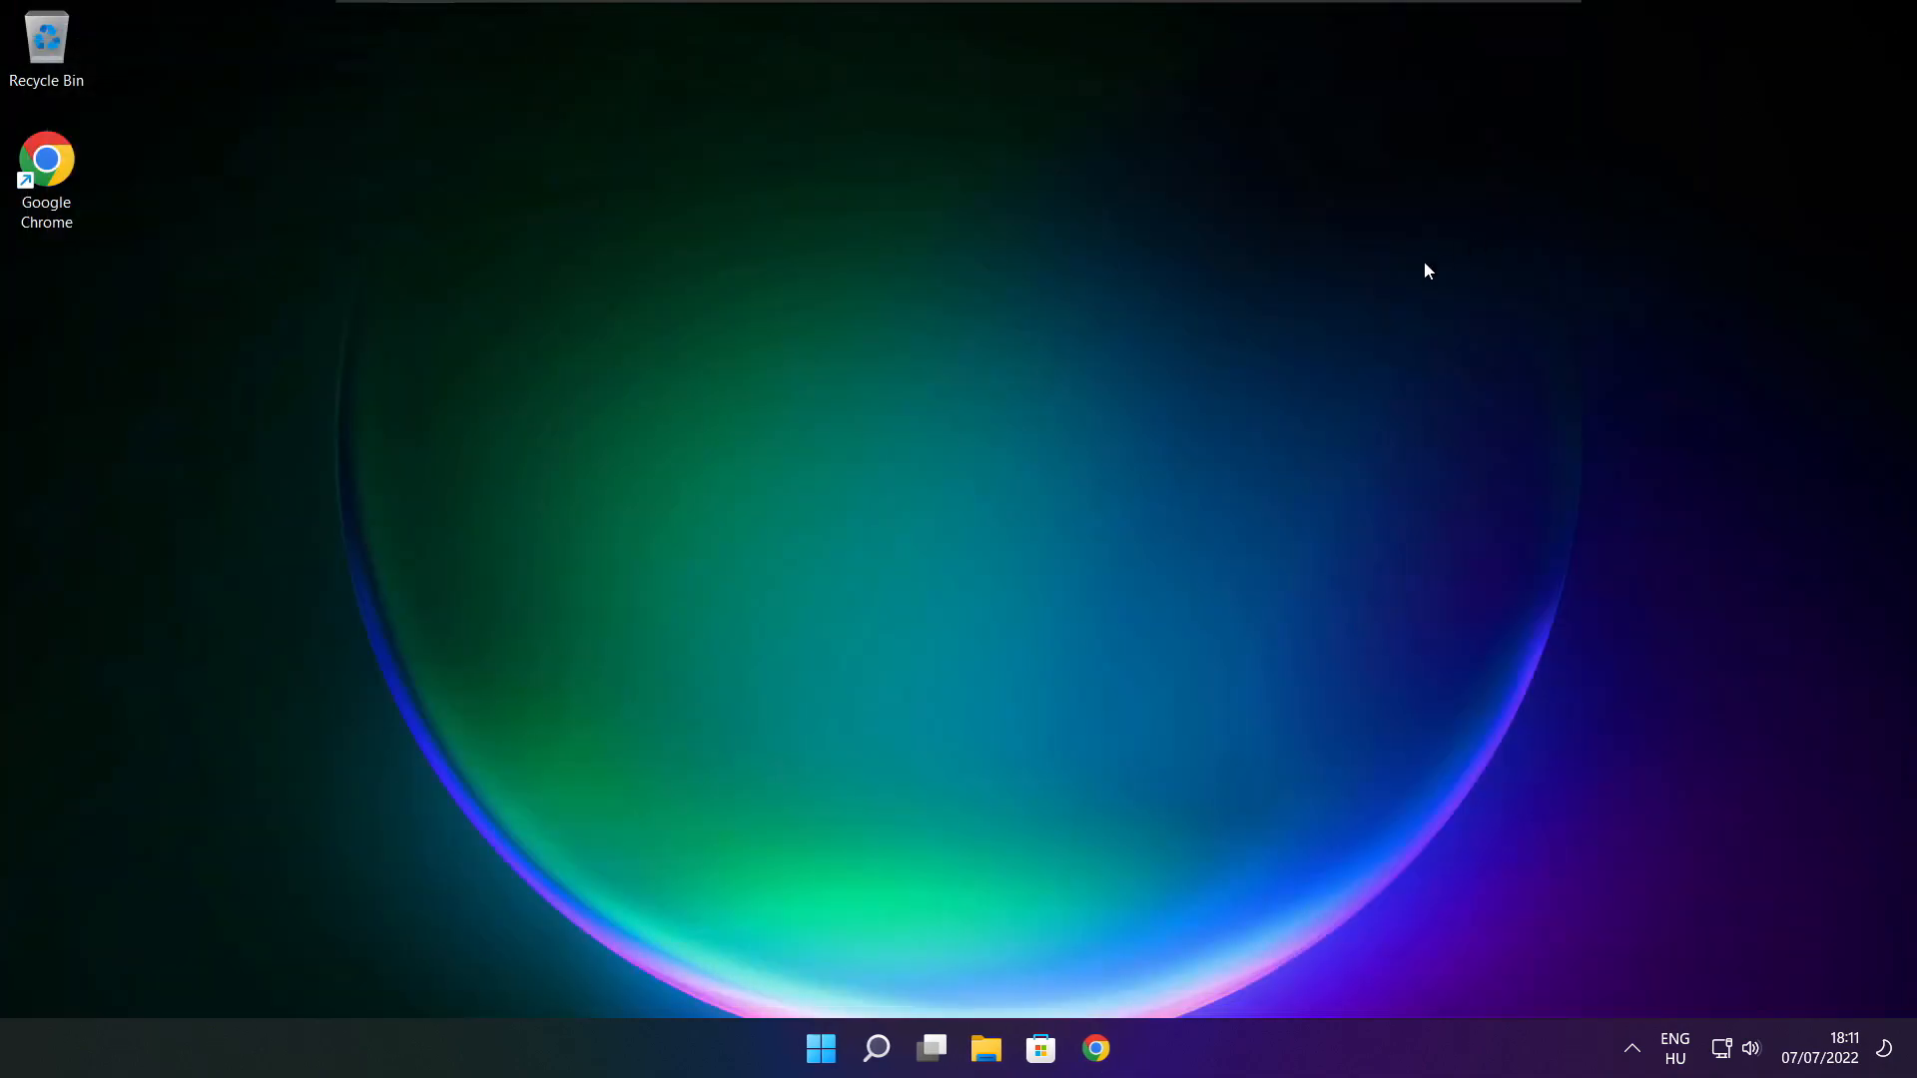
Step: Open the Windows Game Mode settings and switch Game Mode off and back on
{"action": "left_click", "coordinate": [878, 1051]}
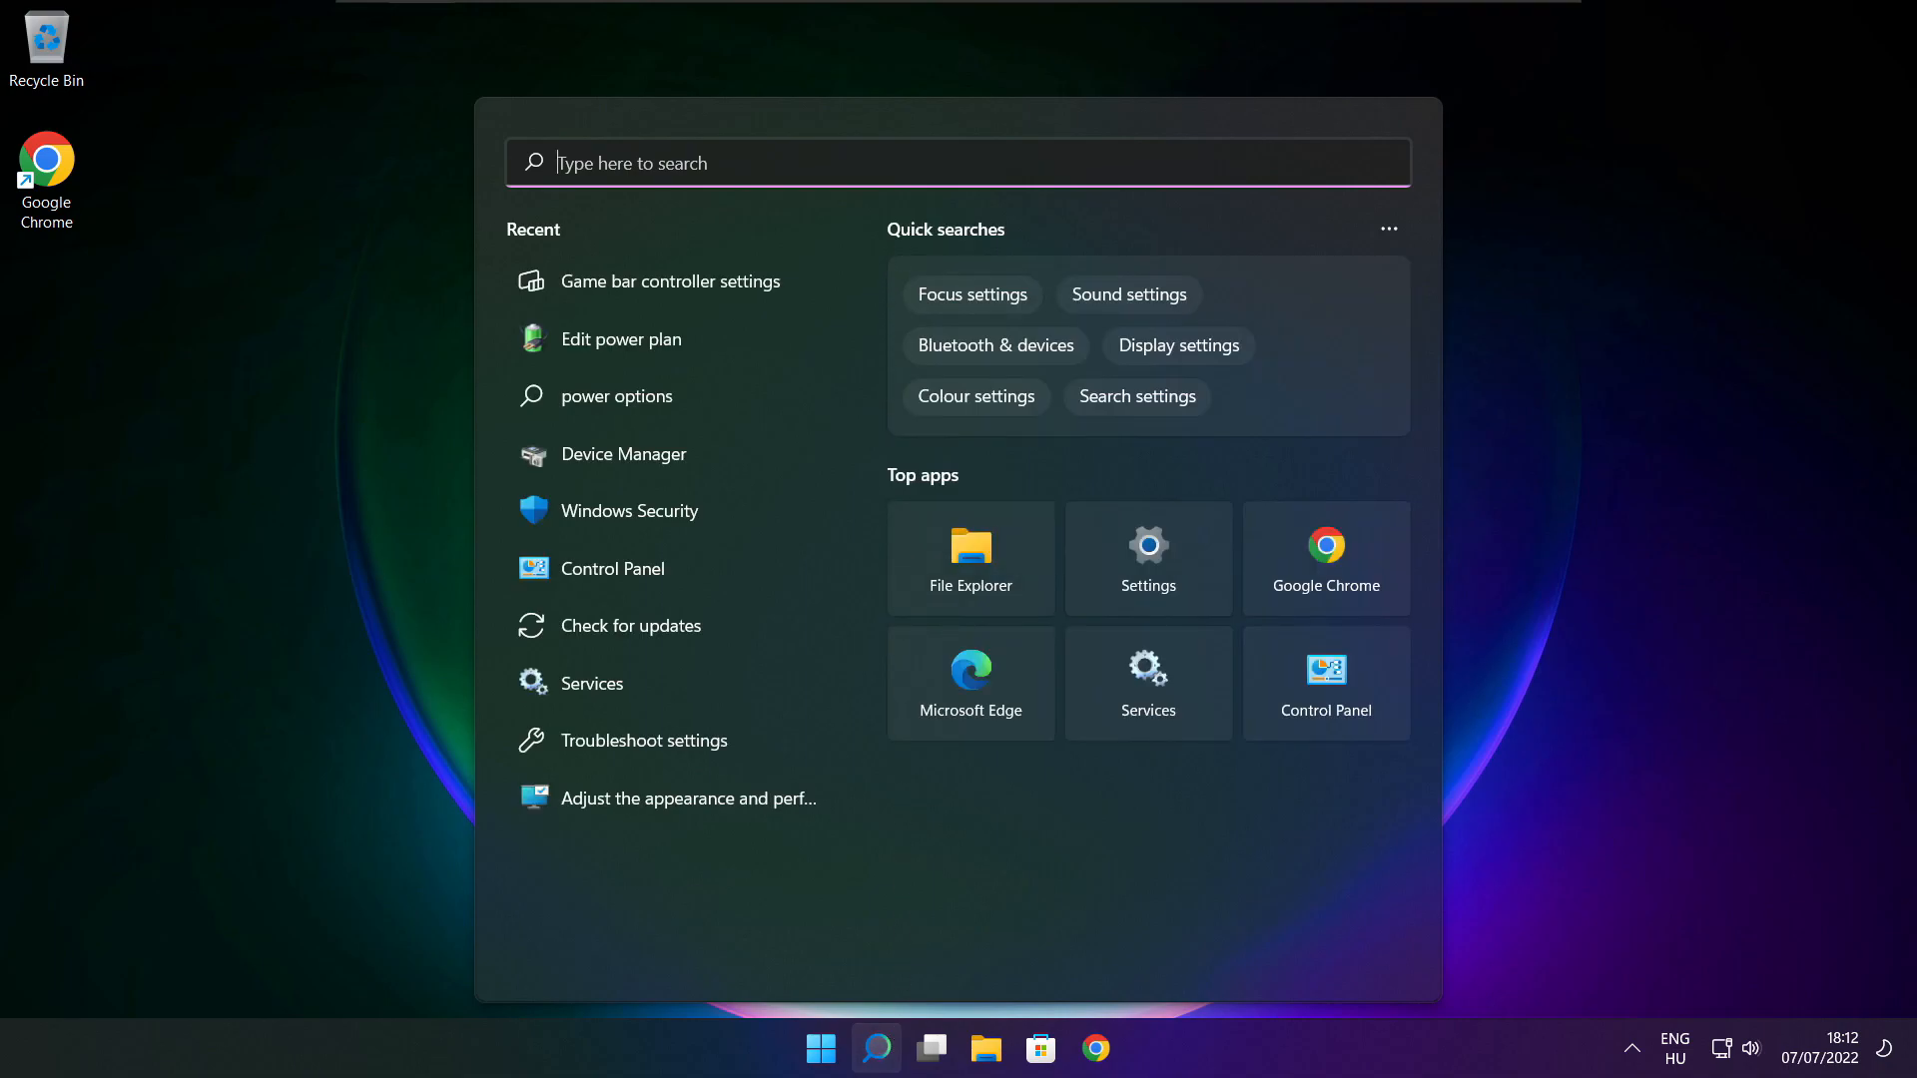
{"action": "type", "text": "game mo"}
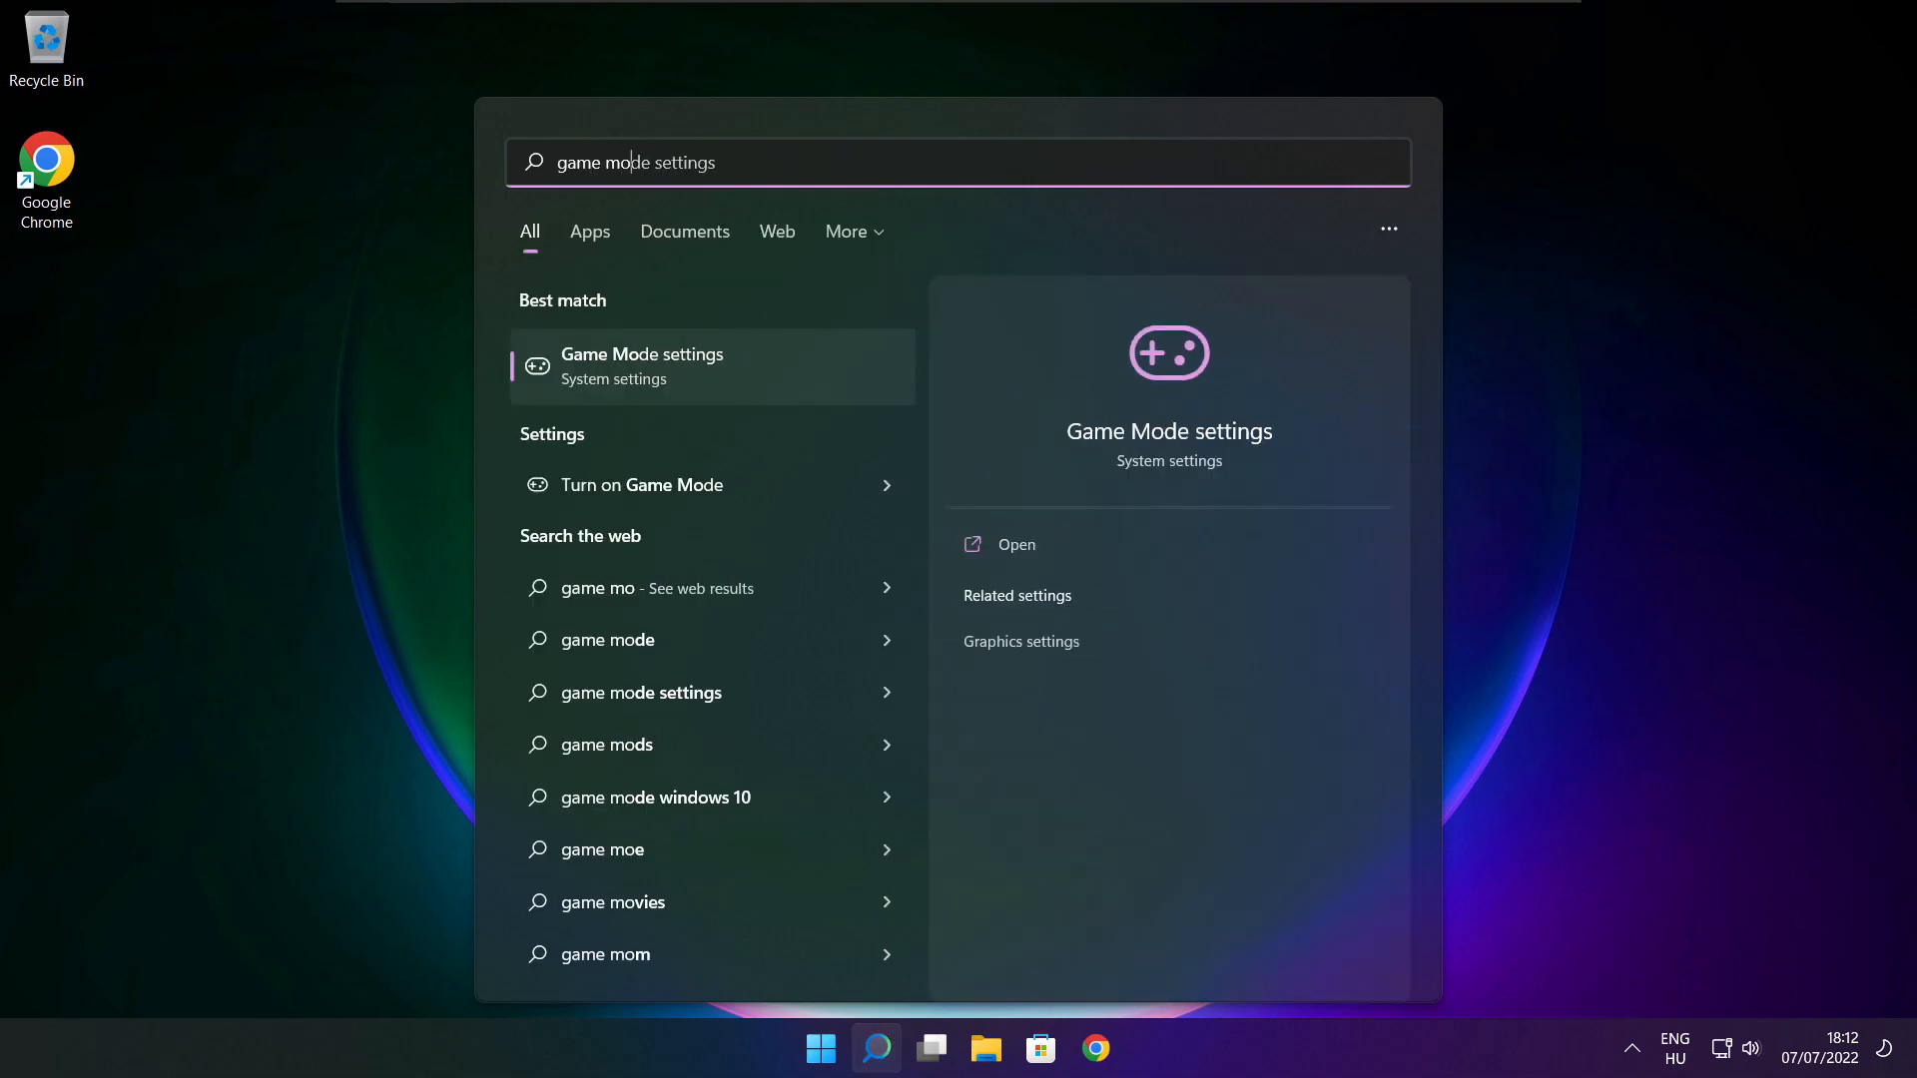
{"action": "type", "text": "de"}
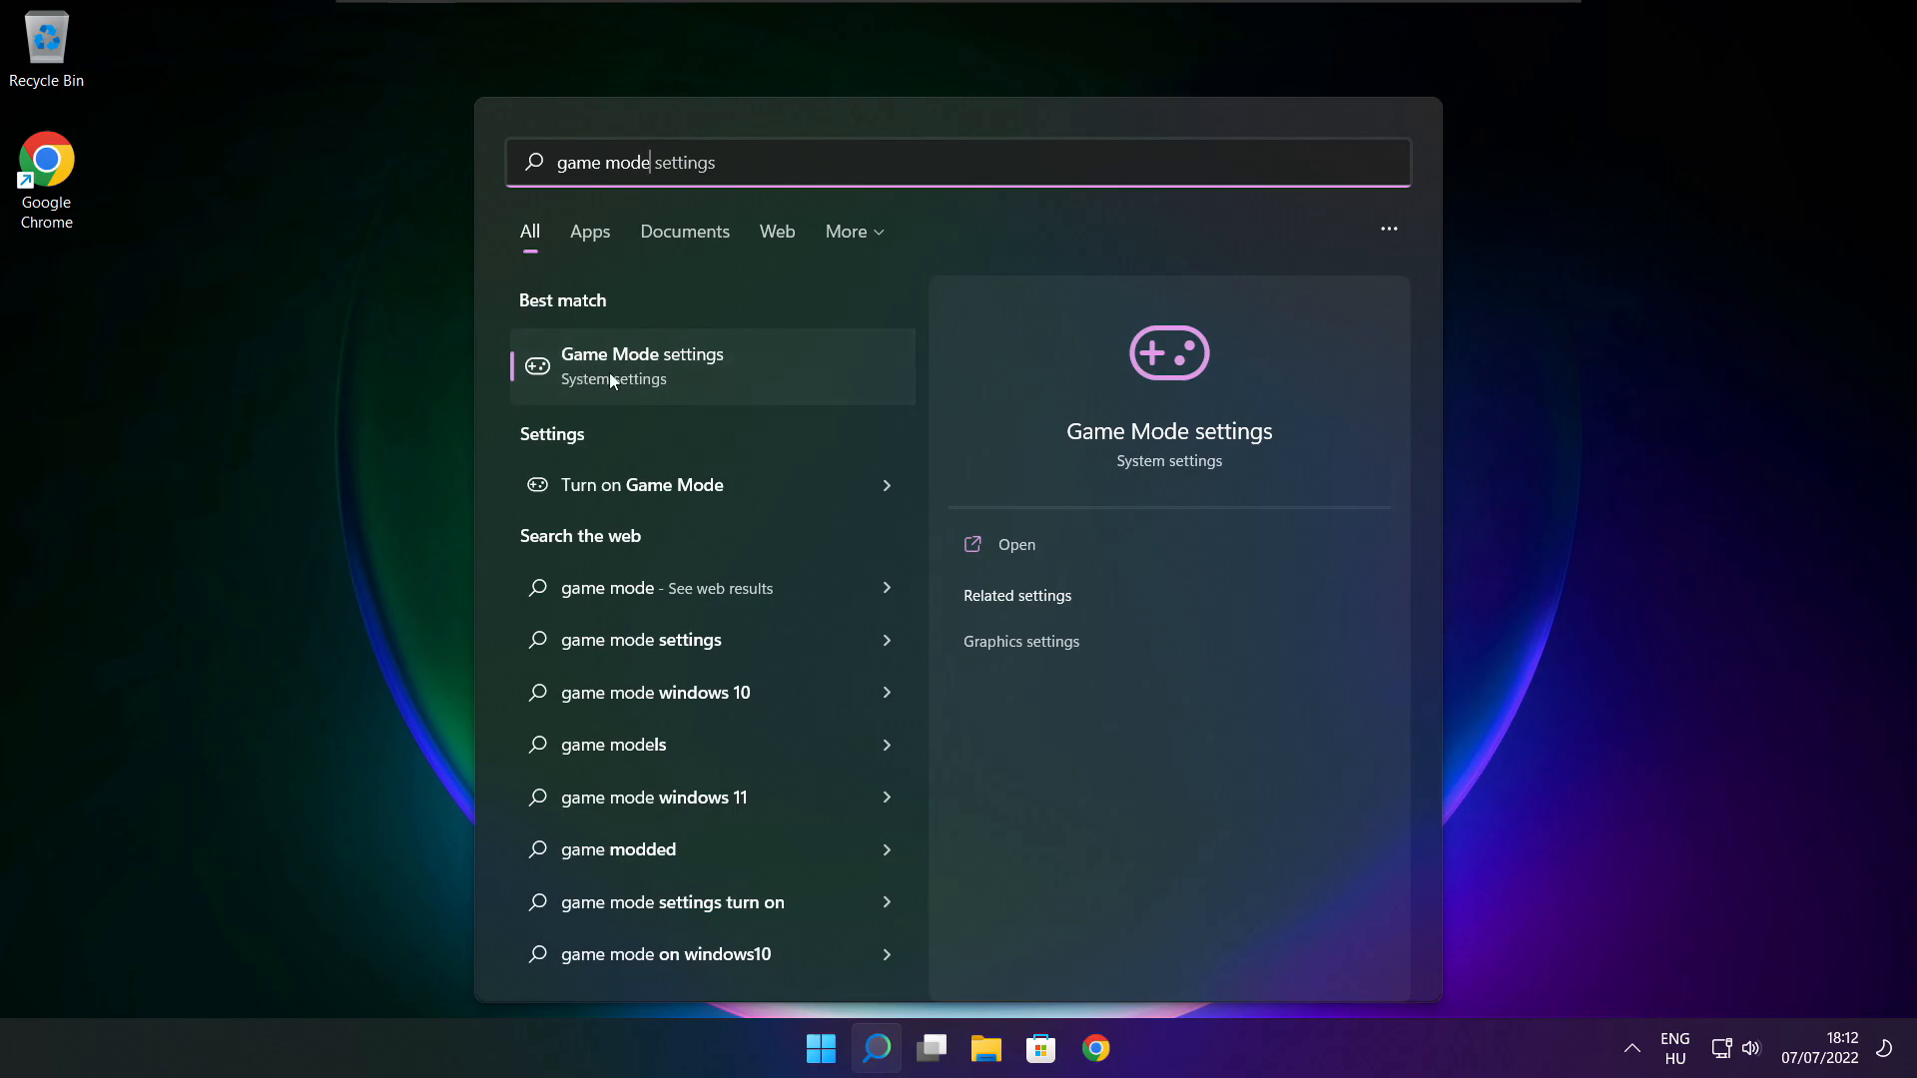
{"action": "left_click", "coordinate": [759, 371]}
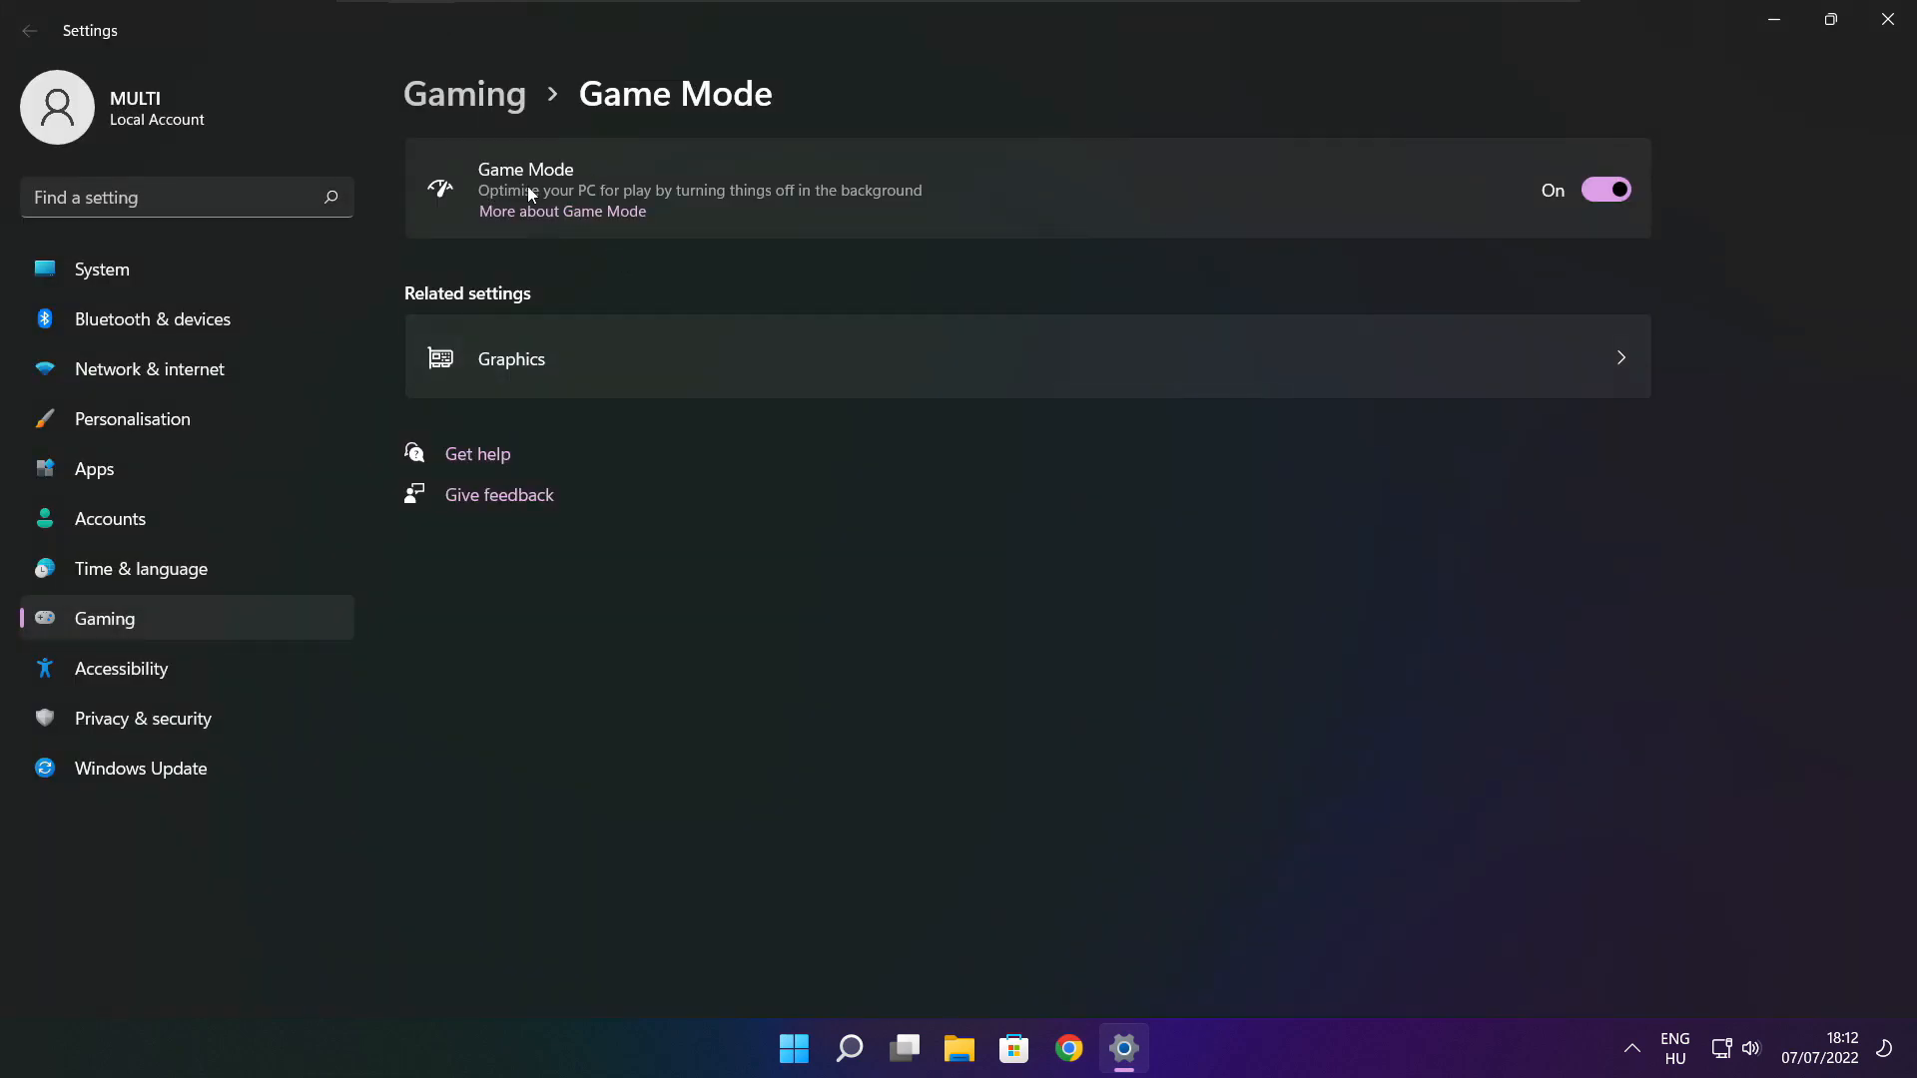
{"action": "left_click", "coordinate": [1623, 190]}
{"action": "left_click", "coordinate": [1619, 189]}
Step: In the Xbox Game Bar gaming settings, keep opening by controller button set to Off, and close Settings
{"action": "left_click", "coordinate": [471, 100]}
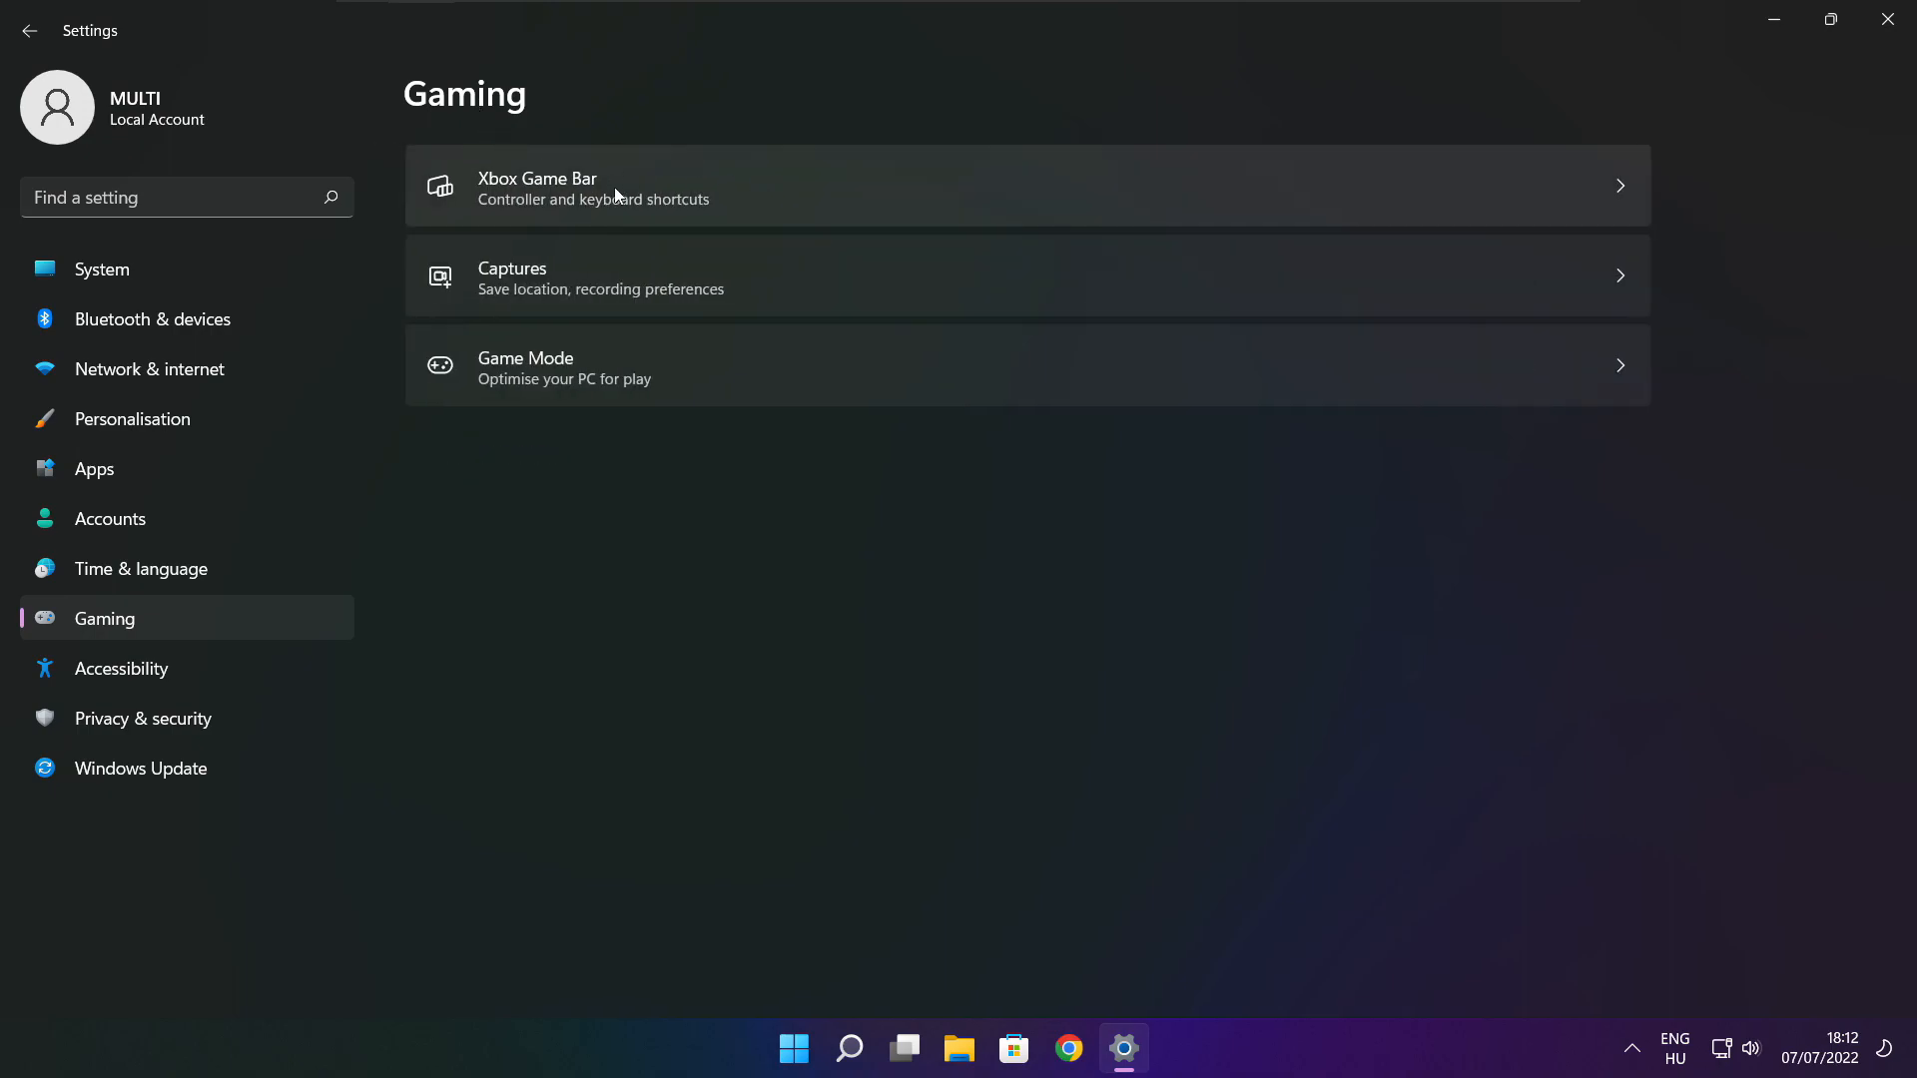
{"action": "left_click", "coordinate": [781, 202]}
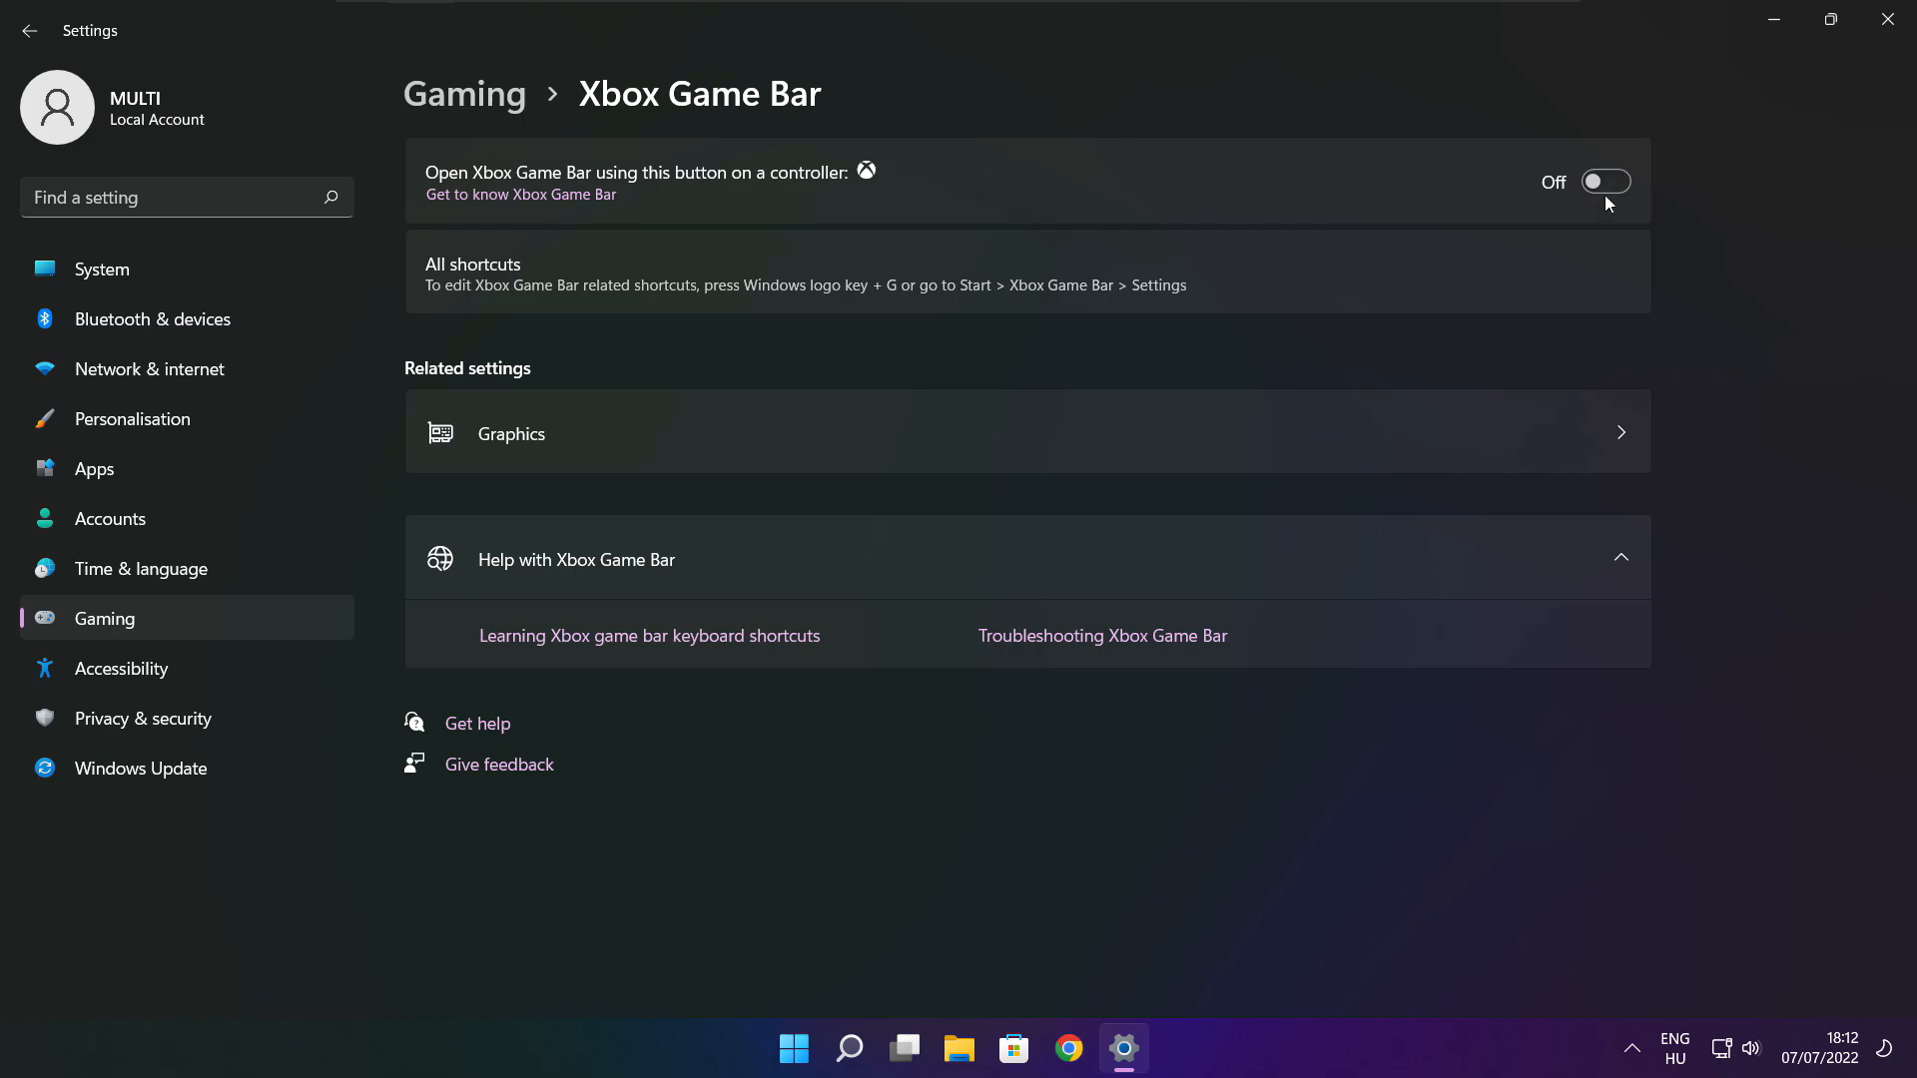
{"action": "left_click", "coordinate": [1888, 31]}
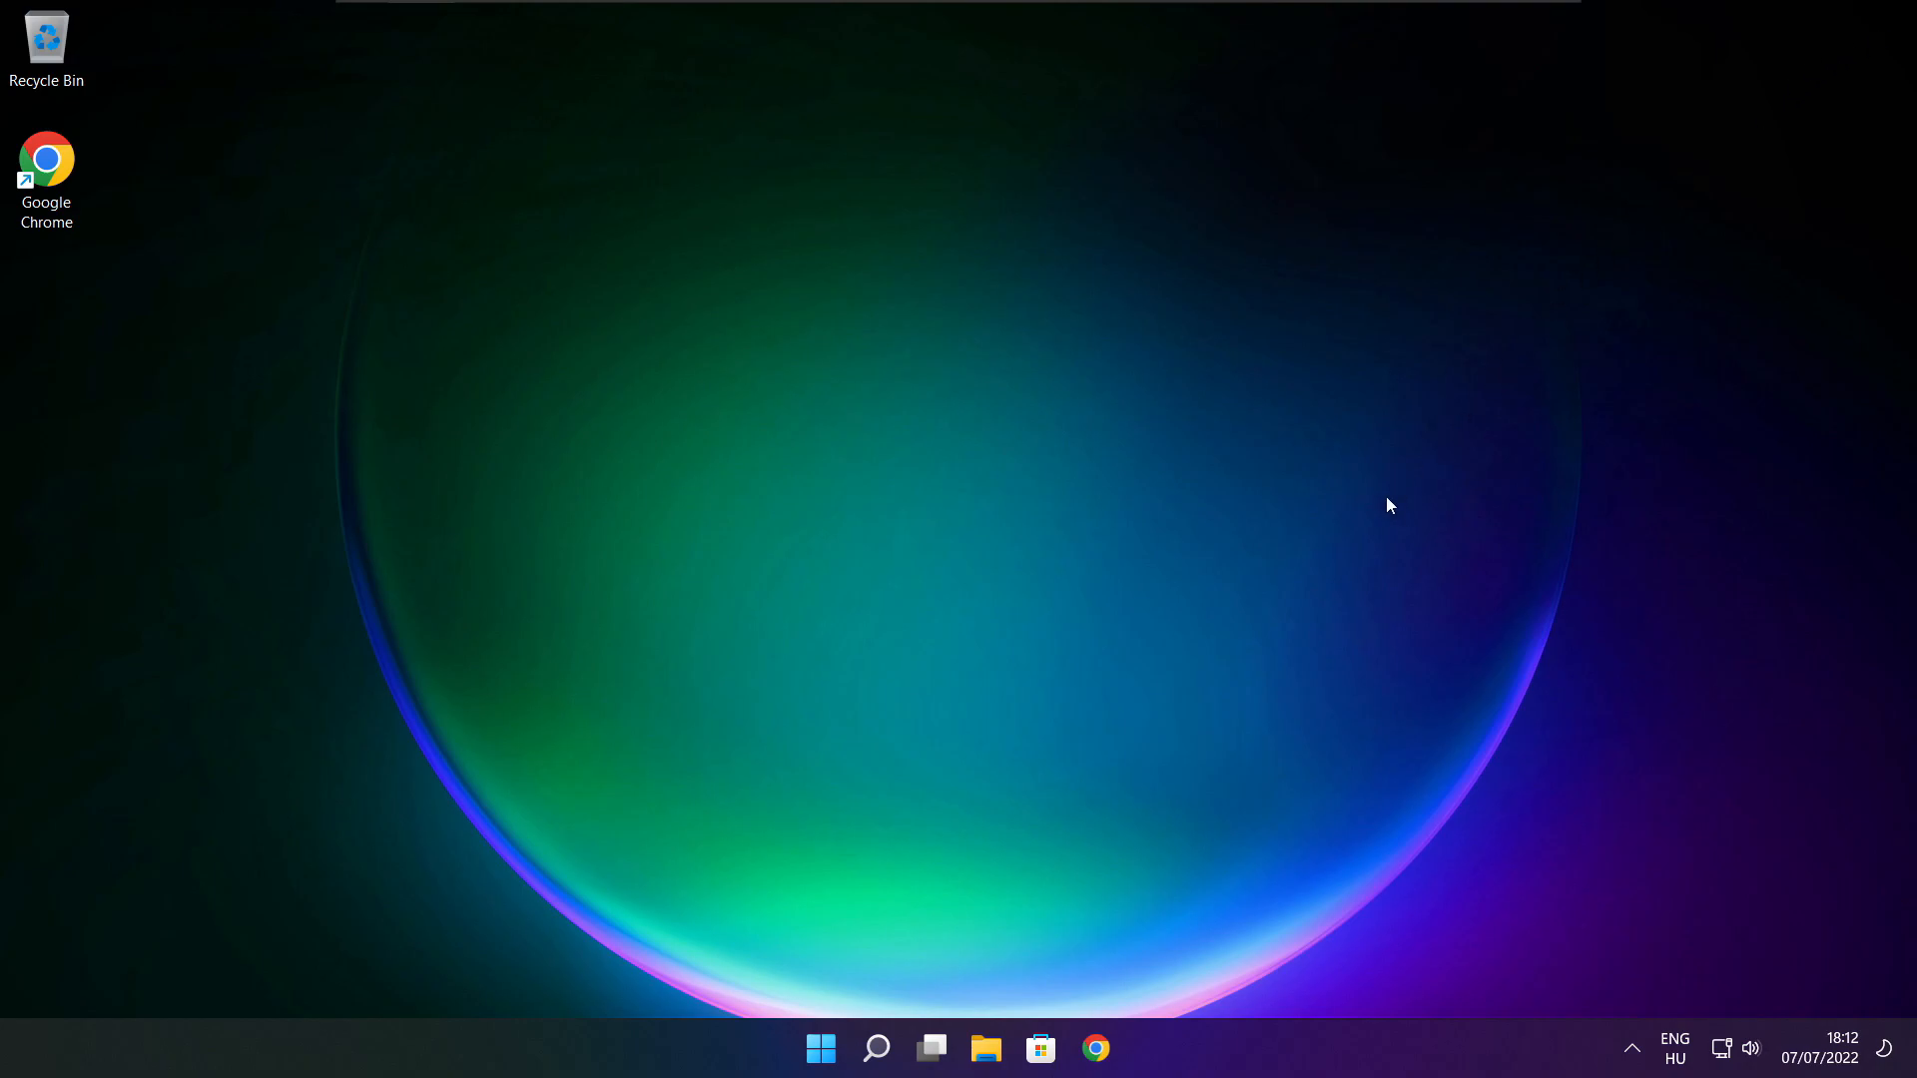
Step: Open Task Manager and show the list of startup programs
{"action": "right_click", "coordinate": [824, 1053]}
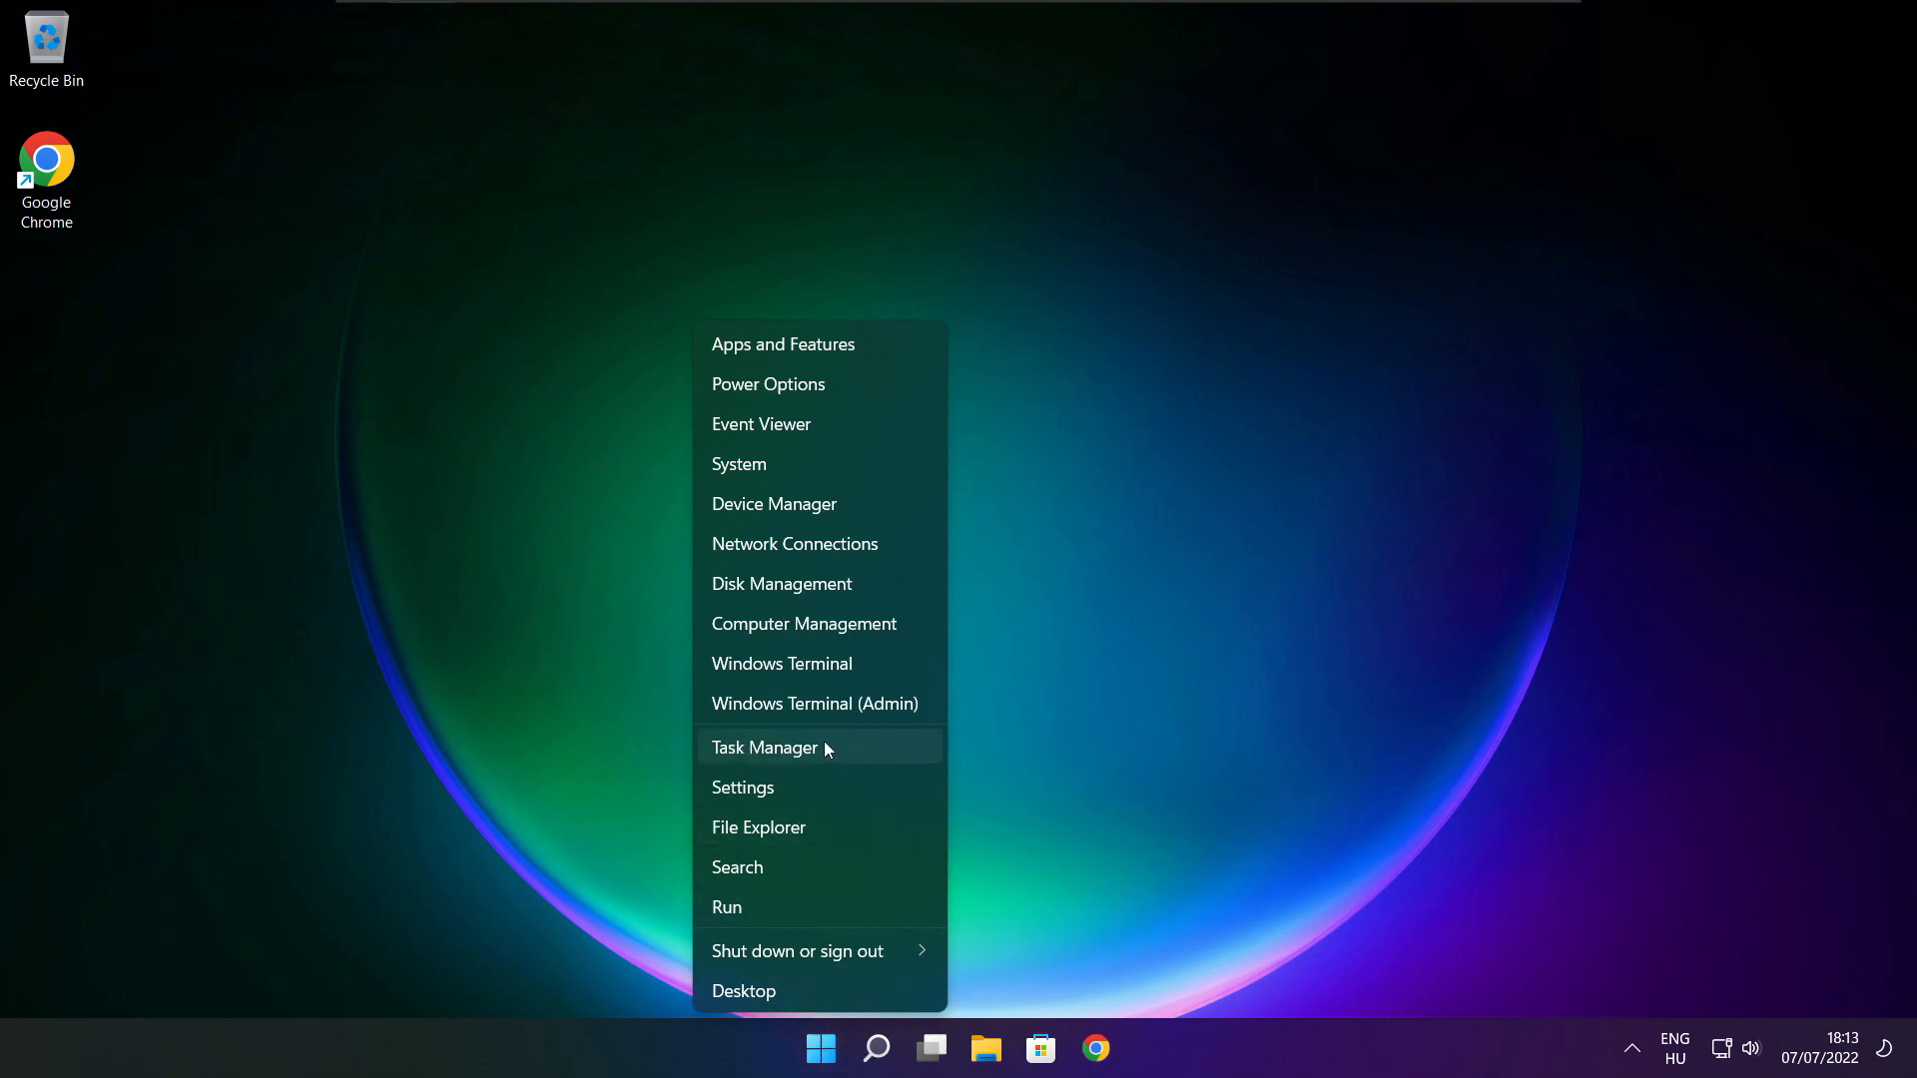
{"action": "left_click", "coordinate": [826, 749]}
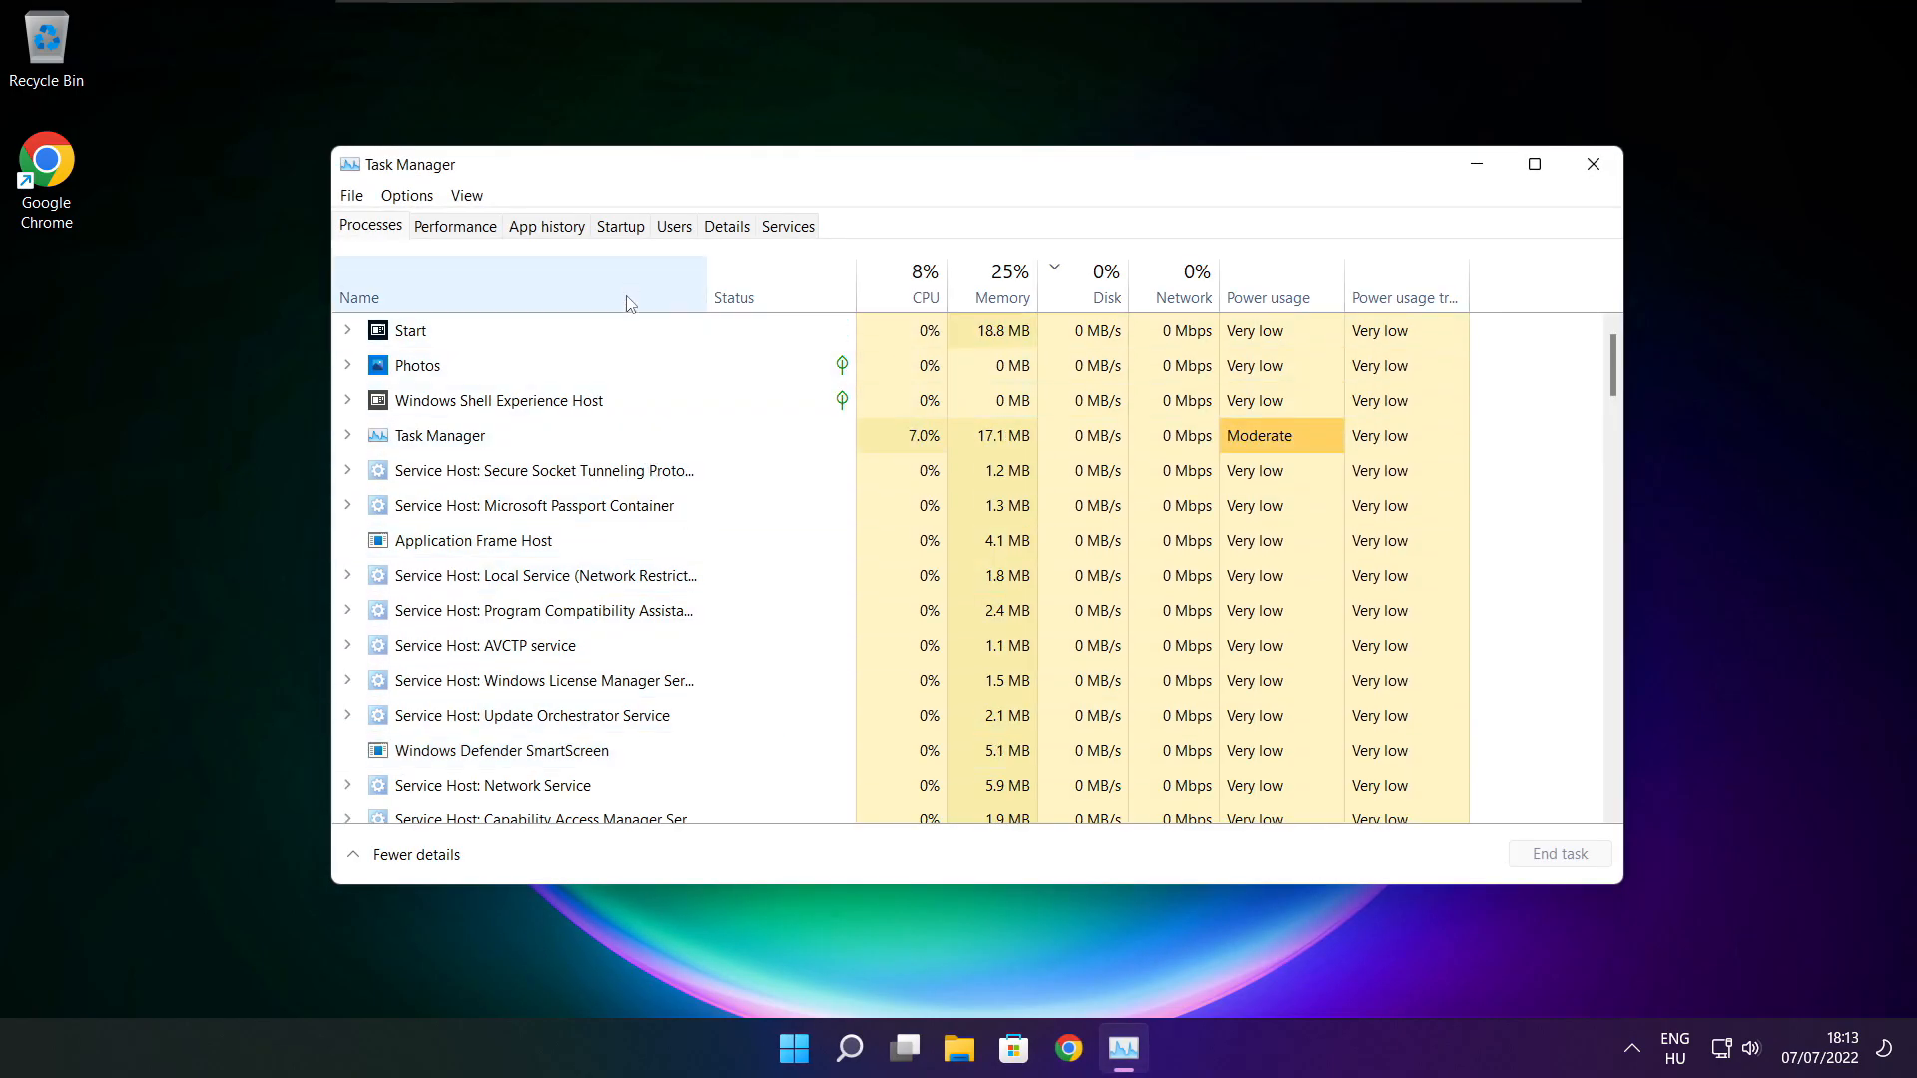
{"action": "left_click", "coordinate": [627, 229]}
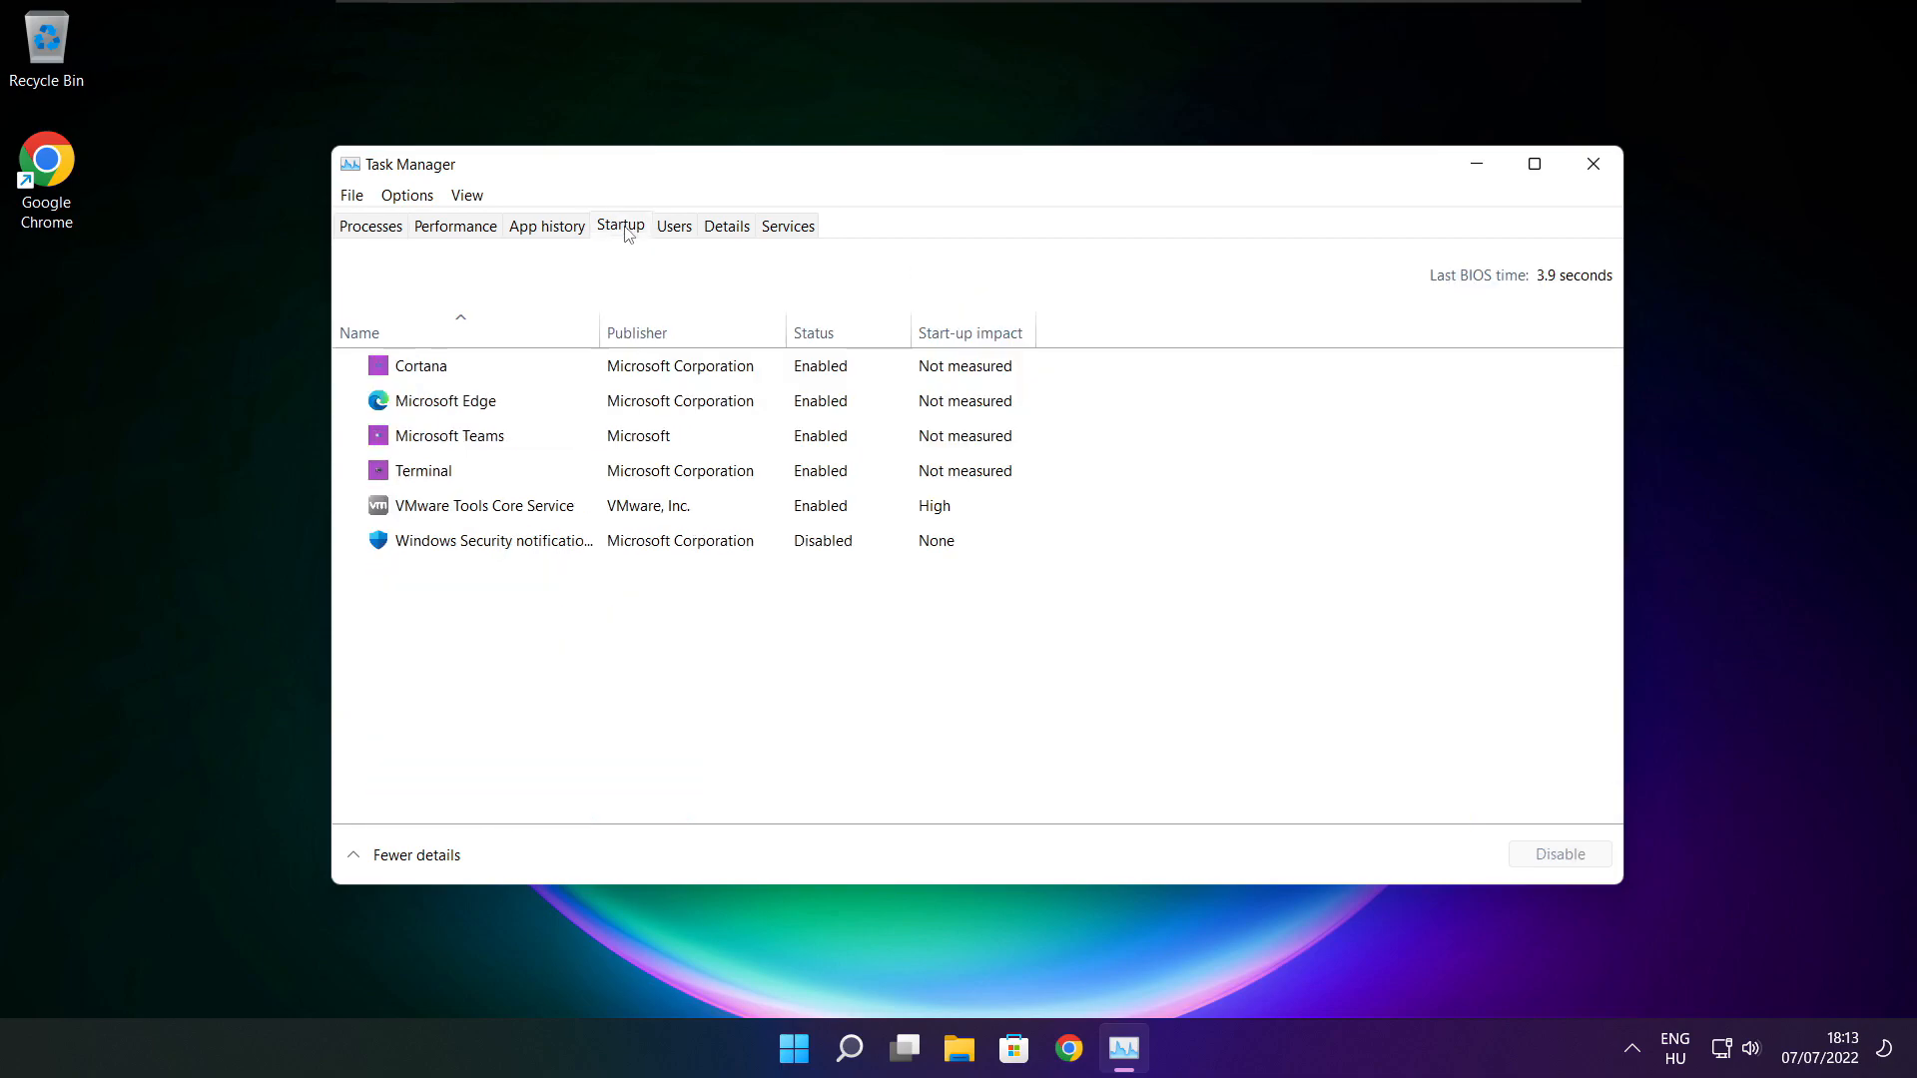
Step: Disable Cortana, Microsoft Edge and Microsoft Teams from launching at startup
{"action": "left_click", "coordinate": [735, 376]}
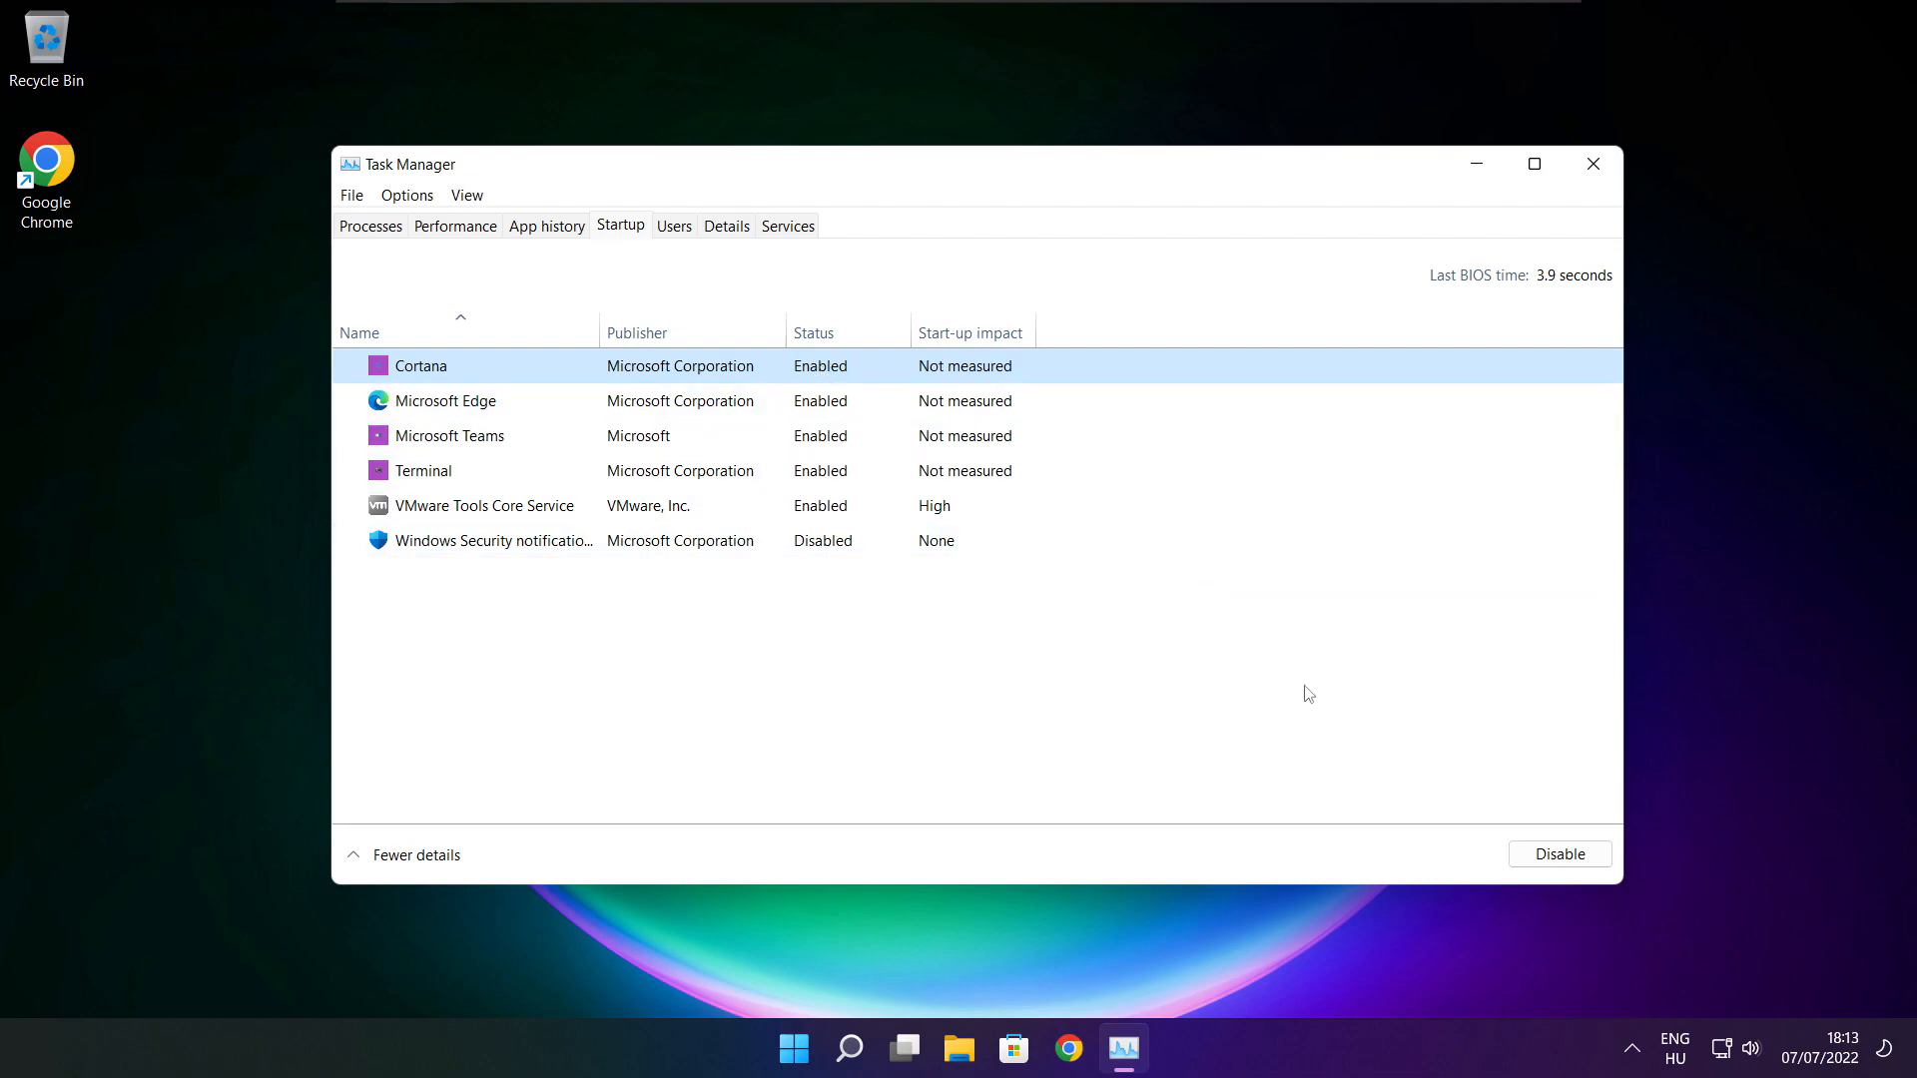
{"action": "left_click", "coordinate": [1553, 866]}
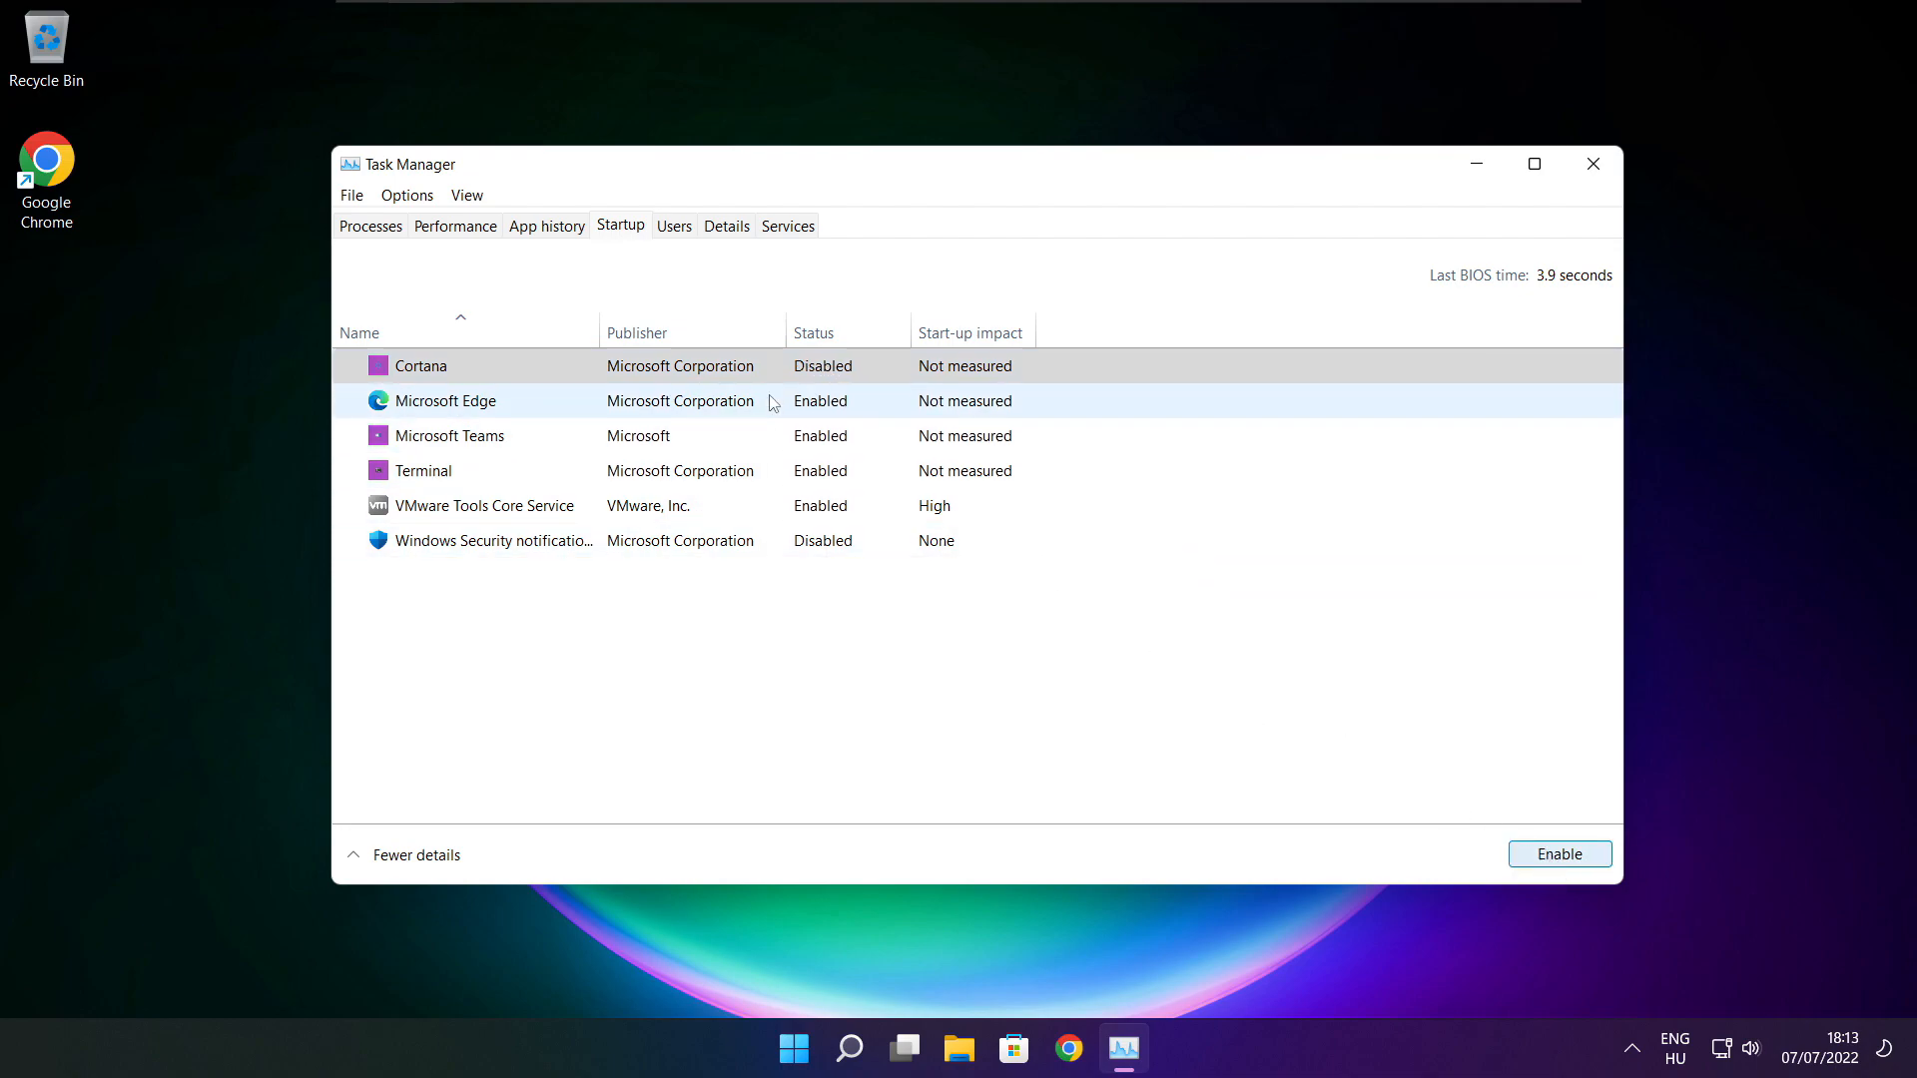
{"action": "left_click", "coordinate": [595, 409]}
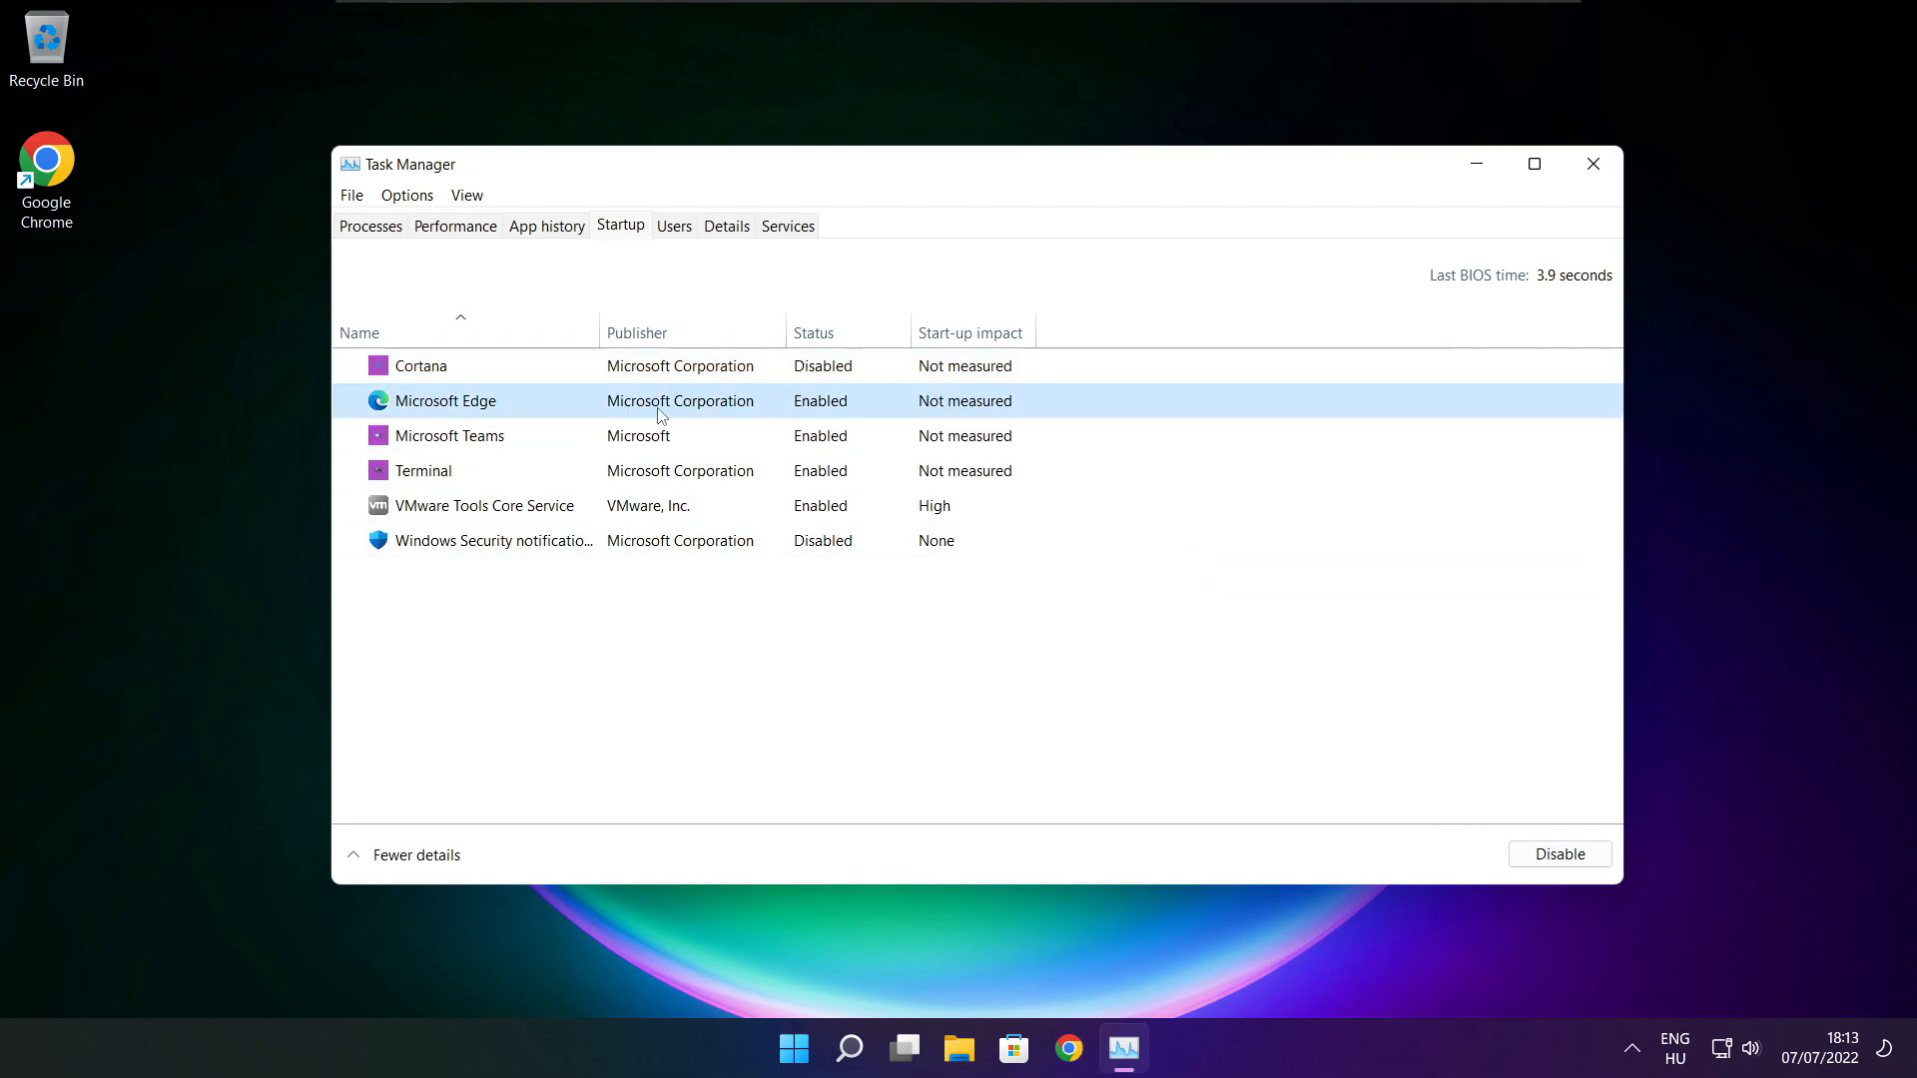
{"action": "left_click", "coordinate": [1563, 856]}
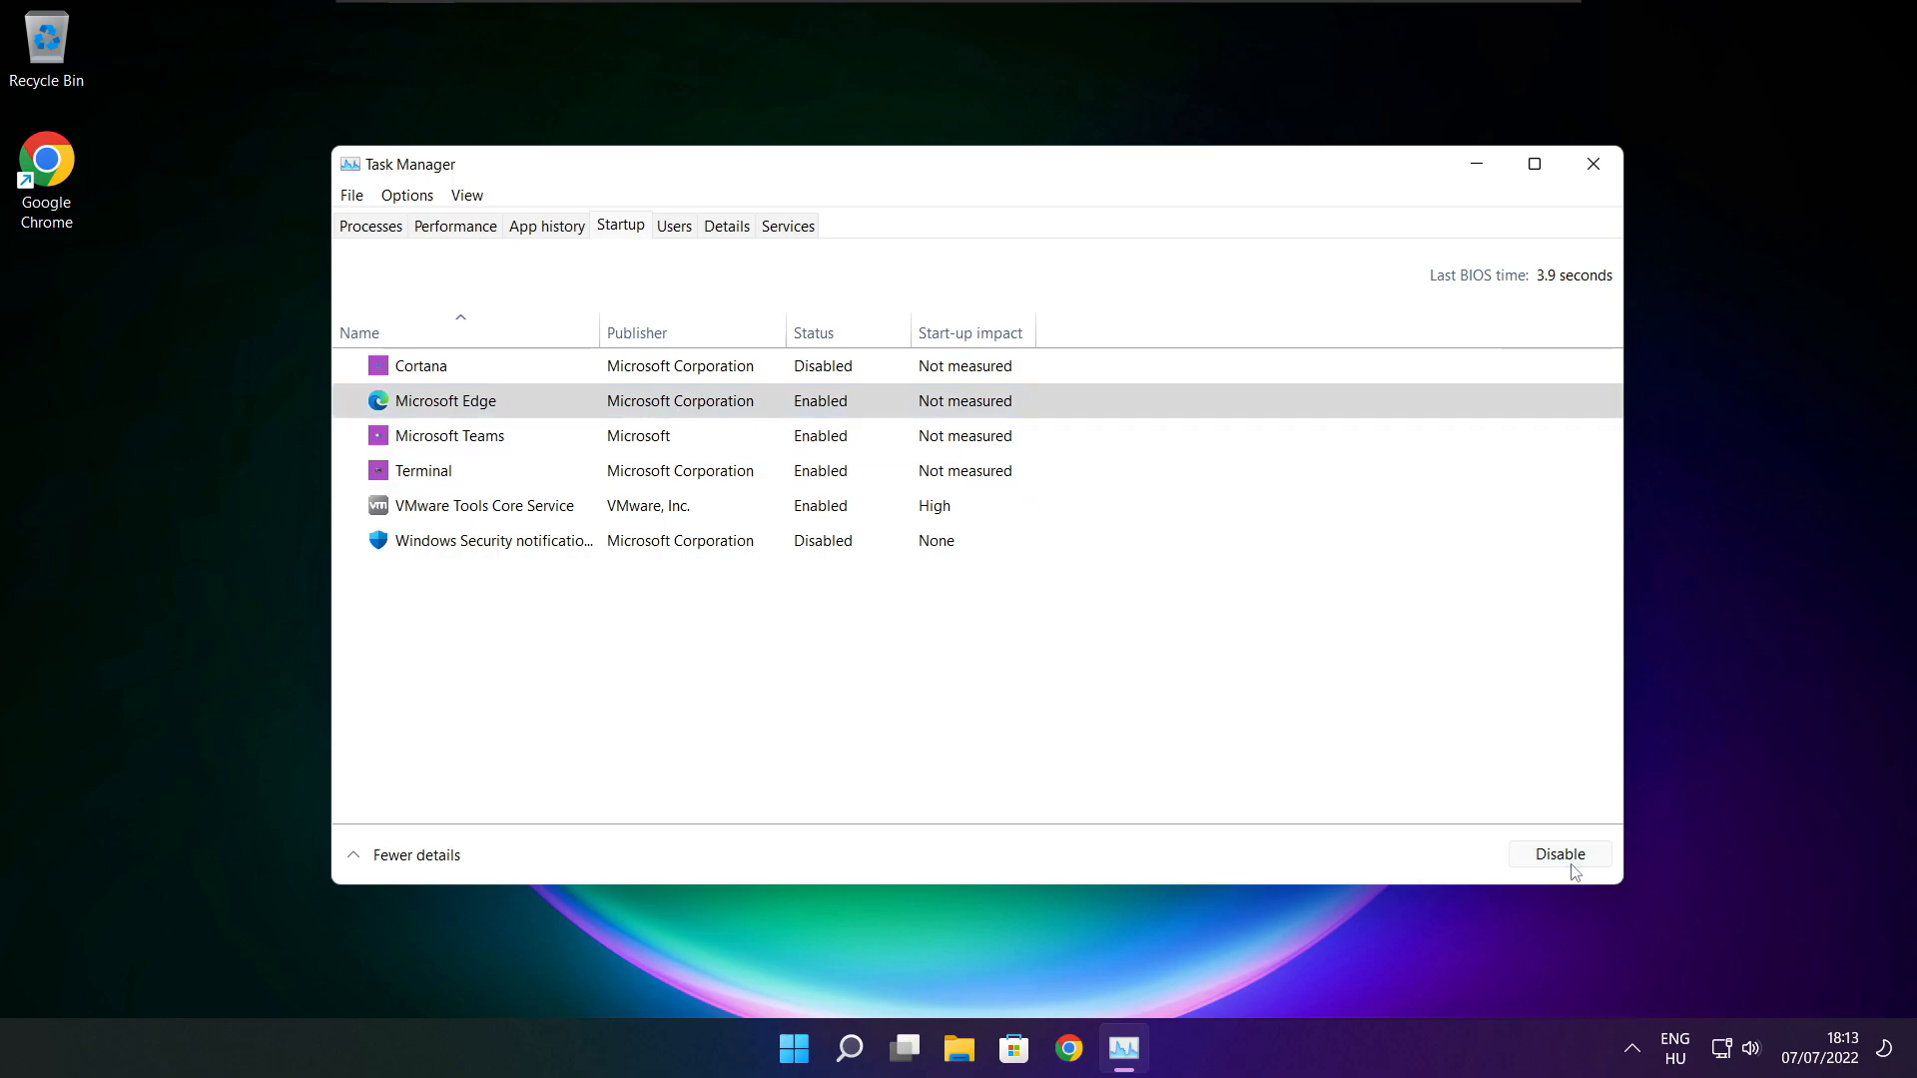
{"action": "left_click", "coordinate": [589, 436]}
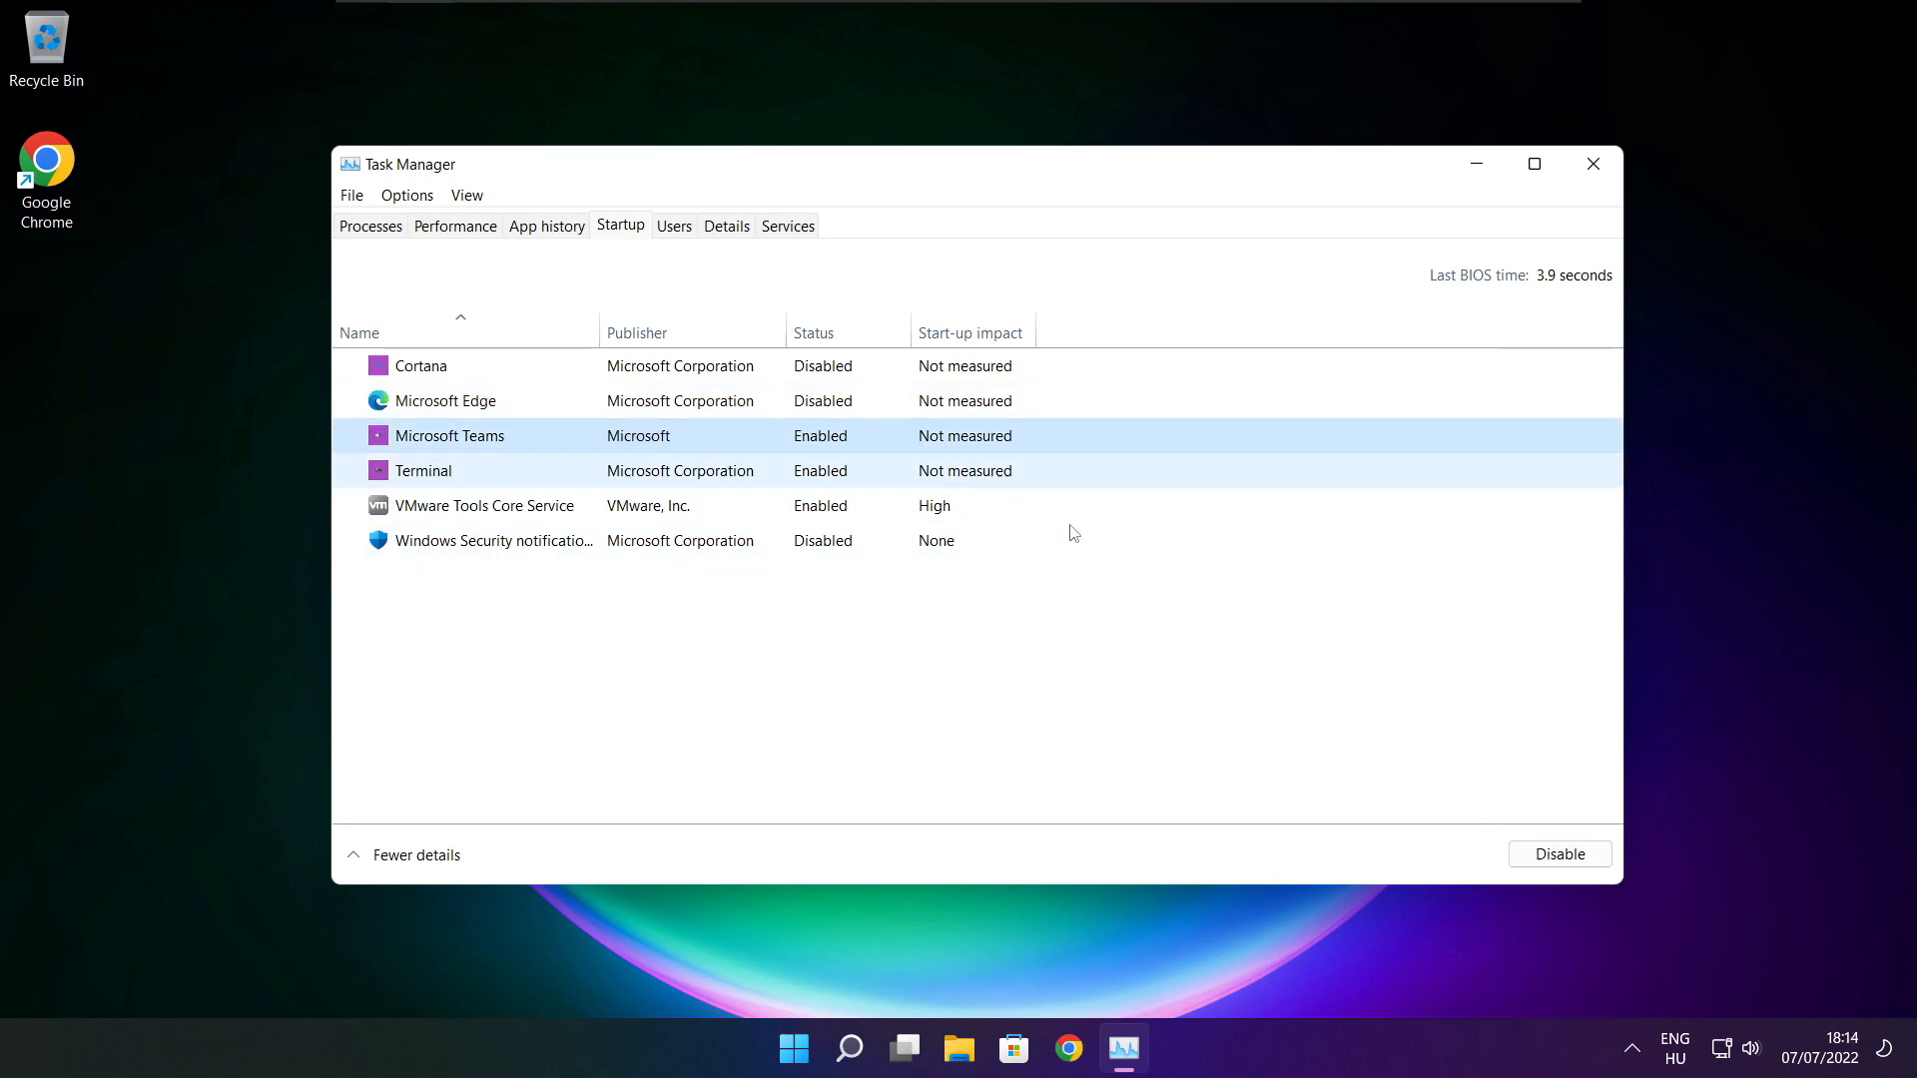
{"action": "left_click", "coordinate": [1592, 864]}
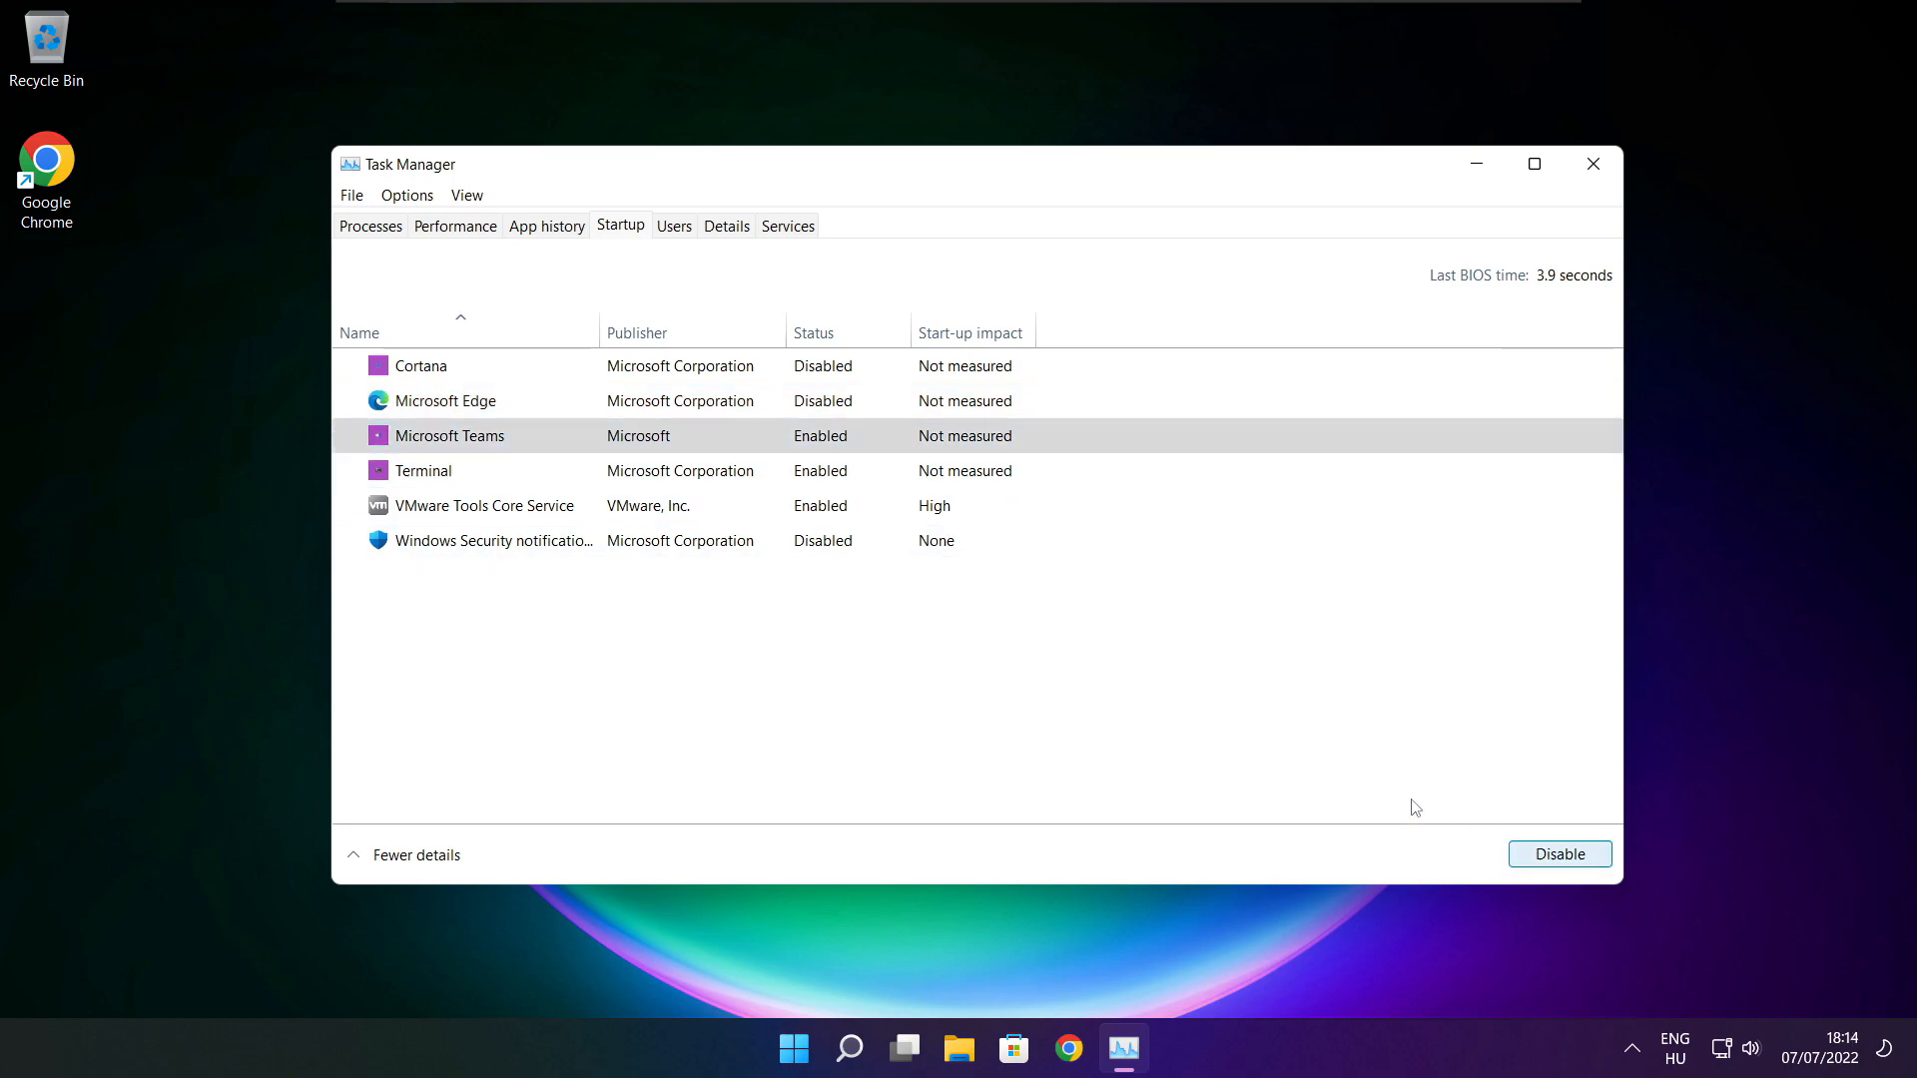
Step: Disable Terminal from launching at startup and close Task Manager
{"action": "left_click", "coordinate": [730, 481]}
{"action": "left_click", "coordinate": [1584, 865]}
{"action": "left_click", "coordinate": [839, 467]}
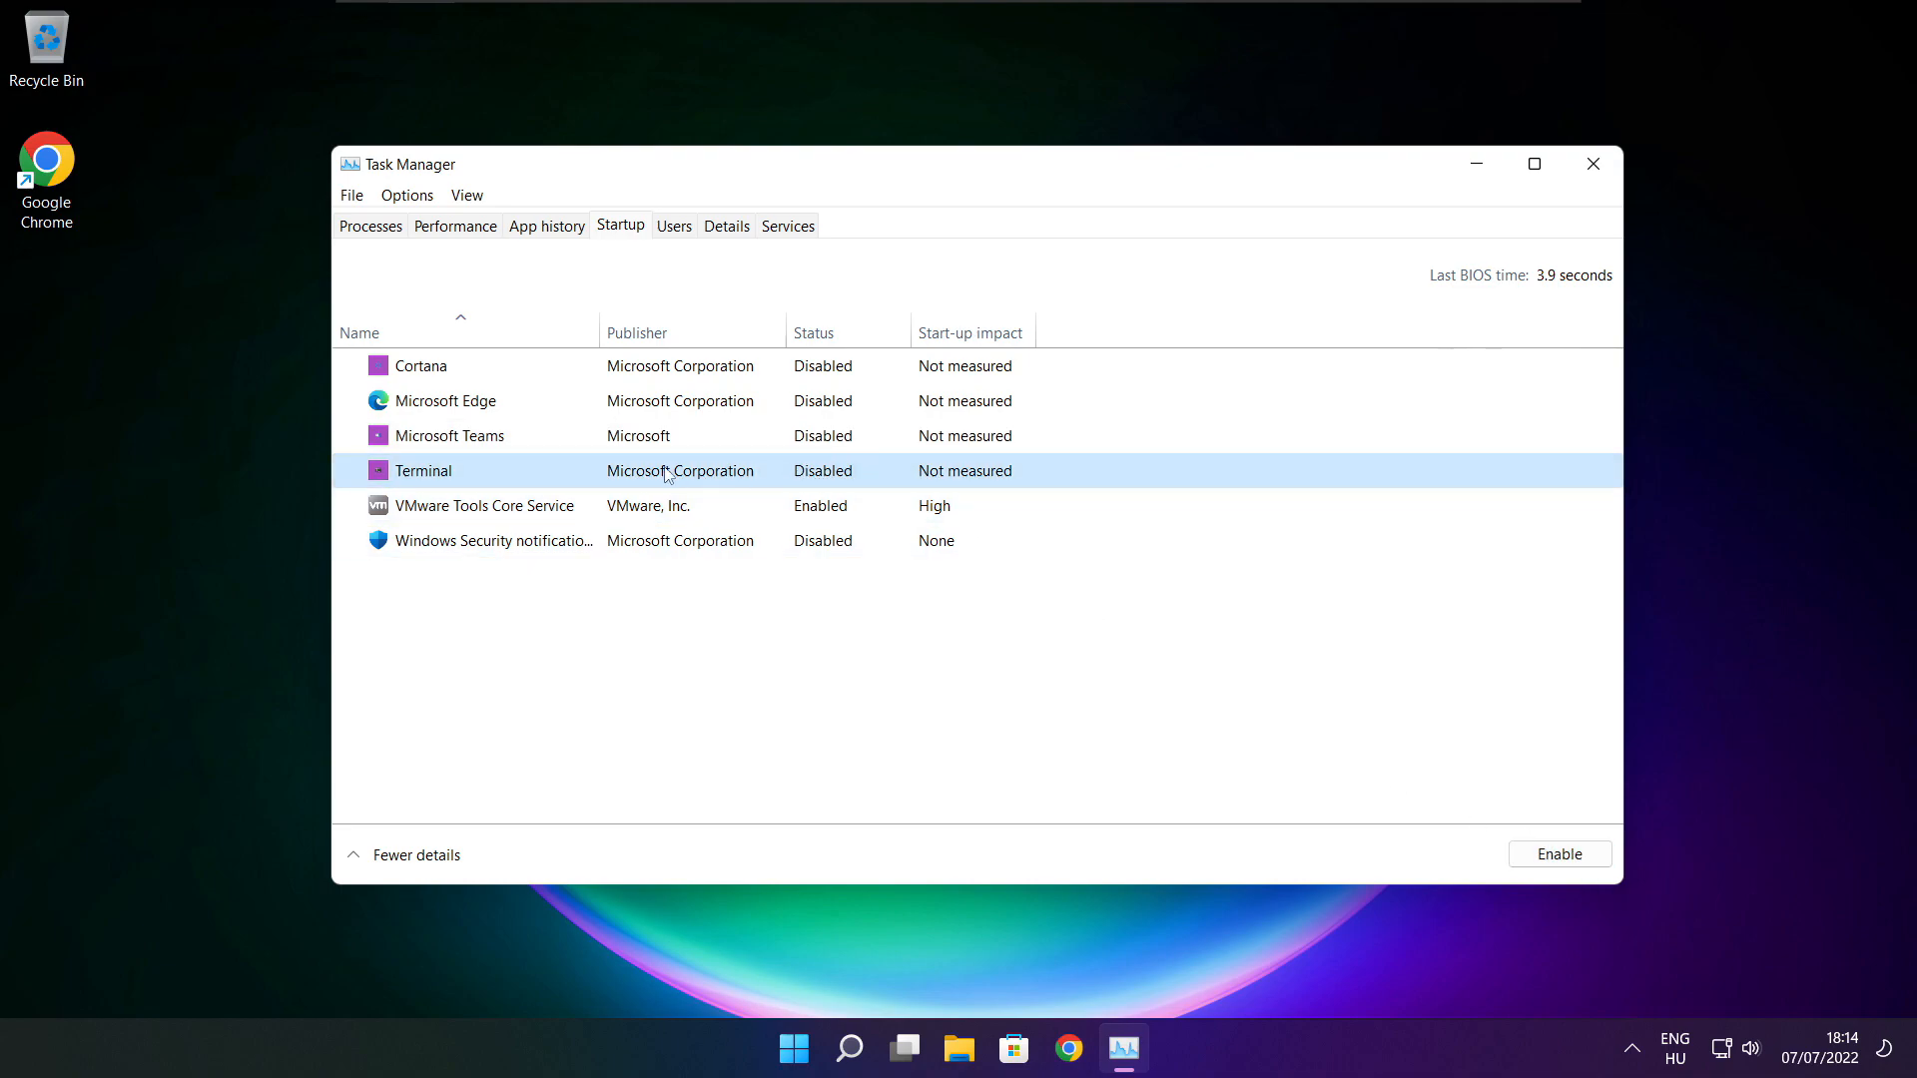
{"action": "left_click", "coordinate": [1592, 166]}
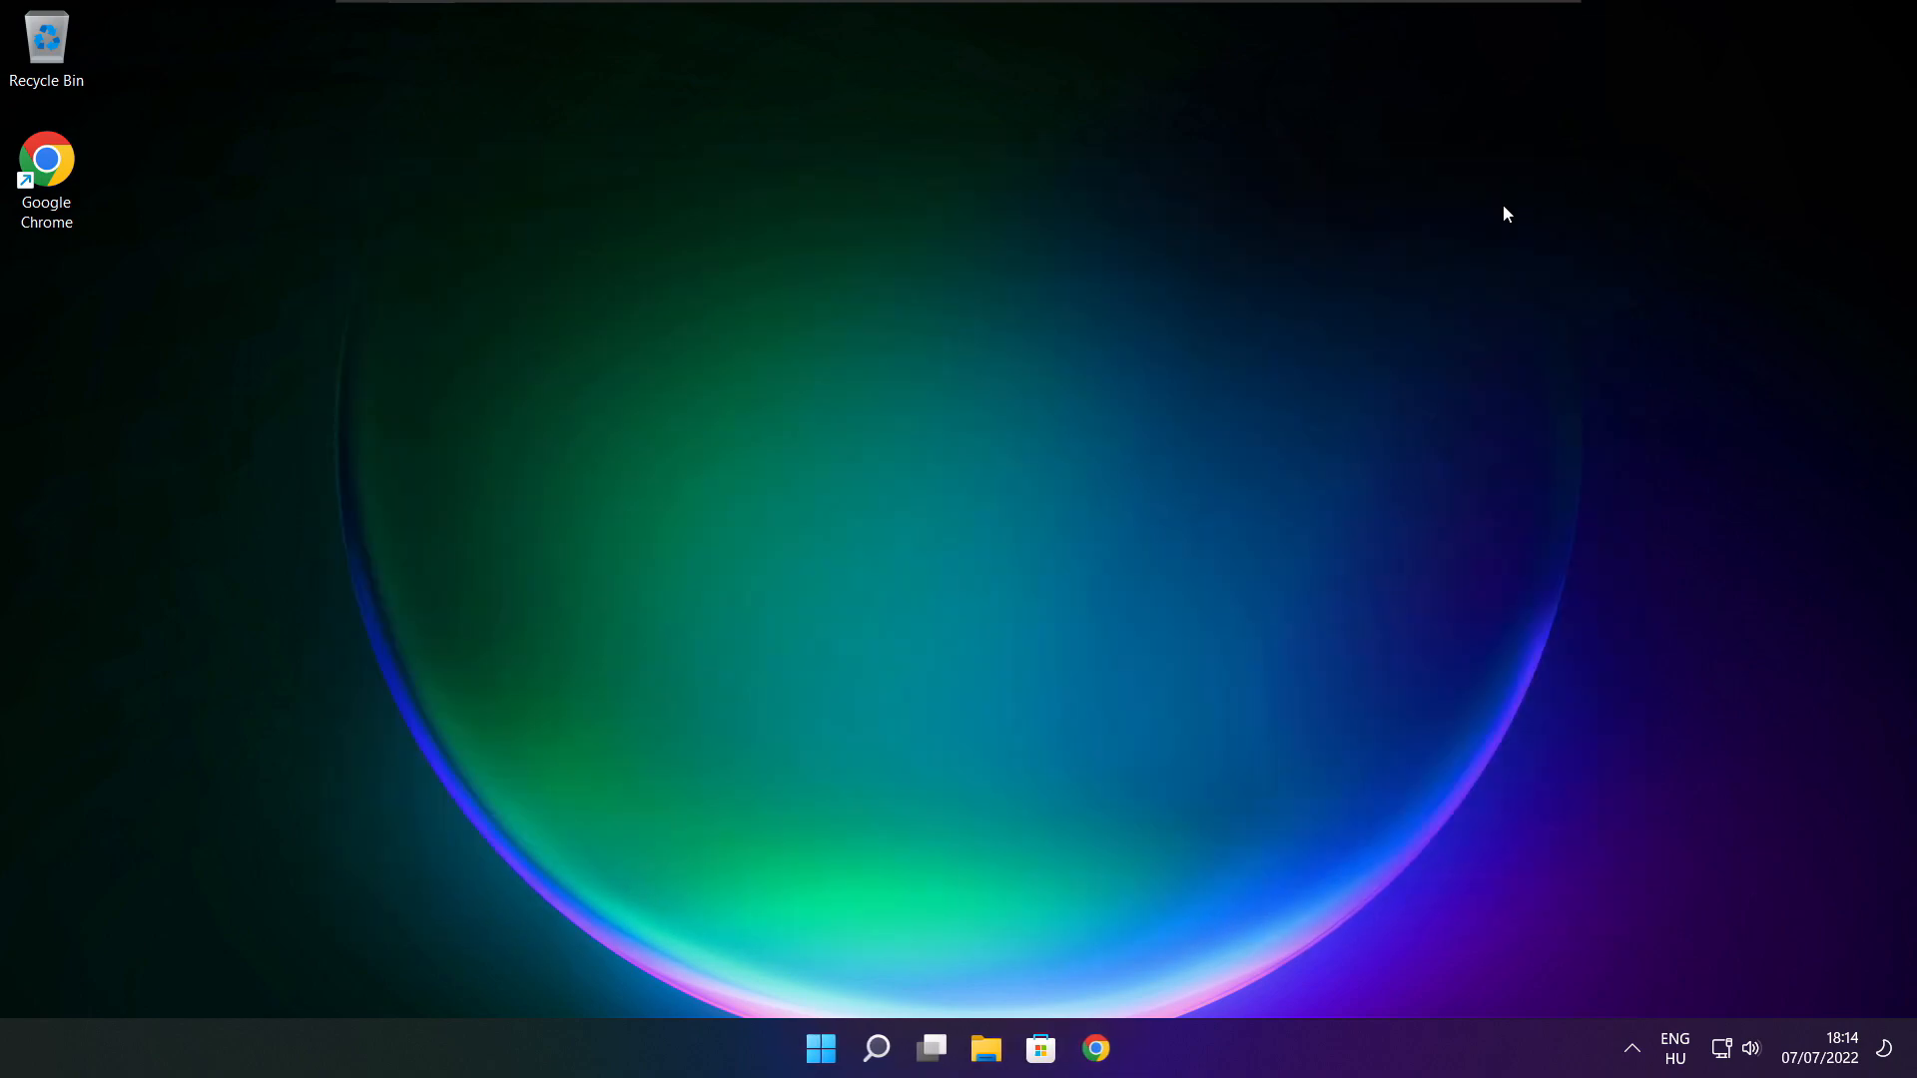
Step: Search Windows for "optimise" and open Defragment and Optimise Drives
{"action": "left_click", "coordinate": [877, 1056]}
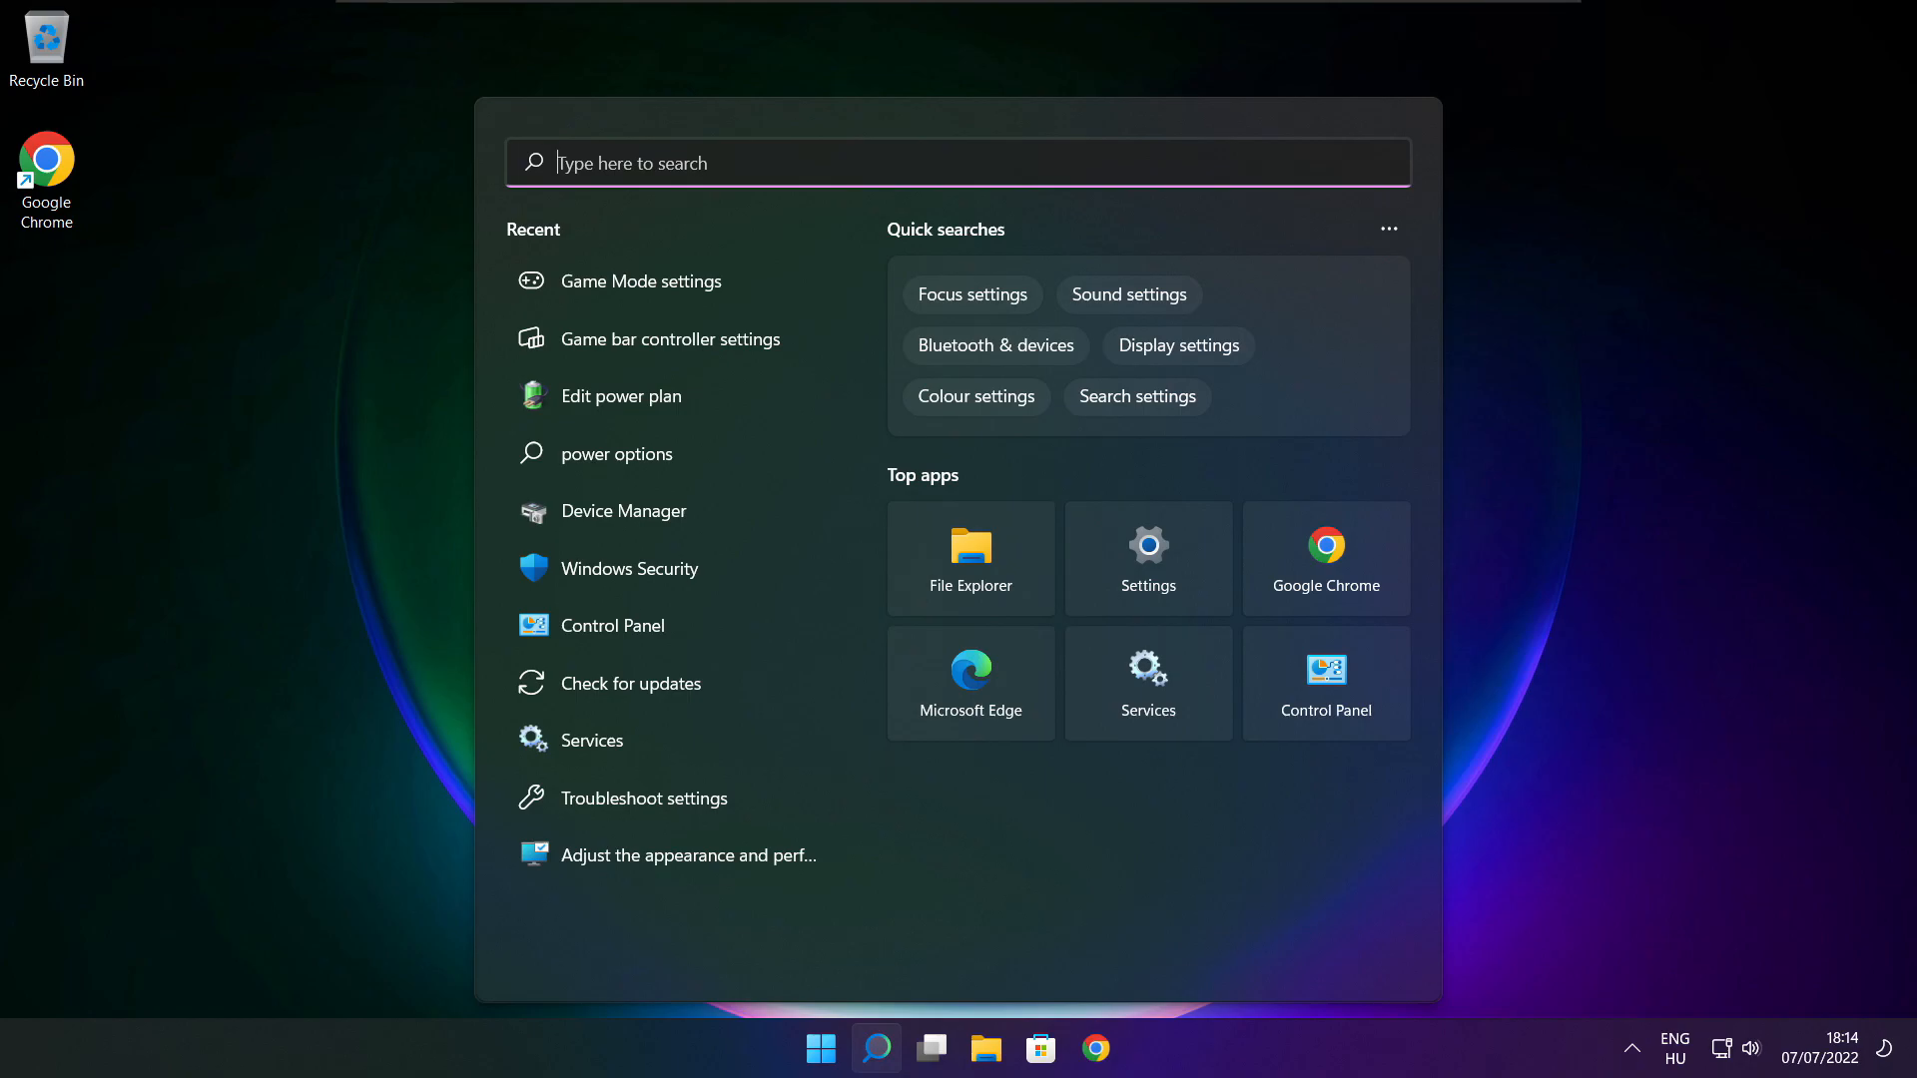
{"action": "type", "text": "optimi"}
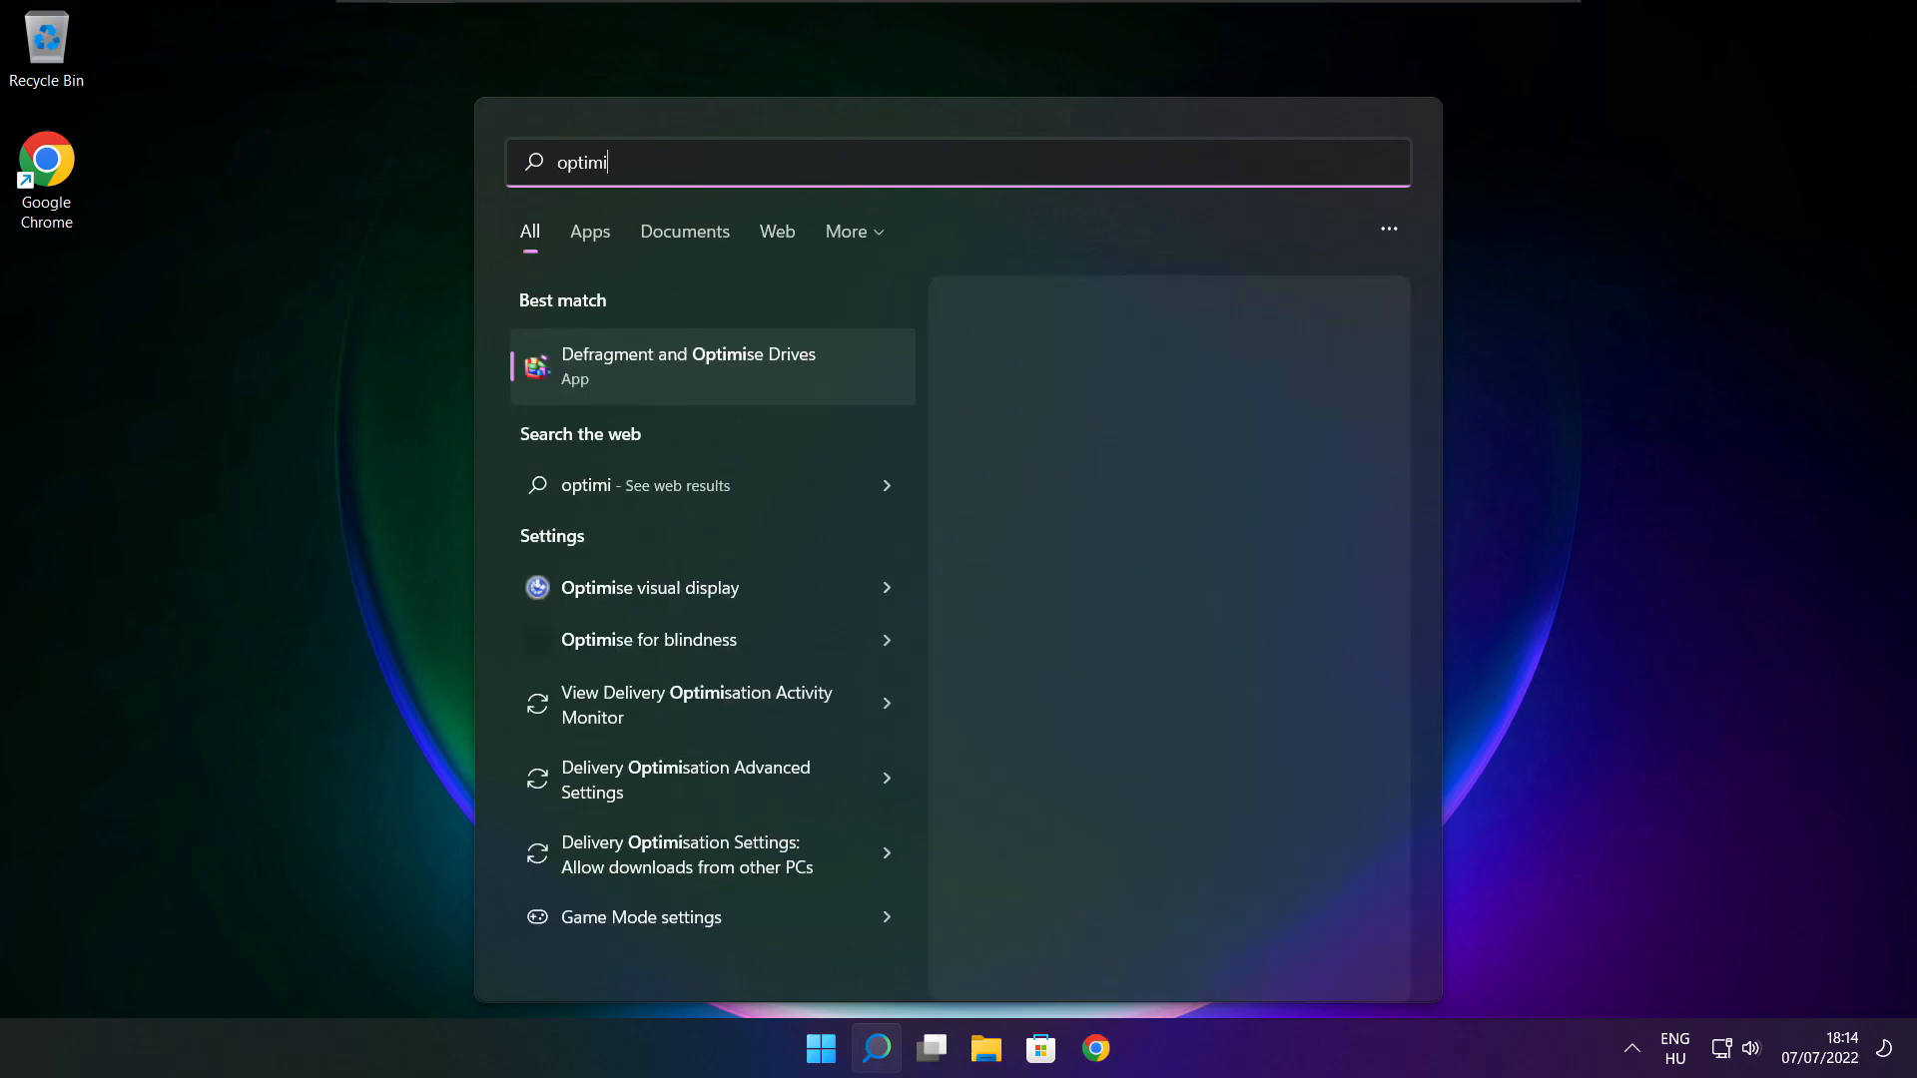
{"action": "type", "text": "se"}
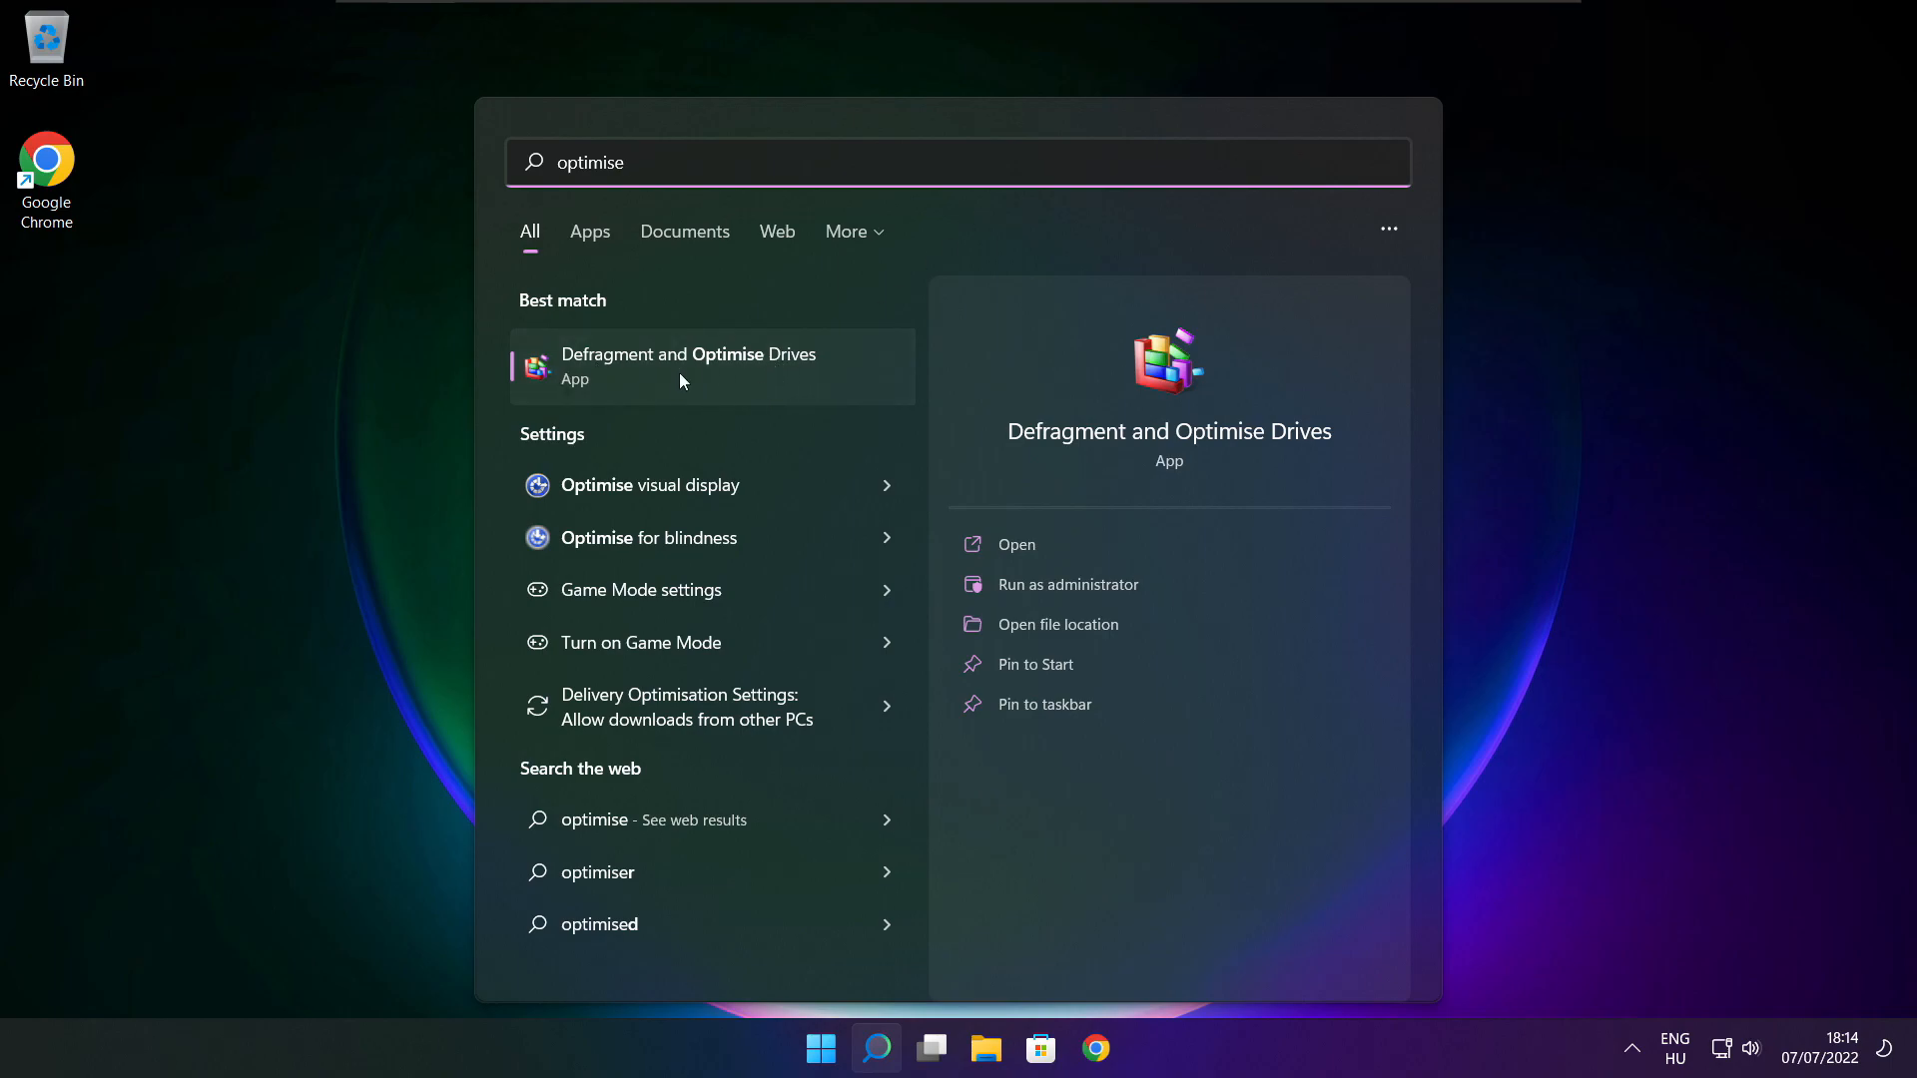
{"action": "left_click", "coordinate": [734, 362]}
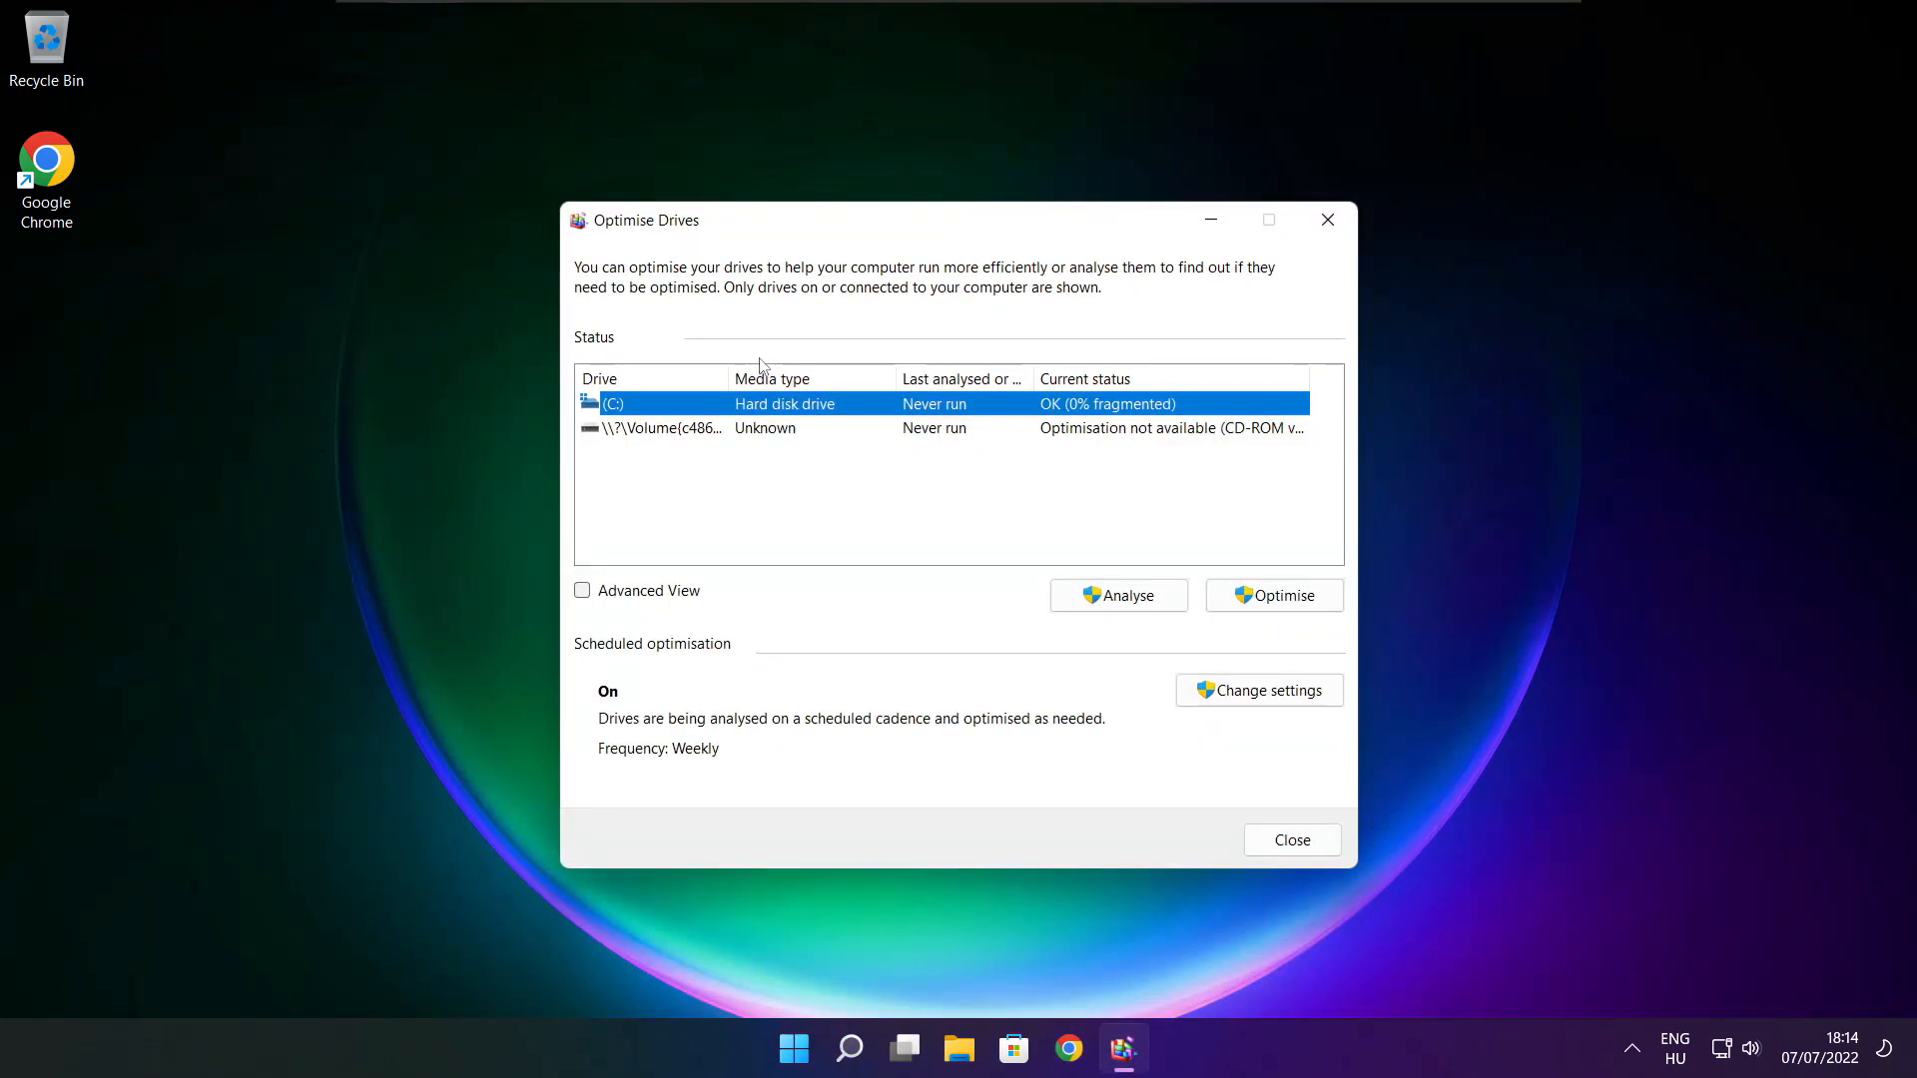
Step: Analyse the C: drive, start optimising it, and close the Optimise Drives window
{"action": "left_click", "coordinate": [1106, 601]}
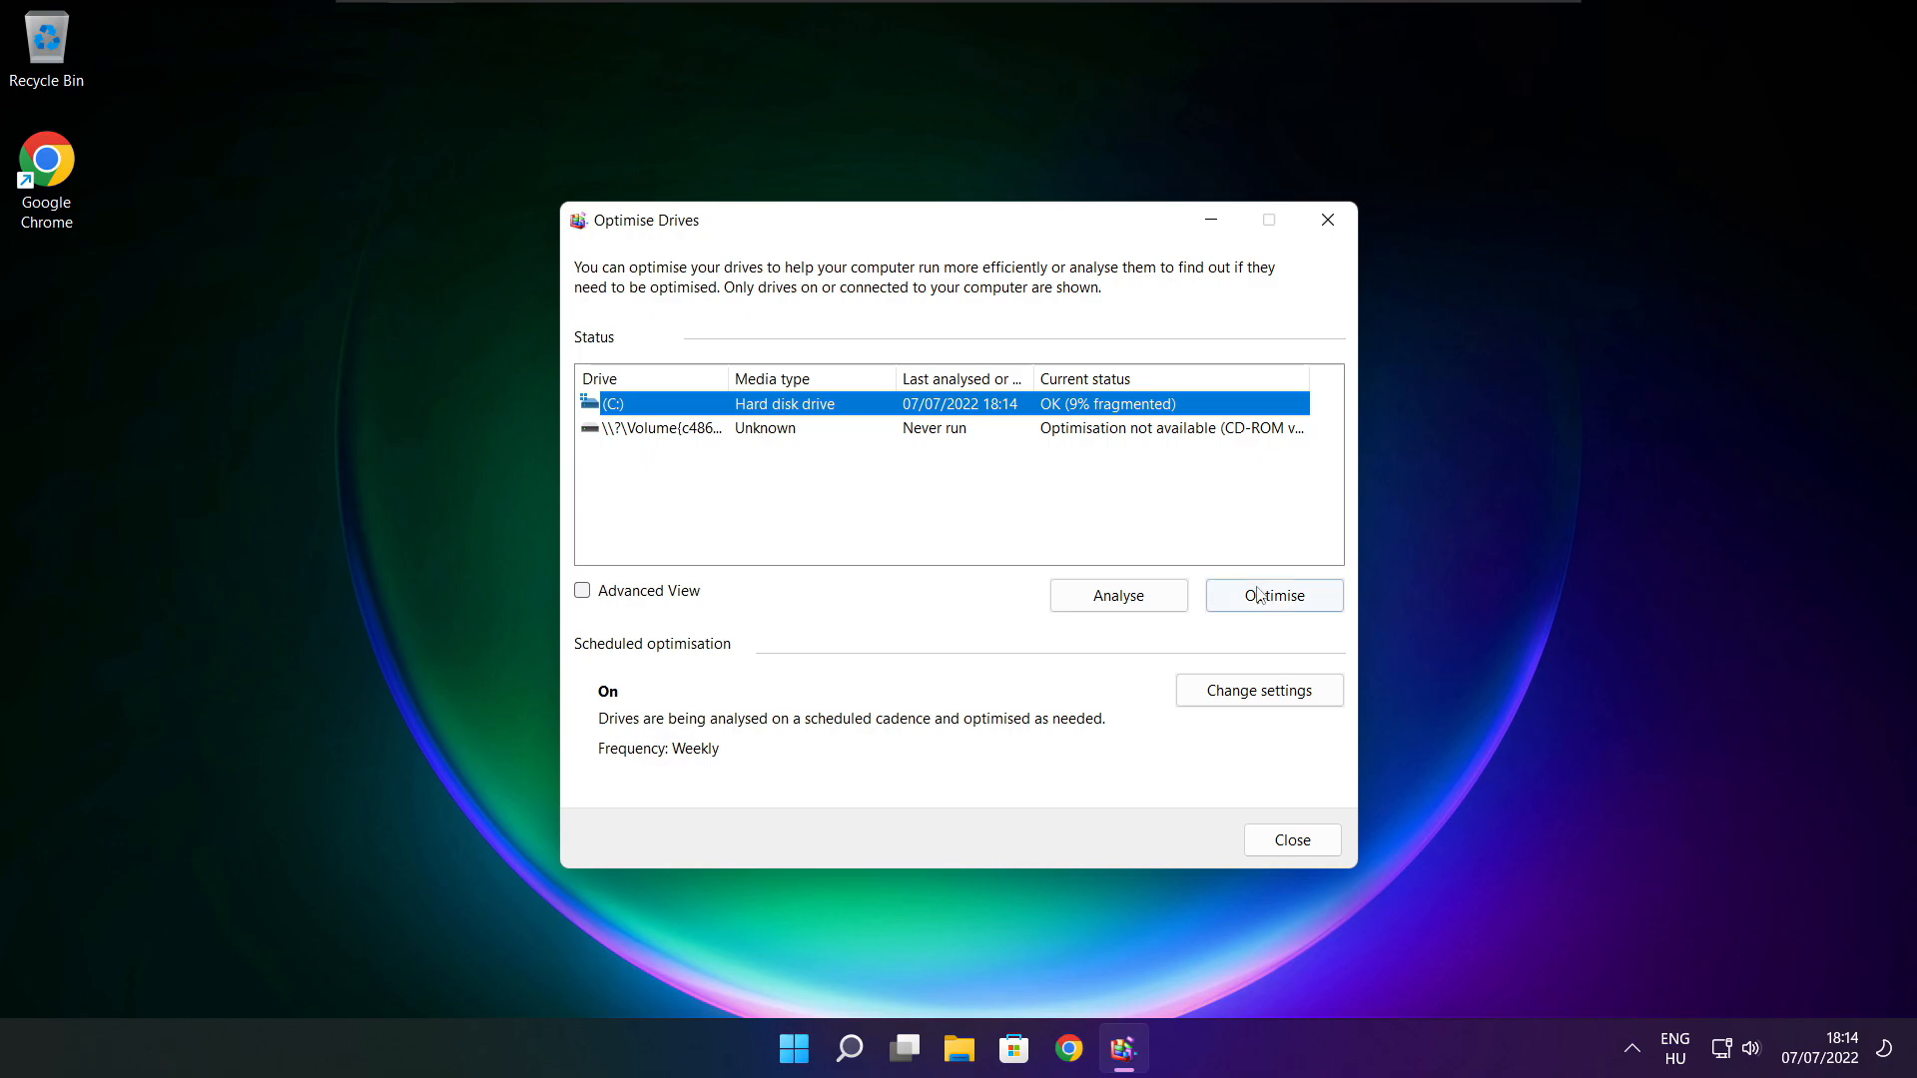
{"action": "left_click", "coordinate": [1284, 604]}
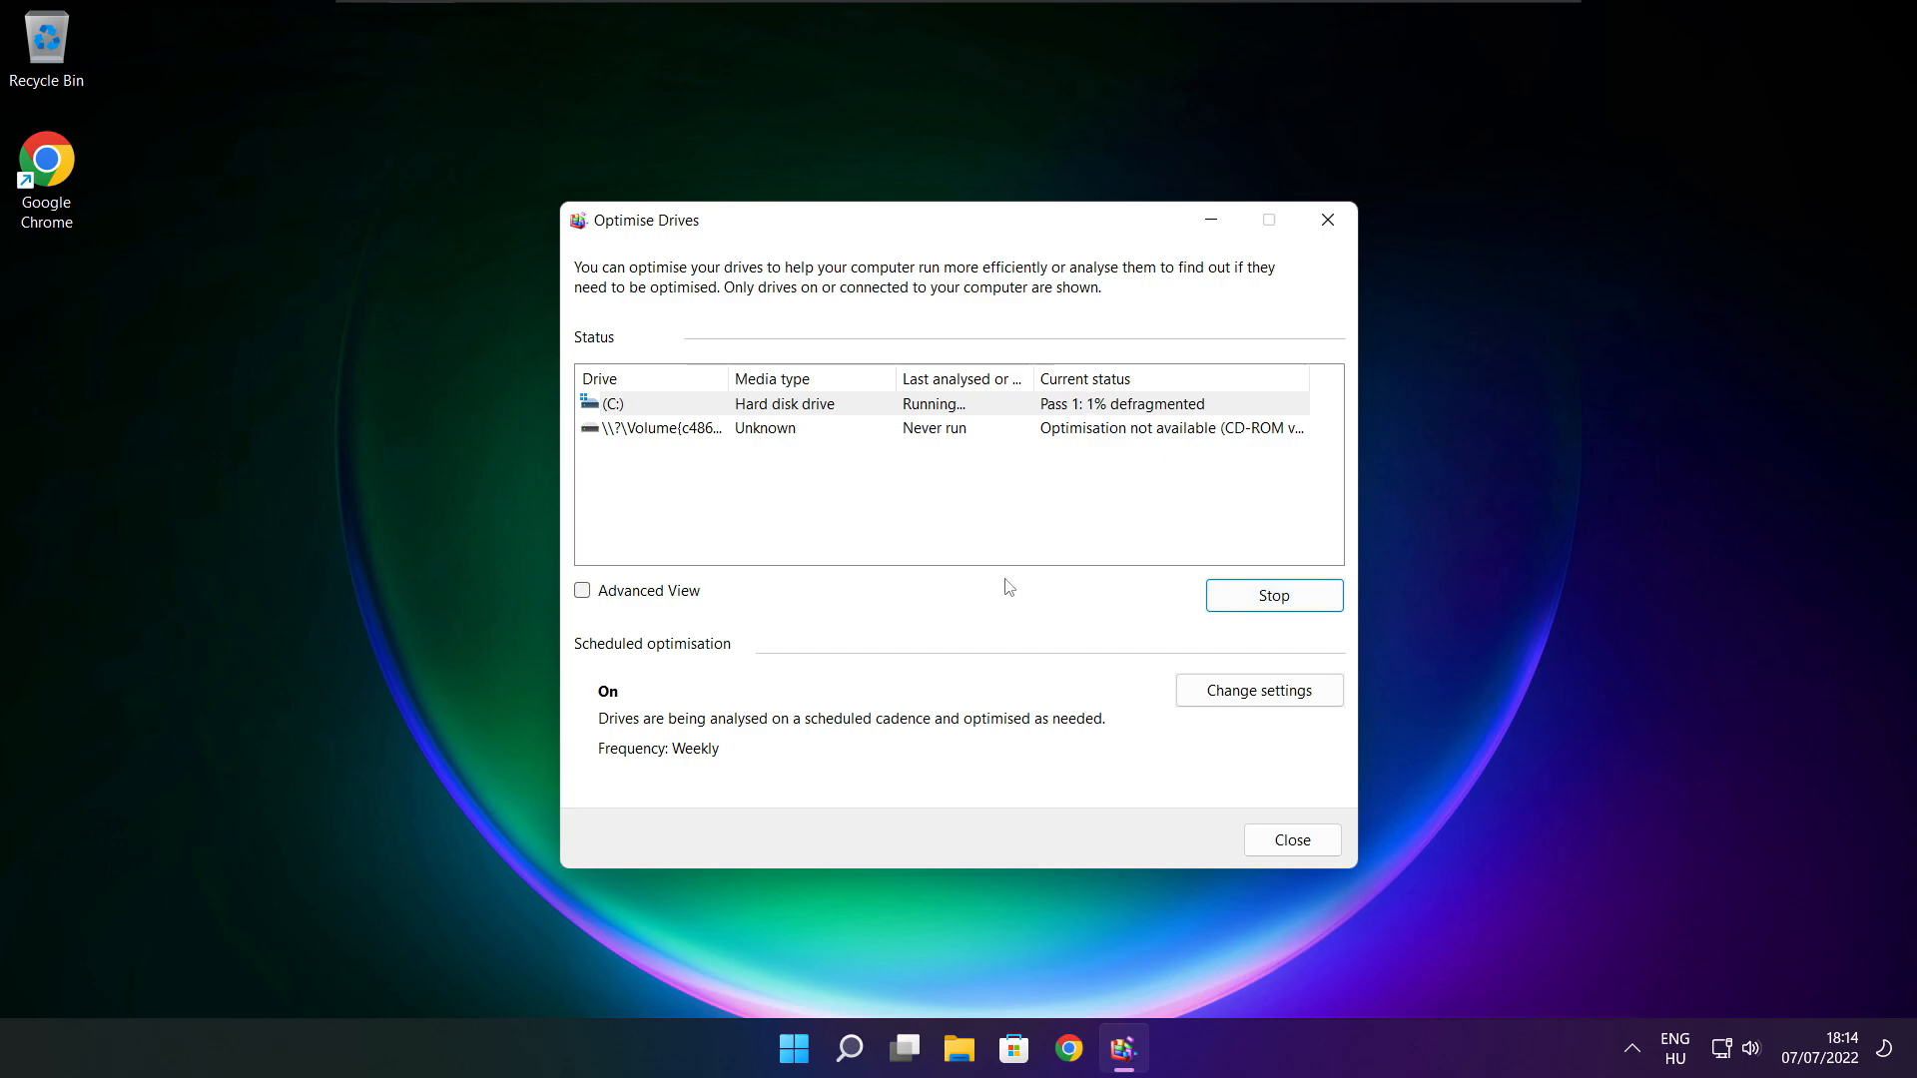
{"action": "key", "text": "alt+F4"}
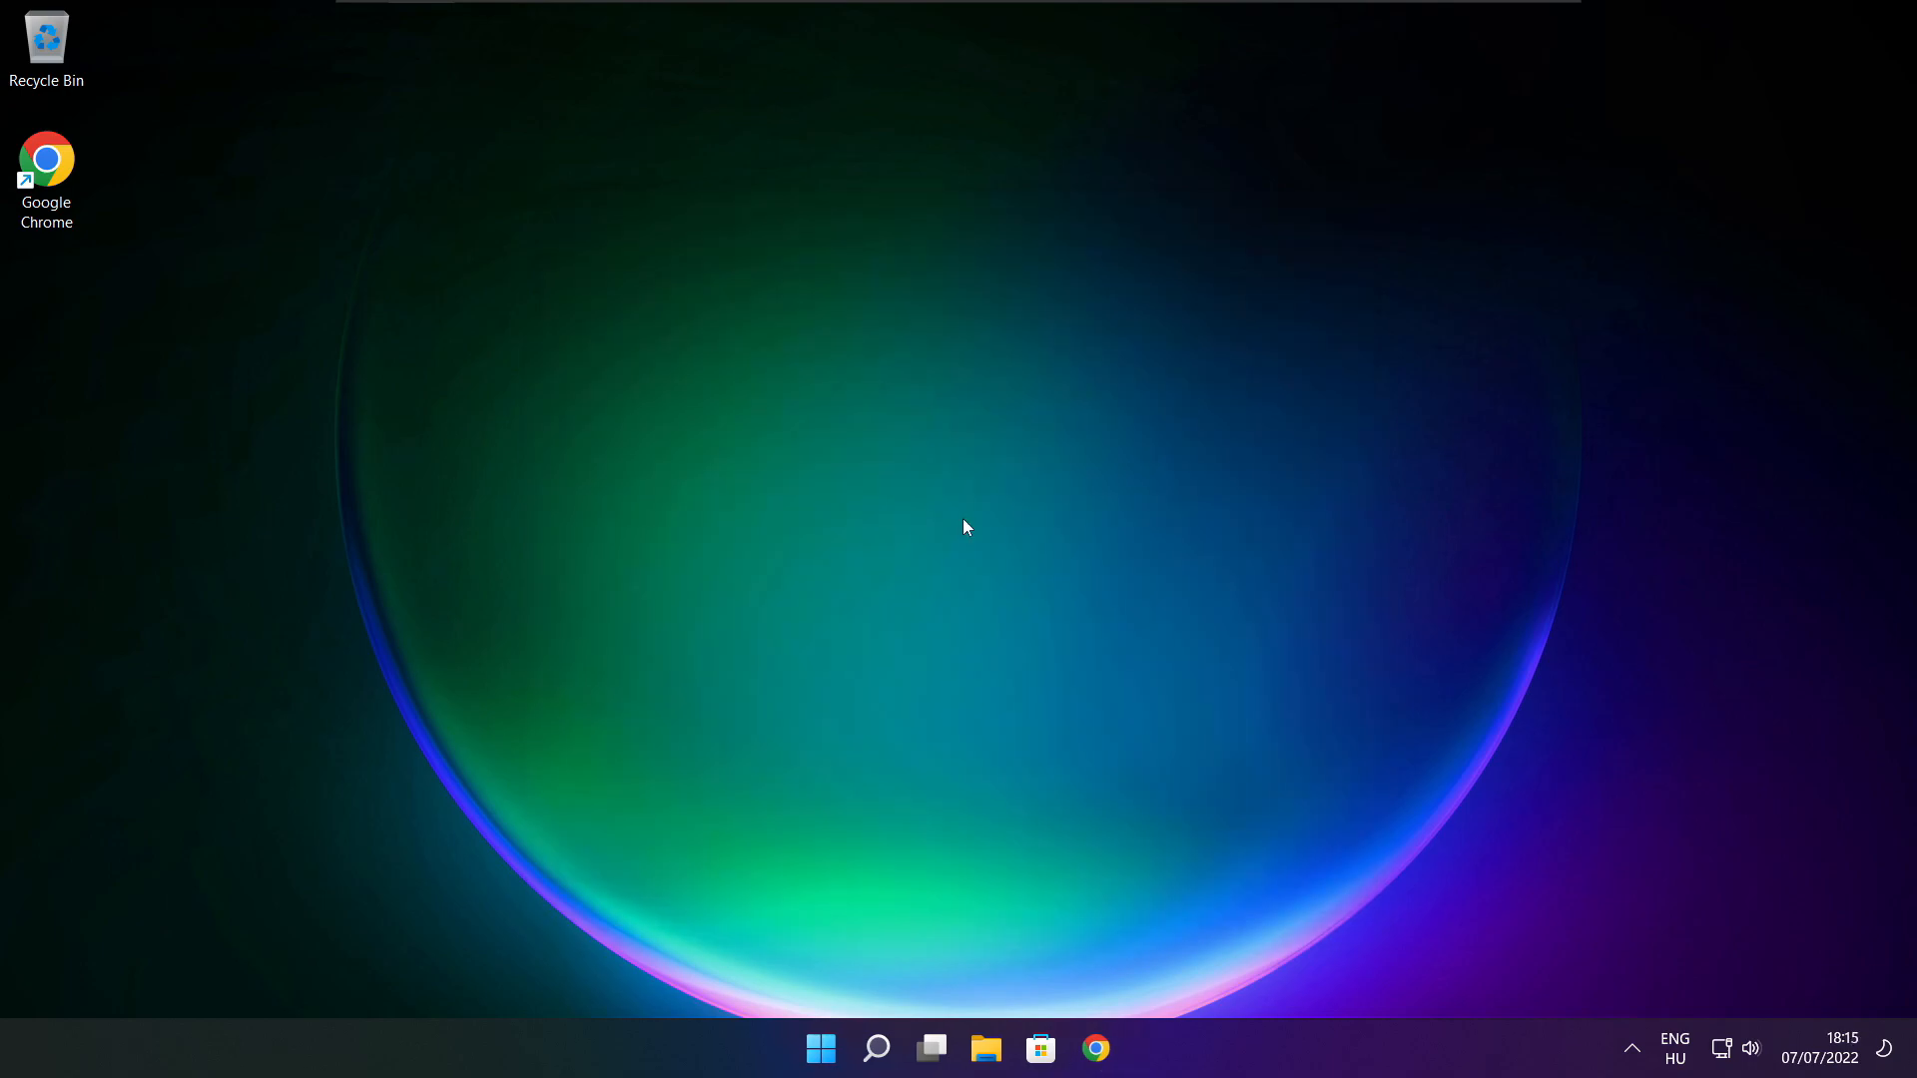
Step: Open the Windows Update settings, check for updates, and close Settings
{"action": "left_click", "coordinate": [877, 1048]}
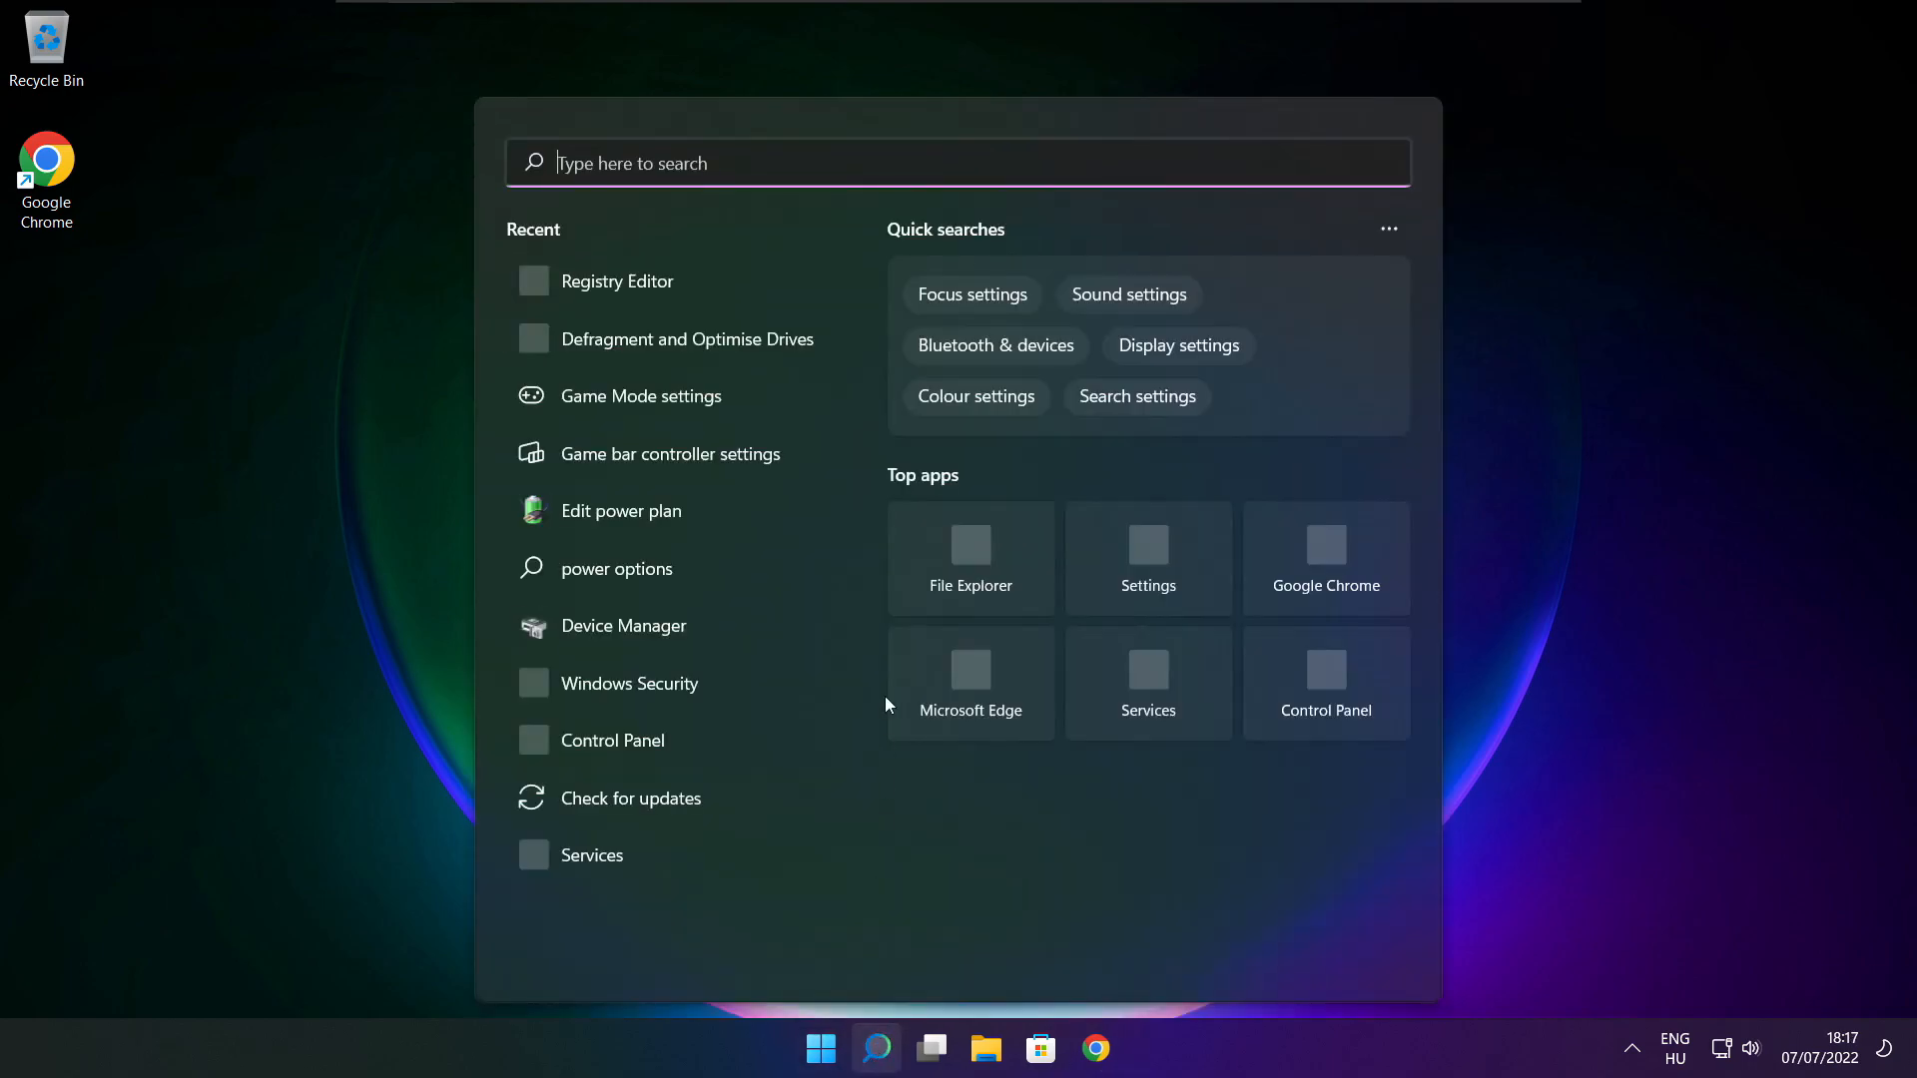
{"action": "type", "text": "updates"}
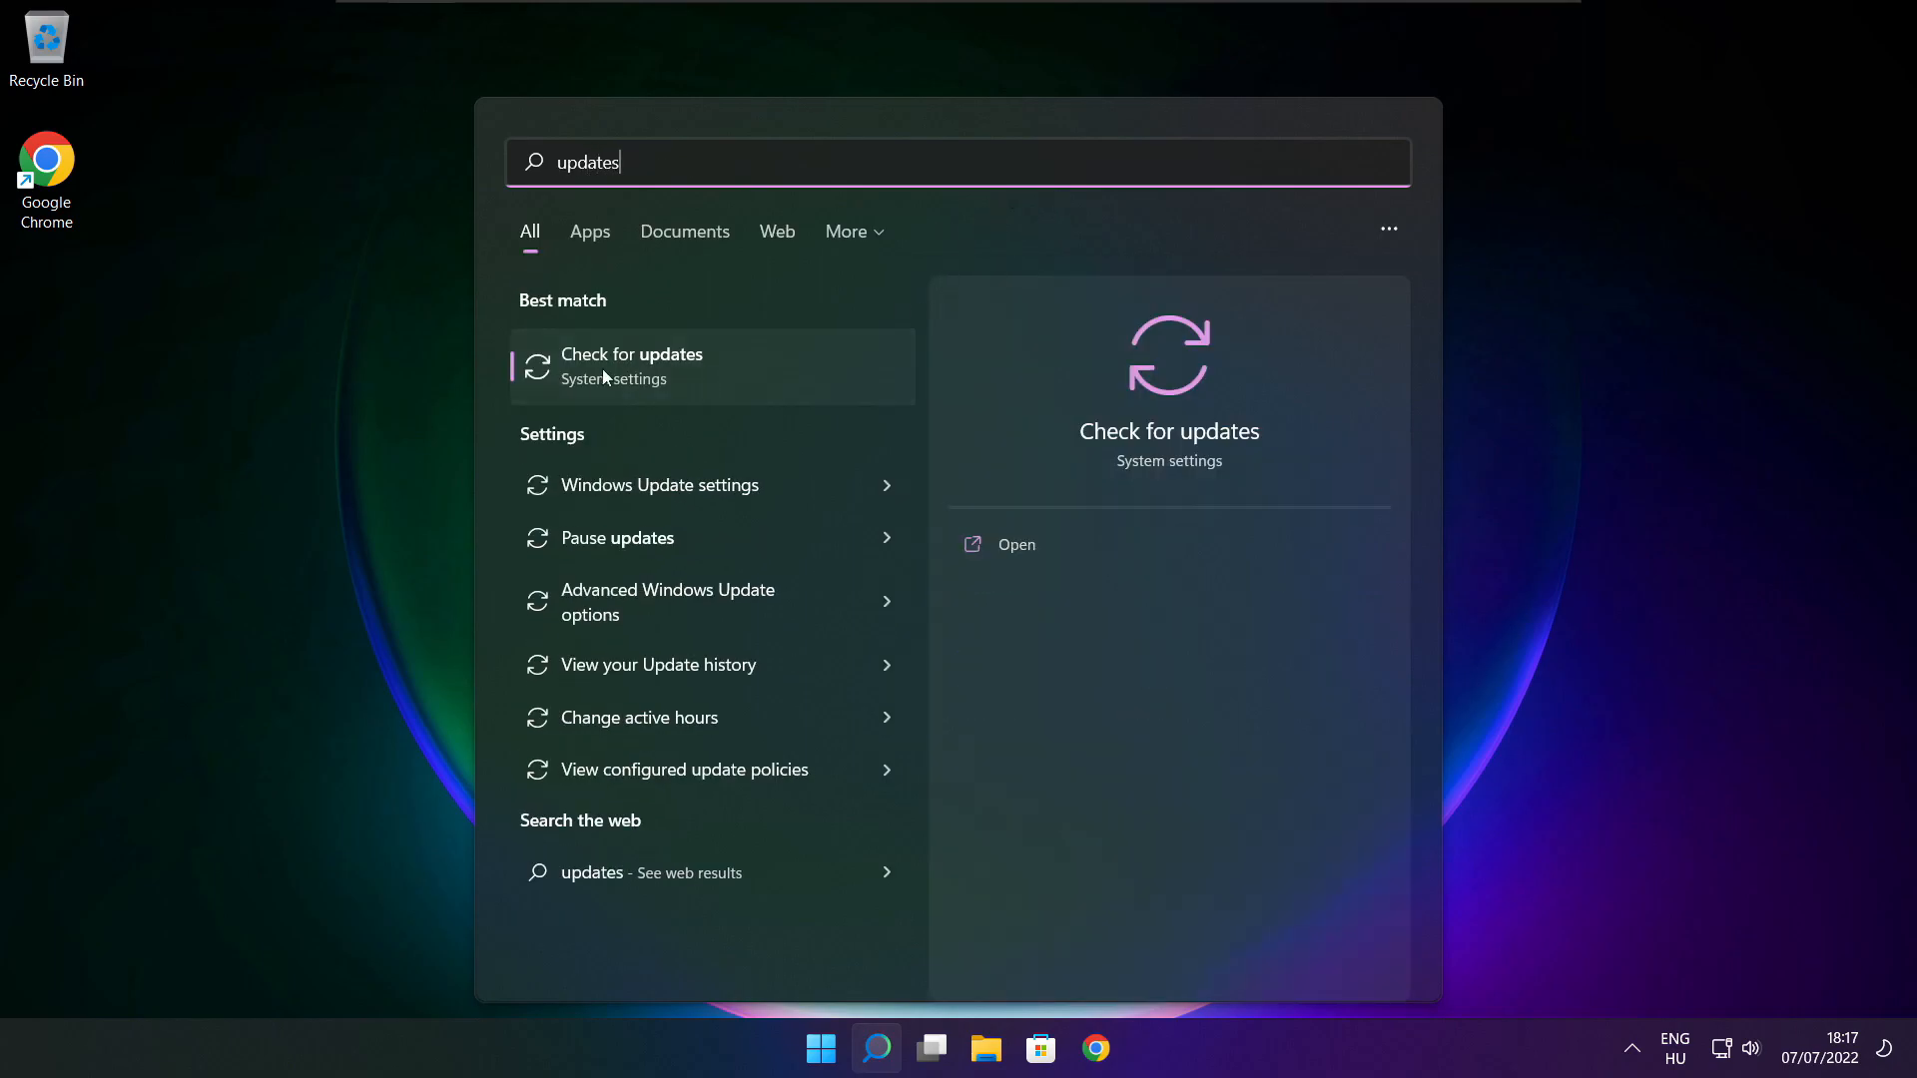
{"action": "left_click", "coordinate": [697, 373]}
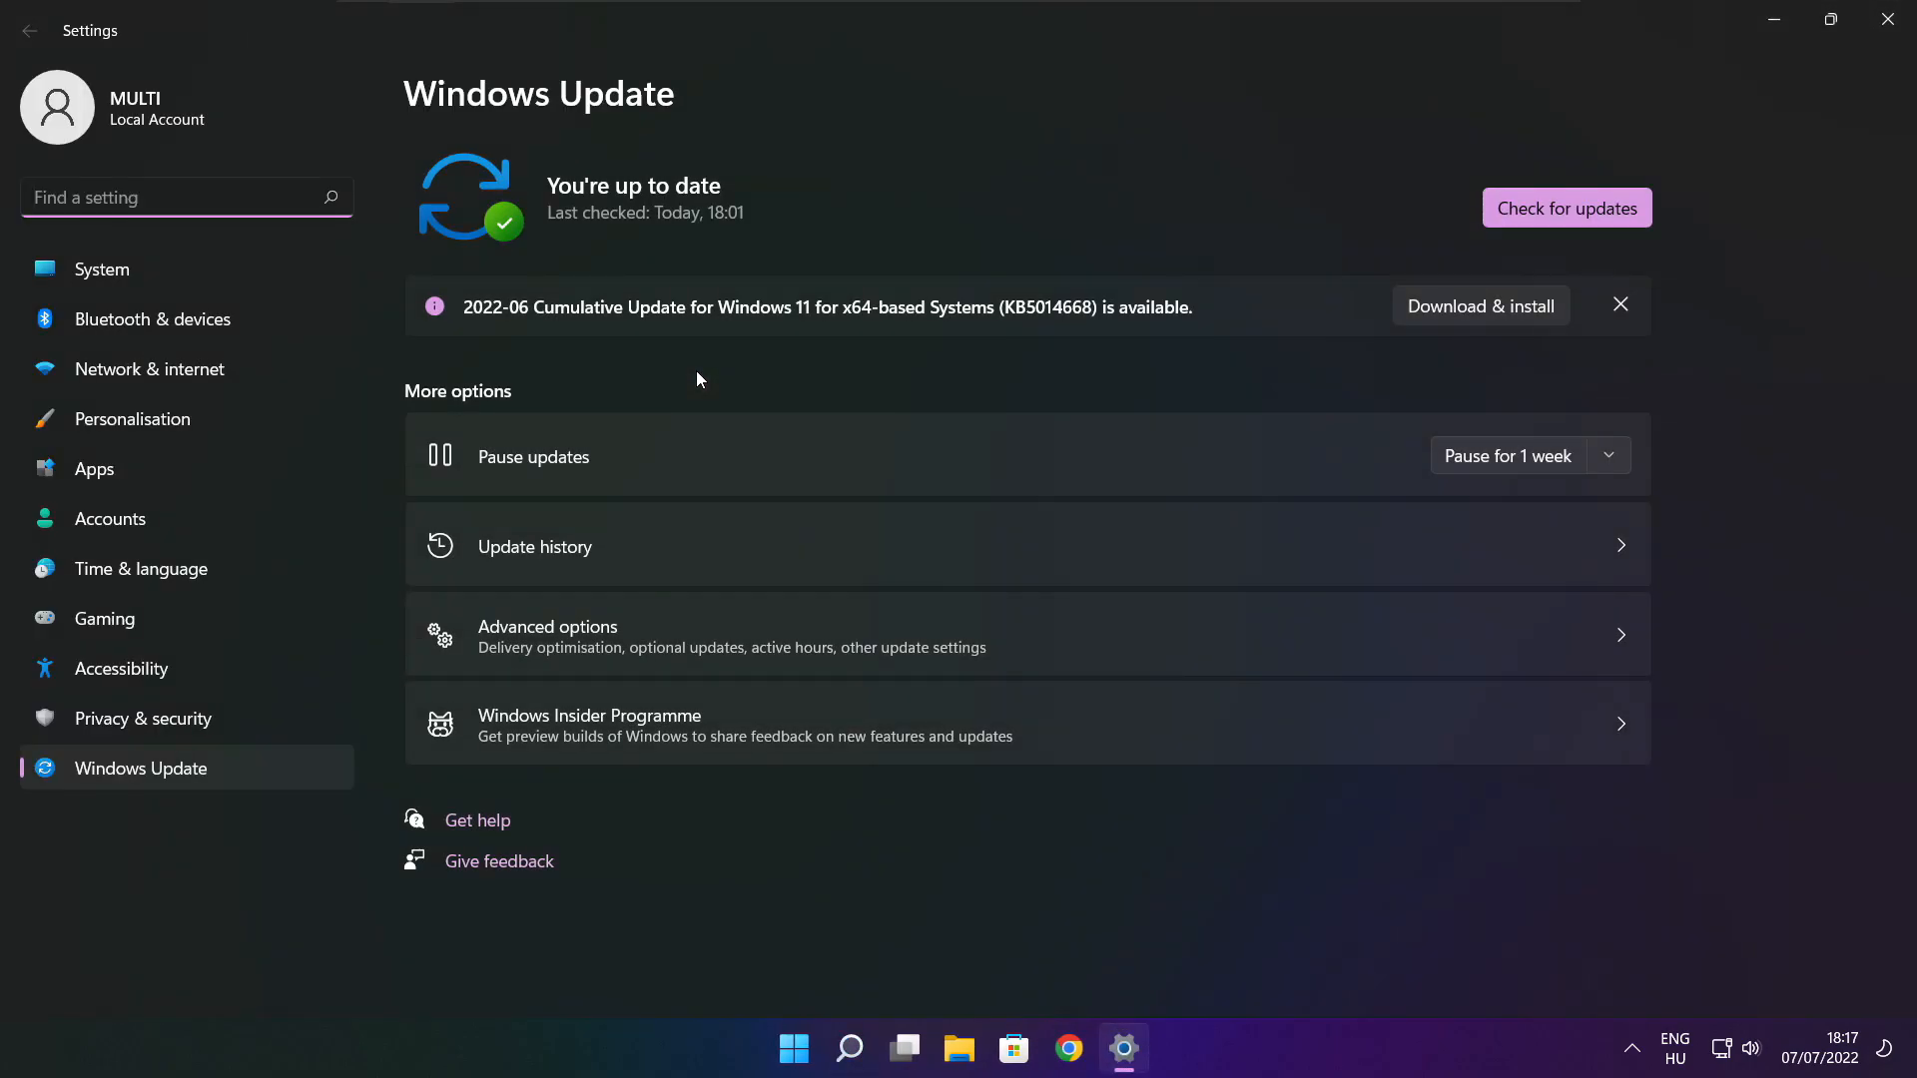
{"action": "left_click", "coordinate": [1566, 209]}
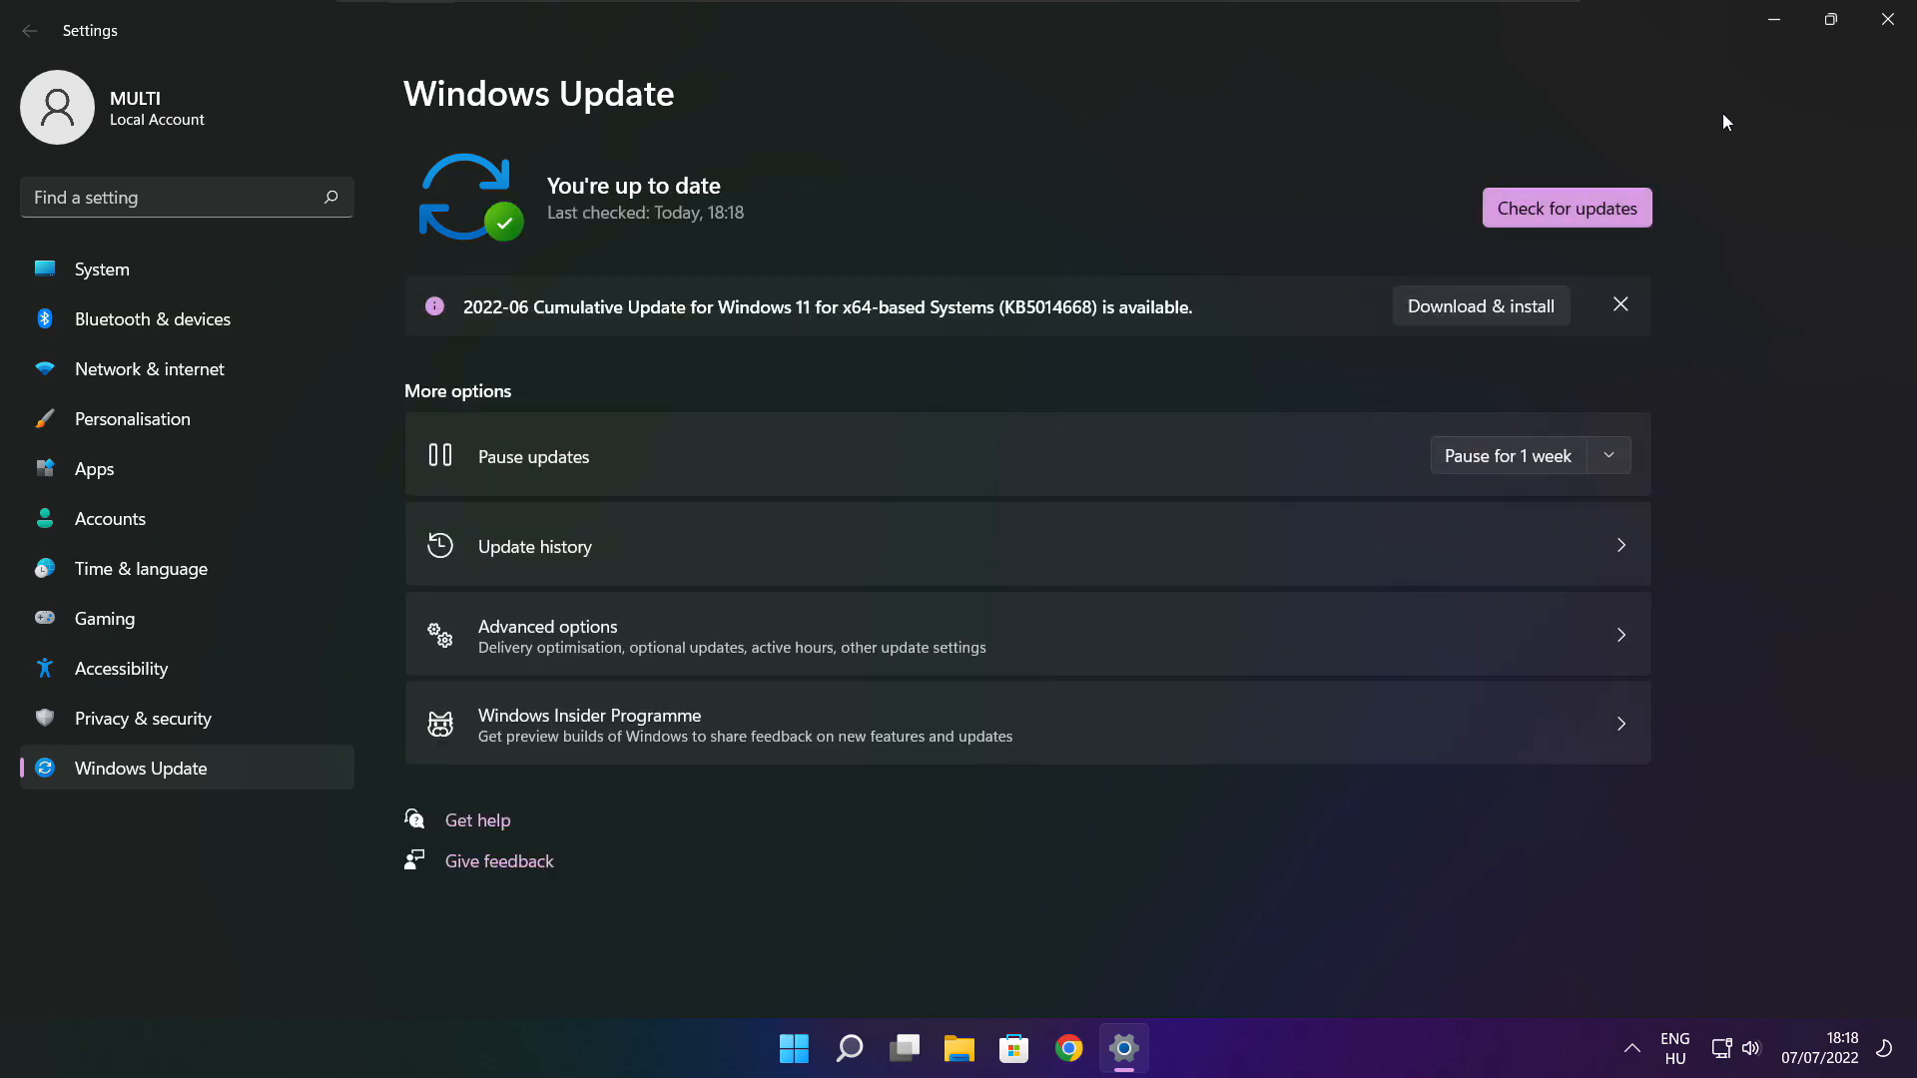
{"action": "left_click", "coordinate": [1886, 30]}
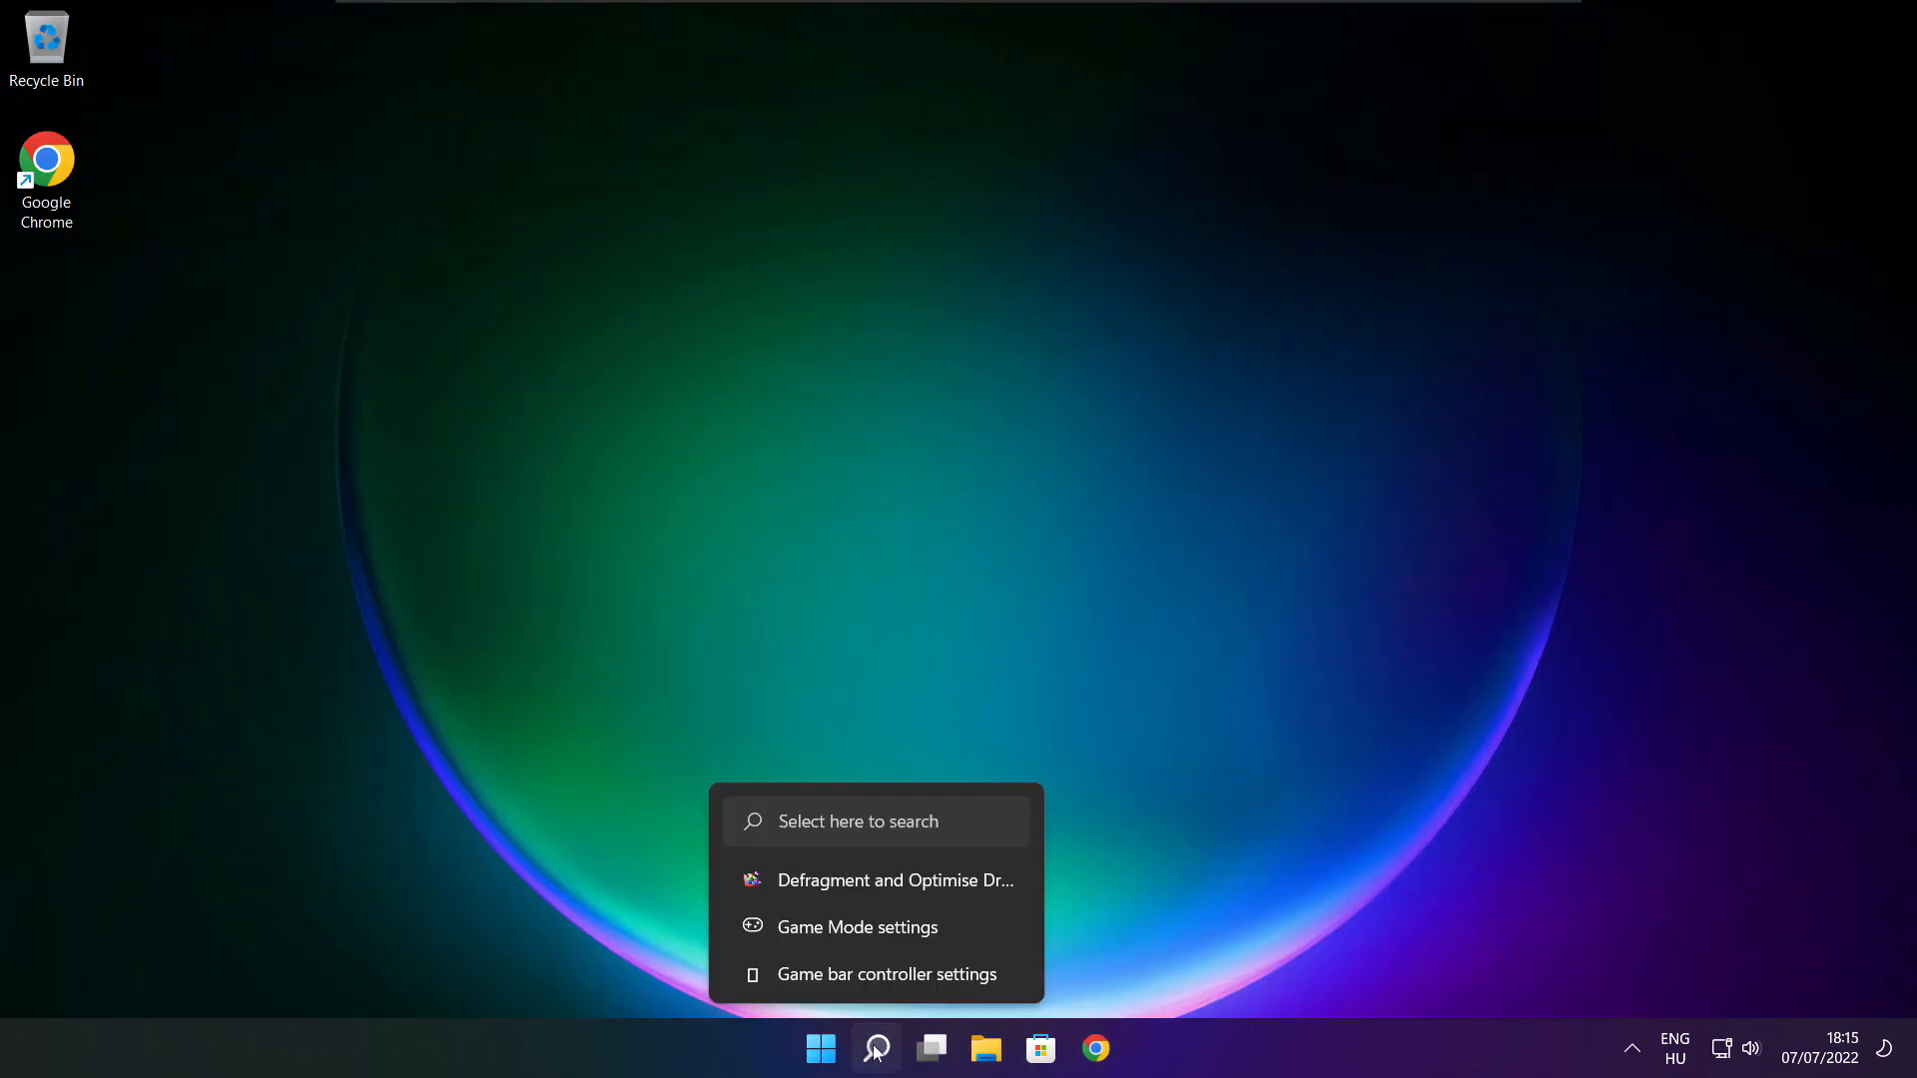
Step: Search Windows for "regedit", open Registry Editor, and move its window nearer the middle of the desktop
{"action": "left_click", "coordinate": [876, 1050]}
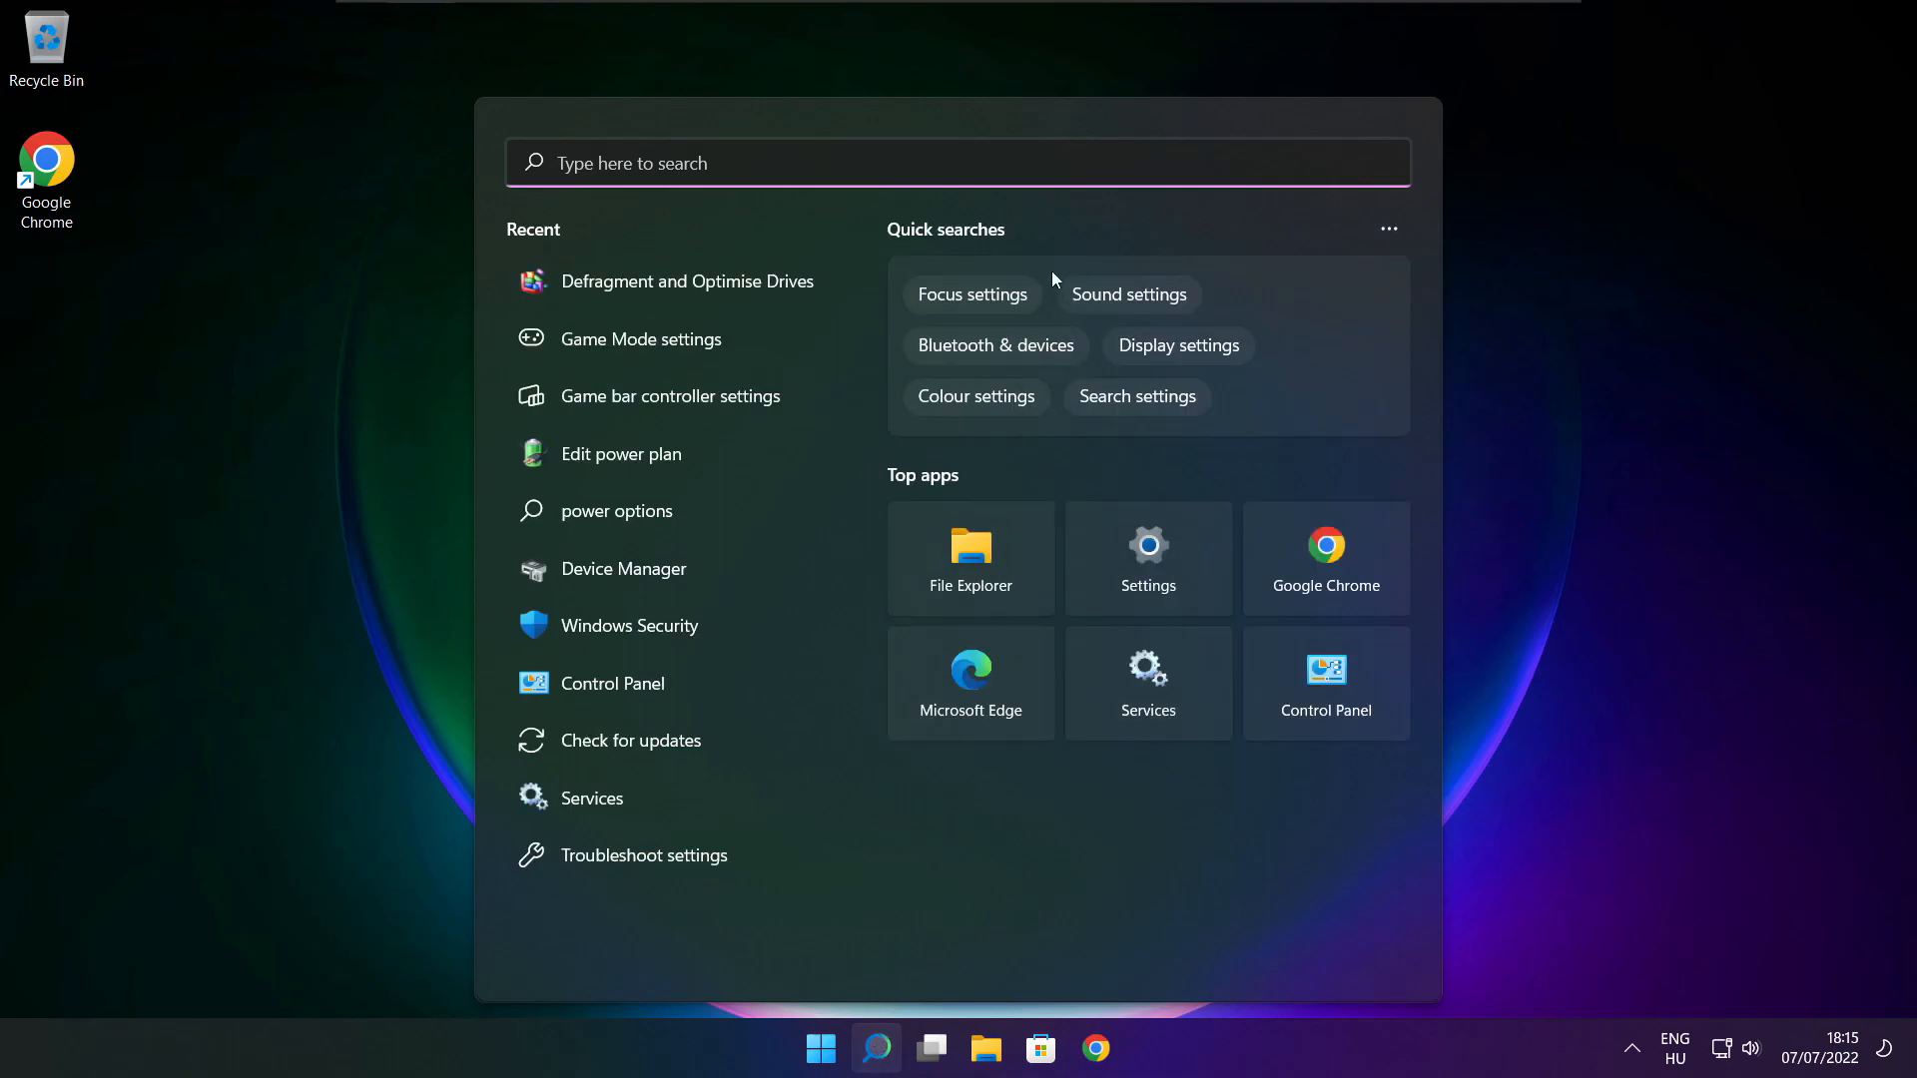
{"action": "type", "text": "regedit"}
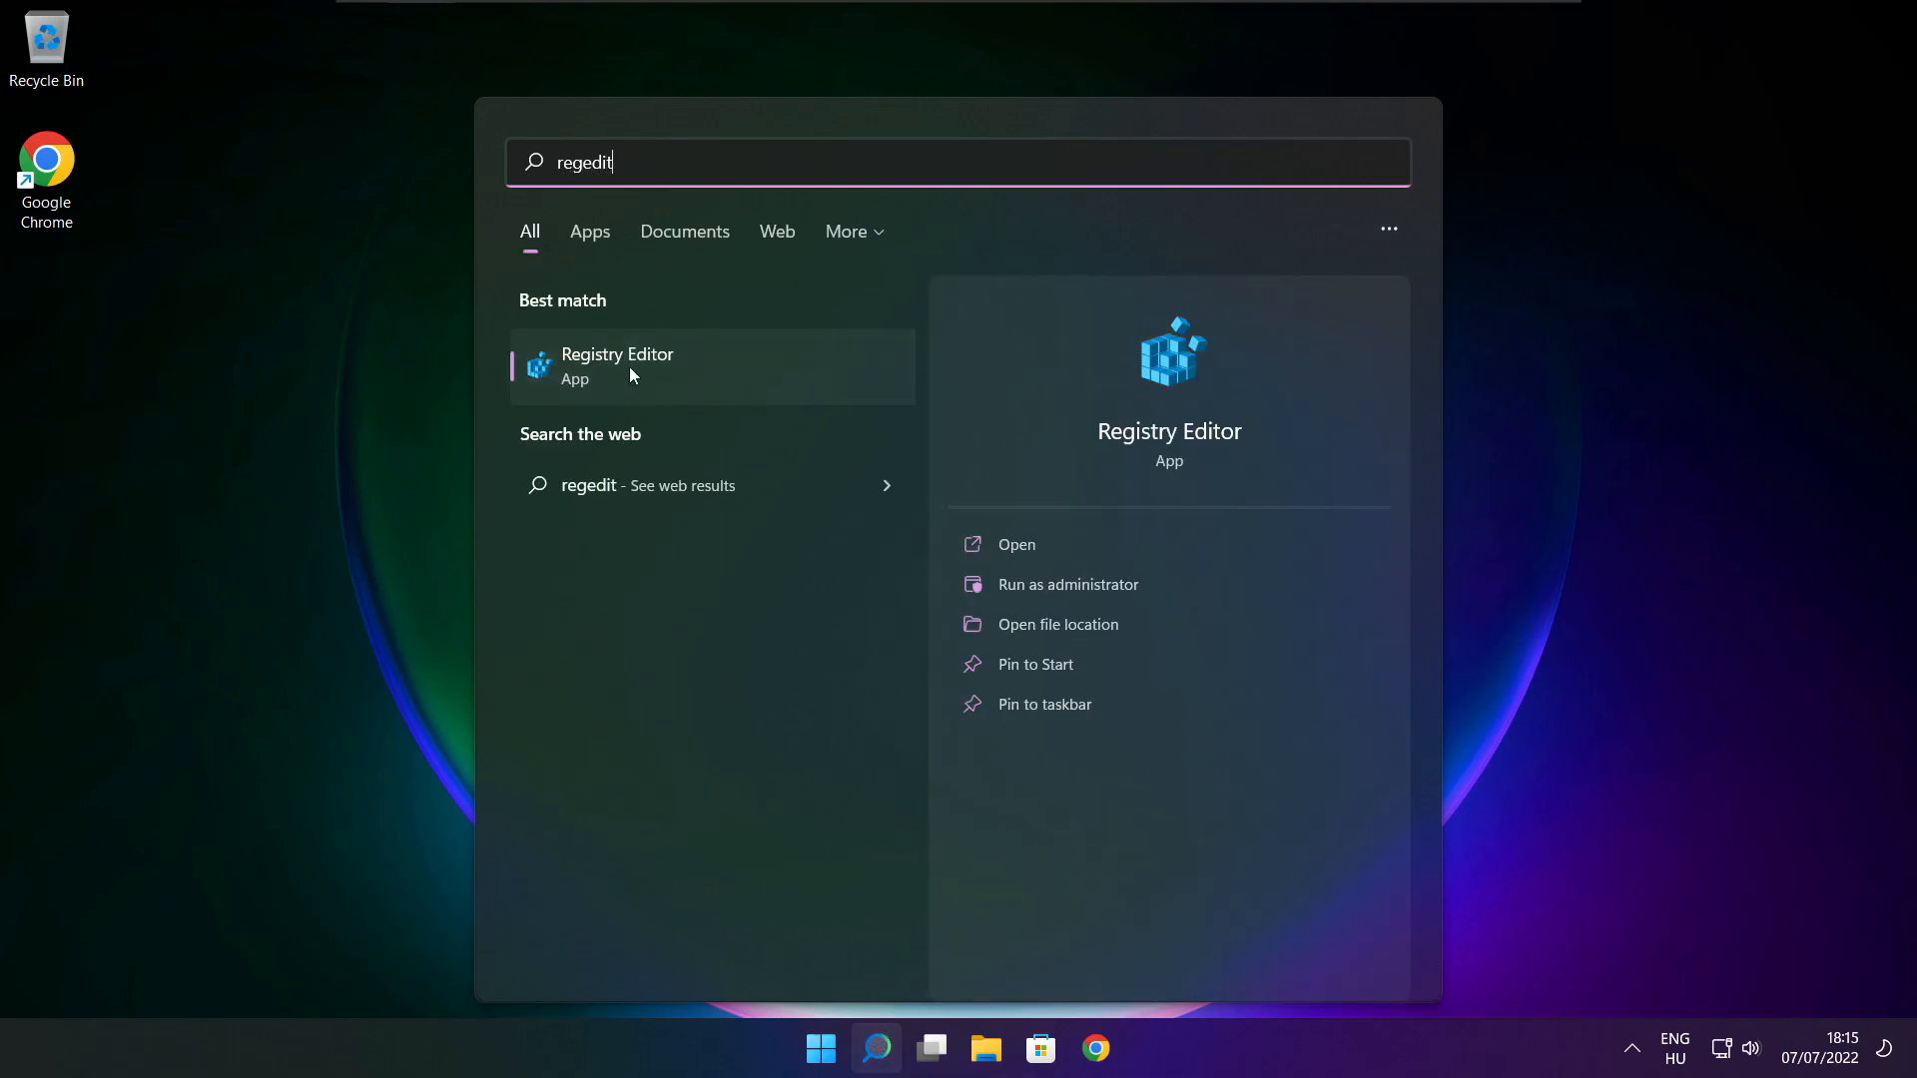
{"action": "left_click", "coordinate": [733, 366]}
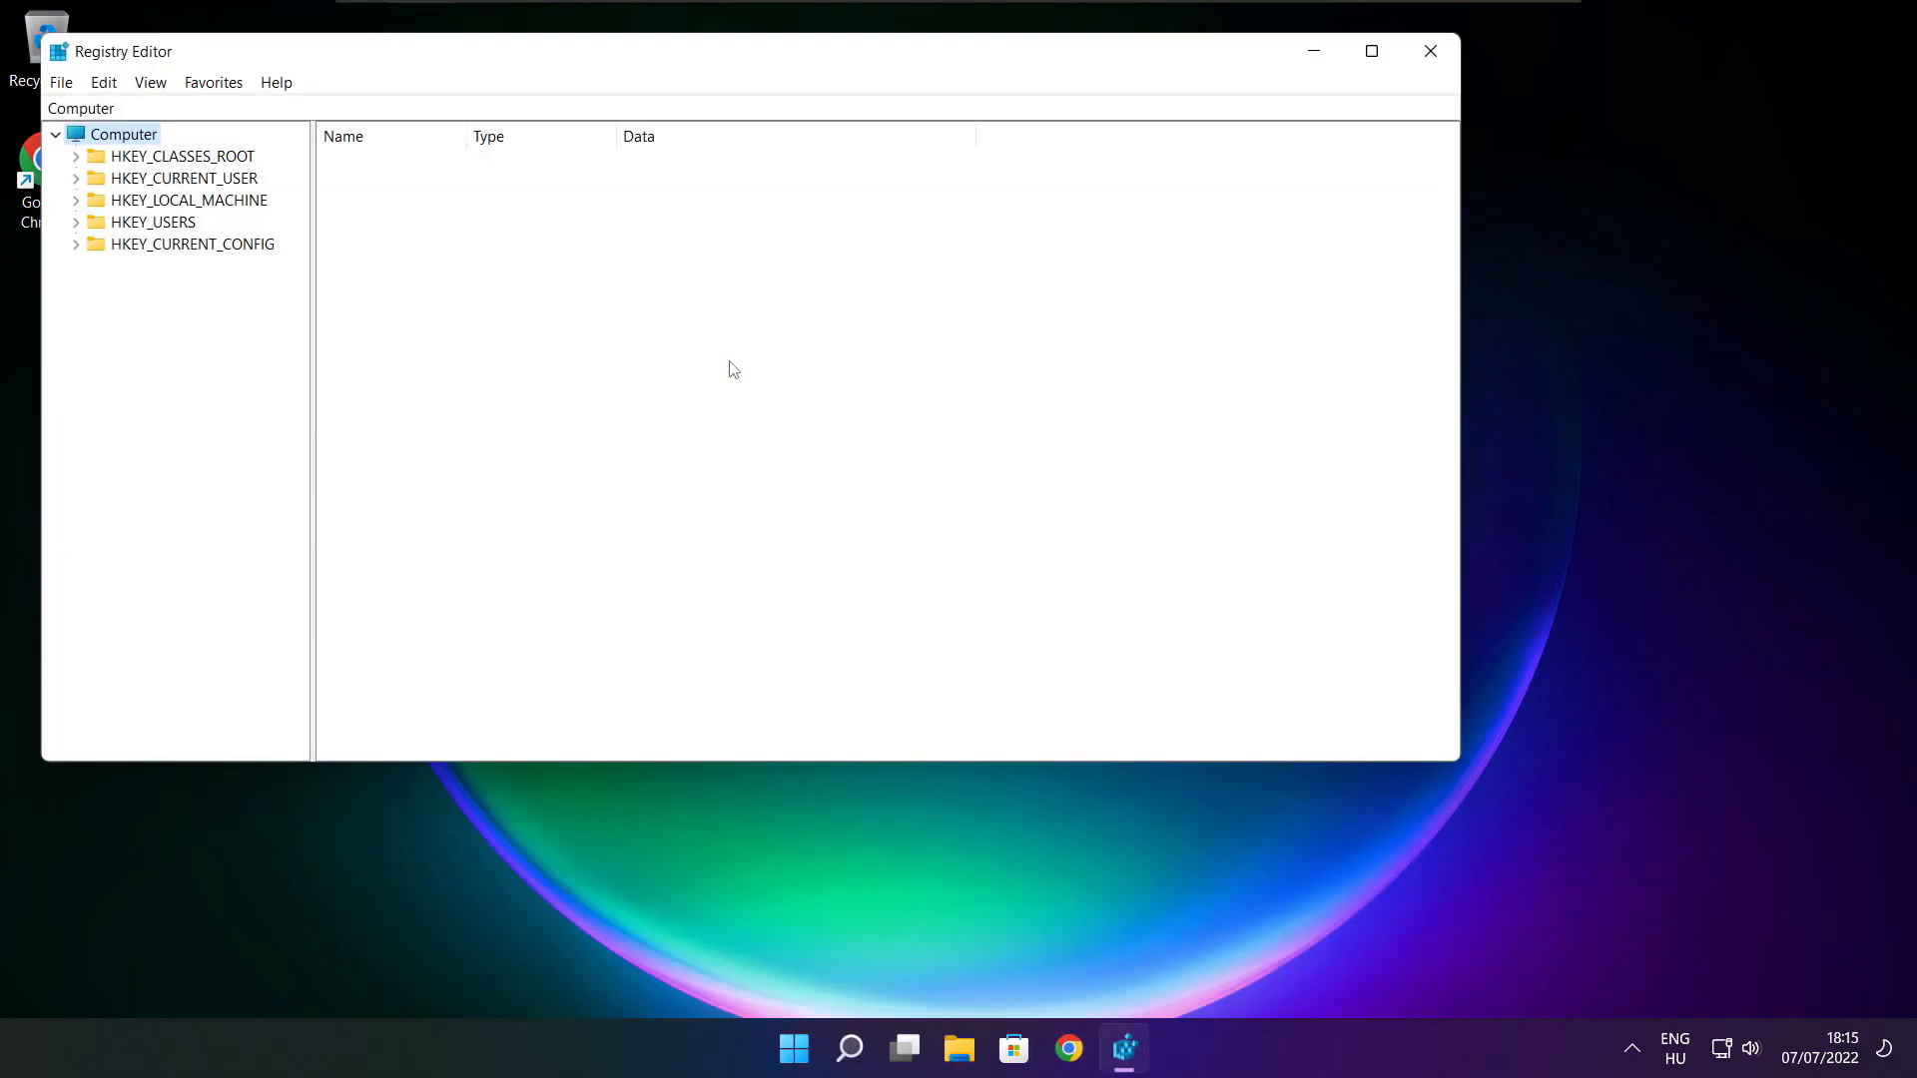
{"action": "left_click_drag", "start_coordinate": [573, 60], "coordinate": [776, 204]}
Step: Go to the registry key HKEY_CURRENT_USER\System\GameConfigStore
{"action": "left_click", "coordinate": [290, 325]}
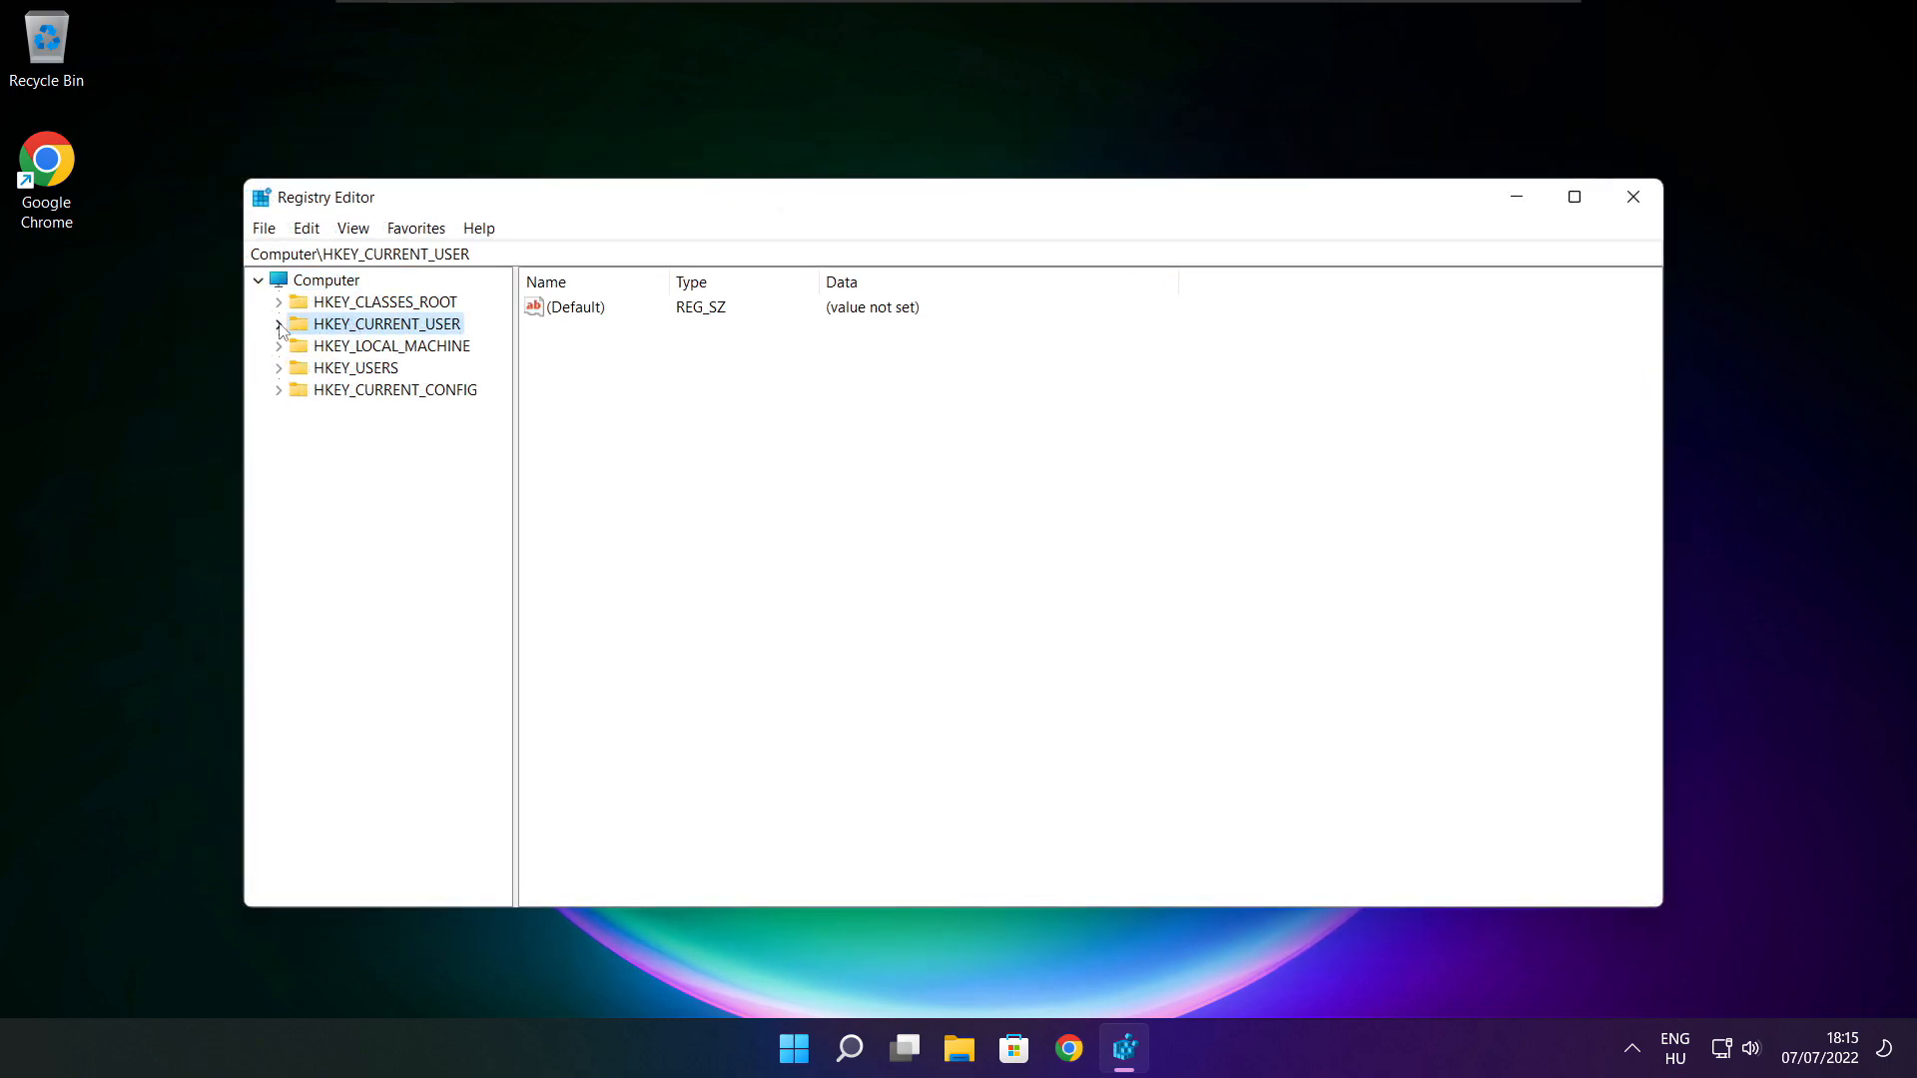
{"action": "left_click", "coordinate": [279, 325]}
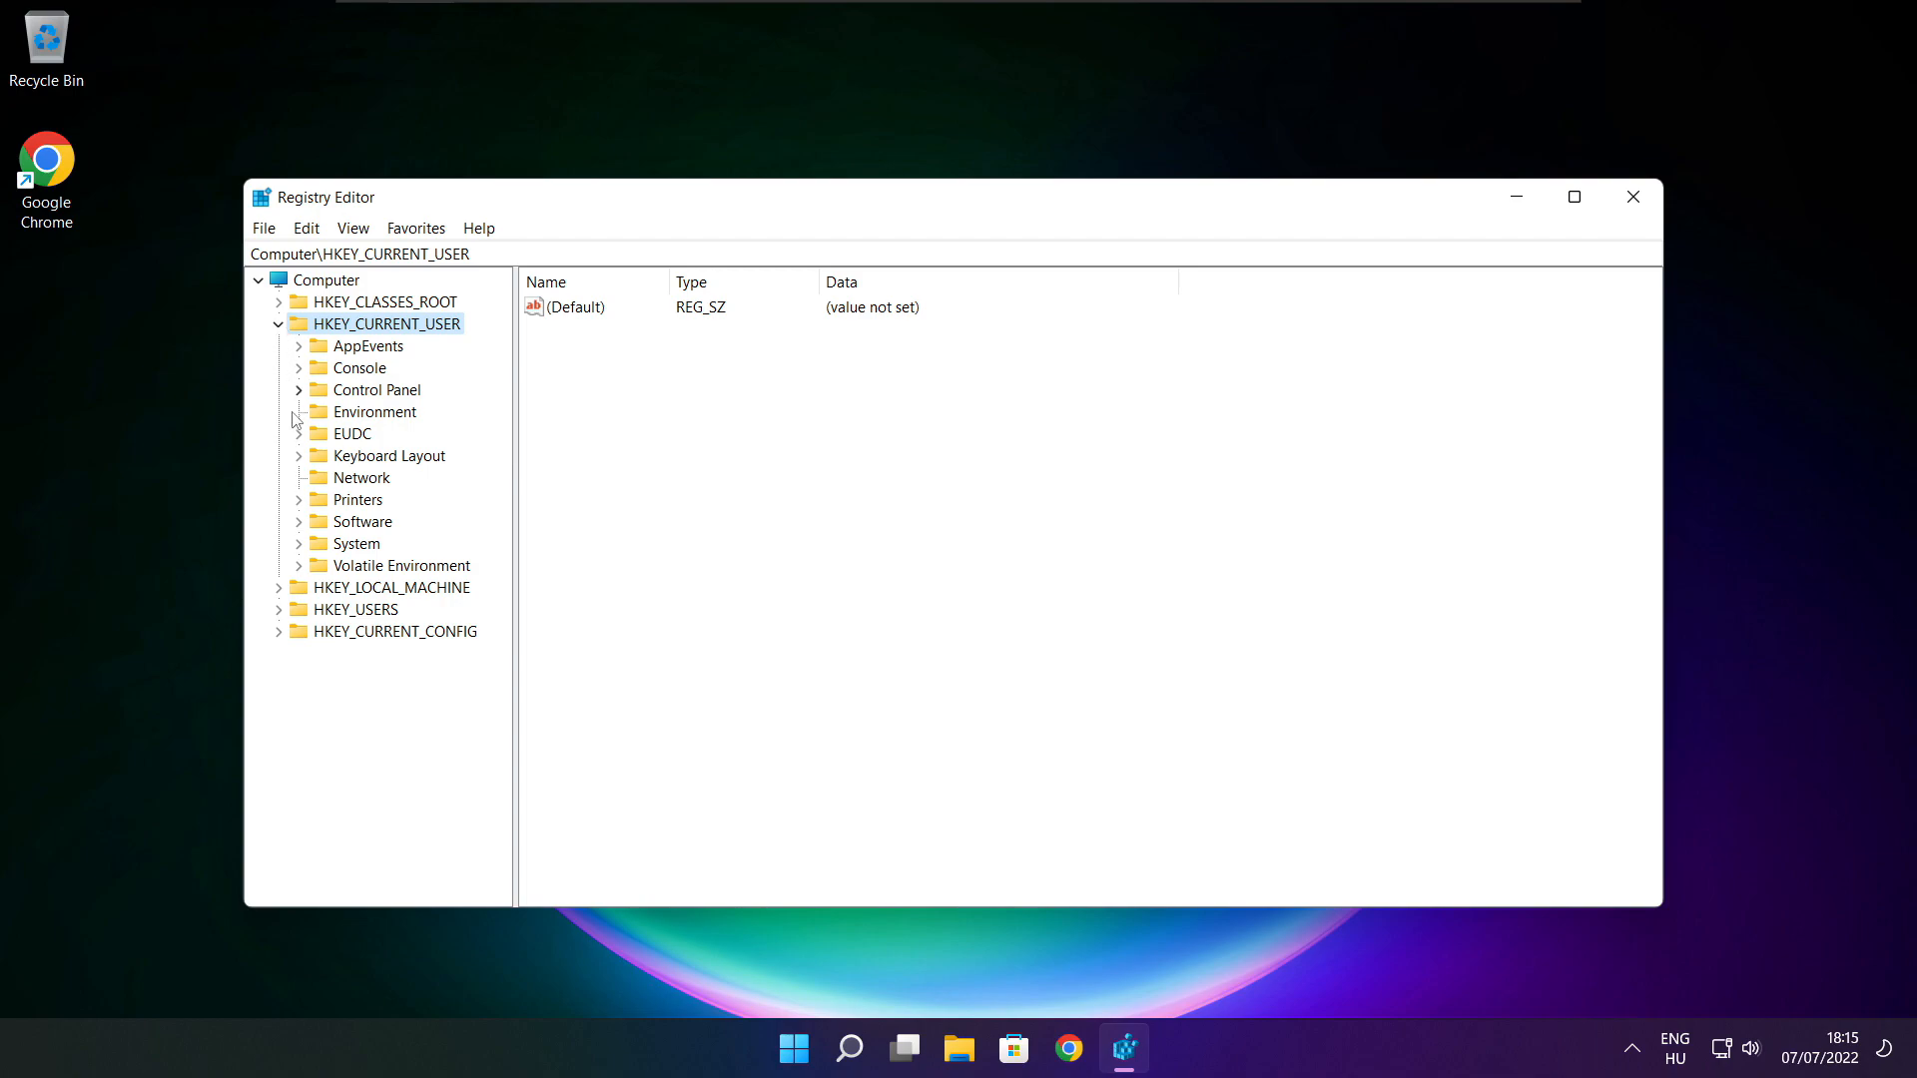
{"action": "left_click", "coordinate": [321, 552]}
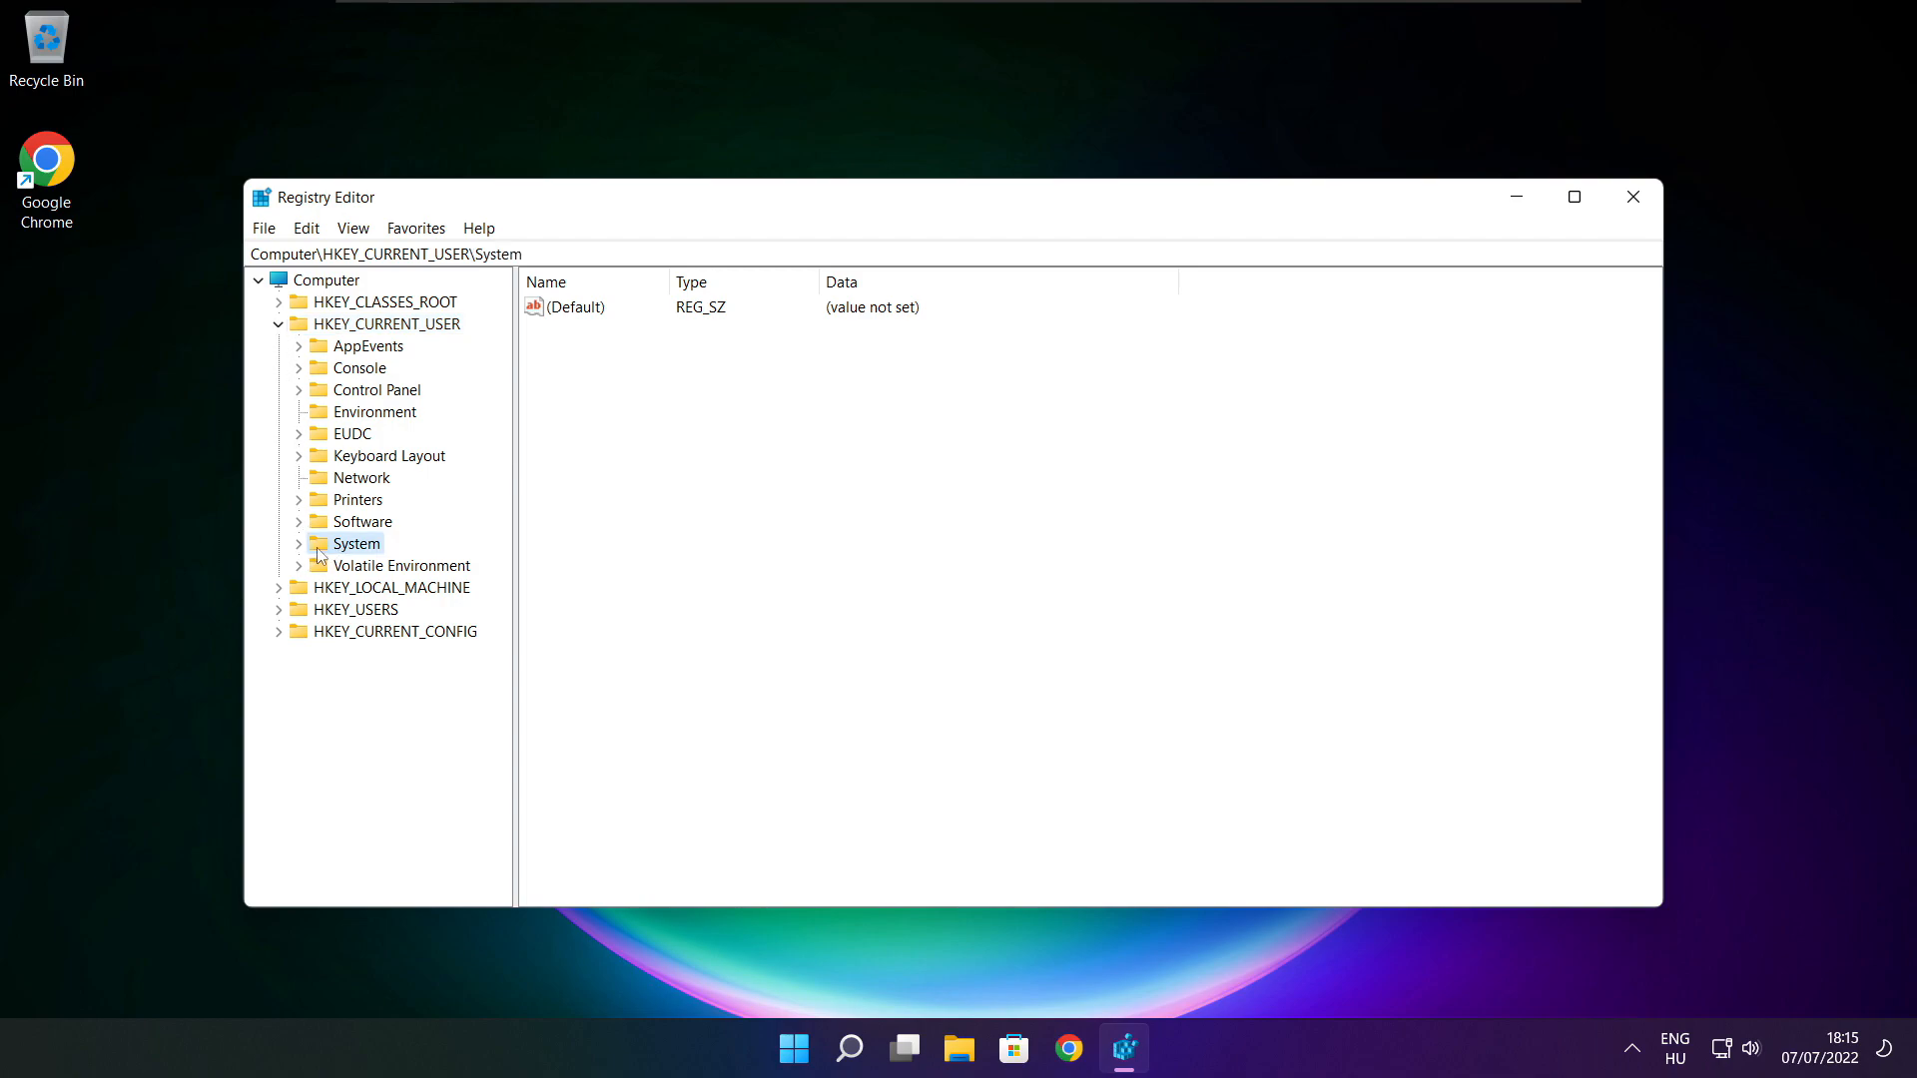
{"action": "left_click", "coordinate": [299, 545]}
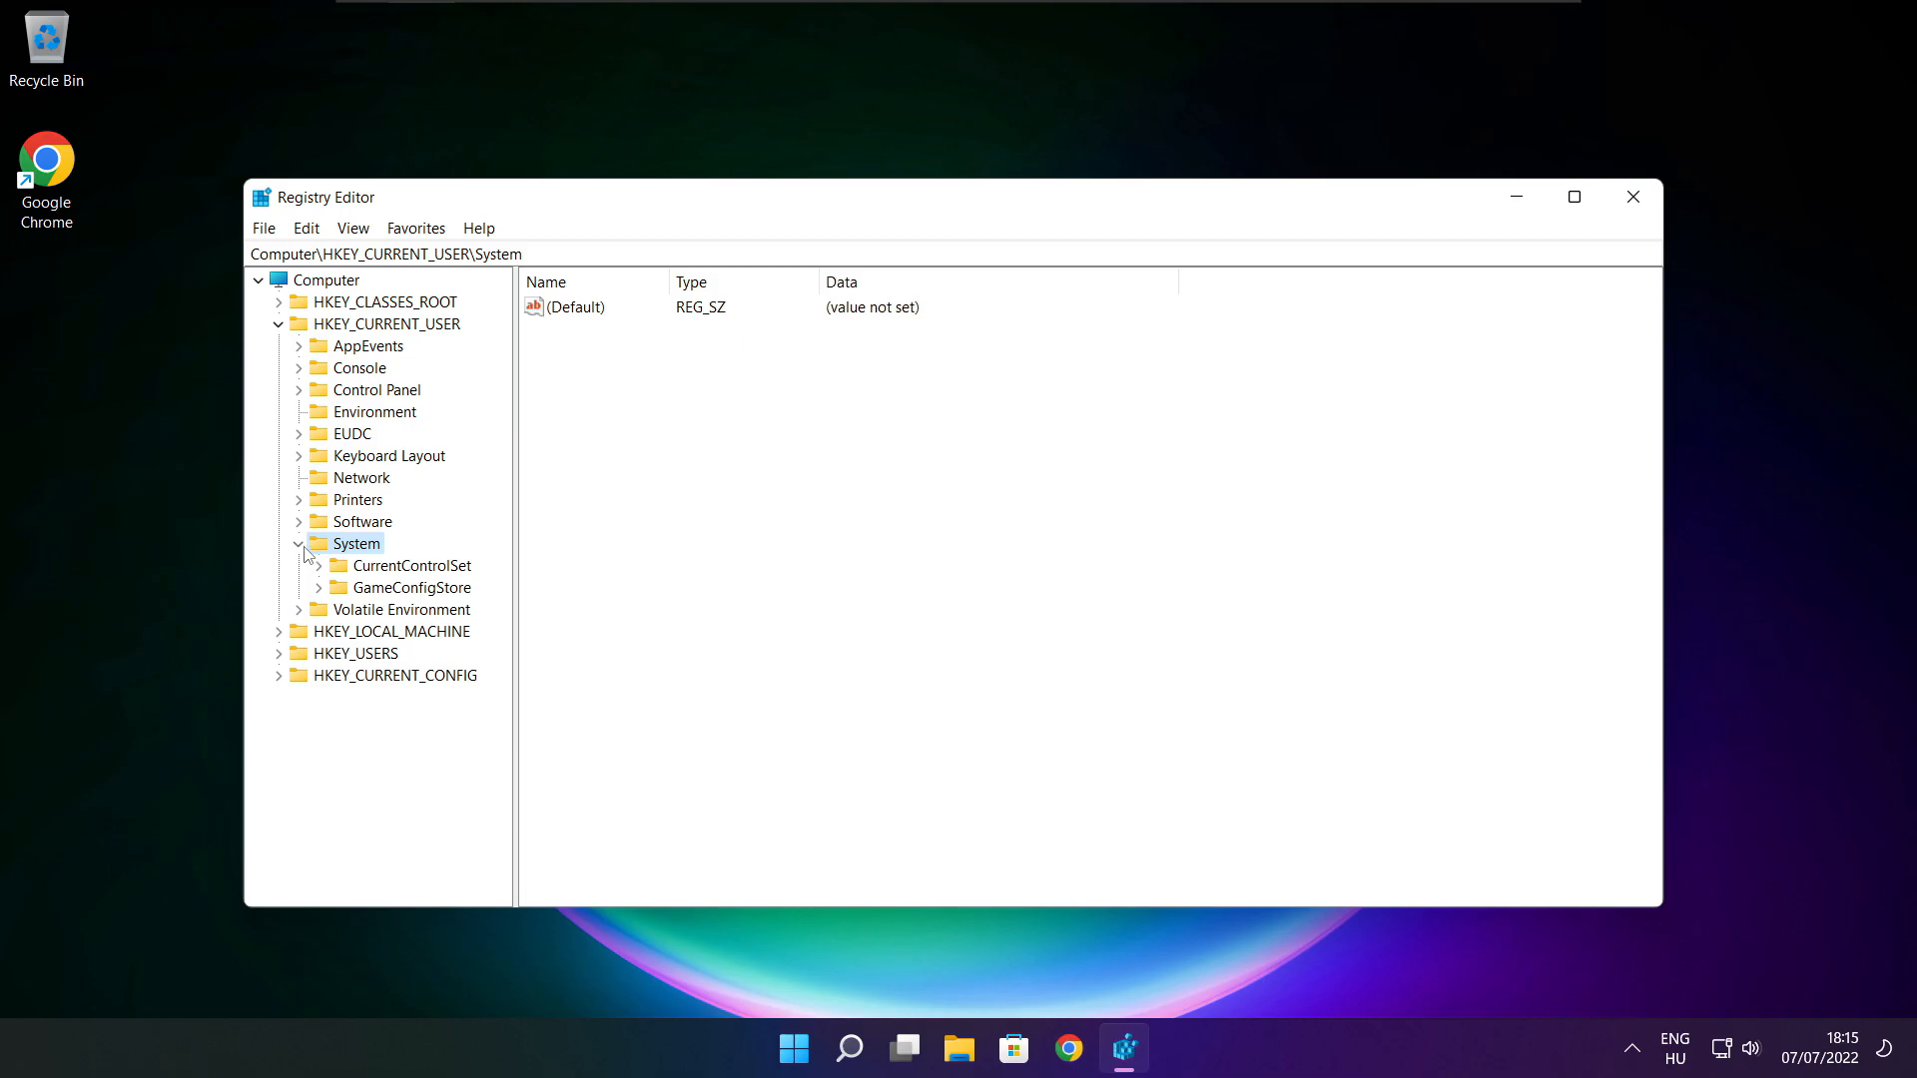
{"action": "left_click", "coordinate": [373, 592]}
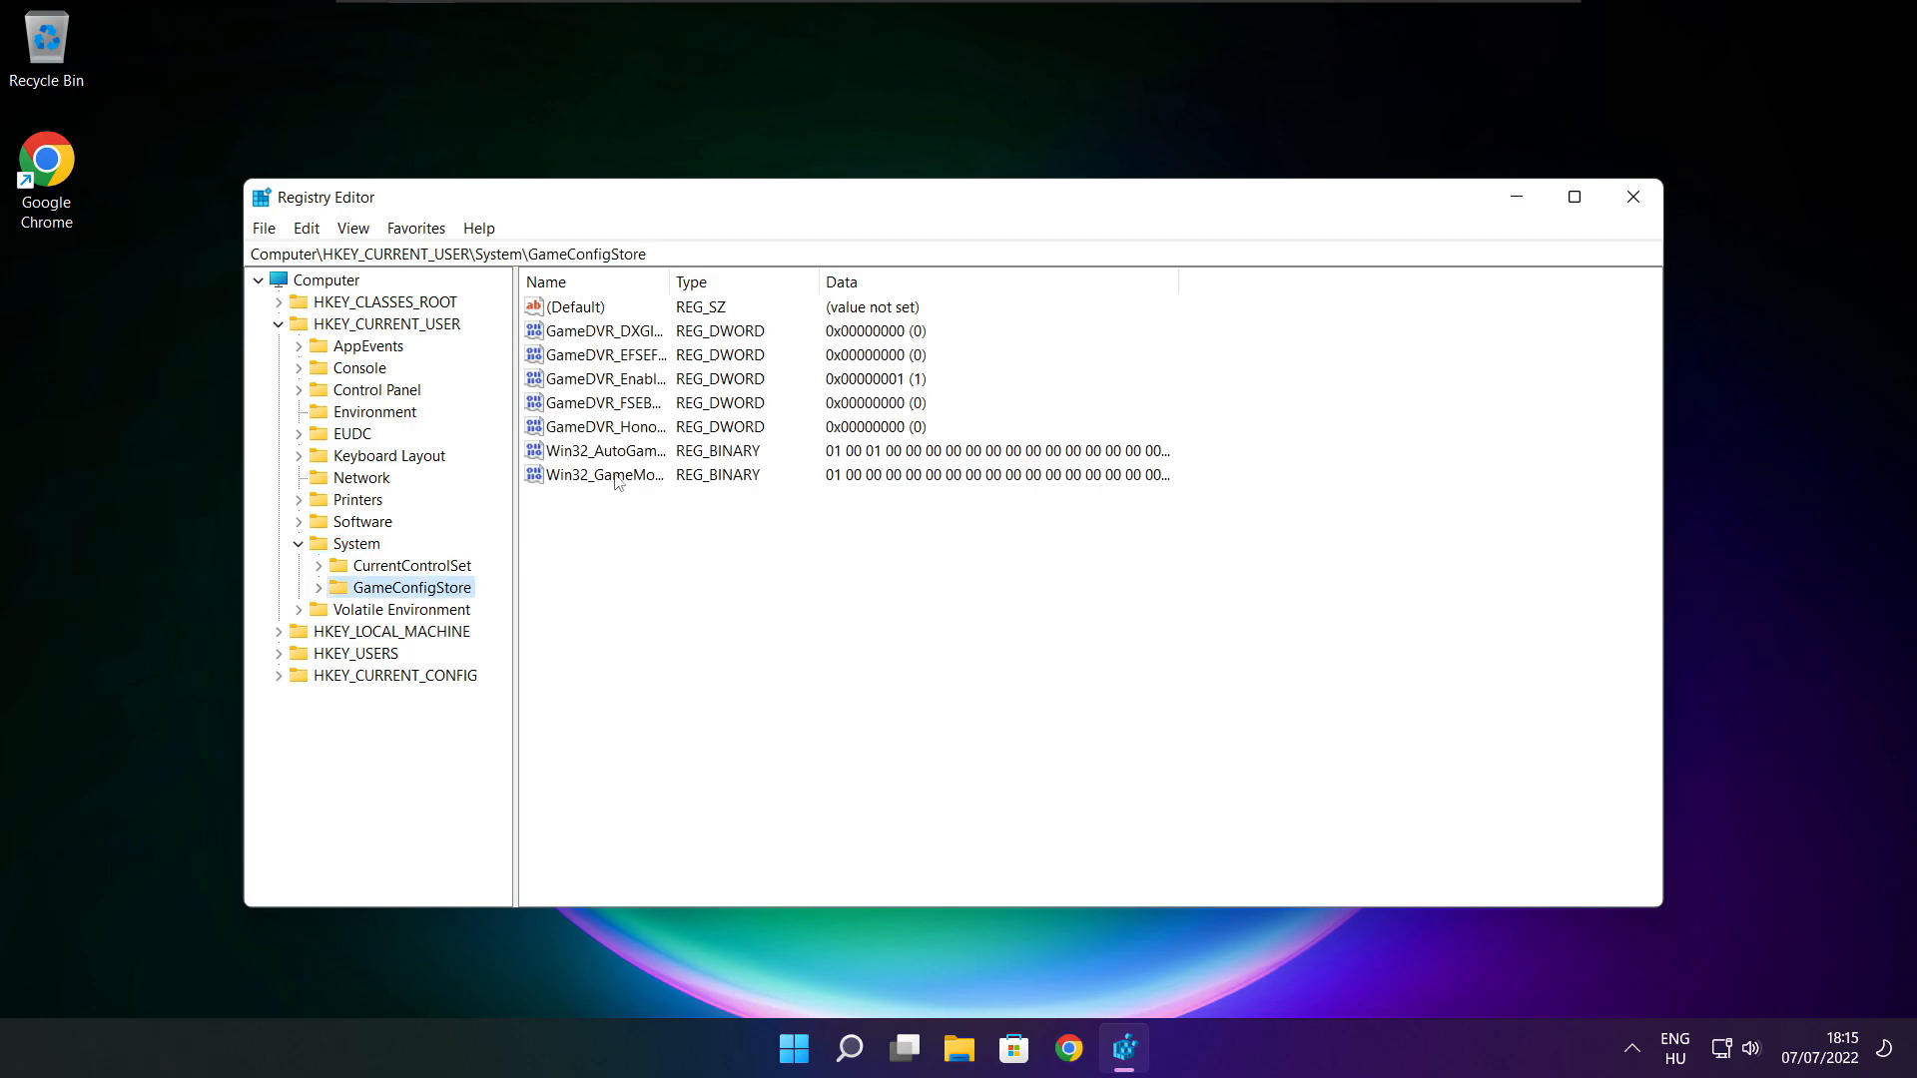
Step: Widen the Name column and set the GameDVR_Enabled value data to 0
{"action": "left_click_drag", "start_coordinate": [670, 280], "coordinate": [831, 277]}
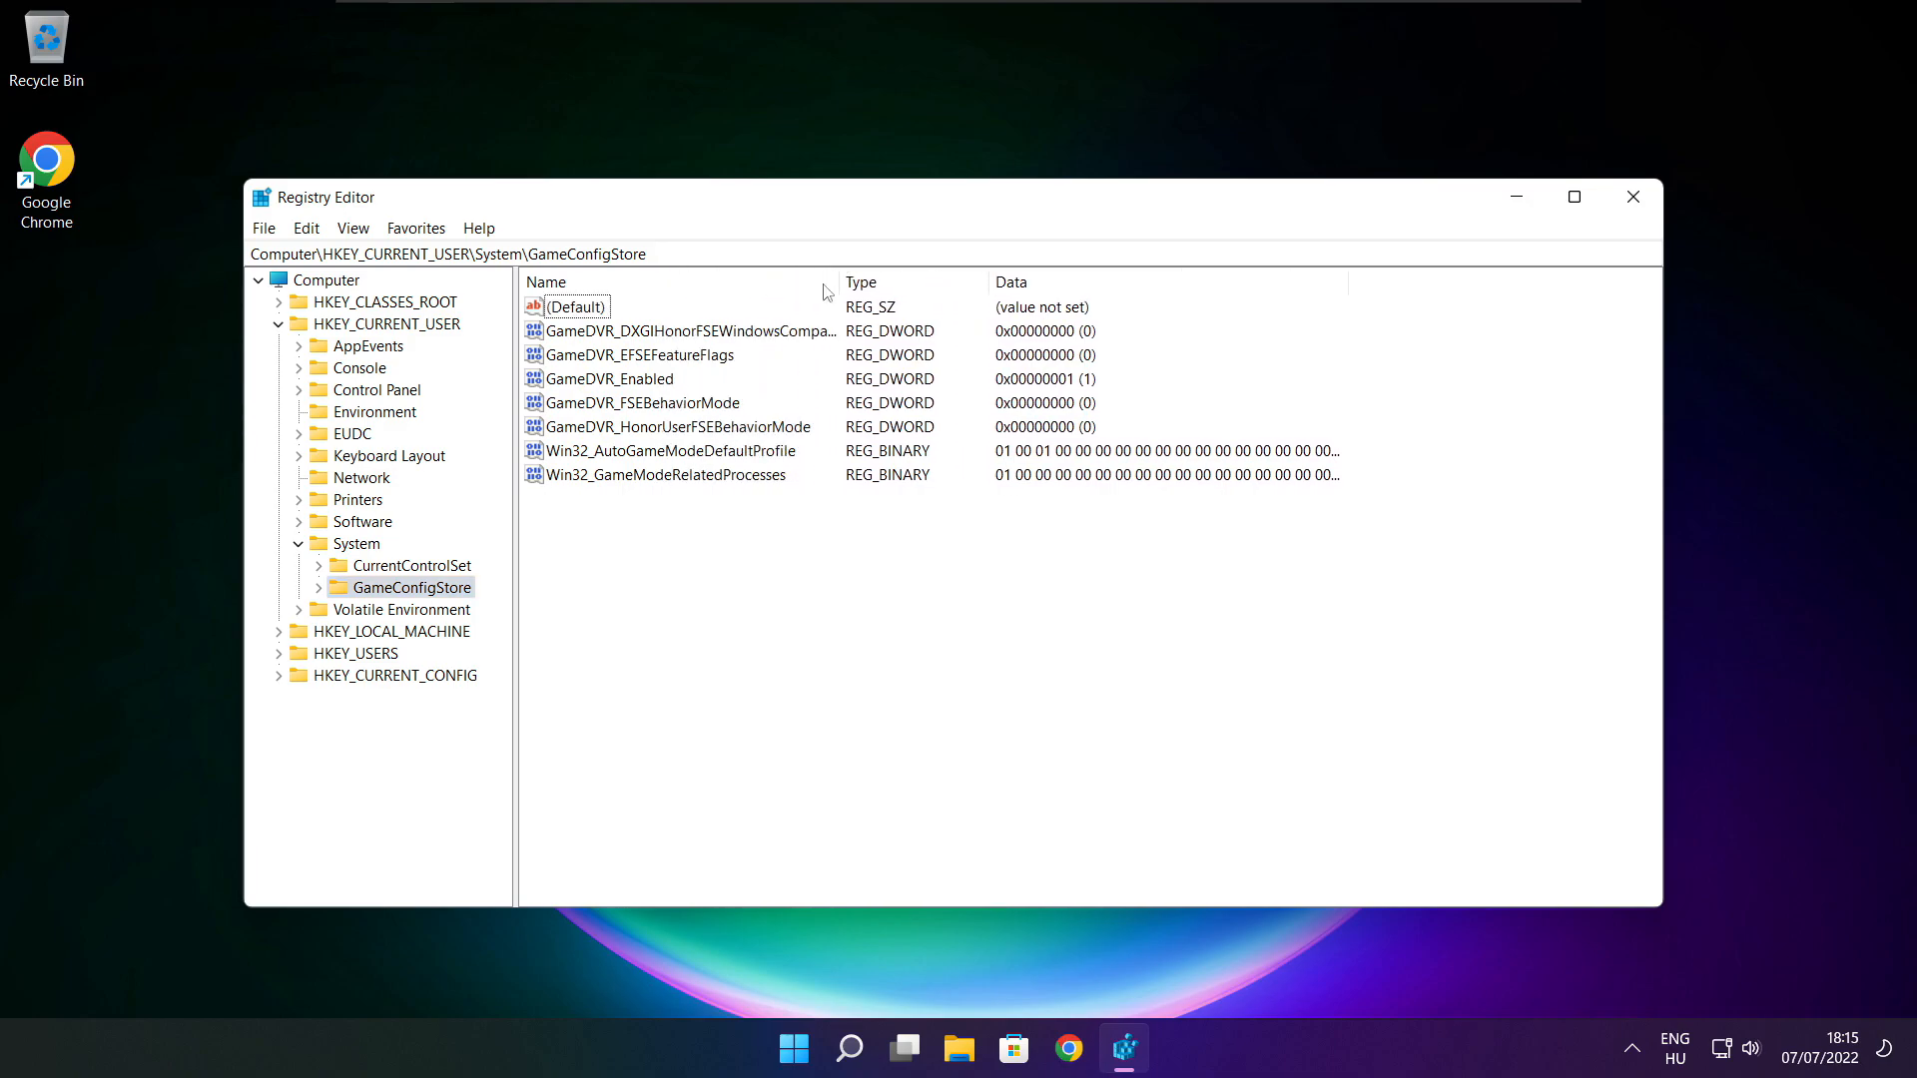
{"action": "left_click", "coordinate": [629, 384]}
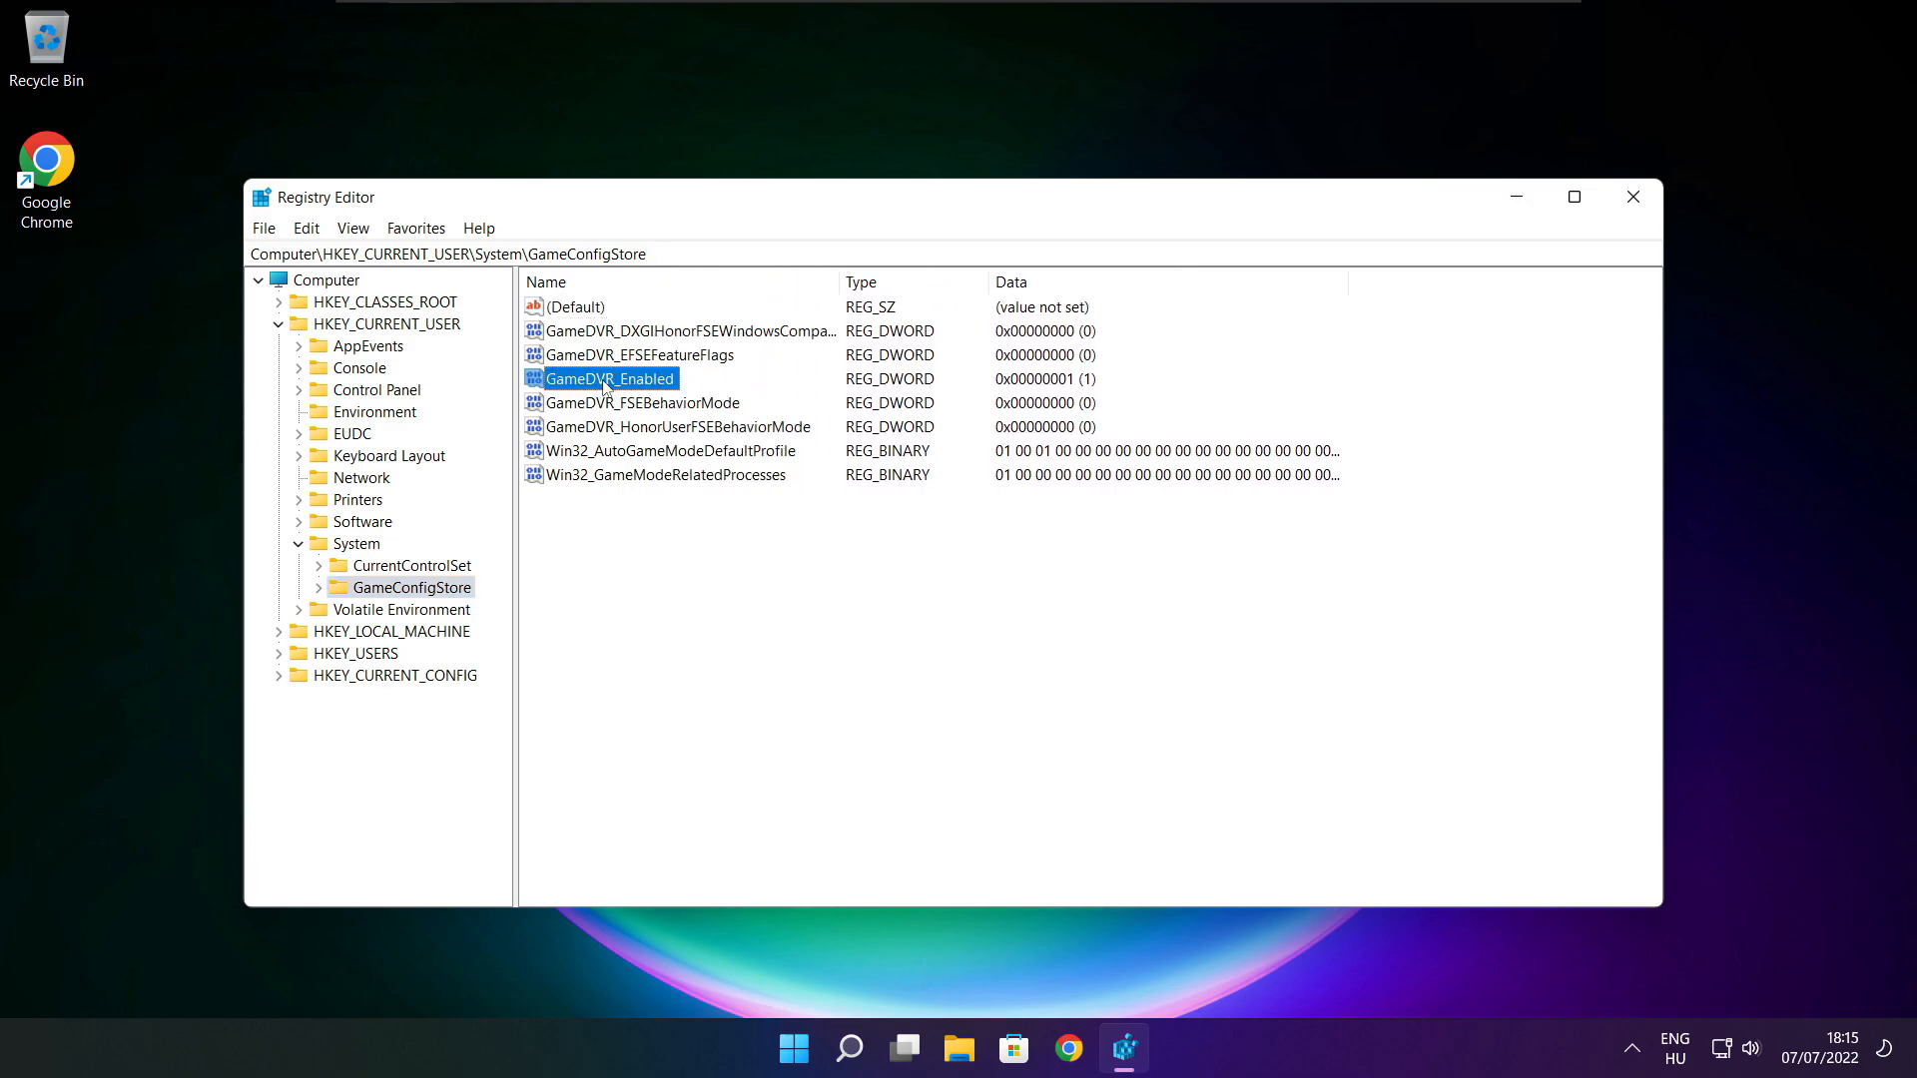
{"action": "double_click", "coordinate": [606, 384]}
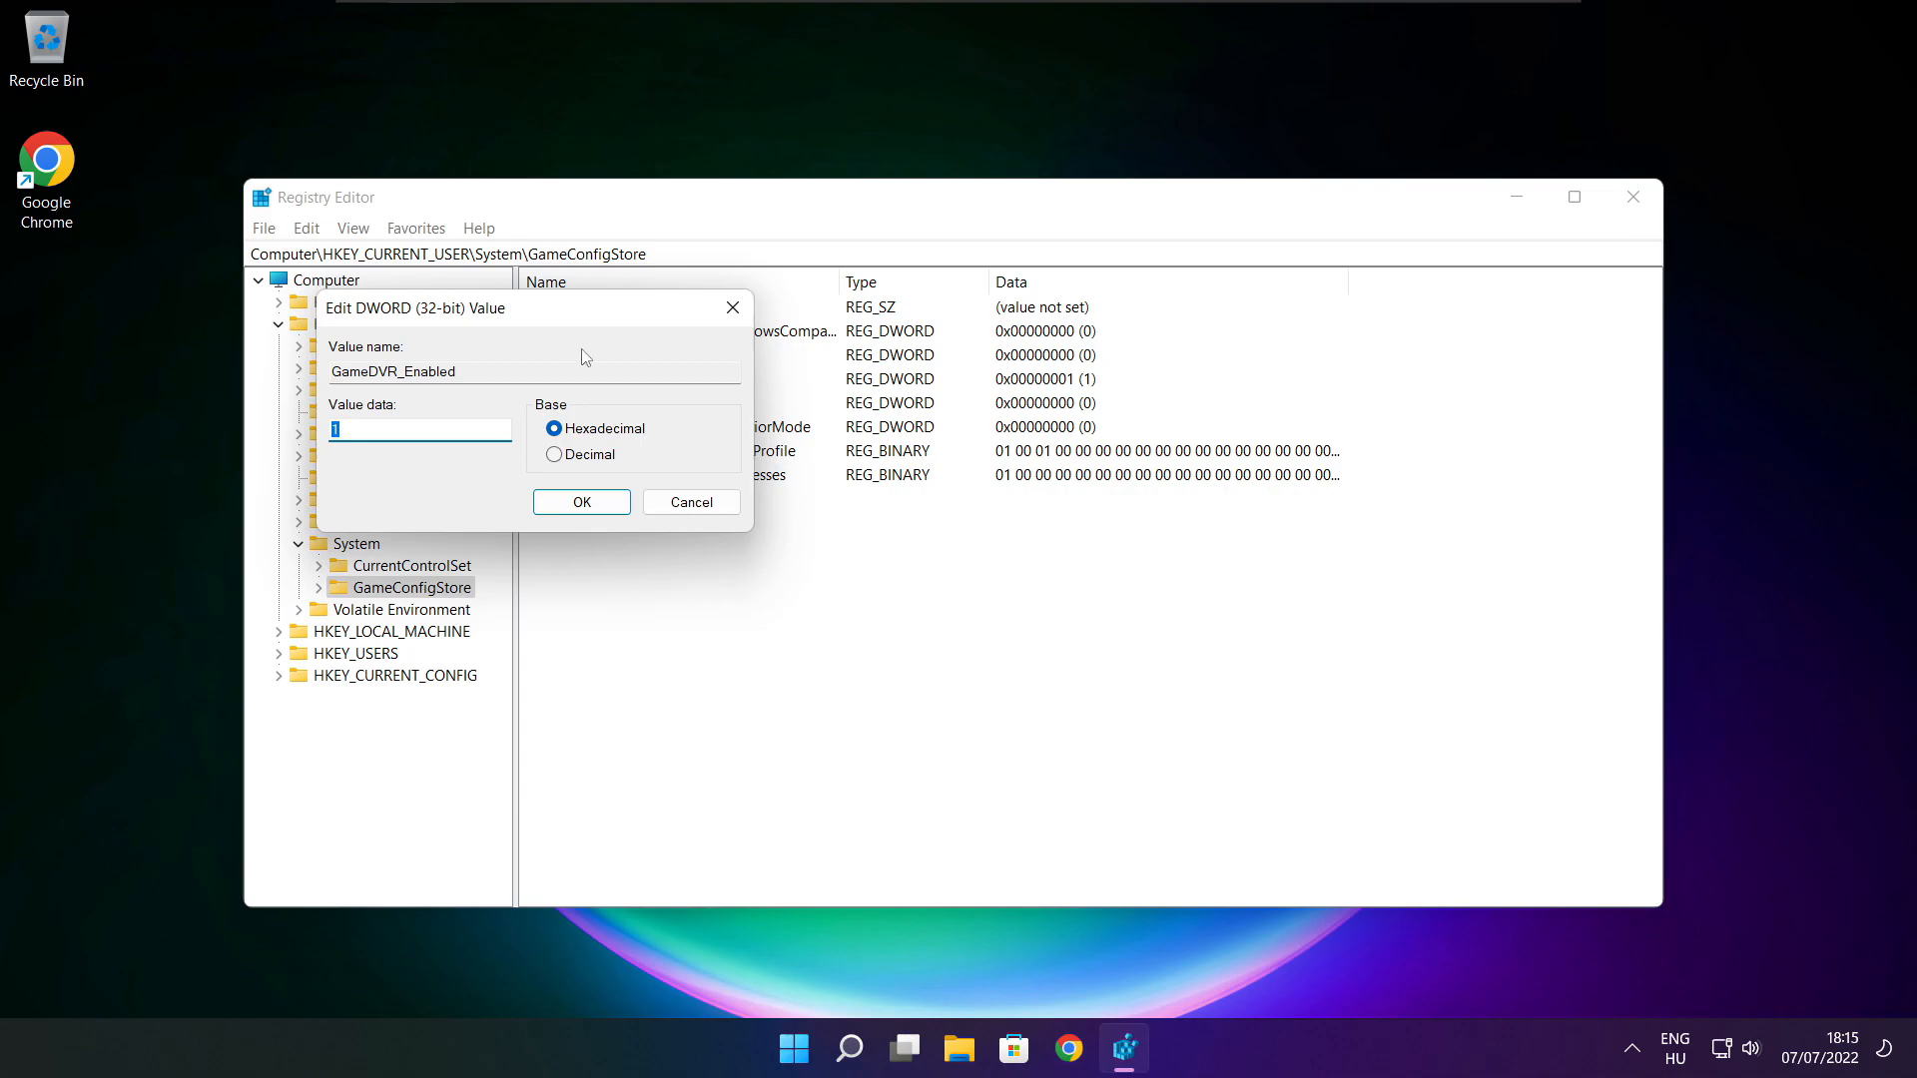
{"action": "left_click_drag", "start_coordinate": [605, 328], "coordinate": [1007, 395]}
{"action": "left_click_drag", "start_coordinate": [785, 506], "coordinate": [736, 512]}
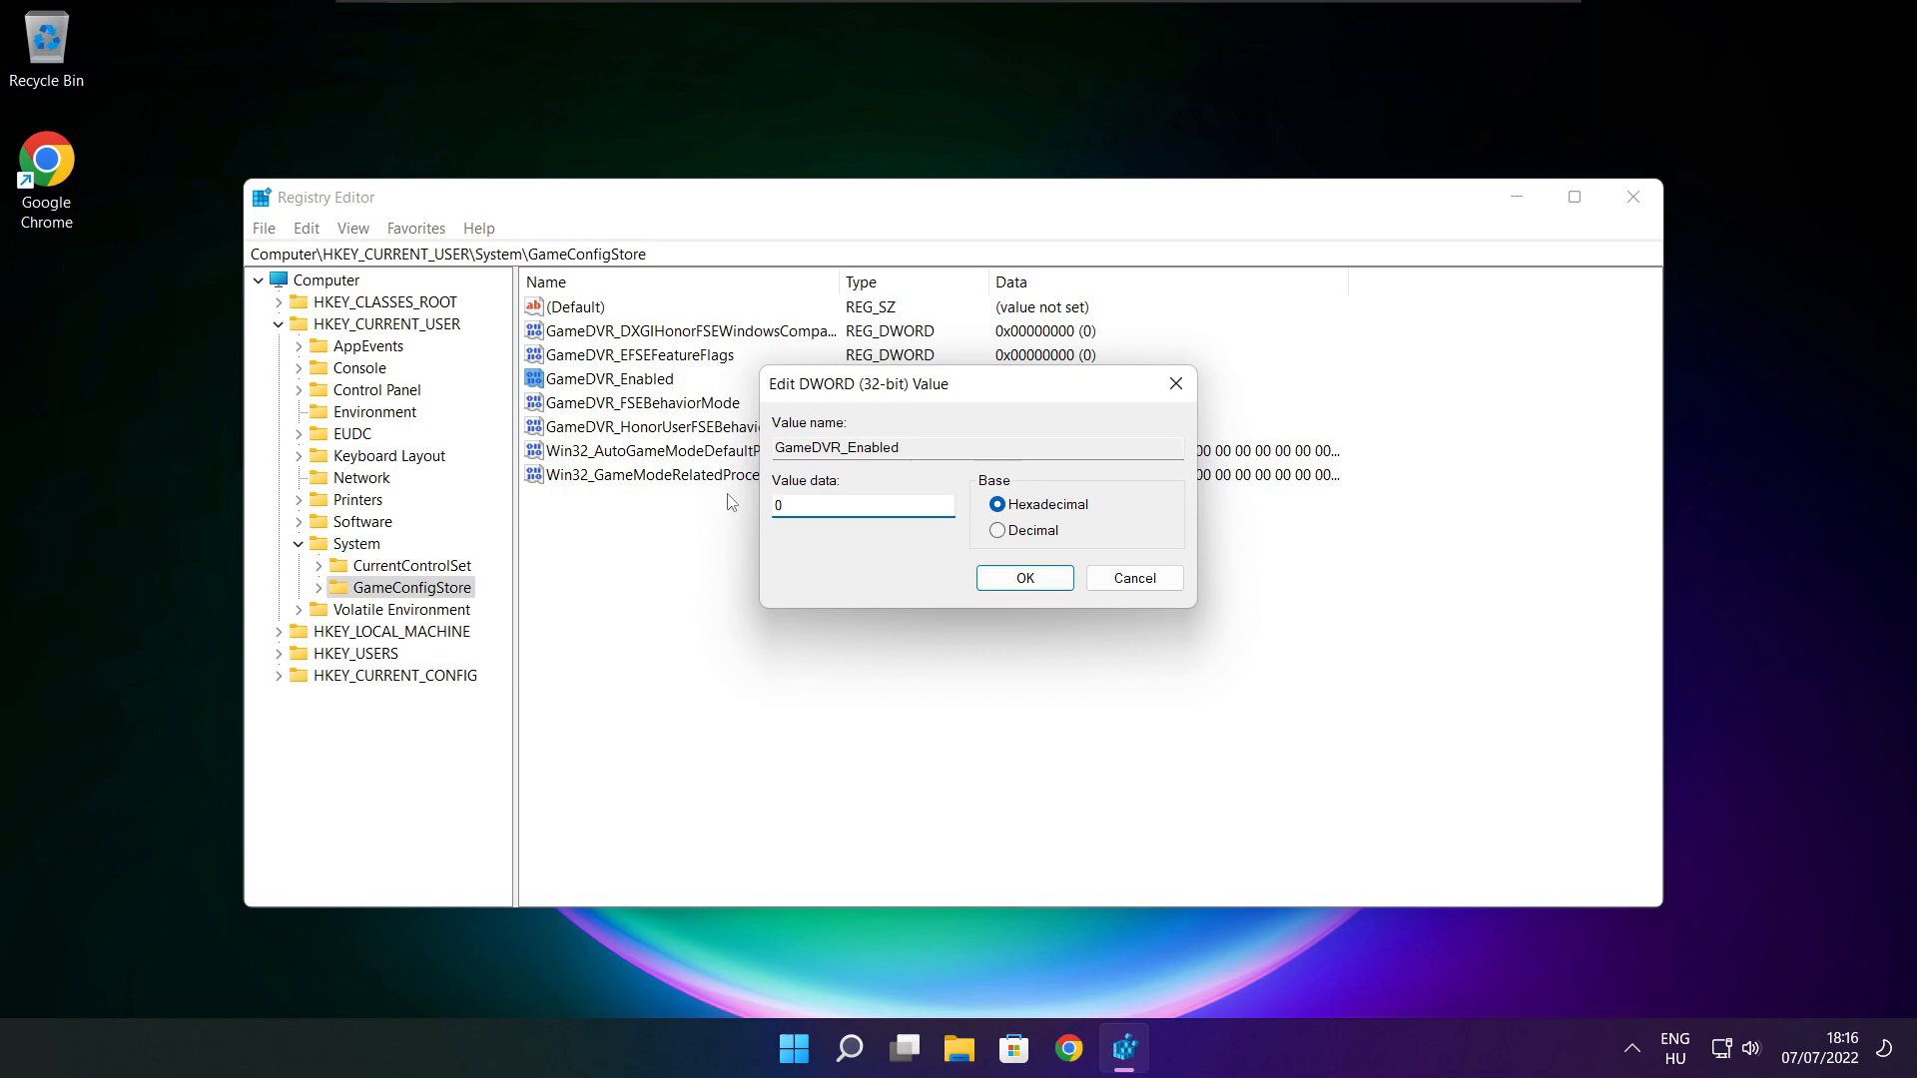
{"action": "left_click", "coordinate": [1028, 584]}
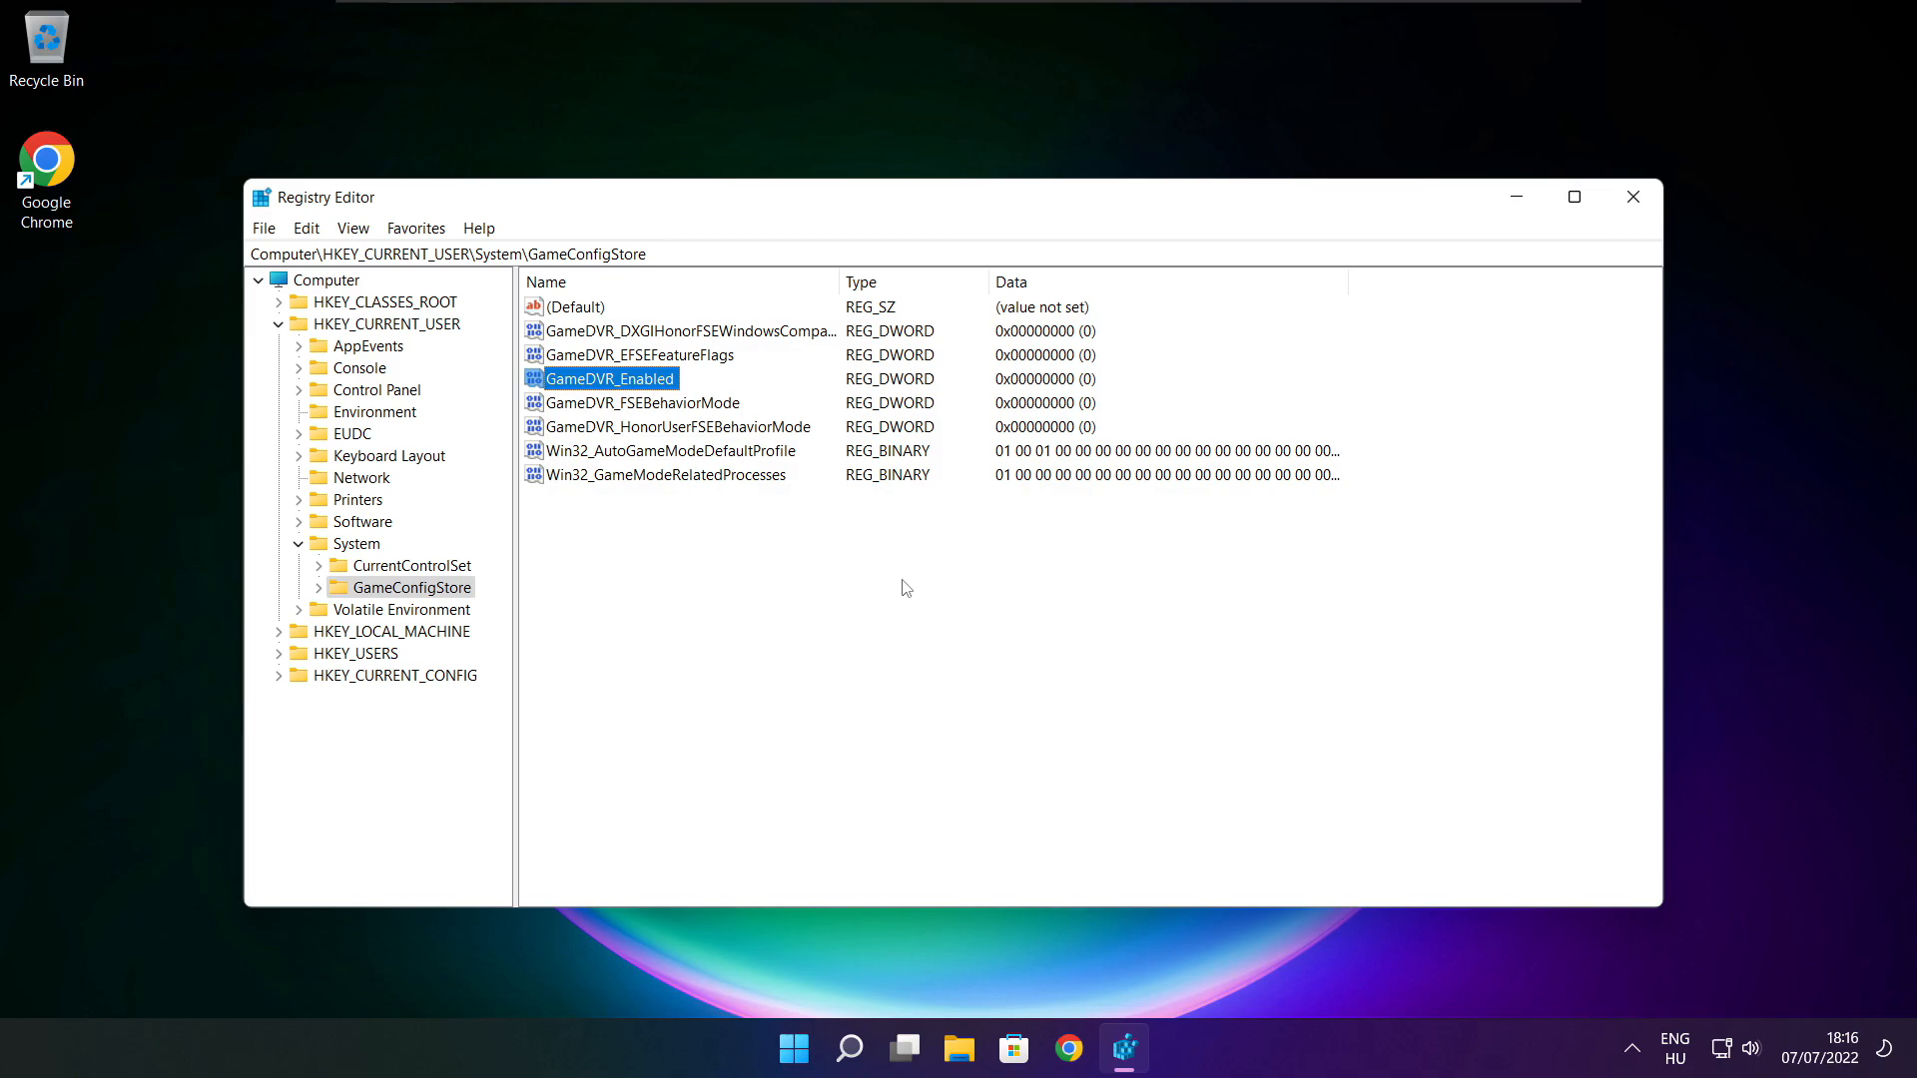
Step: Collapse the HKEY_CURRENT_USER branch and expand the registry key HKEY_LOCAL_MACHINE\SOFTWARE\Microsoft
{"action": "left_click", "coordinate": [279, 324]}
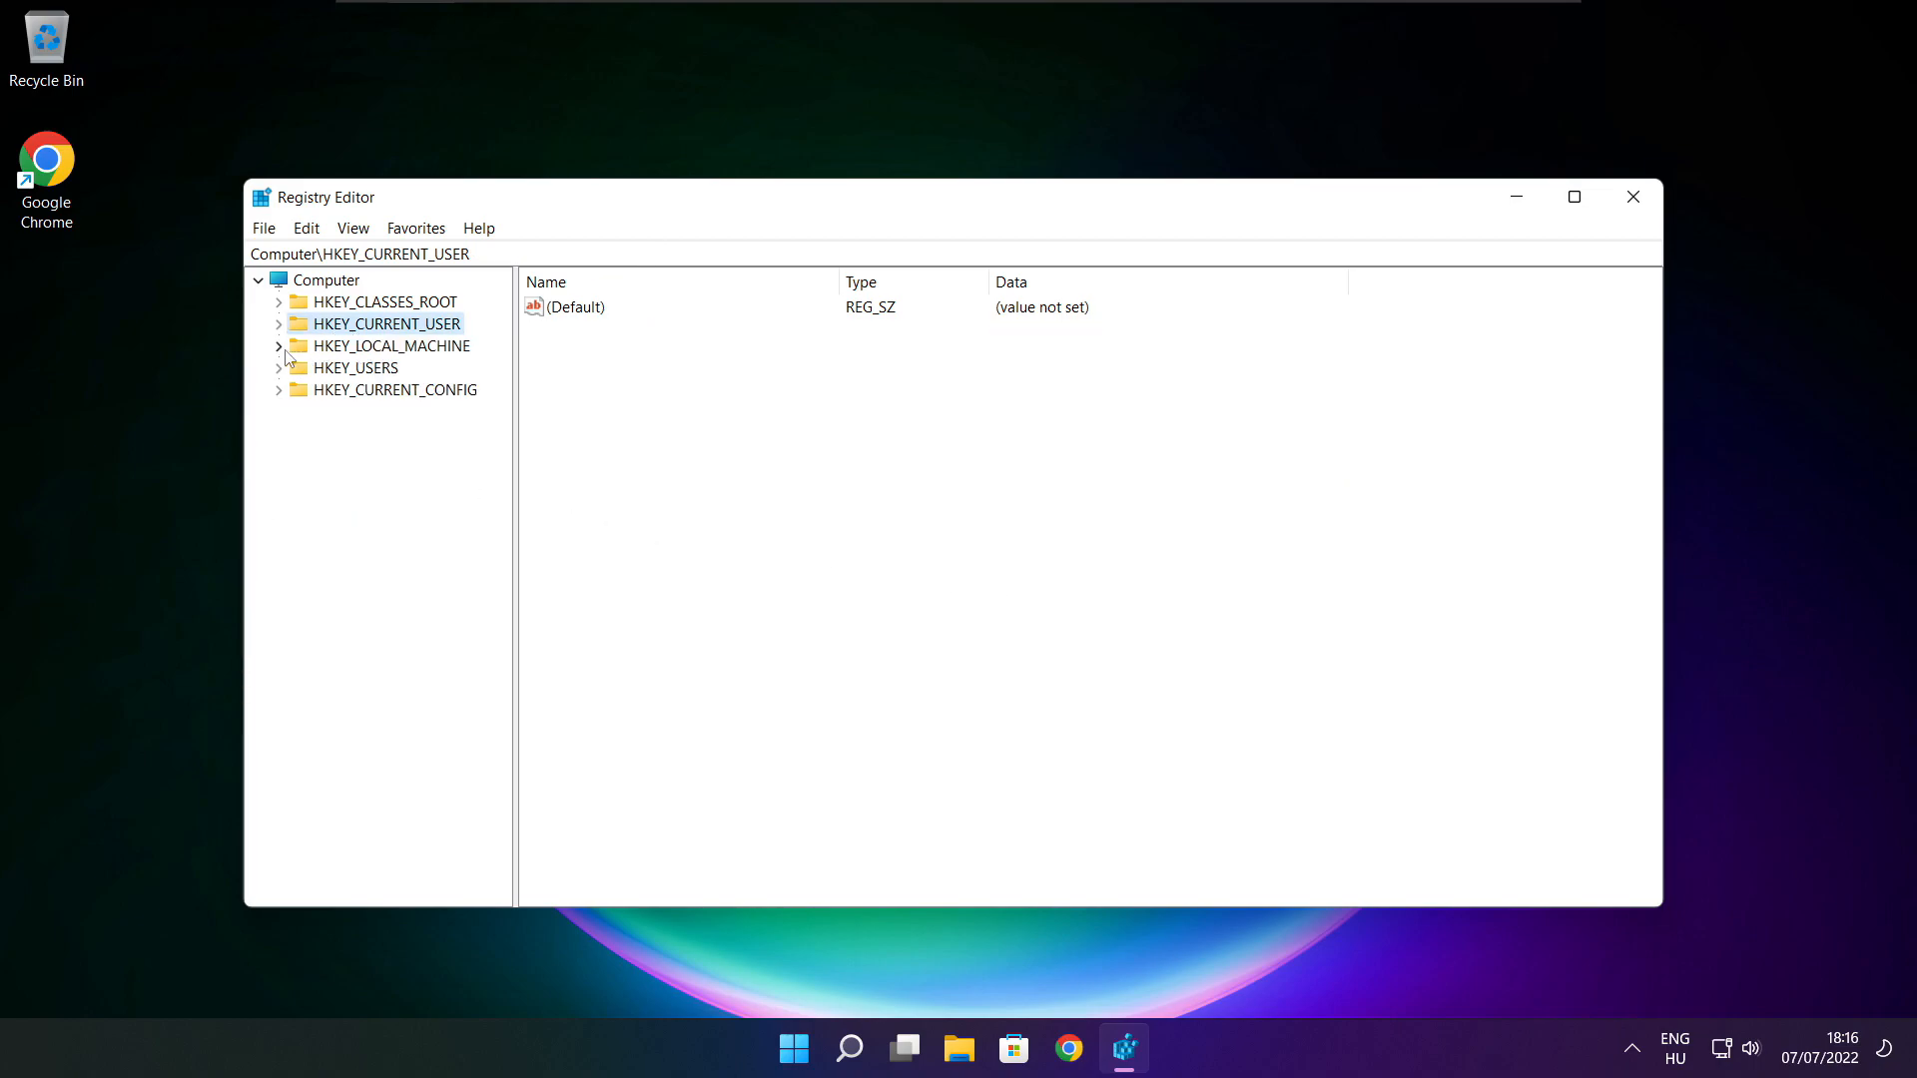
{"action": "left_click", "coordinate": [339, 349]}
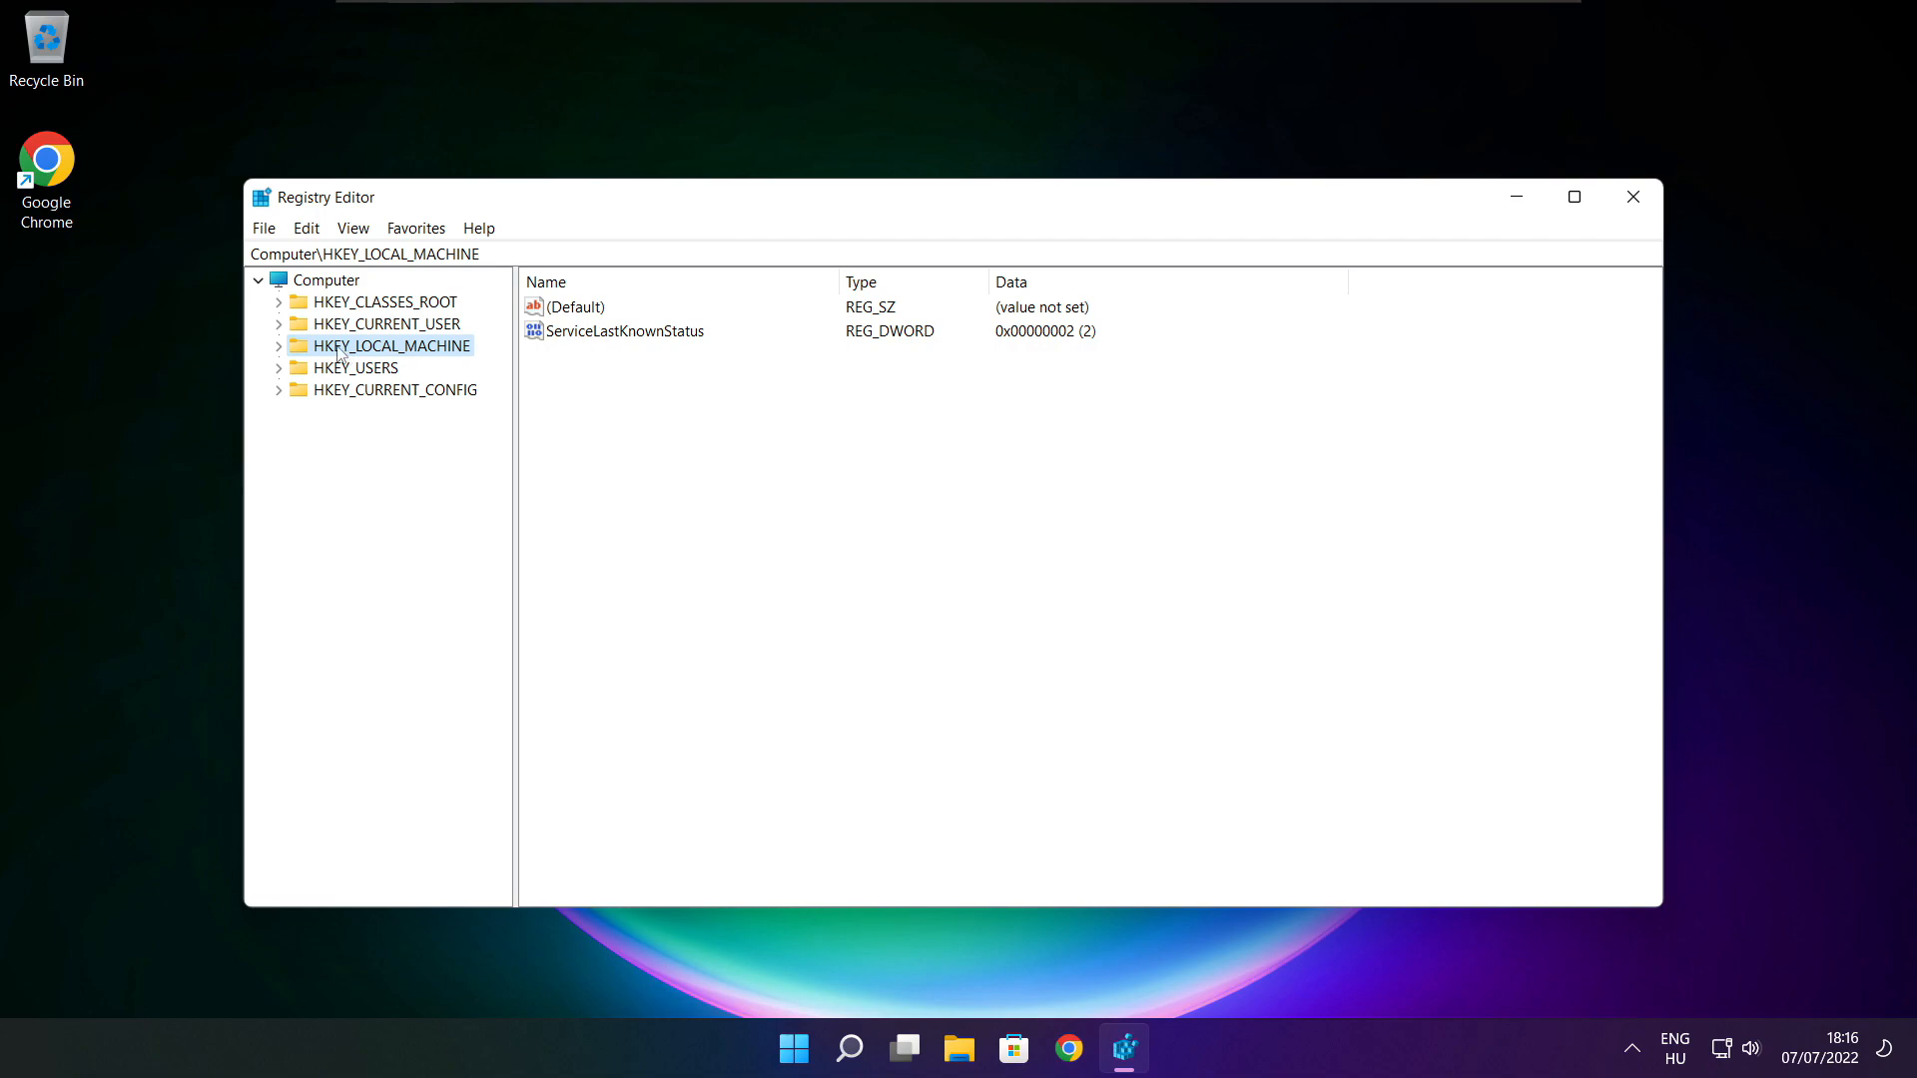
{"action": "left_click", "coordinate": [278, 347]}
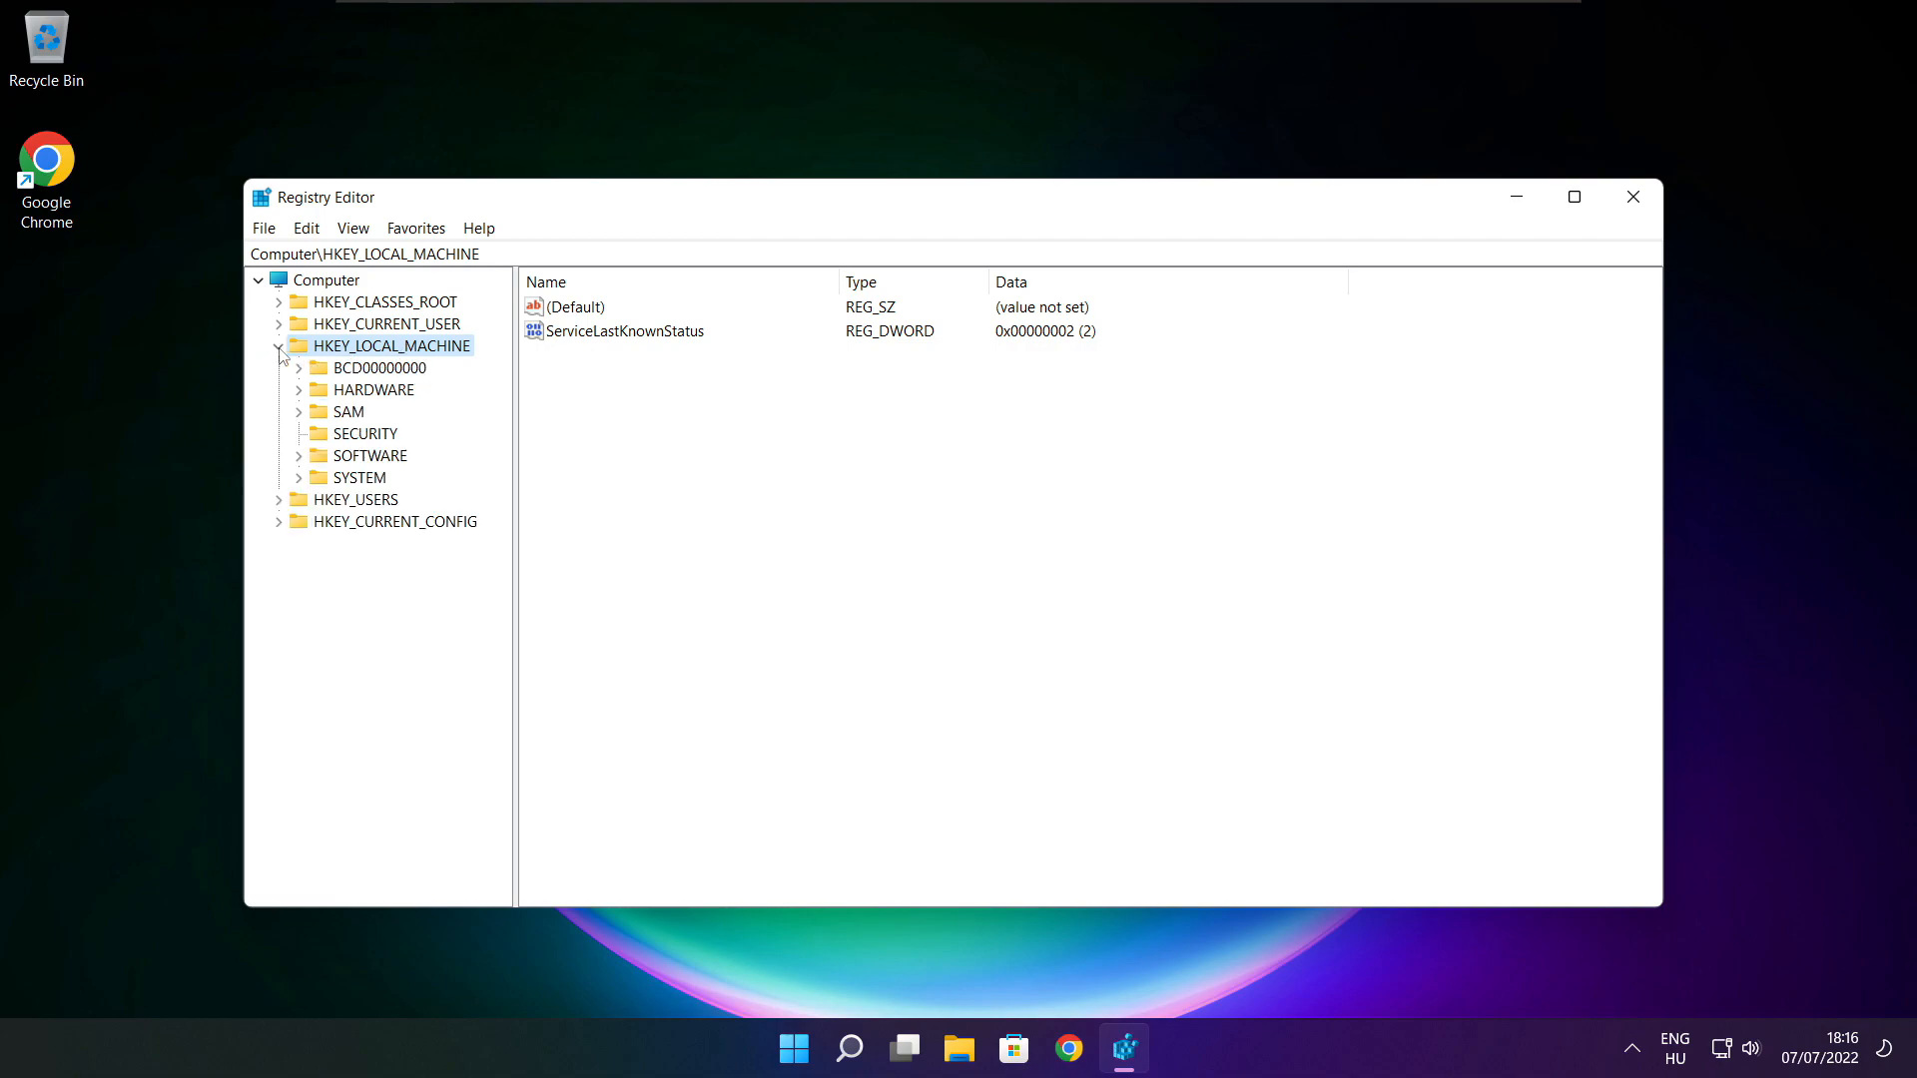
{"action": "left_click", "coordinate": [321, 460]}
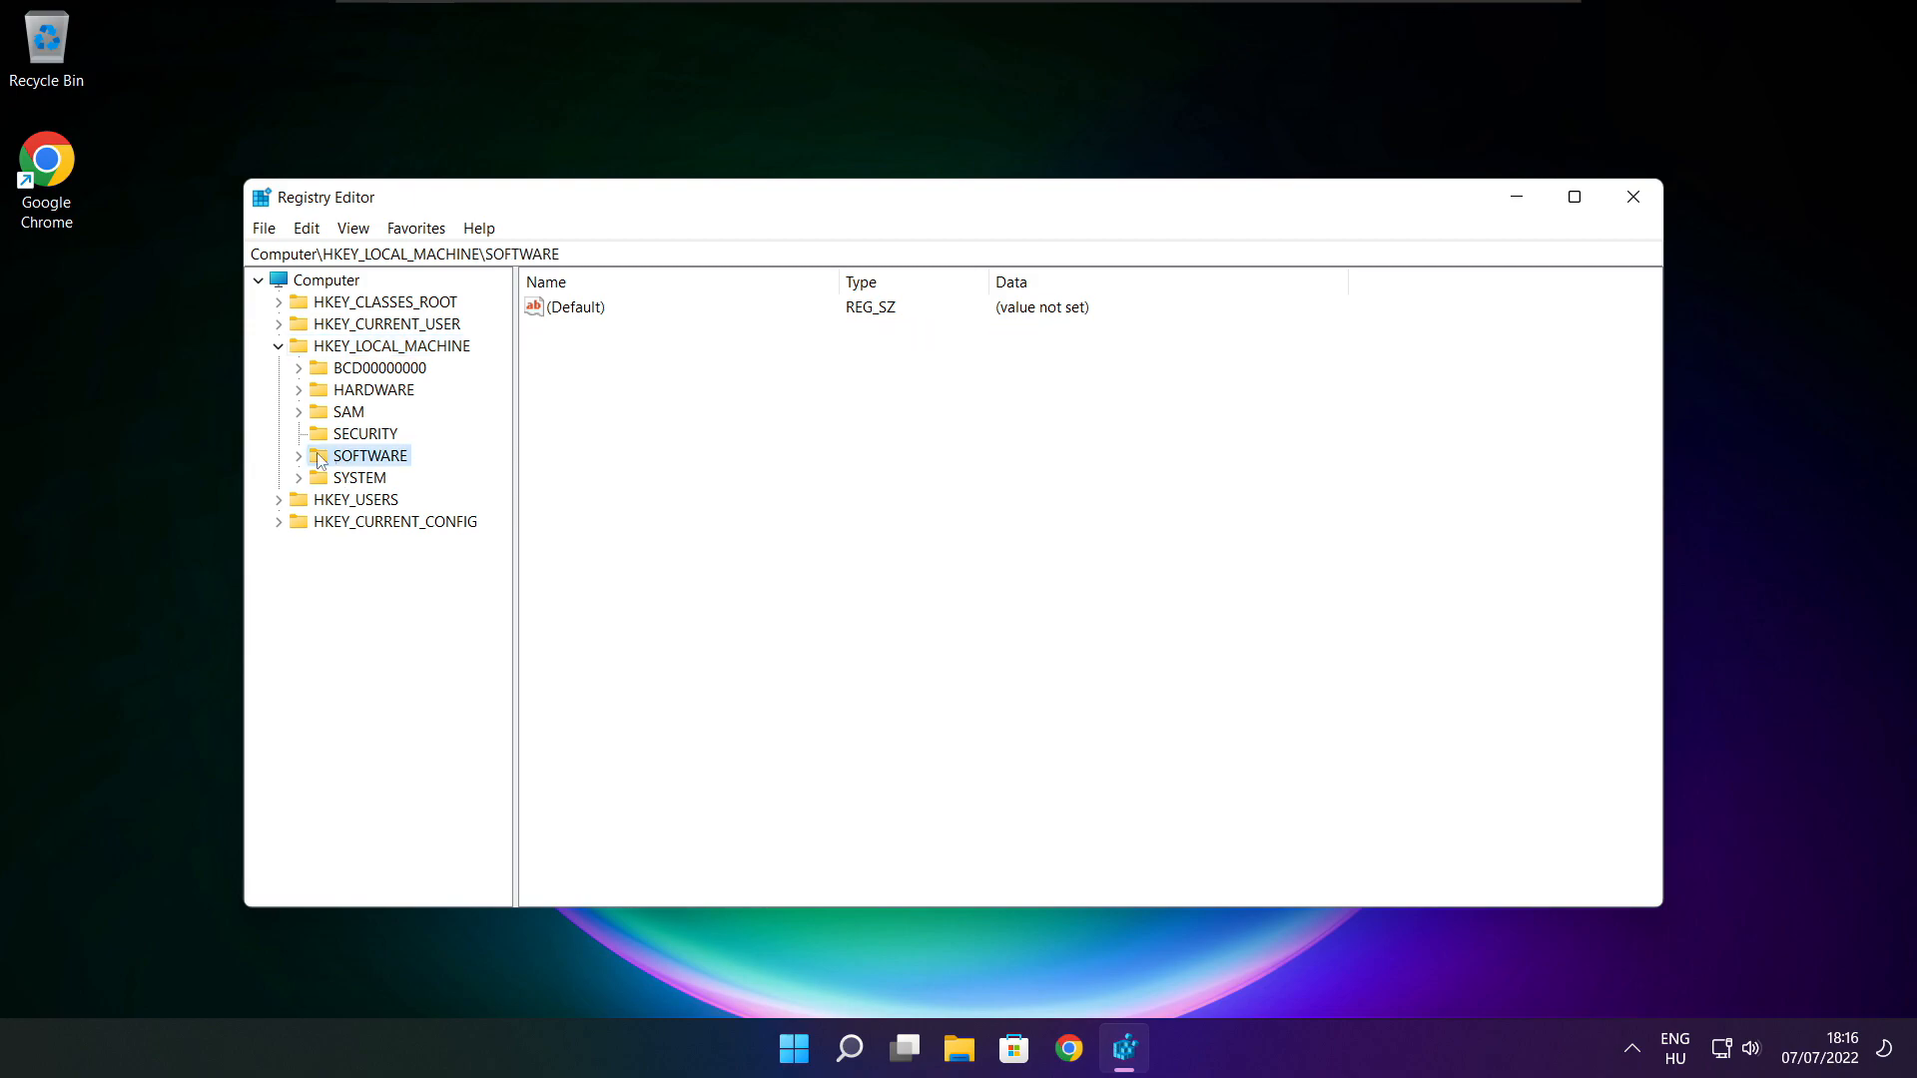
{"action": "left_click", "coordinate": [298, 456]}
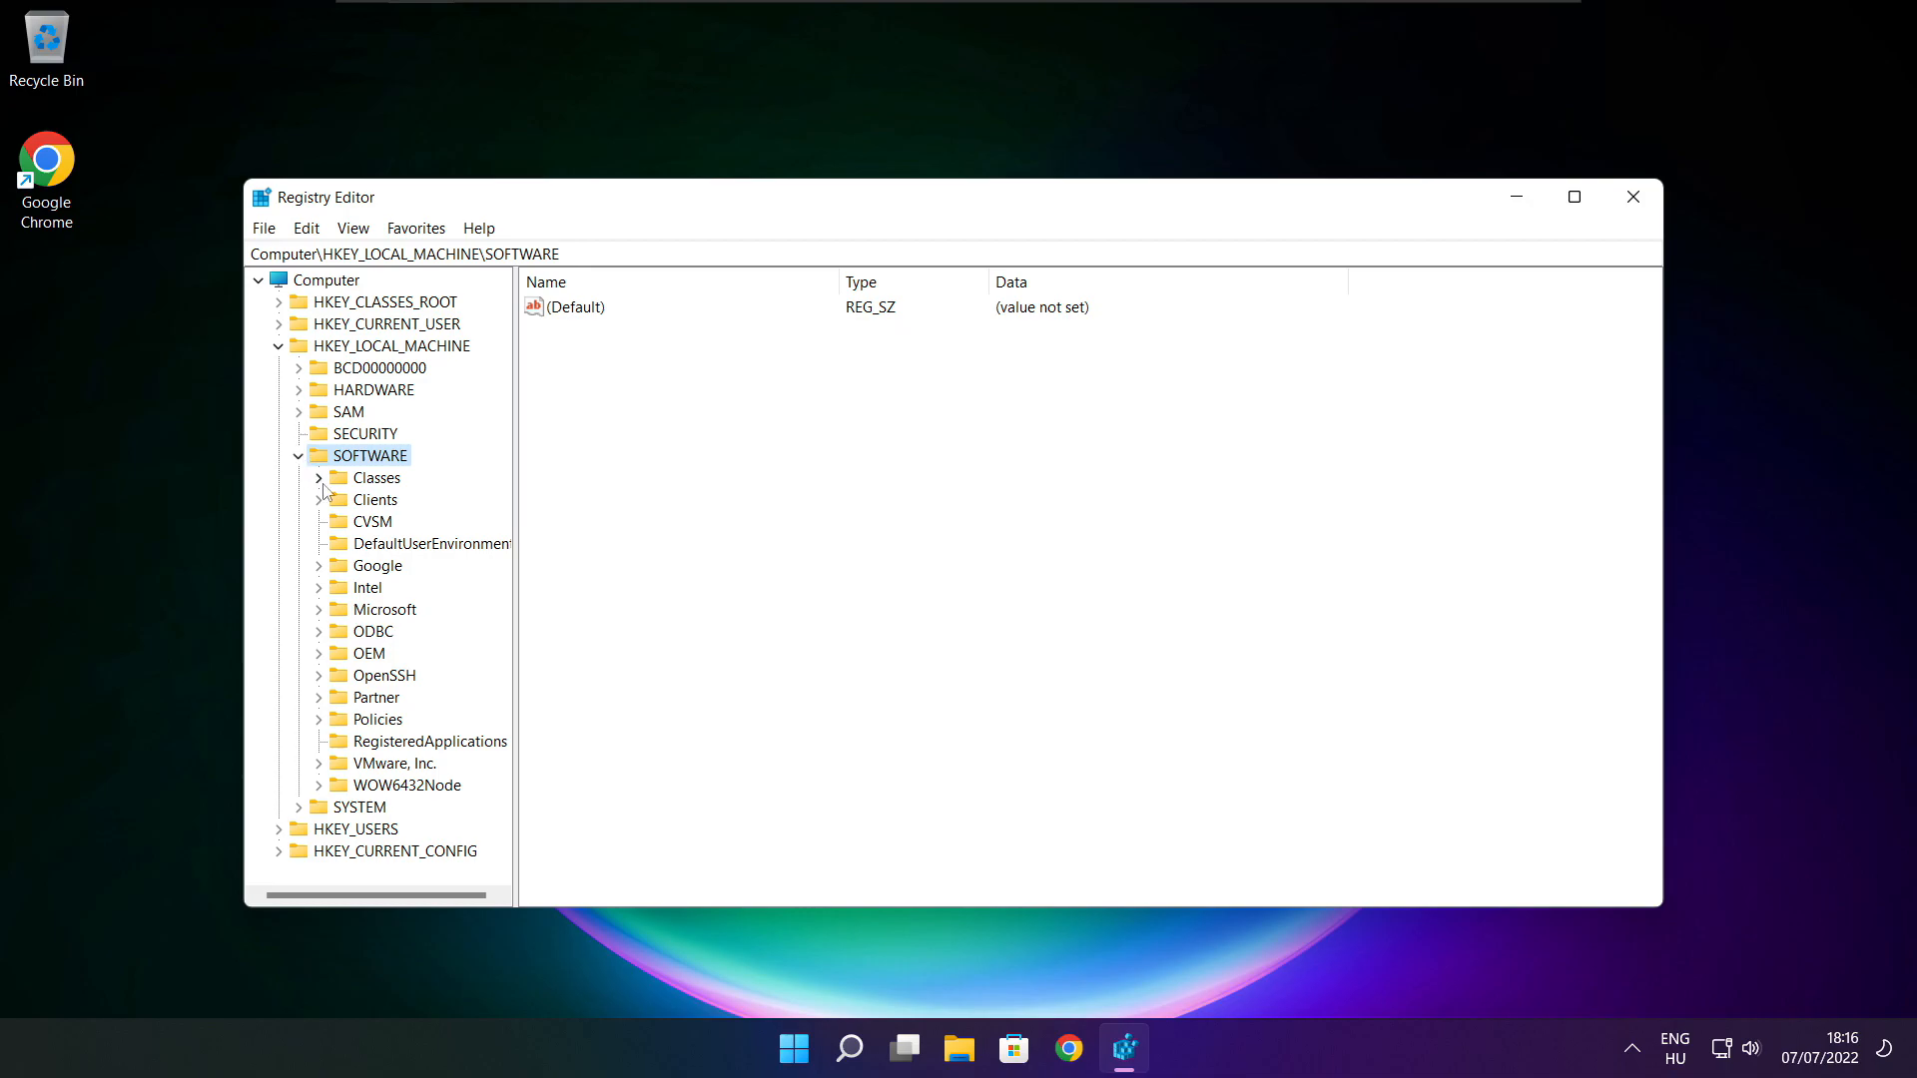
{"action": "left_click", "coordinate": [359, 613]}
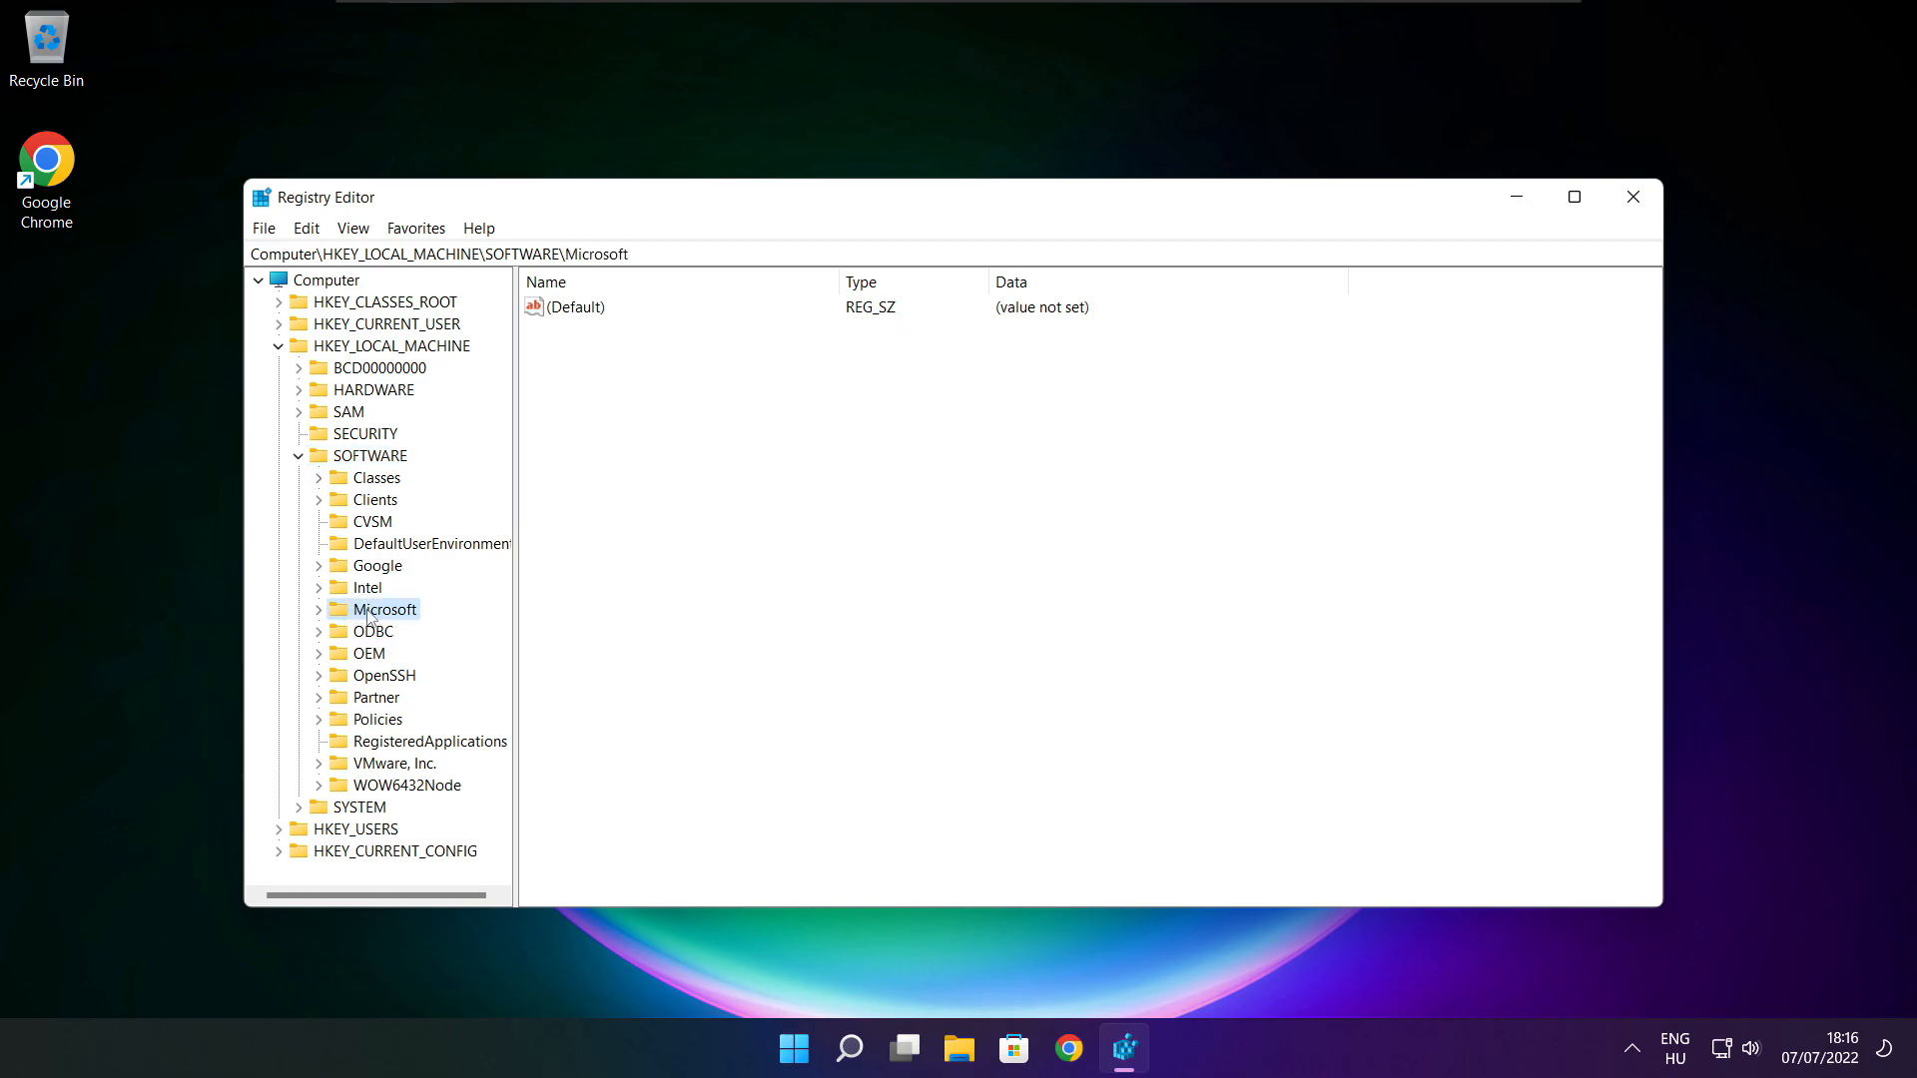
{"action": "left_click", "coordinate": [319, 610]}
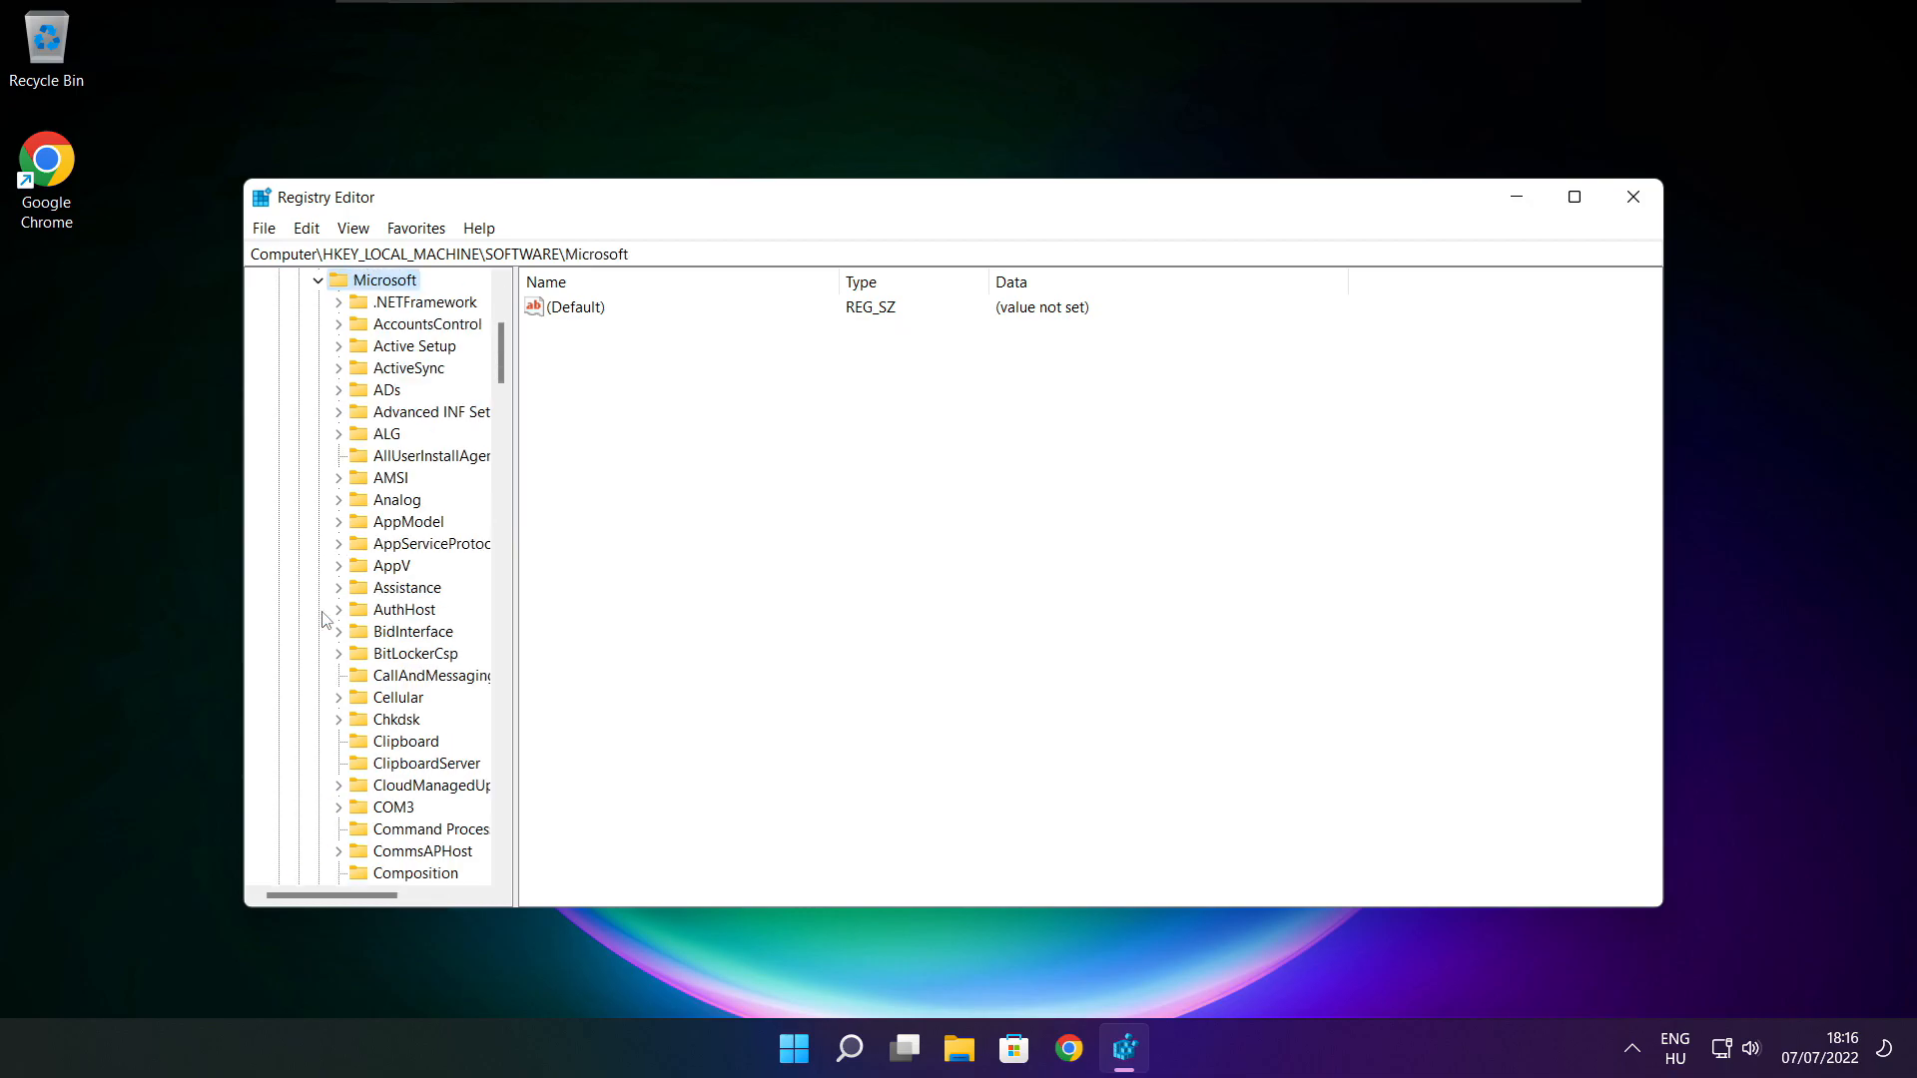
Step: Under the Microsoft key, go to PolicyManager\default and expand its subkeys
{"action": "scroll", "coordinate": [380, 604], "scroll_direction": "down", "scroll_amount": 20}
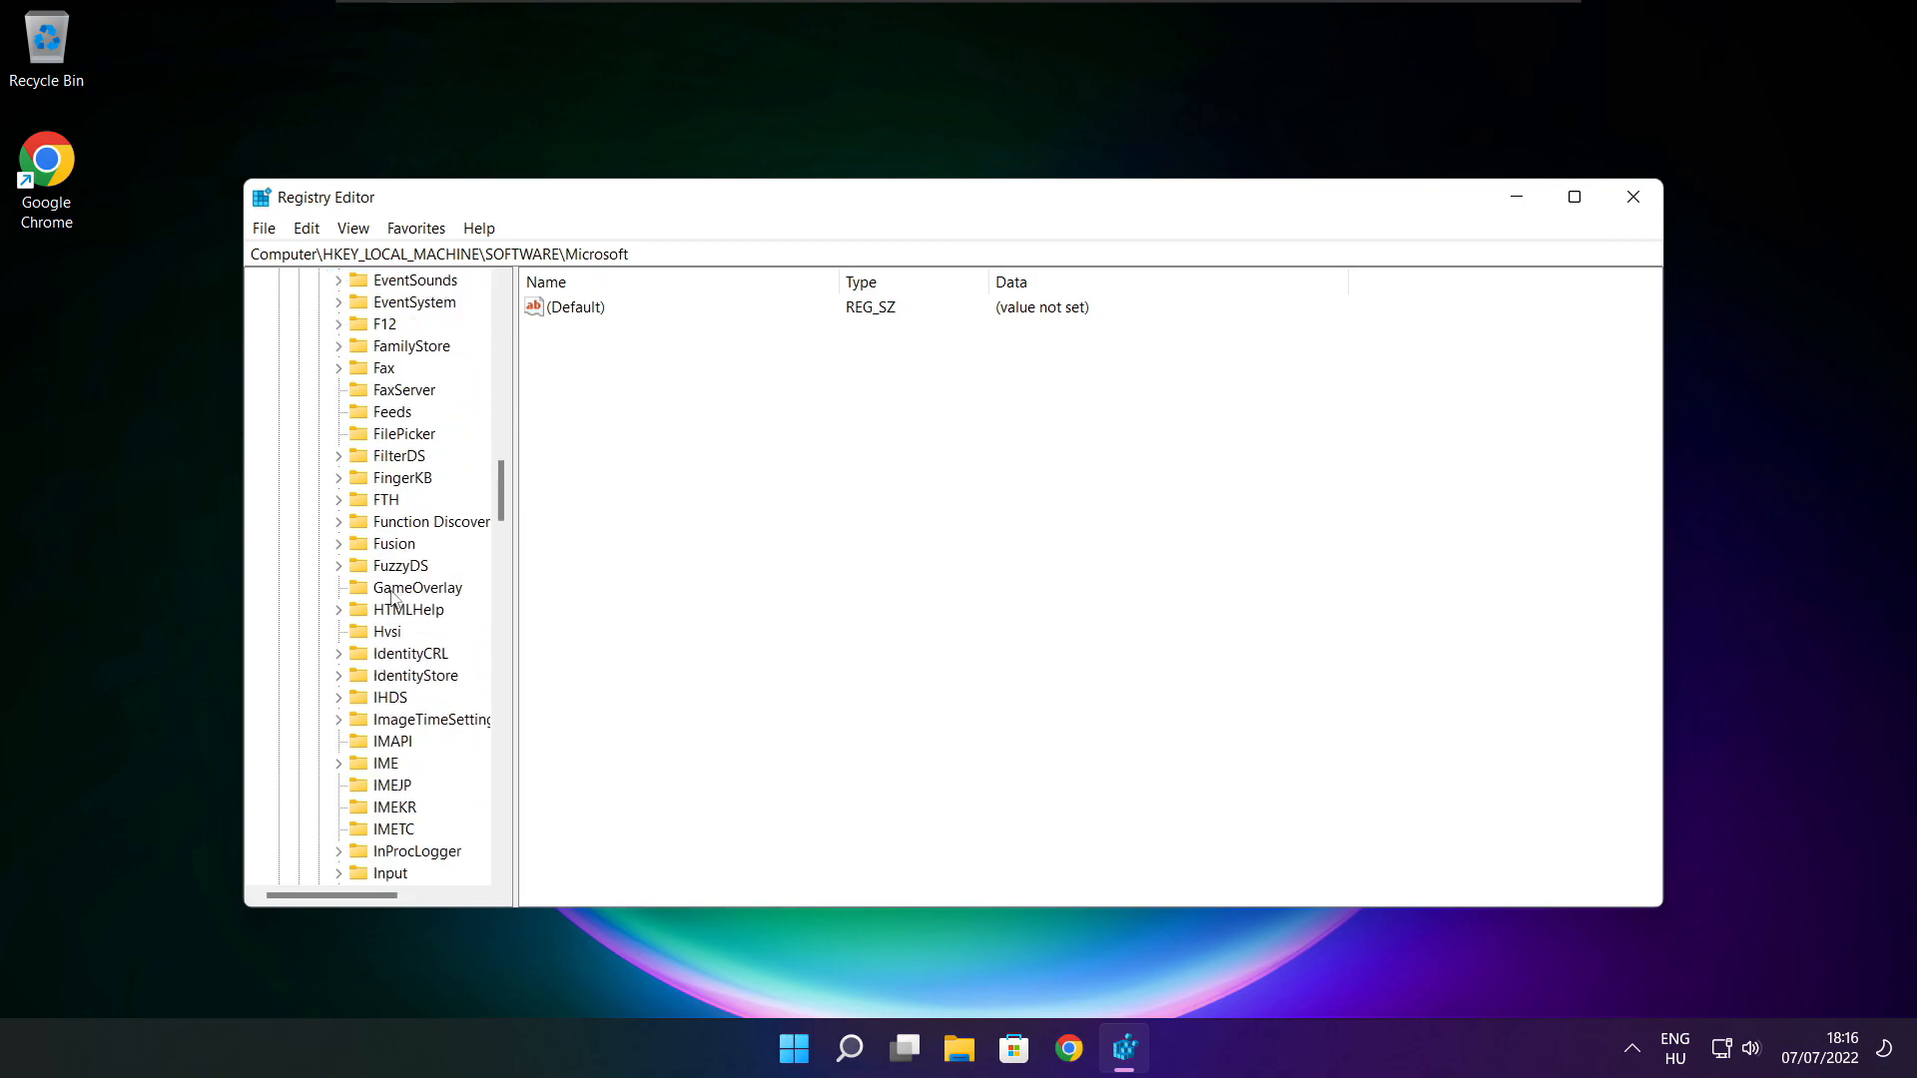
{"action": "scroll", "coordinate": [394, 597], "scroll_direction": "down", "scroll_amount": 20}
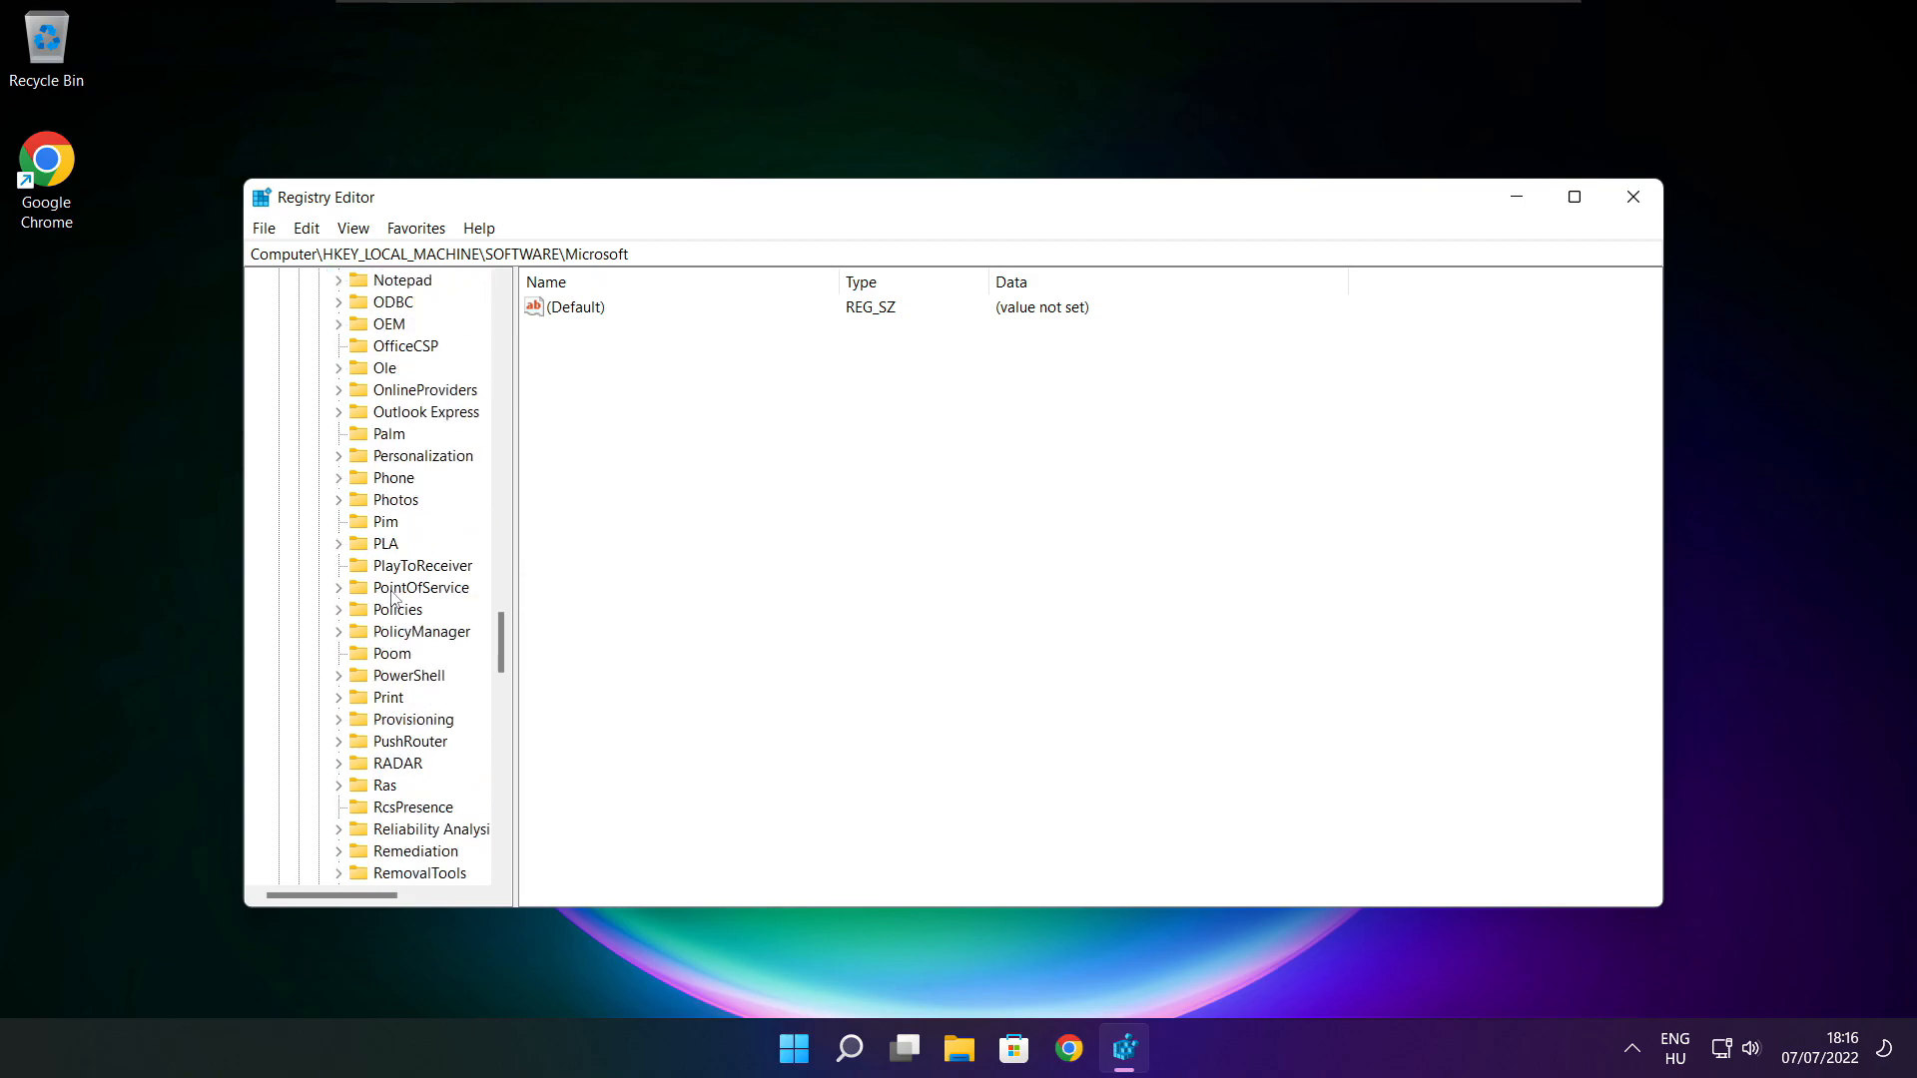
{"action": "scroll", "coordinate": [392, 597], "scroll_direction": "down", "scroll_amount": 1}
{"action": "scroll", "coordinate": [395, 564], "scroll_direction": "up", "scroll_amount": 1}
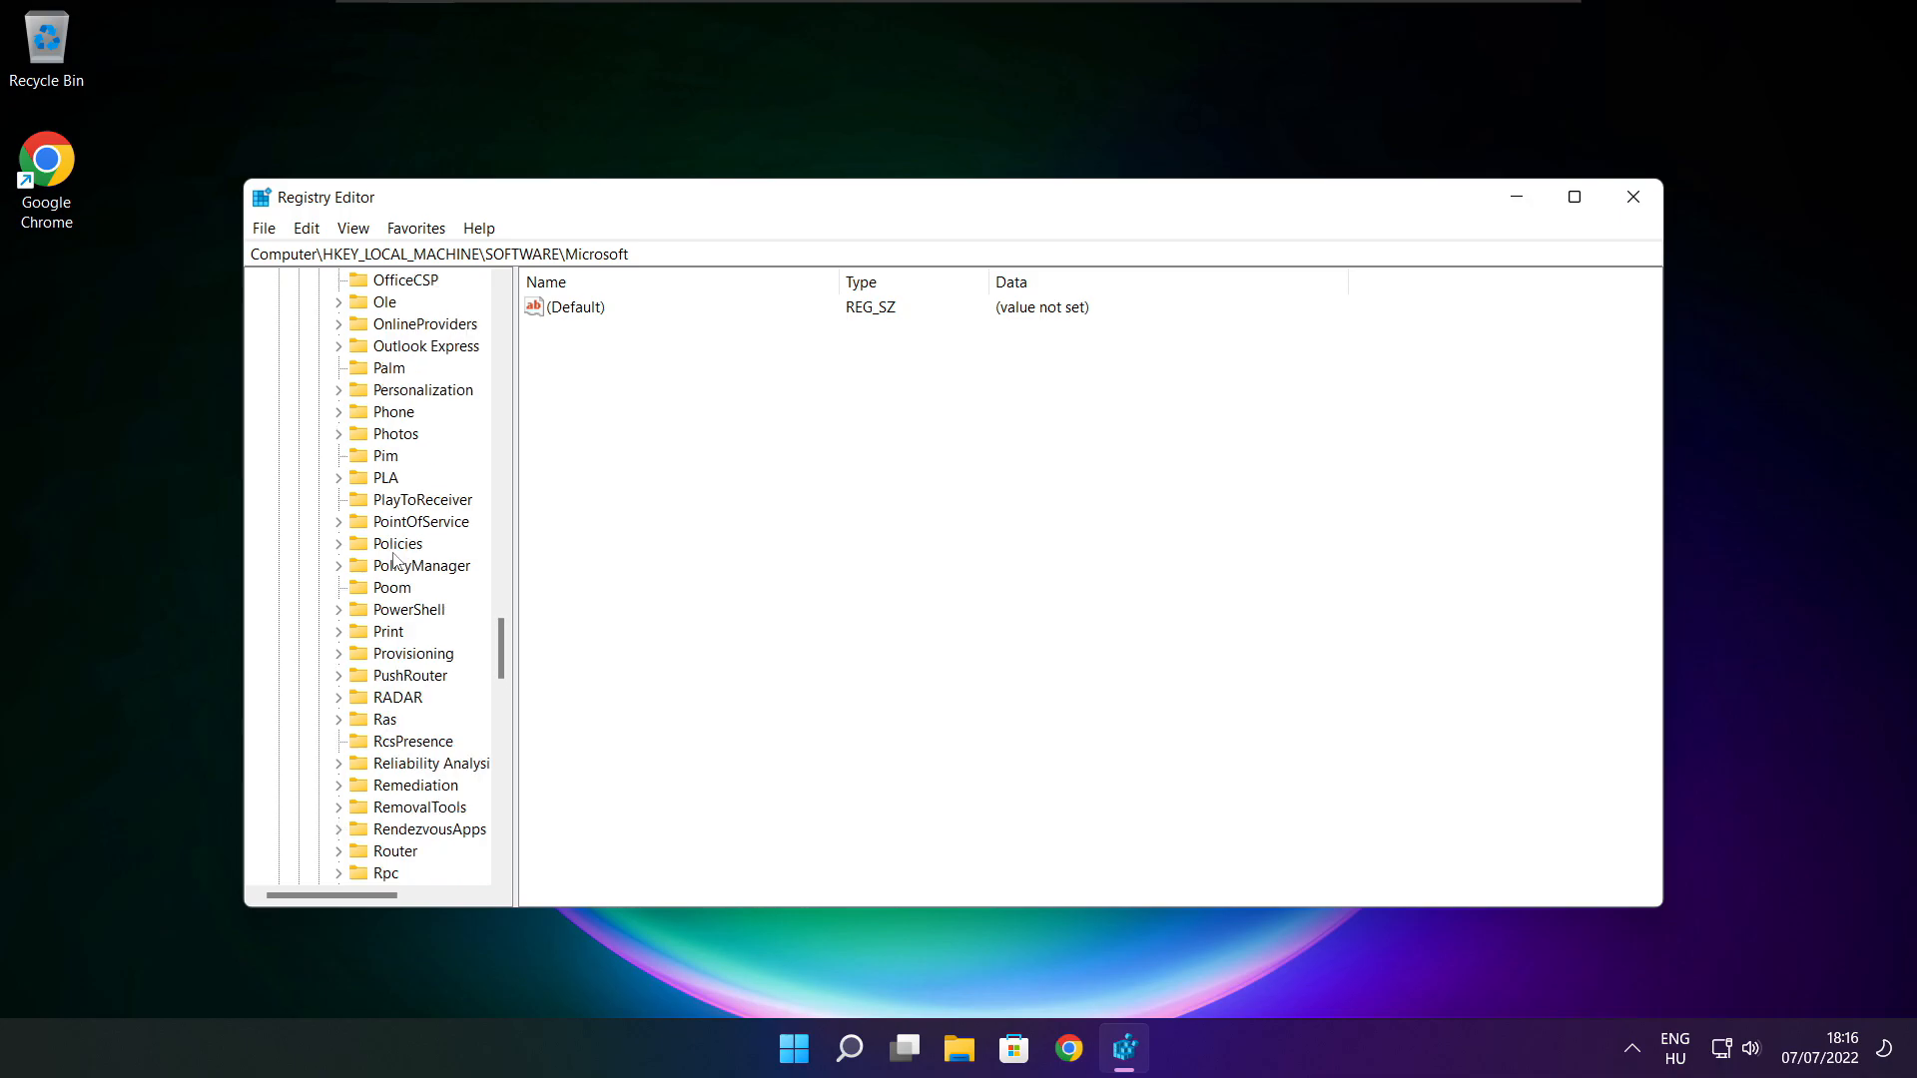
{"action": "left_click", "coordinate": [399, 567]}
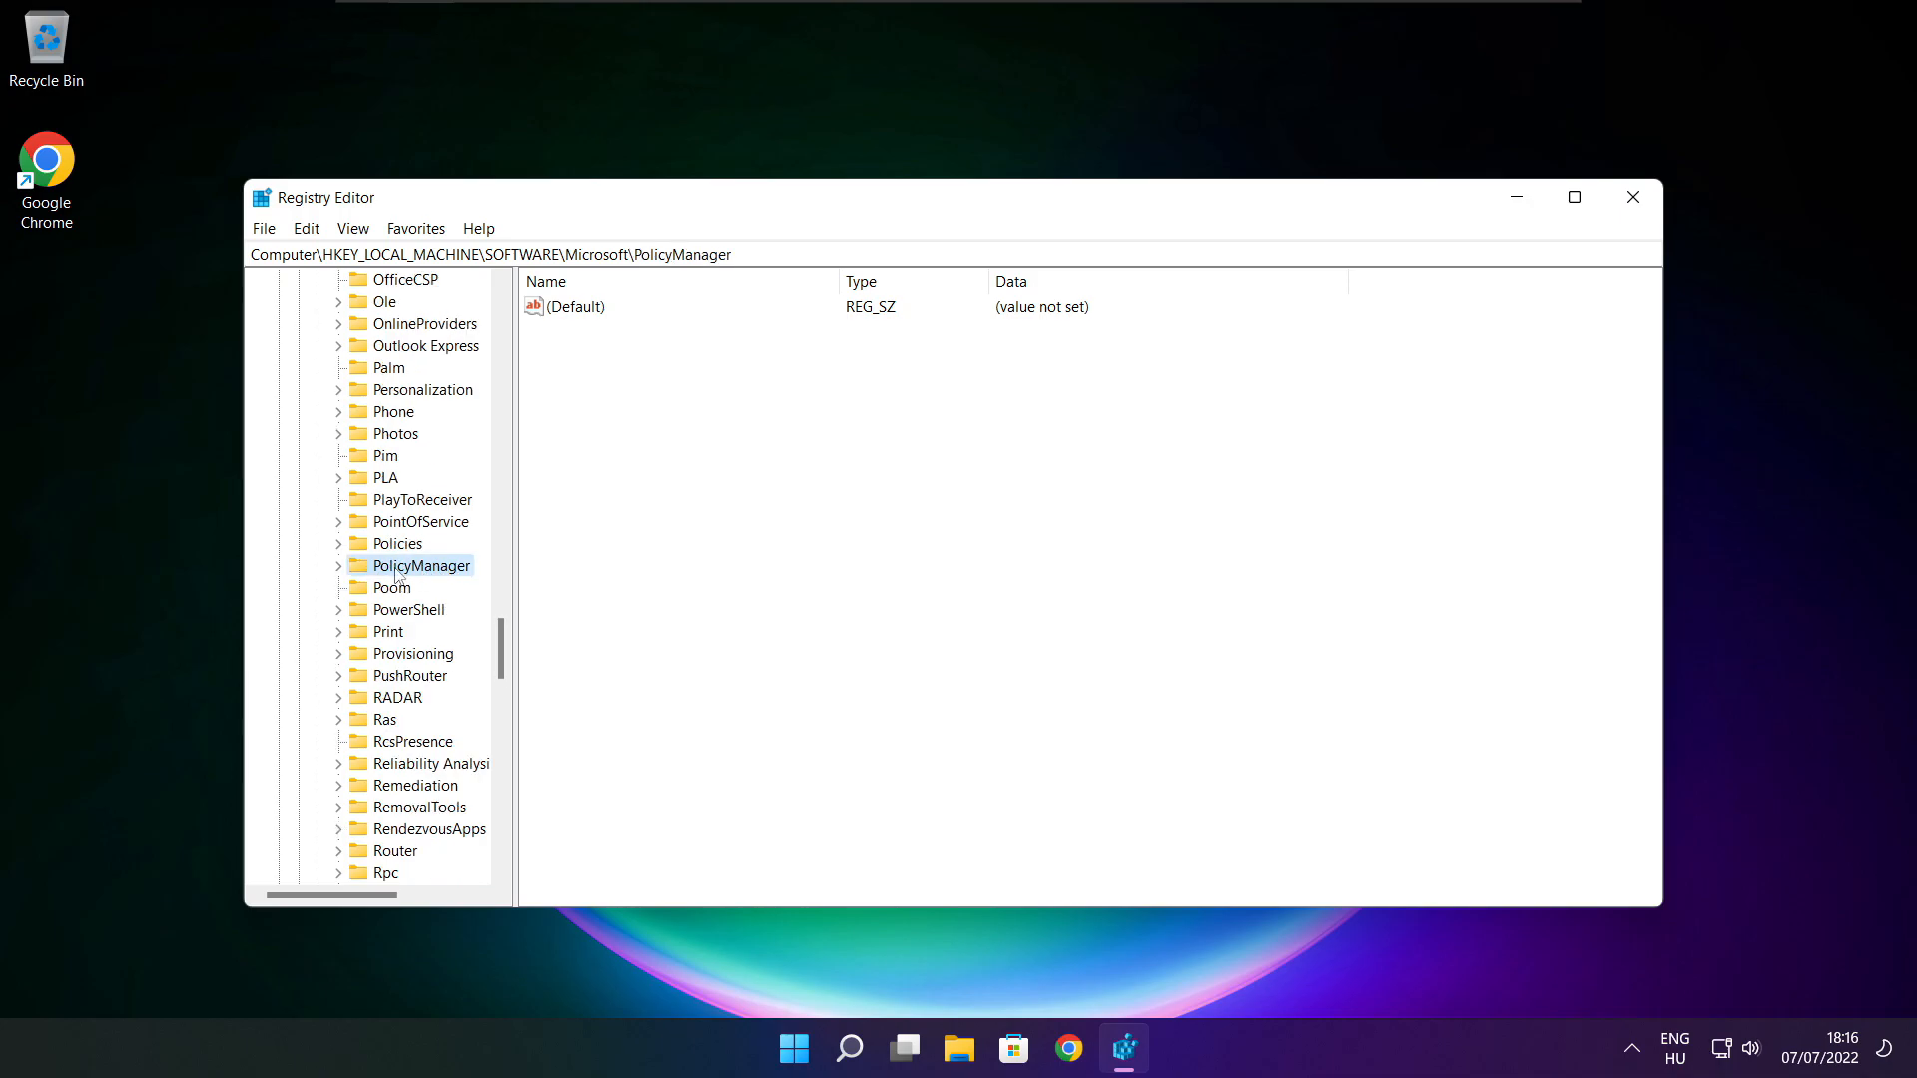
{"action": "left_click", "coordinate": [338, 567]}
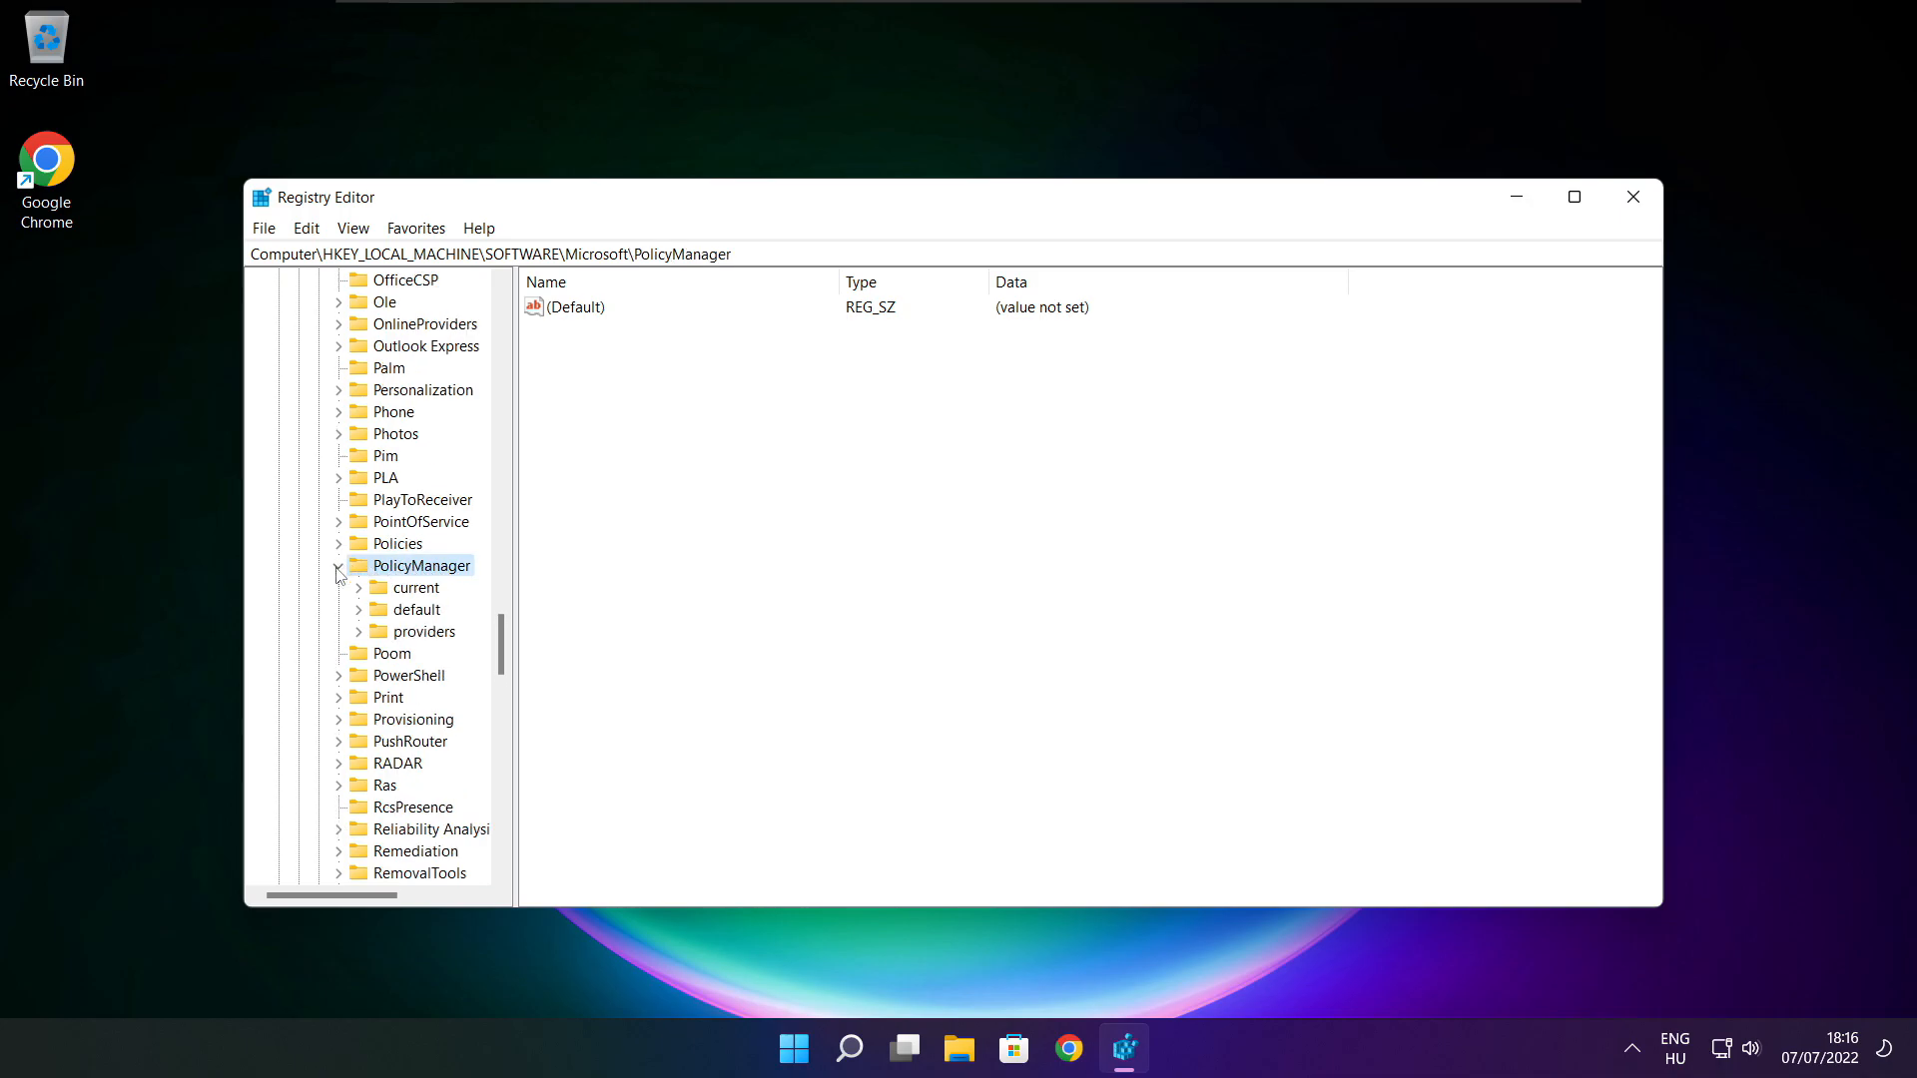
{"action": "left_click", "coordinate": [414, 611]}
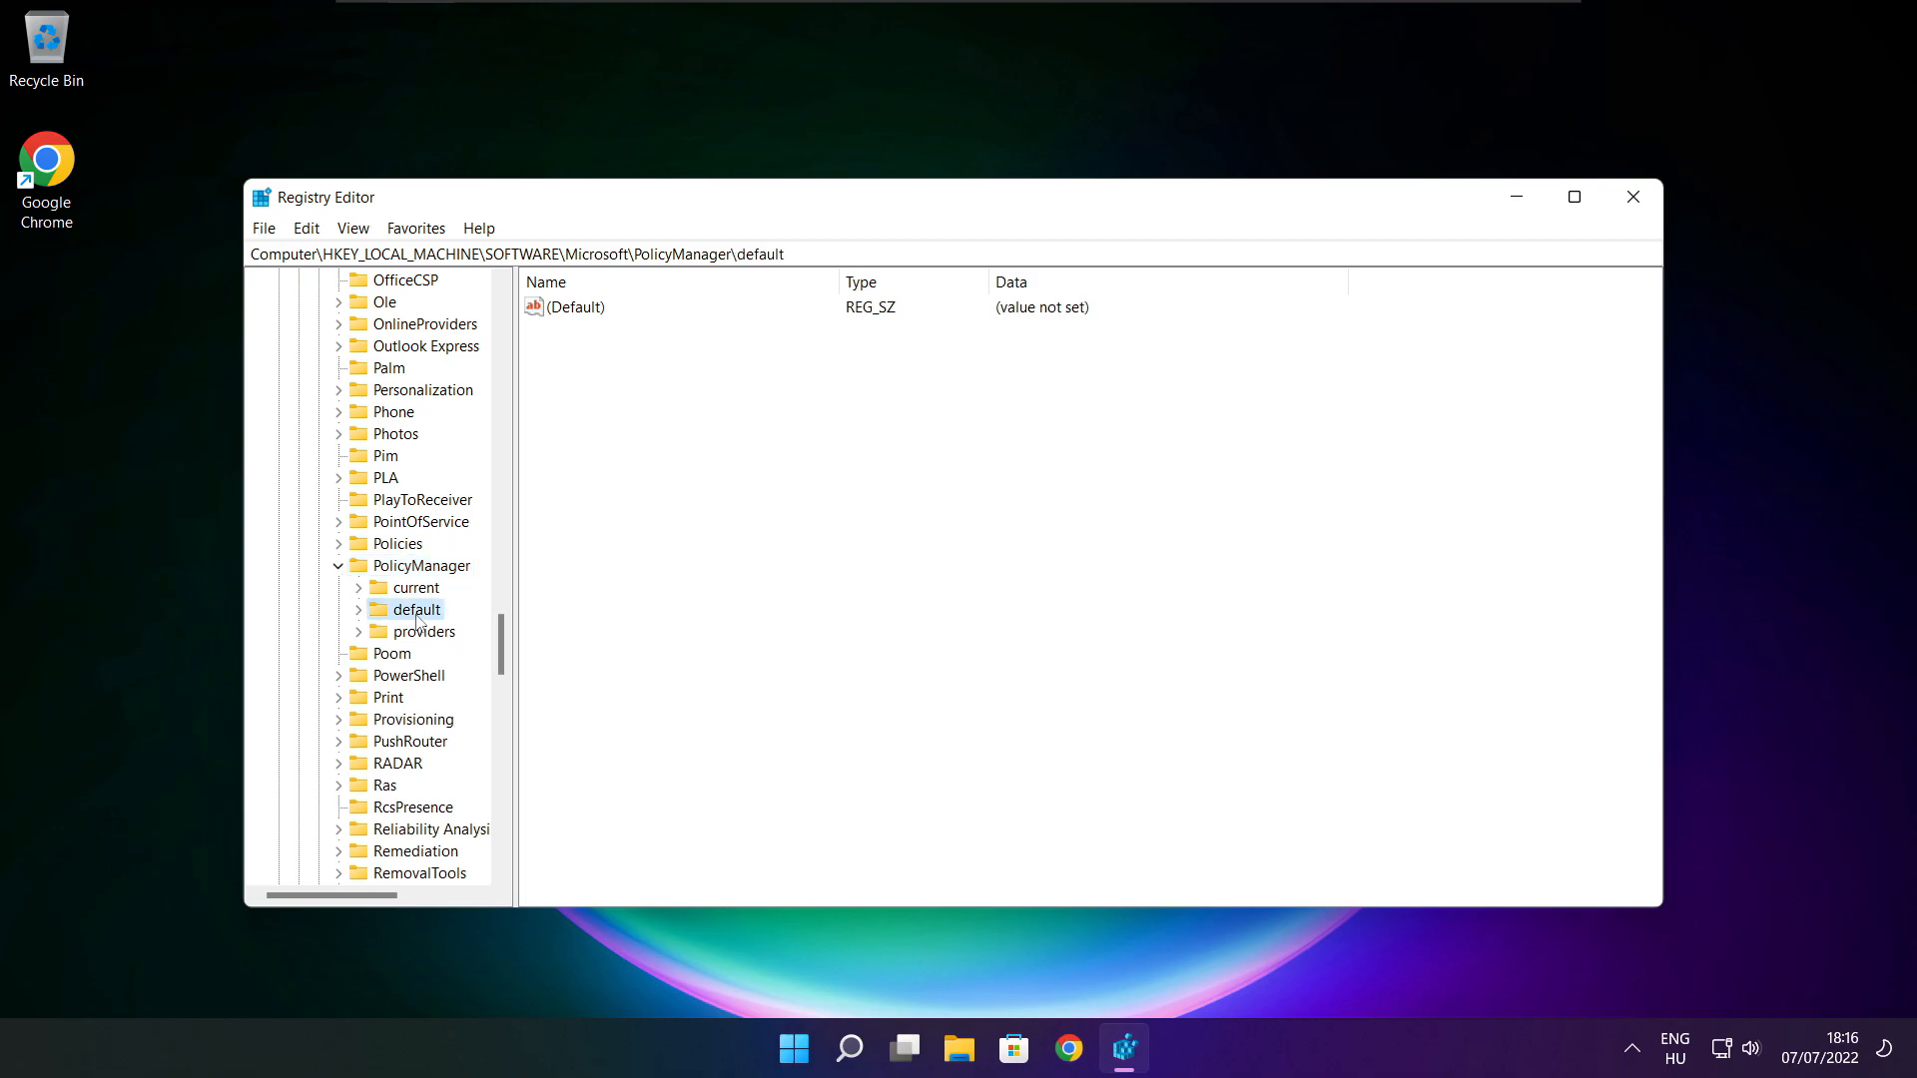
{"action": "left_click", "coordinate": [358, 611]}
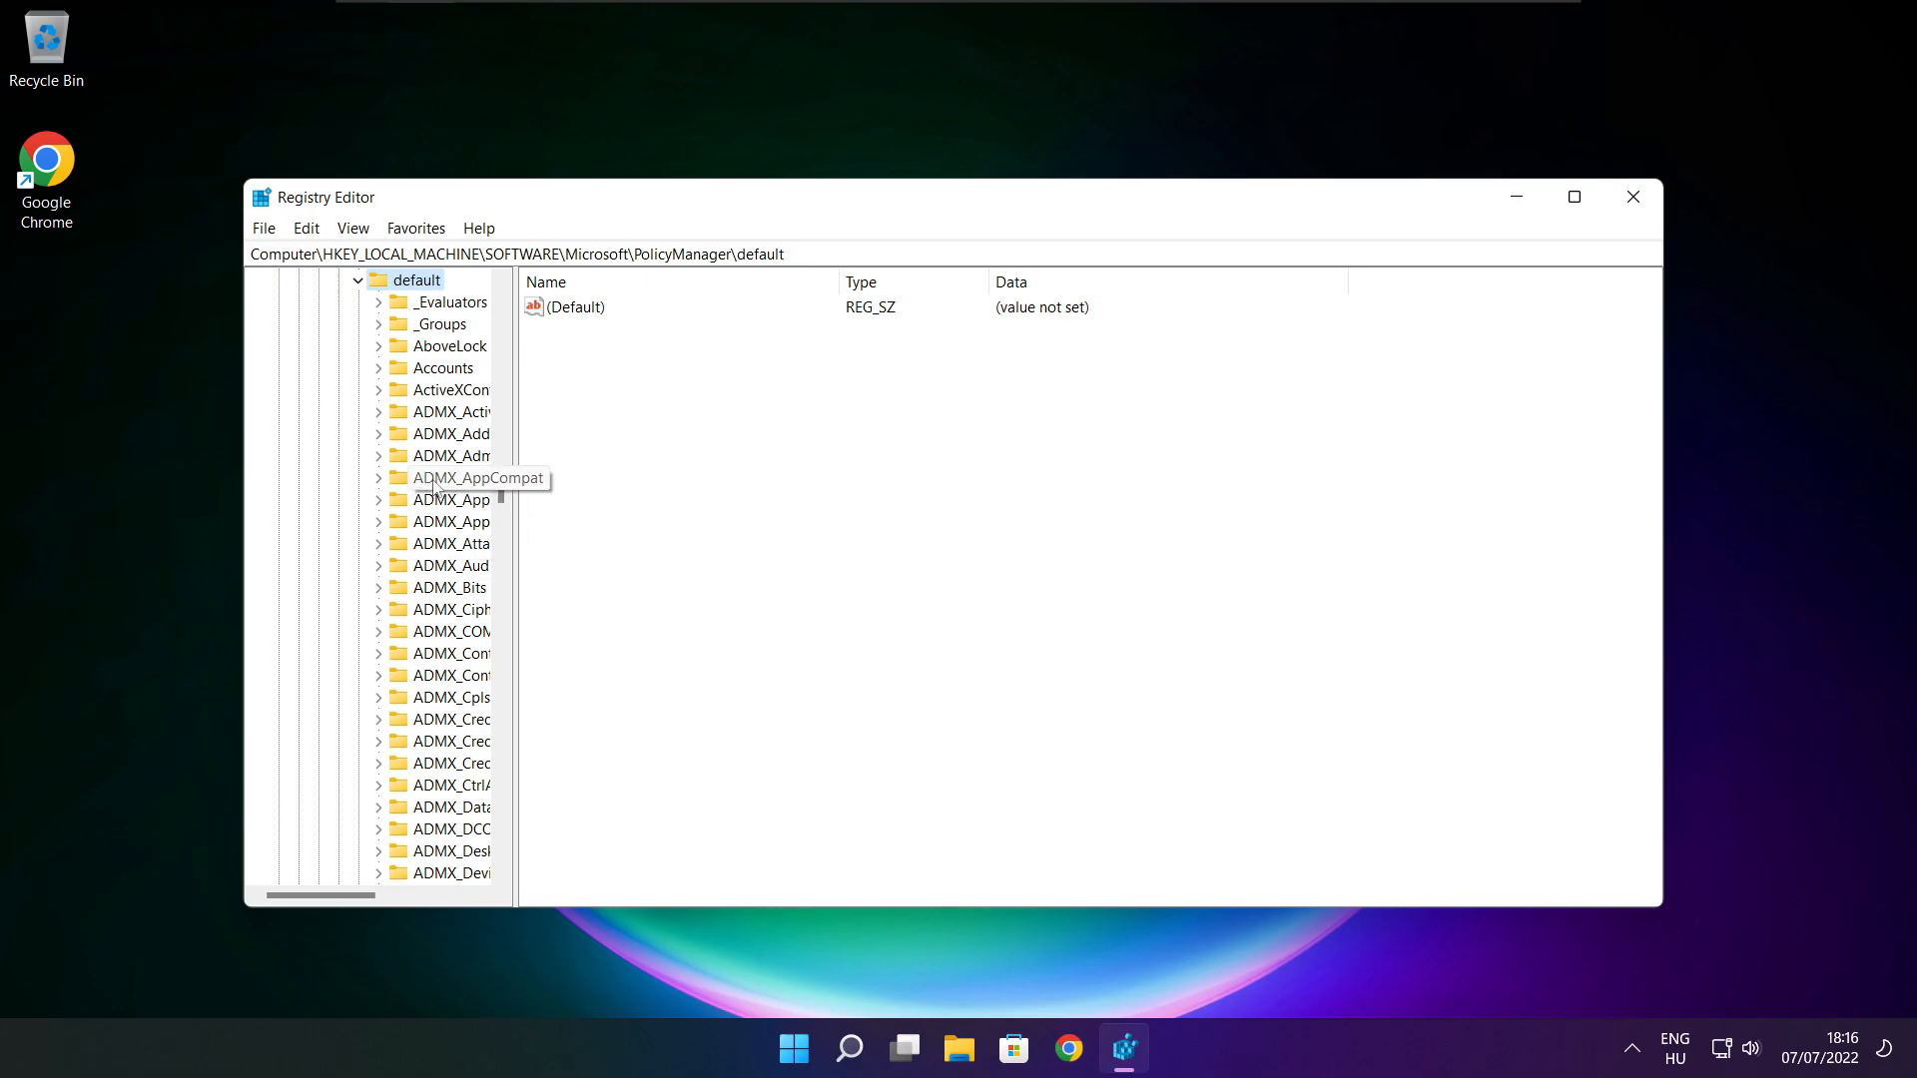
Step: Widen the key tree and go to ApplicationManagement\AllowGameDVR under the default key
{"action": "scroll", "coordinate": [443, 439], "scroll_direction": "down", "scroll_amount": 13}
{"action": "scroll", "coordinate": [443, 439], "scroll_direction": "down", "scroll_amount": 20}
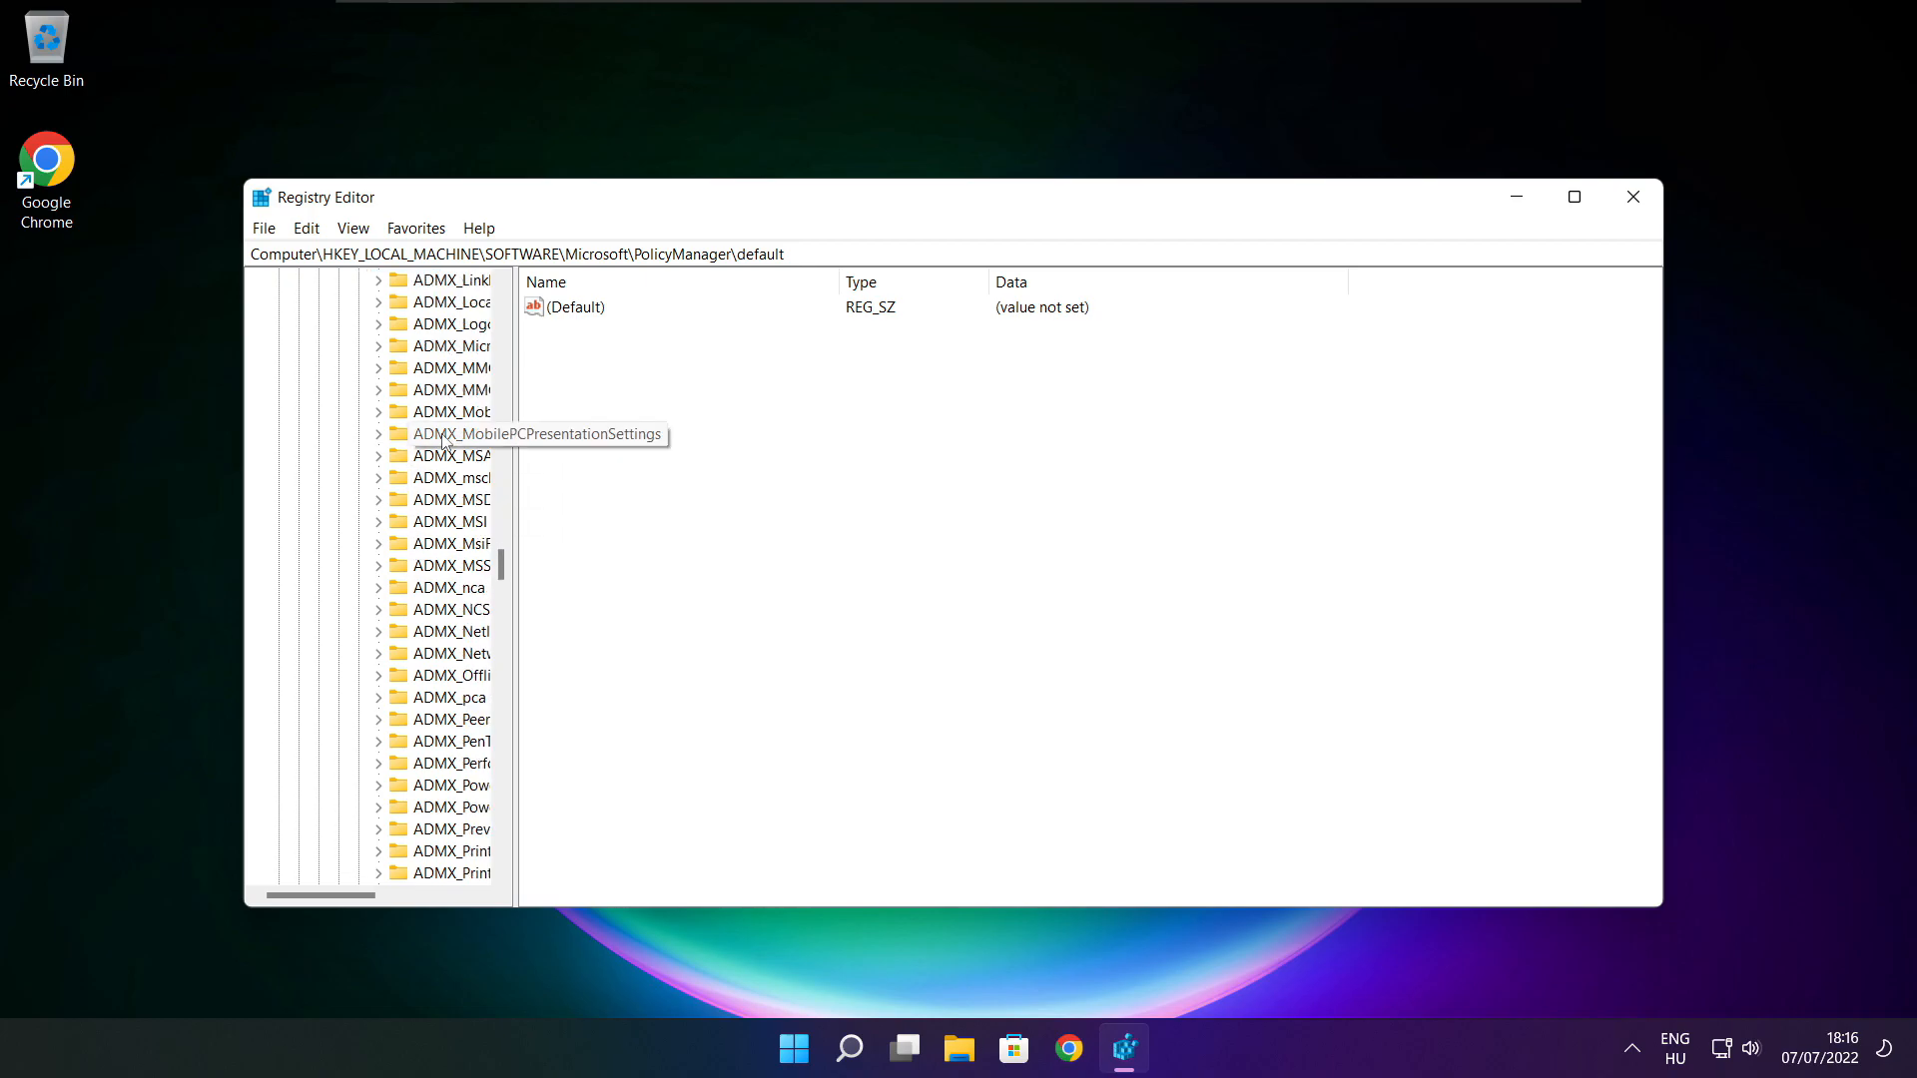
{"action": "left_click_drag", "start_coordinate": [513, 428], "coordinate": [632, 432]}
{"action": "scroll", "coordinate": [464, 419], "scroll_direction": "up", "scroll_amount": 1}
{"action": "left_click", "coordinate": [464, 412]}
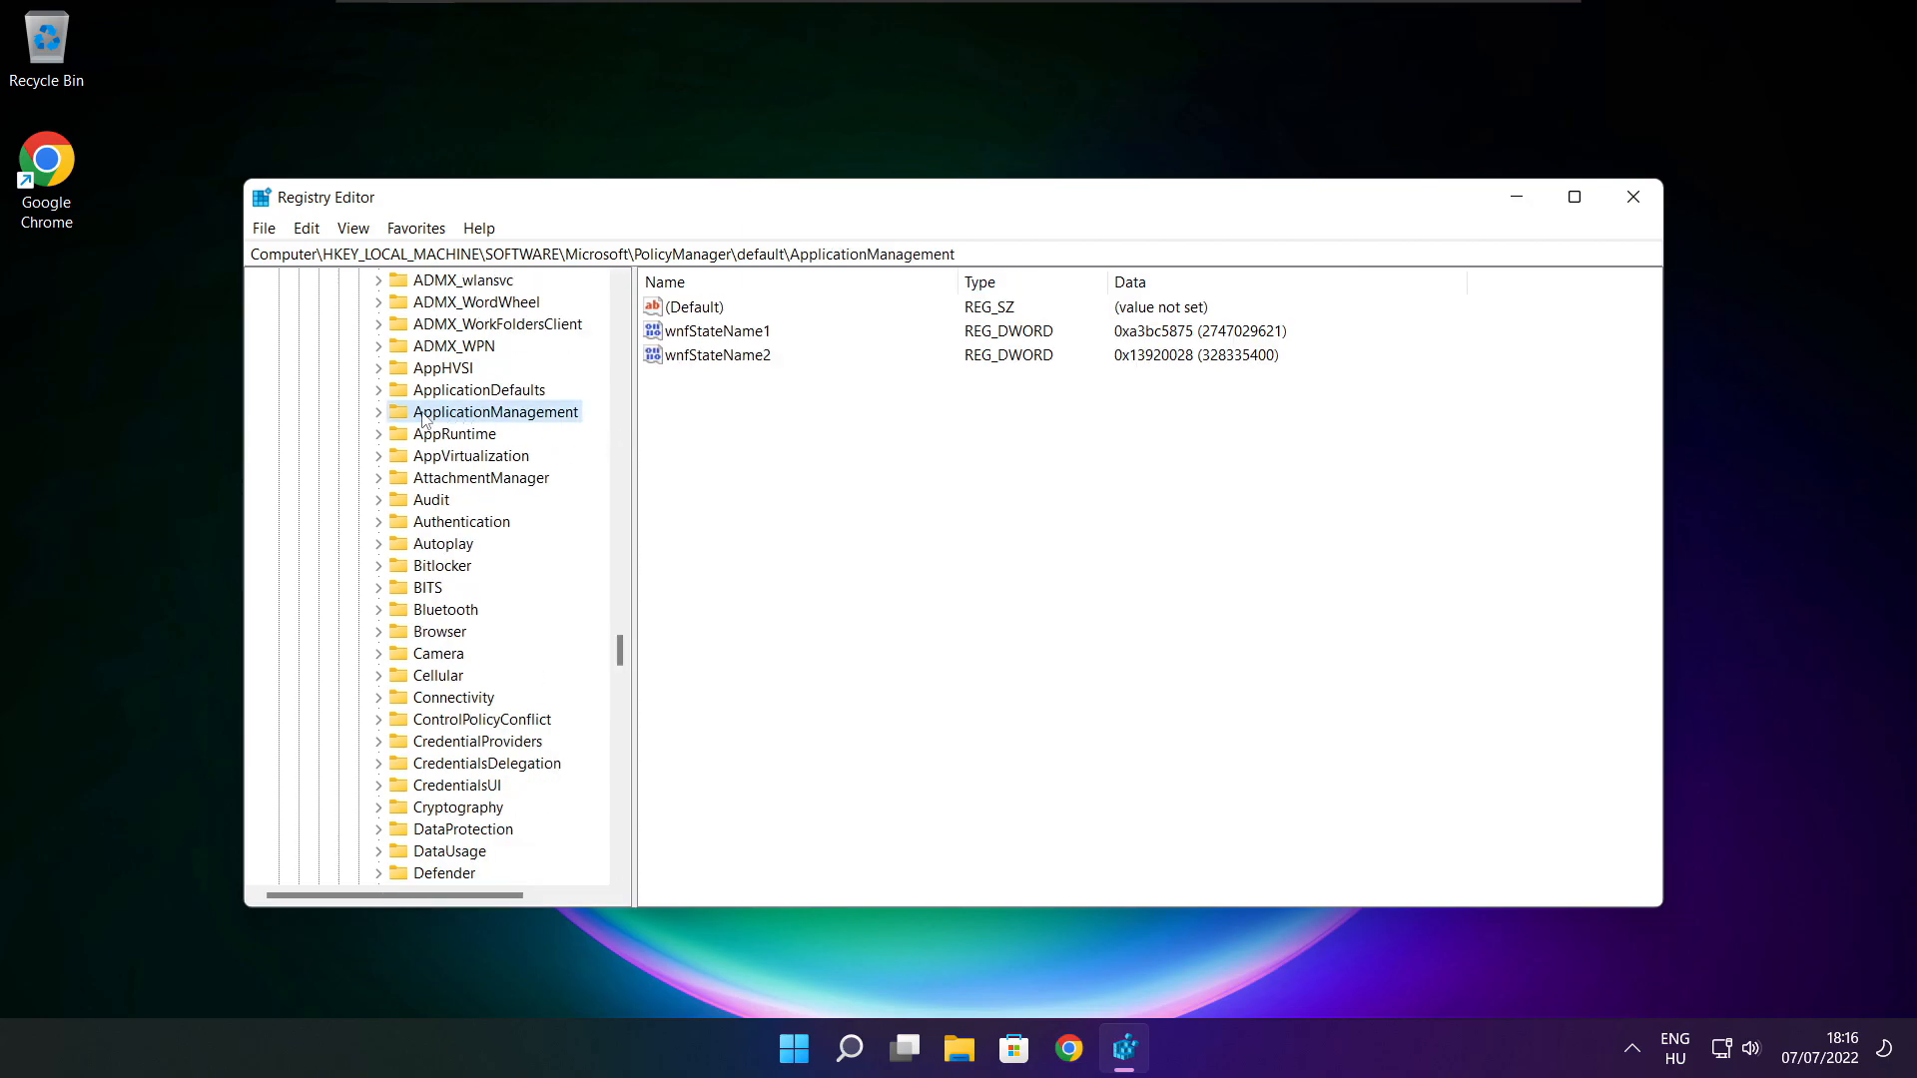
{"action": "left_click", "coordinate": [378, 413]}
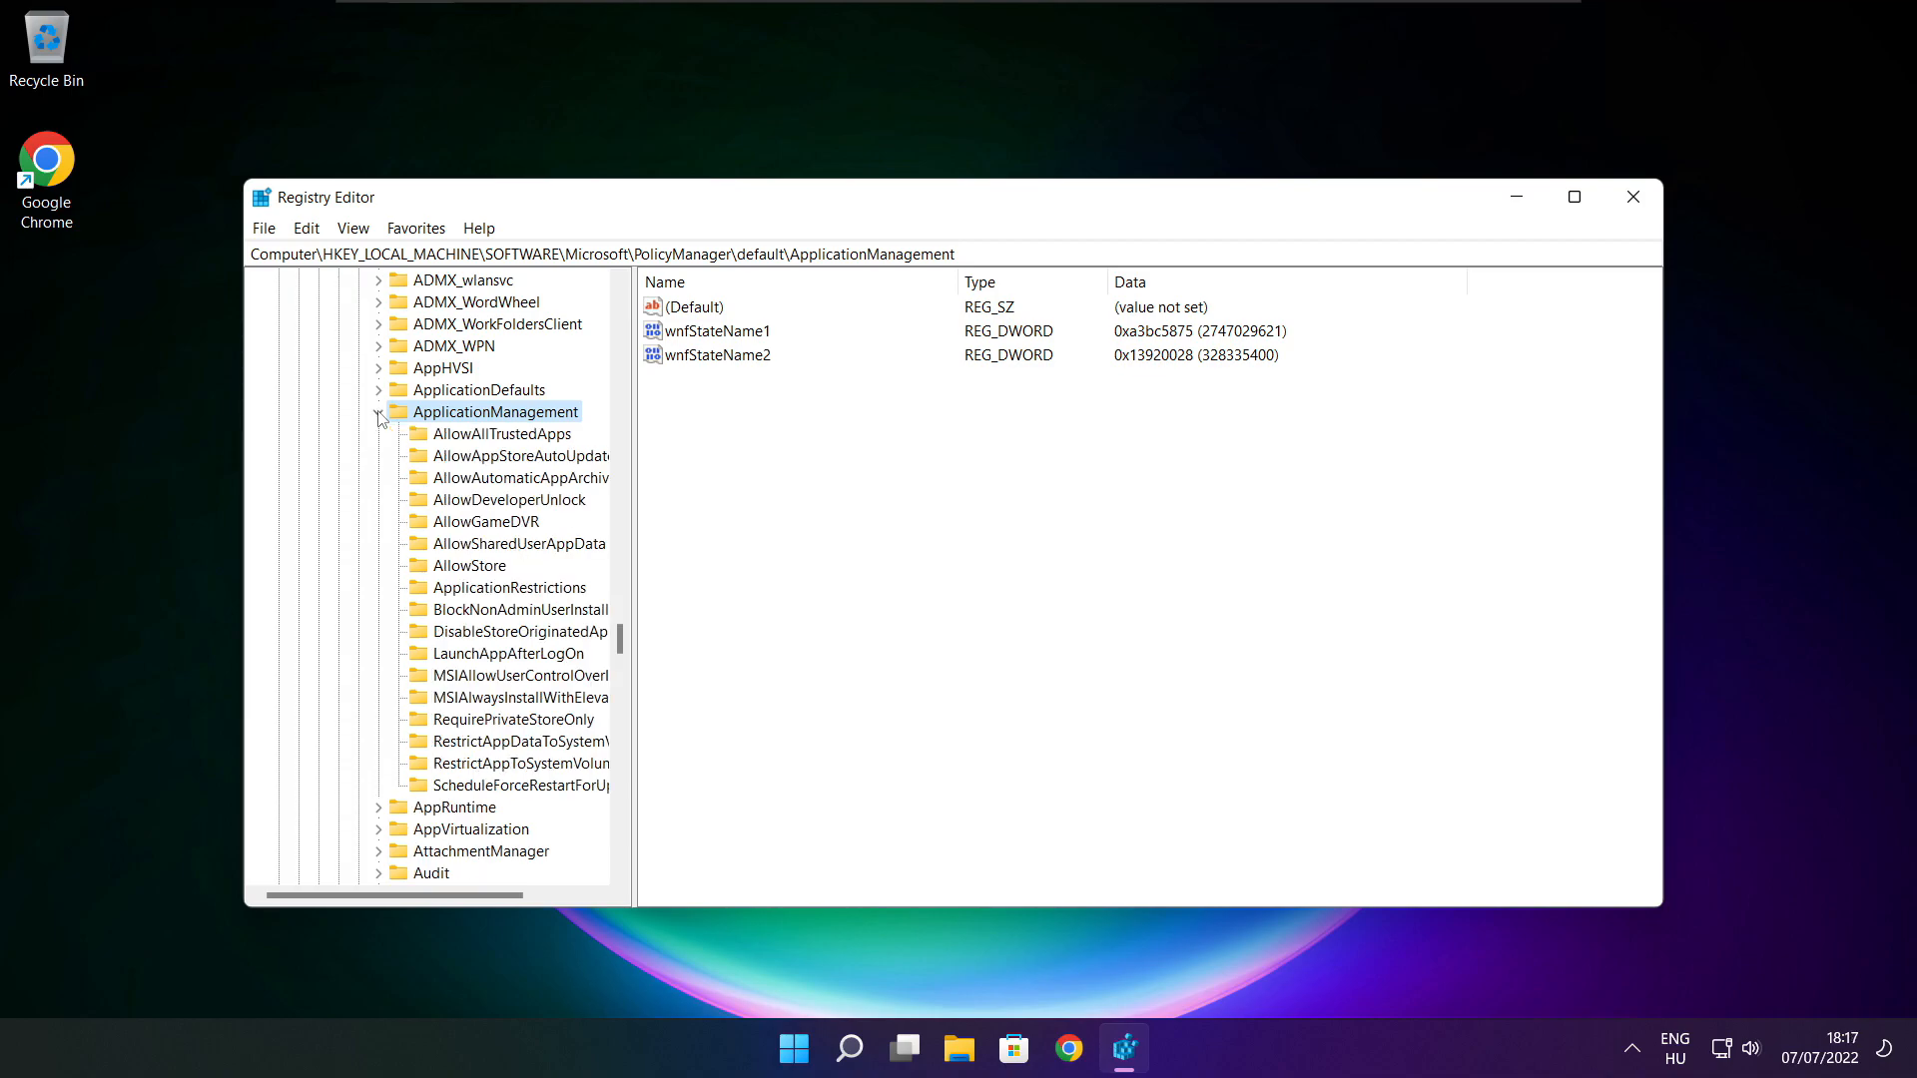
{"action": "left_click_drag", "start_coordinate": [635, 502], "coordinate": [655, 502]}
{"action": "left_click", "coordinate": [486, 524]}
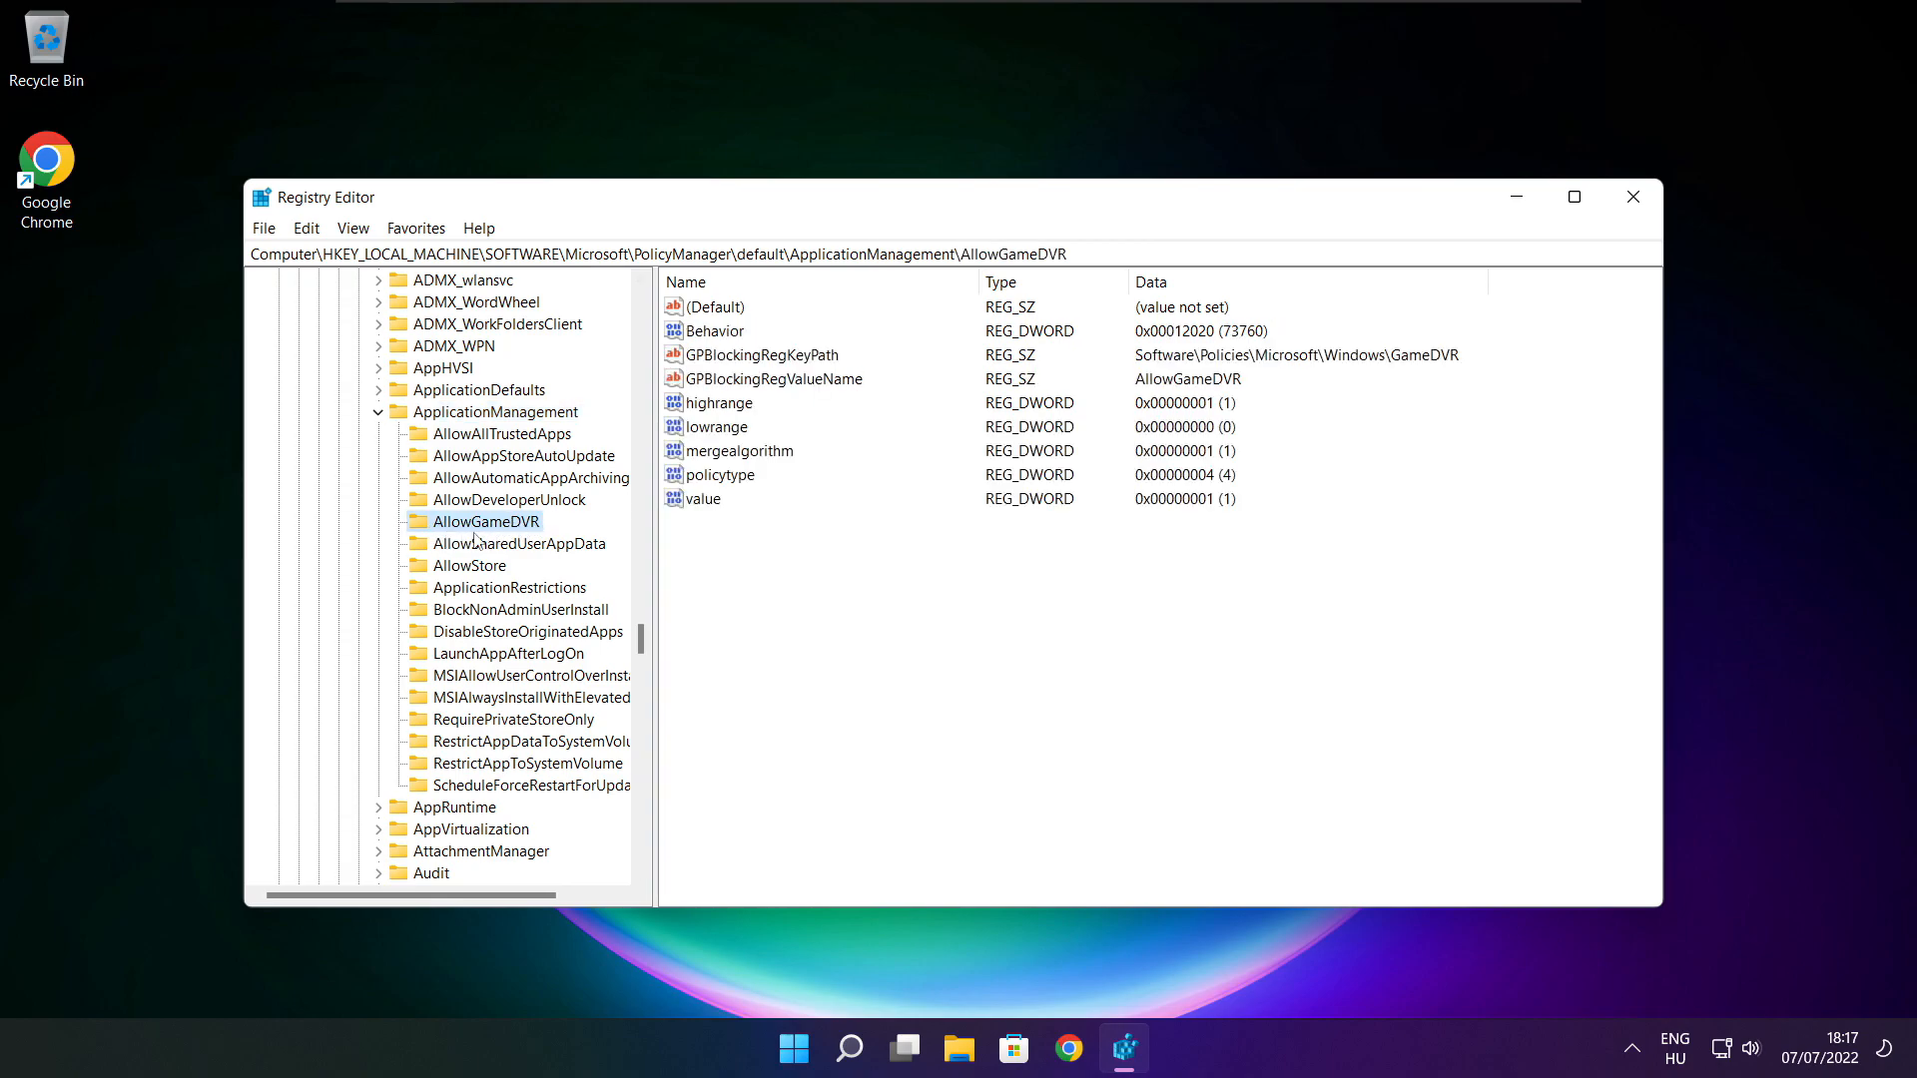
Step: Set the data of the "value" entry in AllowGameDVR to 0 and close Registry Editor
{"action": "left_click", "coordinate": [682, 501]}
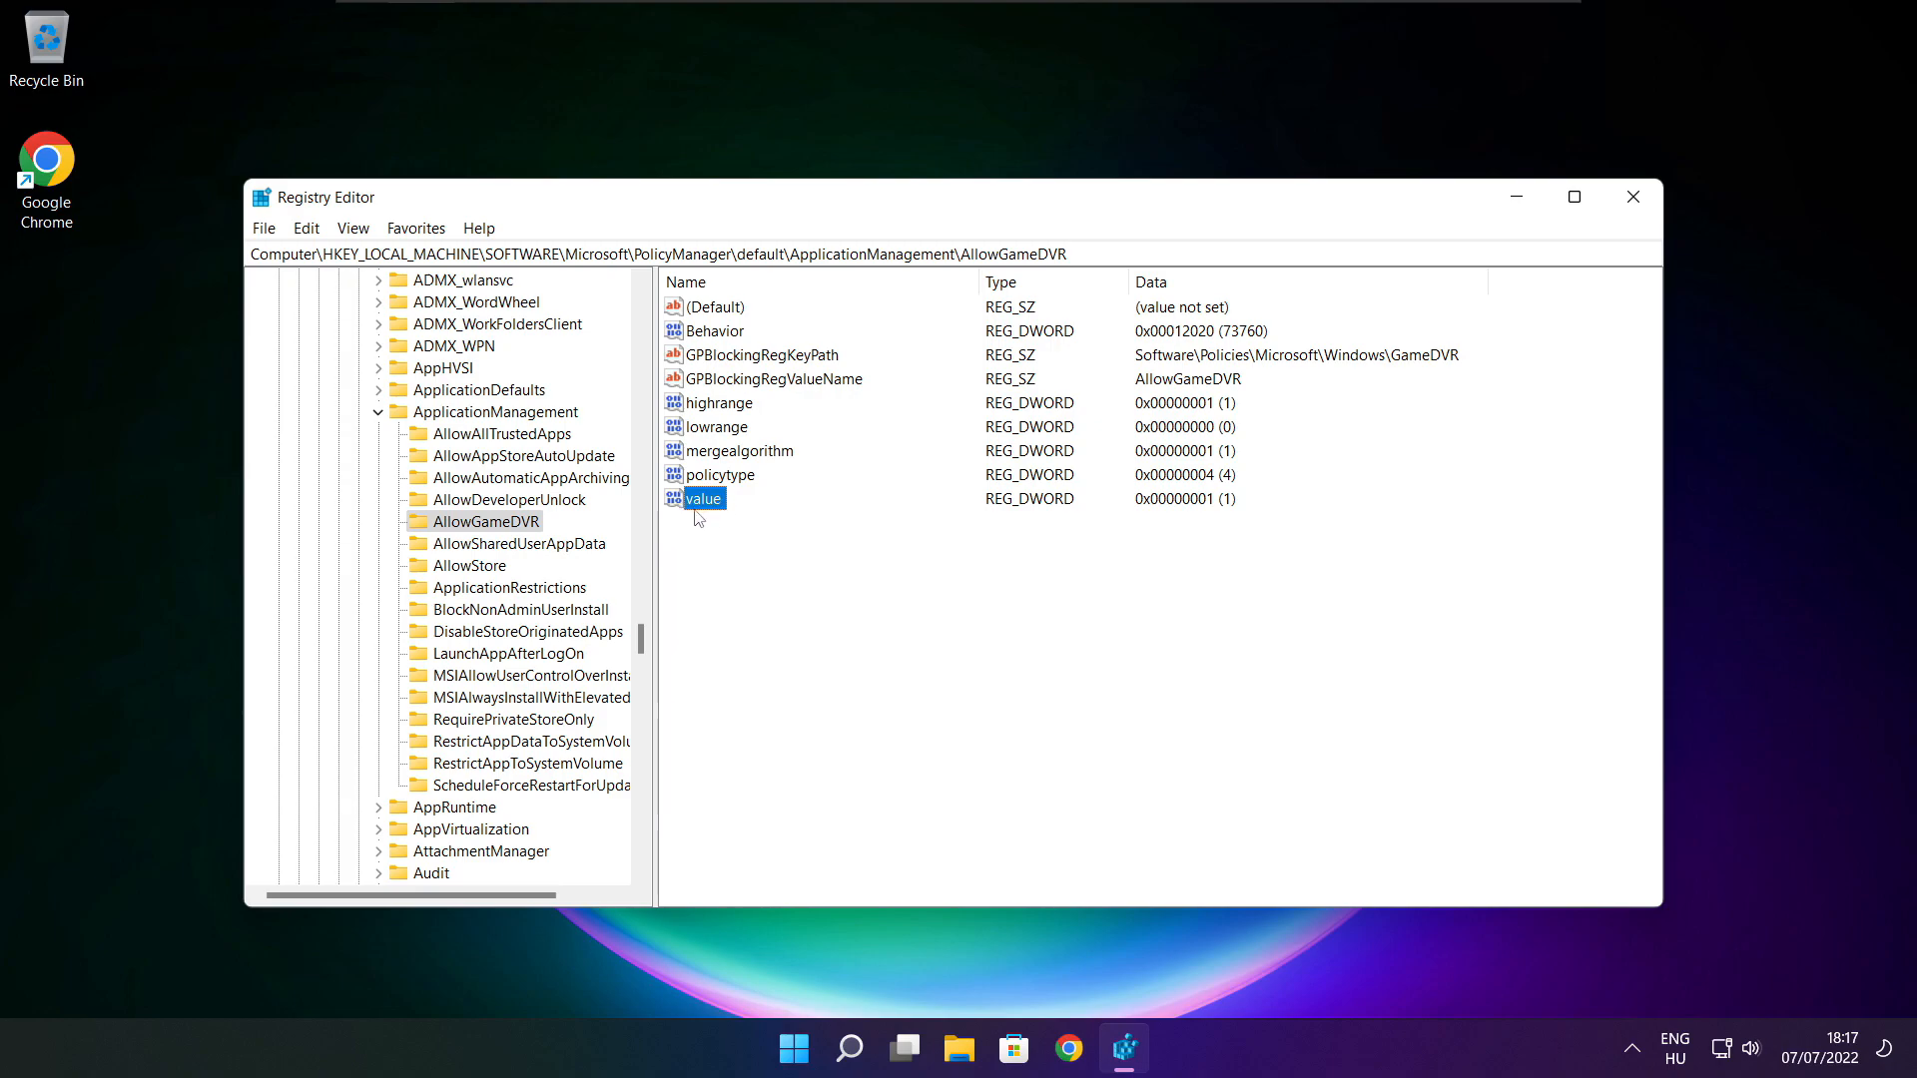
{"action": "double_click", "coordinate": [712, 501]}
{"action": "left_click_drag", "start_coordinate": [536, 324], "coordinate": [974, 398]}
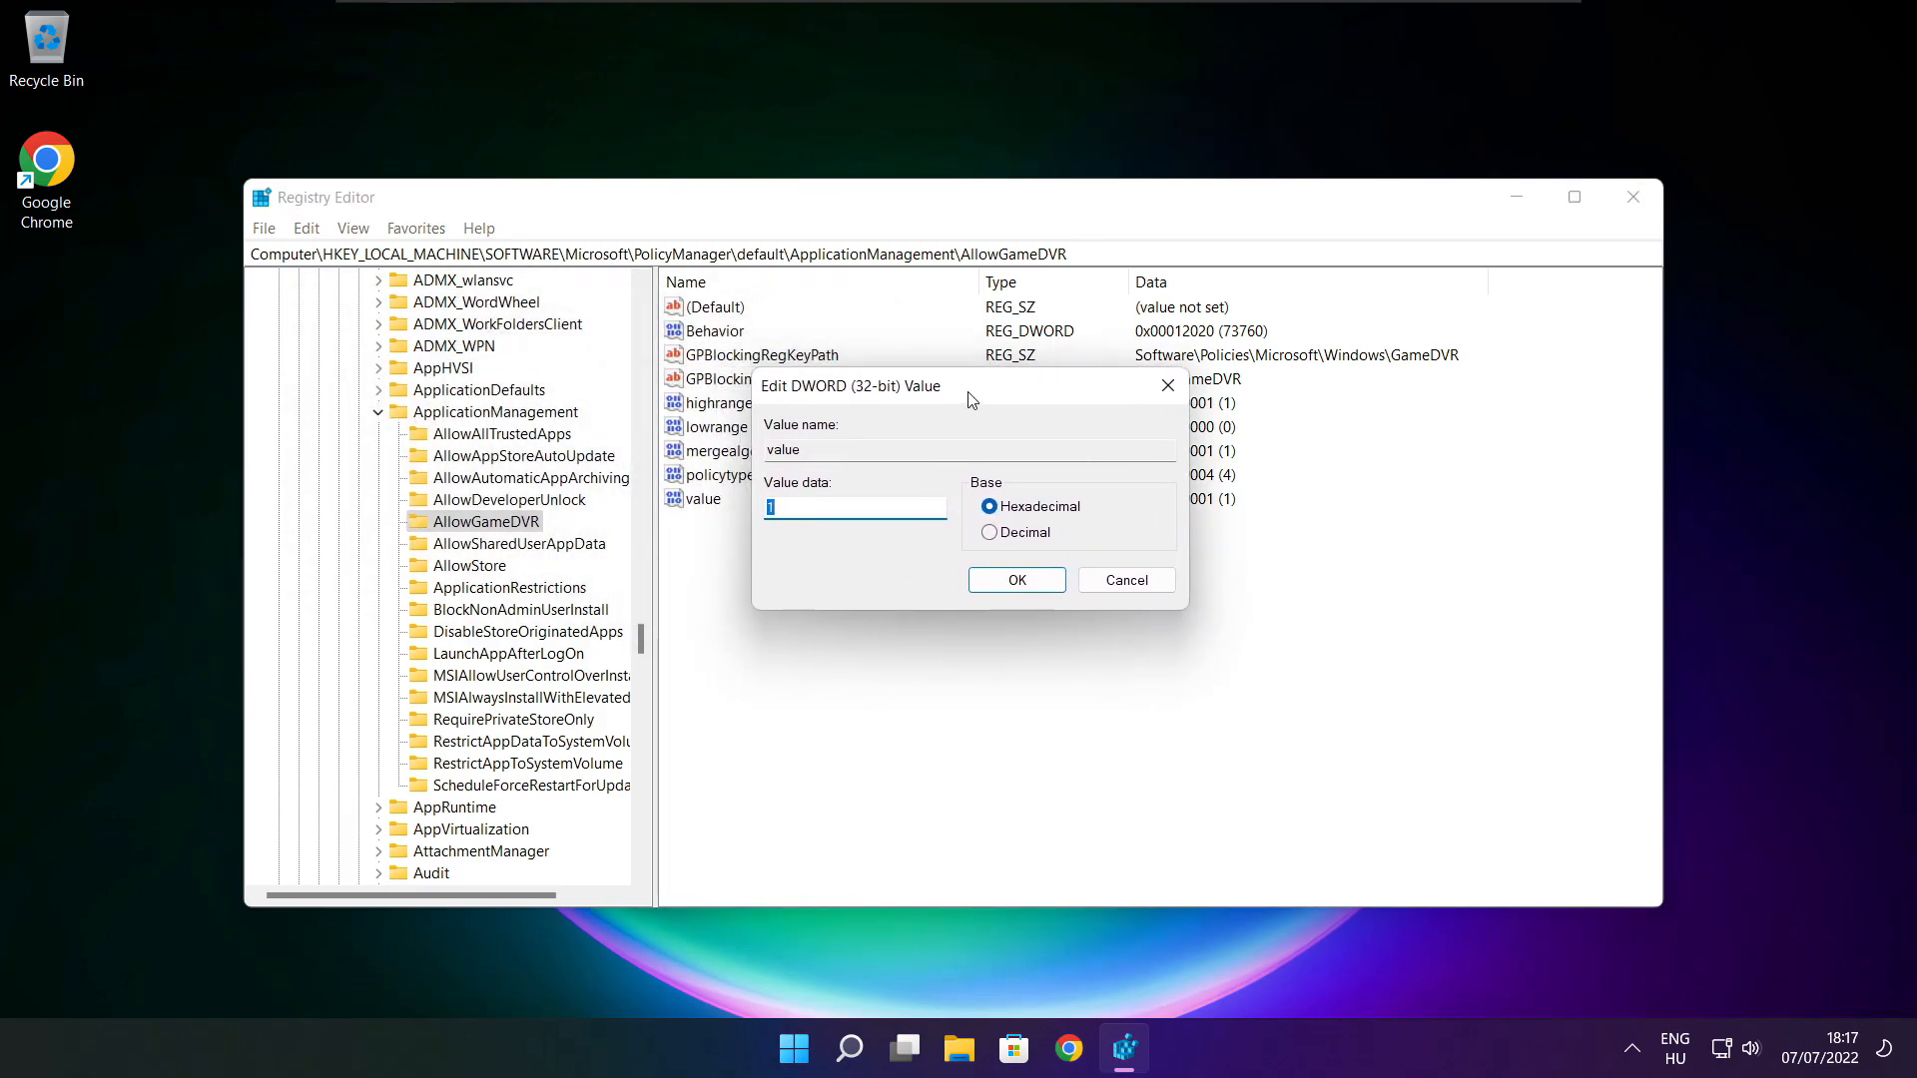
{"action": "left_click_drag", "start_coordinate": [795, 508], "coordinate": [765, 508]}
{"action": "left_click", "coordinate": [1015, 583]}
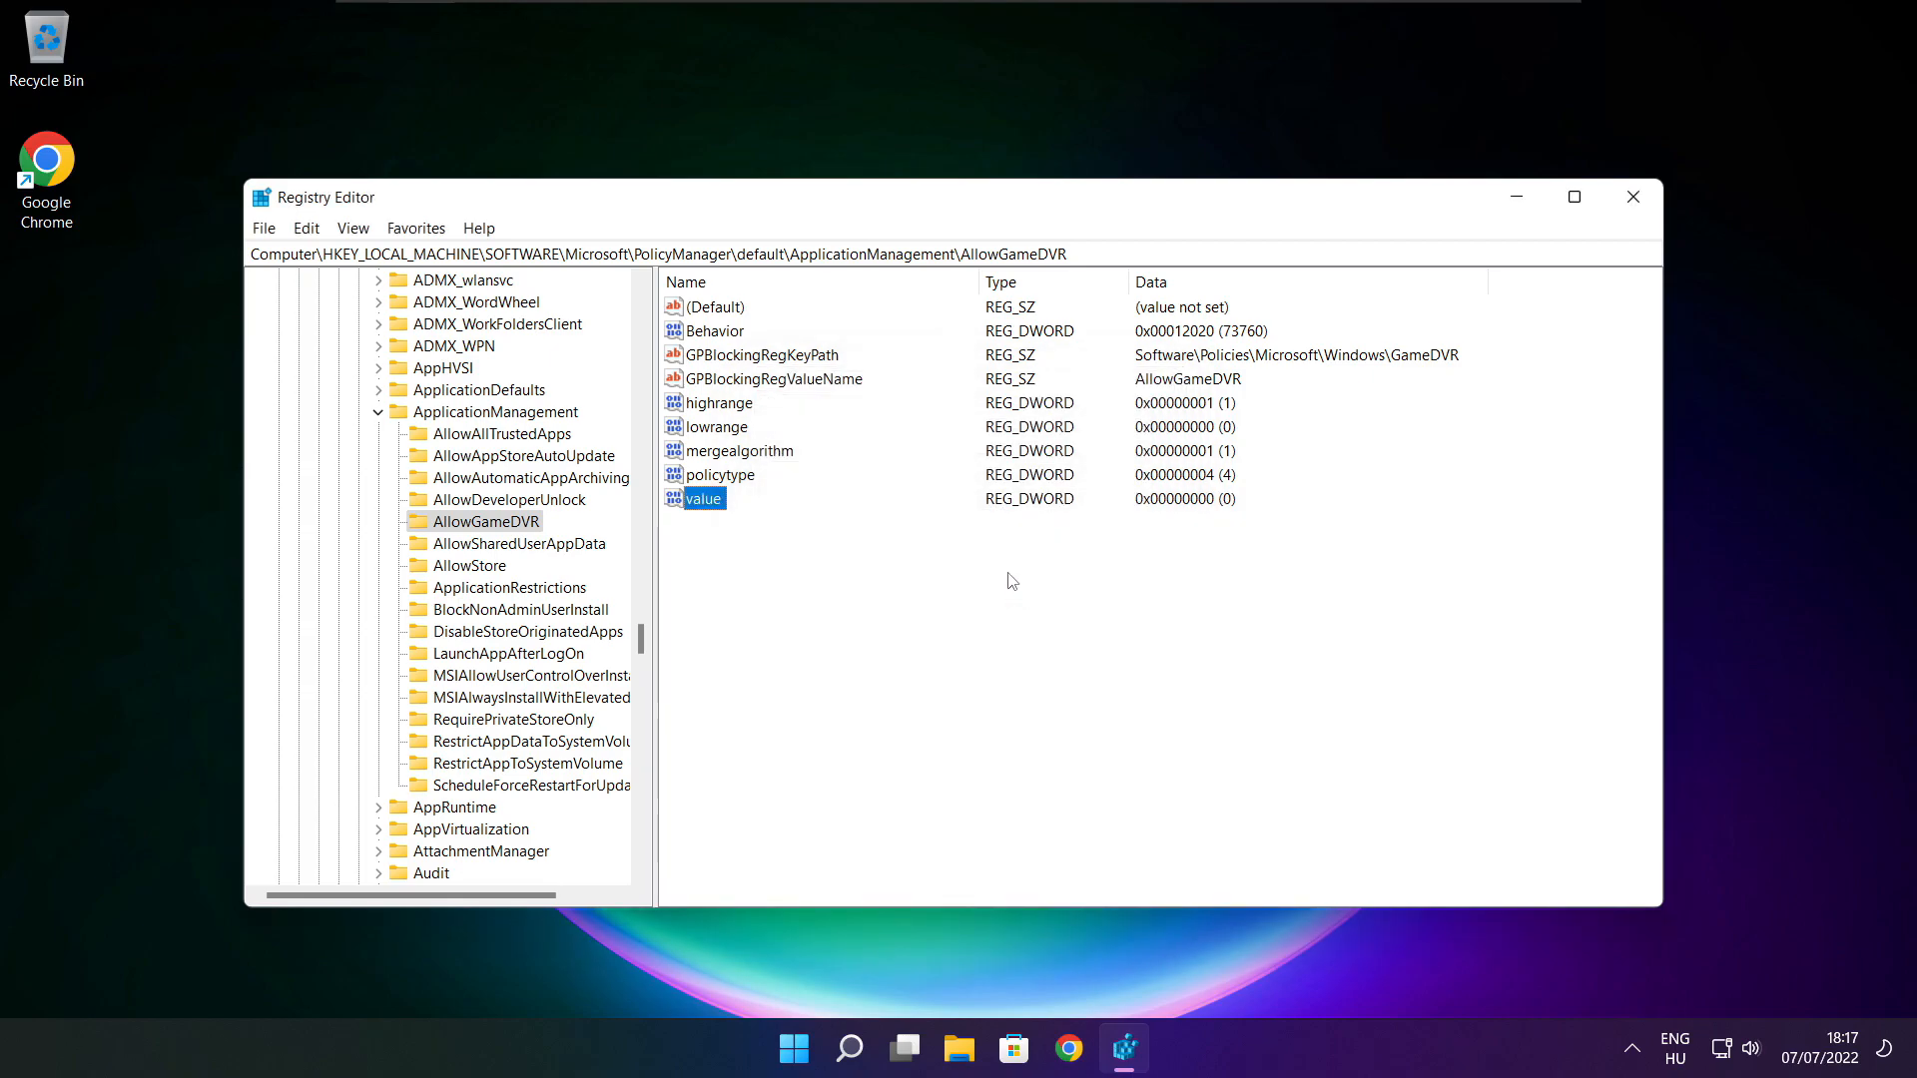
{"action": "left_click", "coordinate": [1636, 204]}
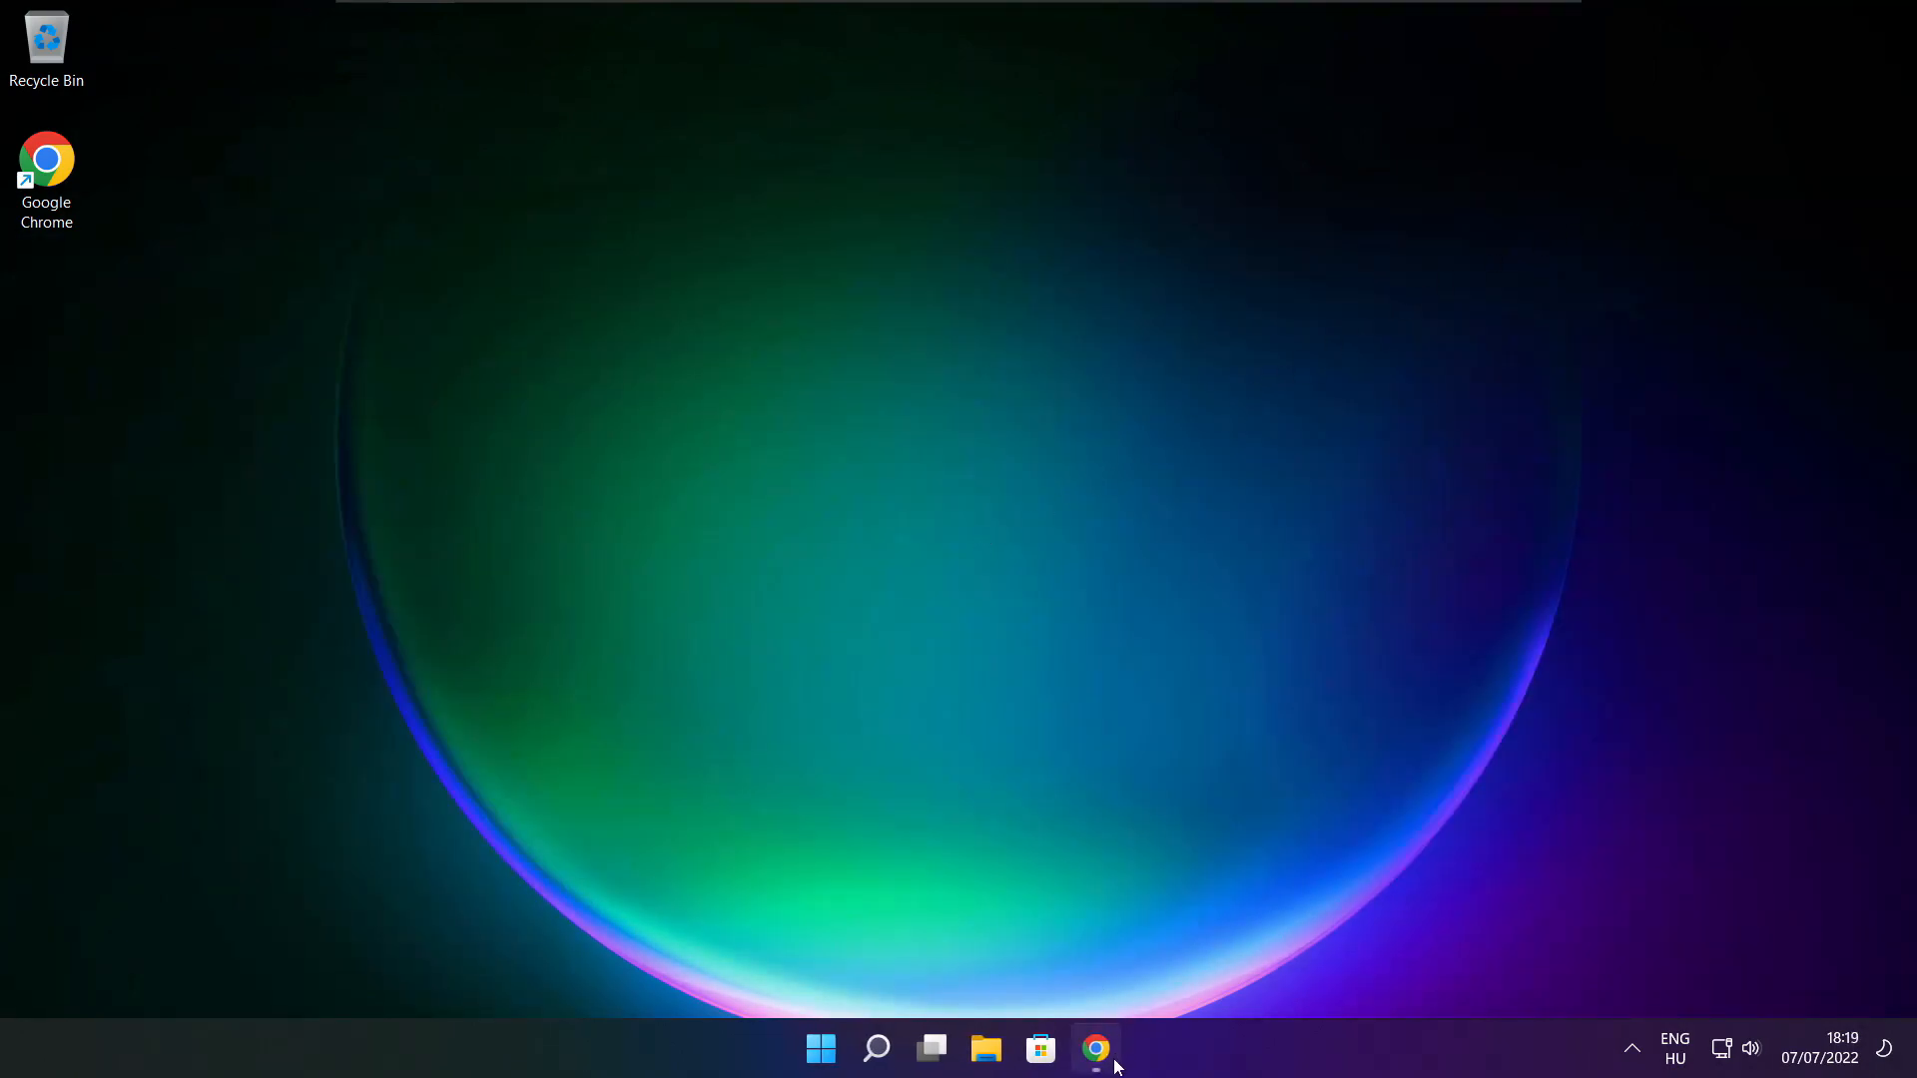
Step: Switch to Chrome and download the DirectX End-User Runtime Web Installer from the open microsoft.com Download Center page
{"action": "left_click", "coordinate": [1058, 999]}
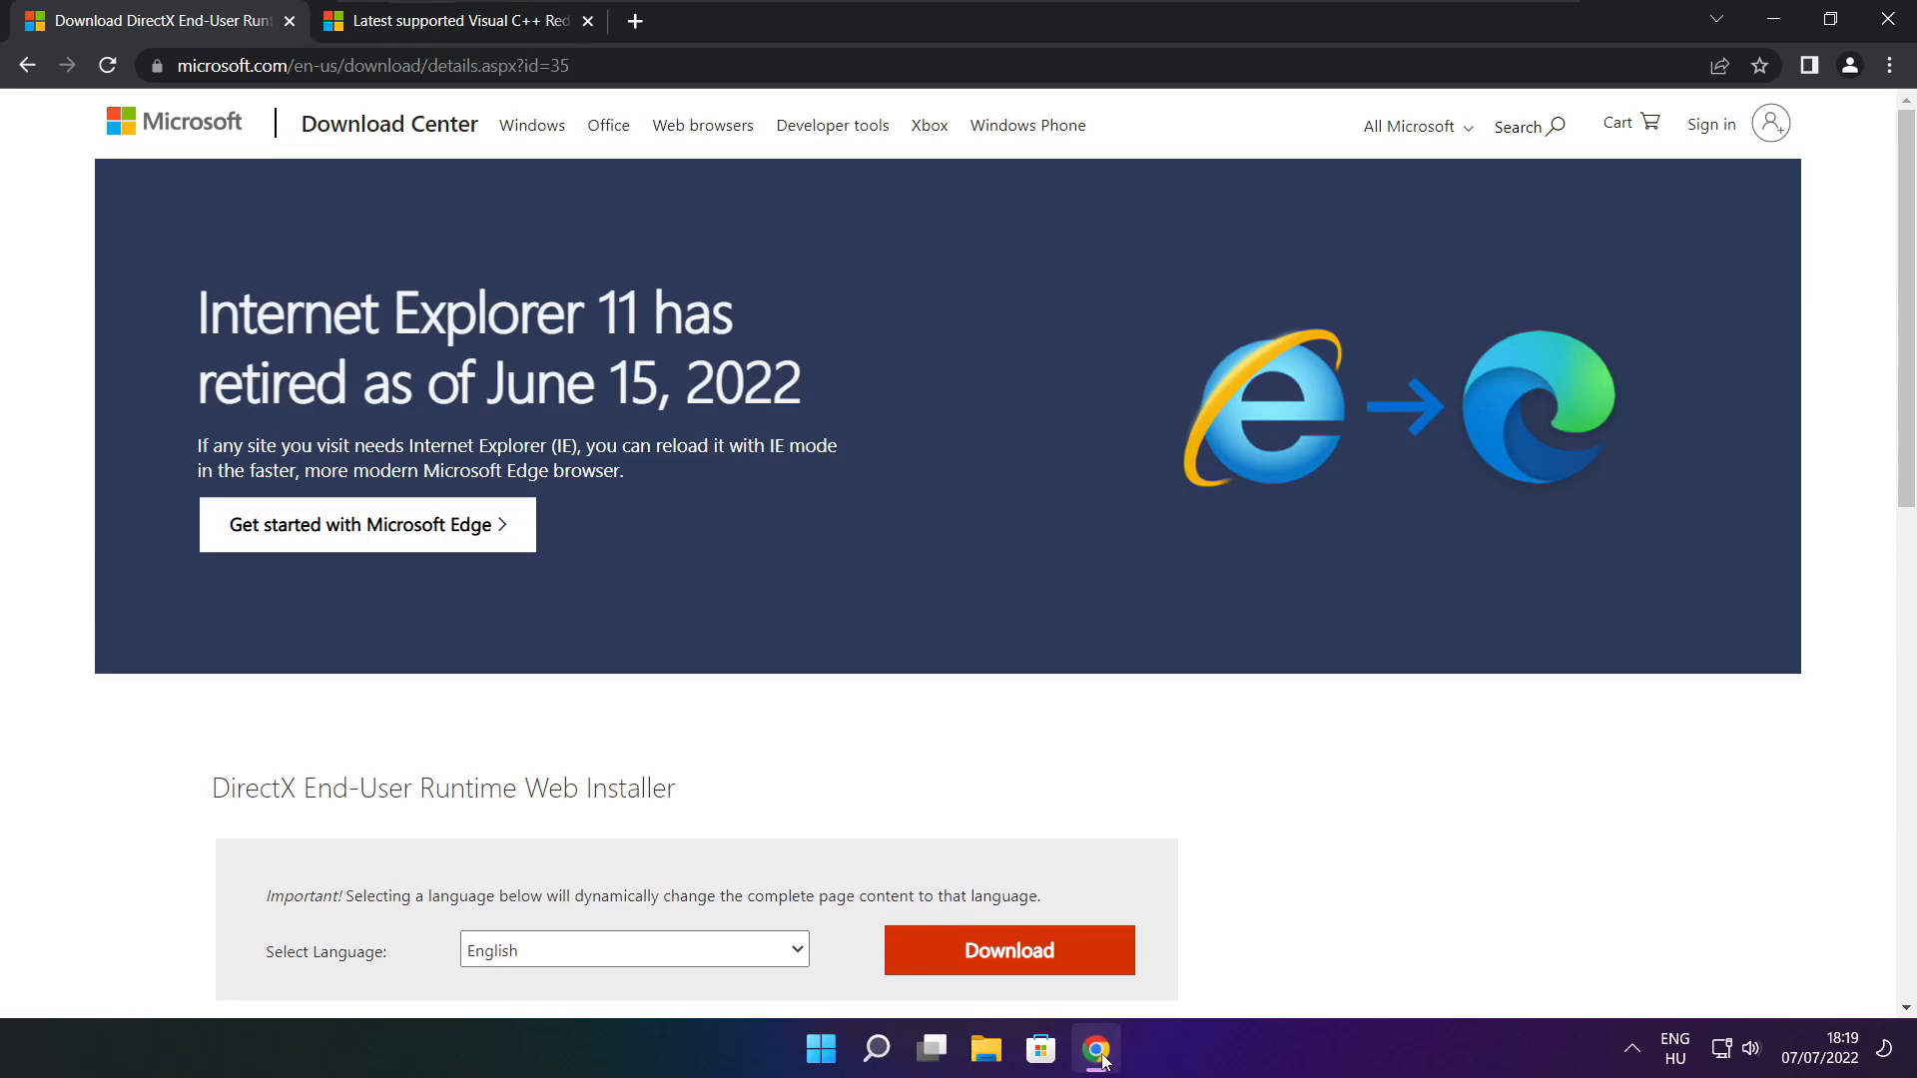
{"action": "left_click", "coordinate": [544, 65]}
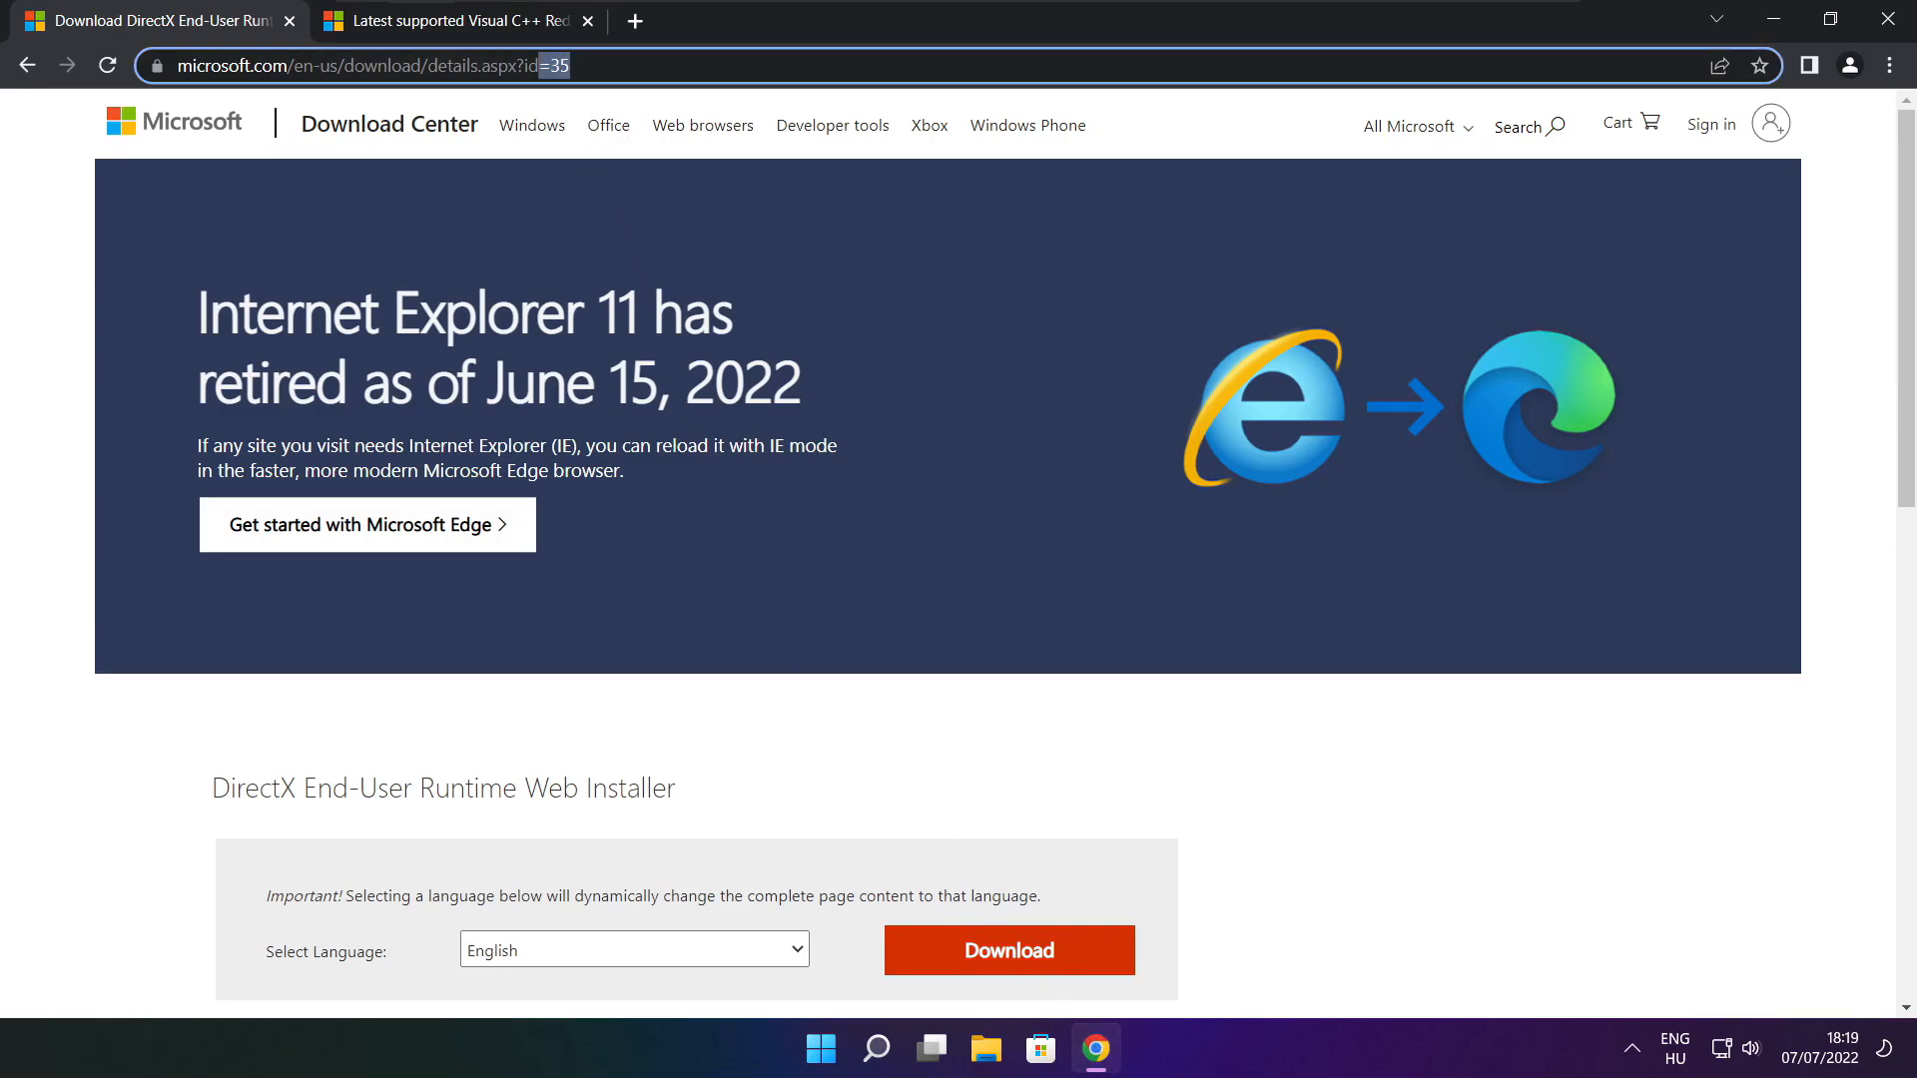
{"action": "mouse_move", "coordinate": [589, 66]}
{"action": "left_mouse_down"}
{"action": "mouse_move", "coordinate": [410, 66]}
{"action": "mouse_move", "coordinate": [599, 68]}
{"action": "left_mouse_up"}
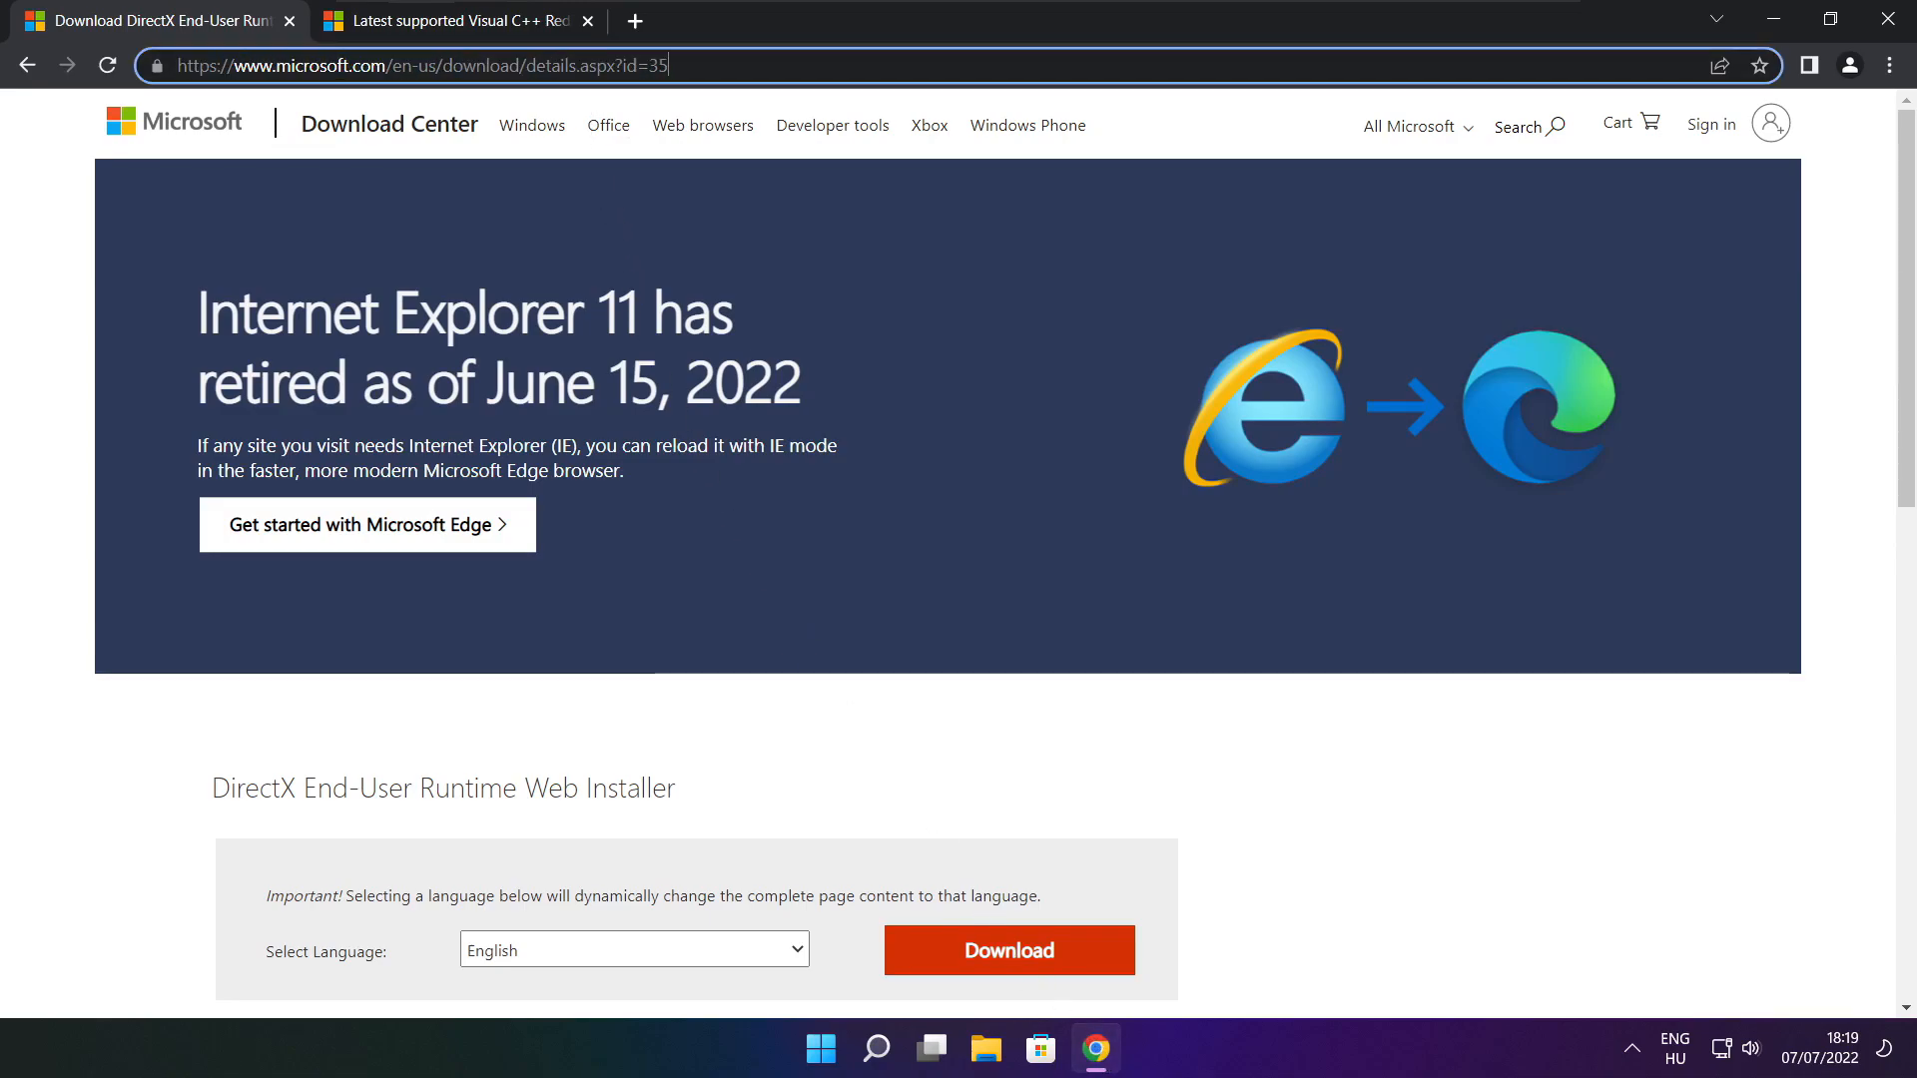
{"action": "left_click", "coordinate": [688, 724]}
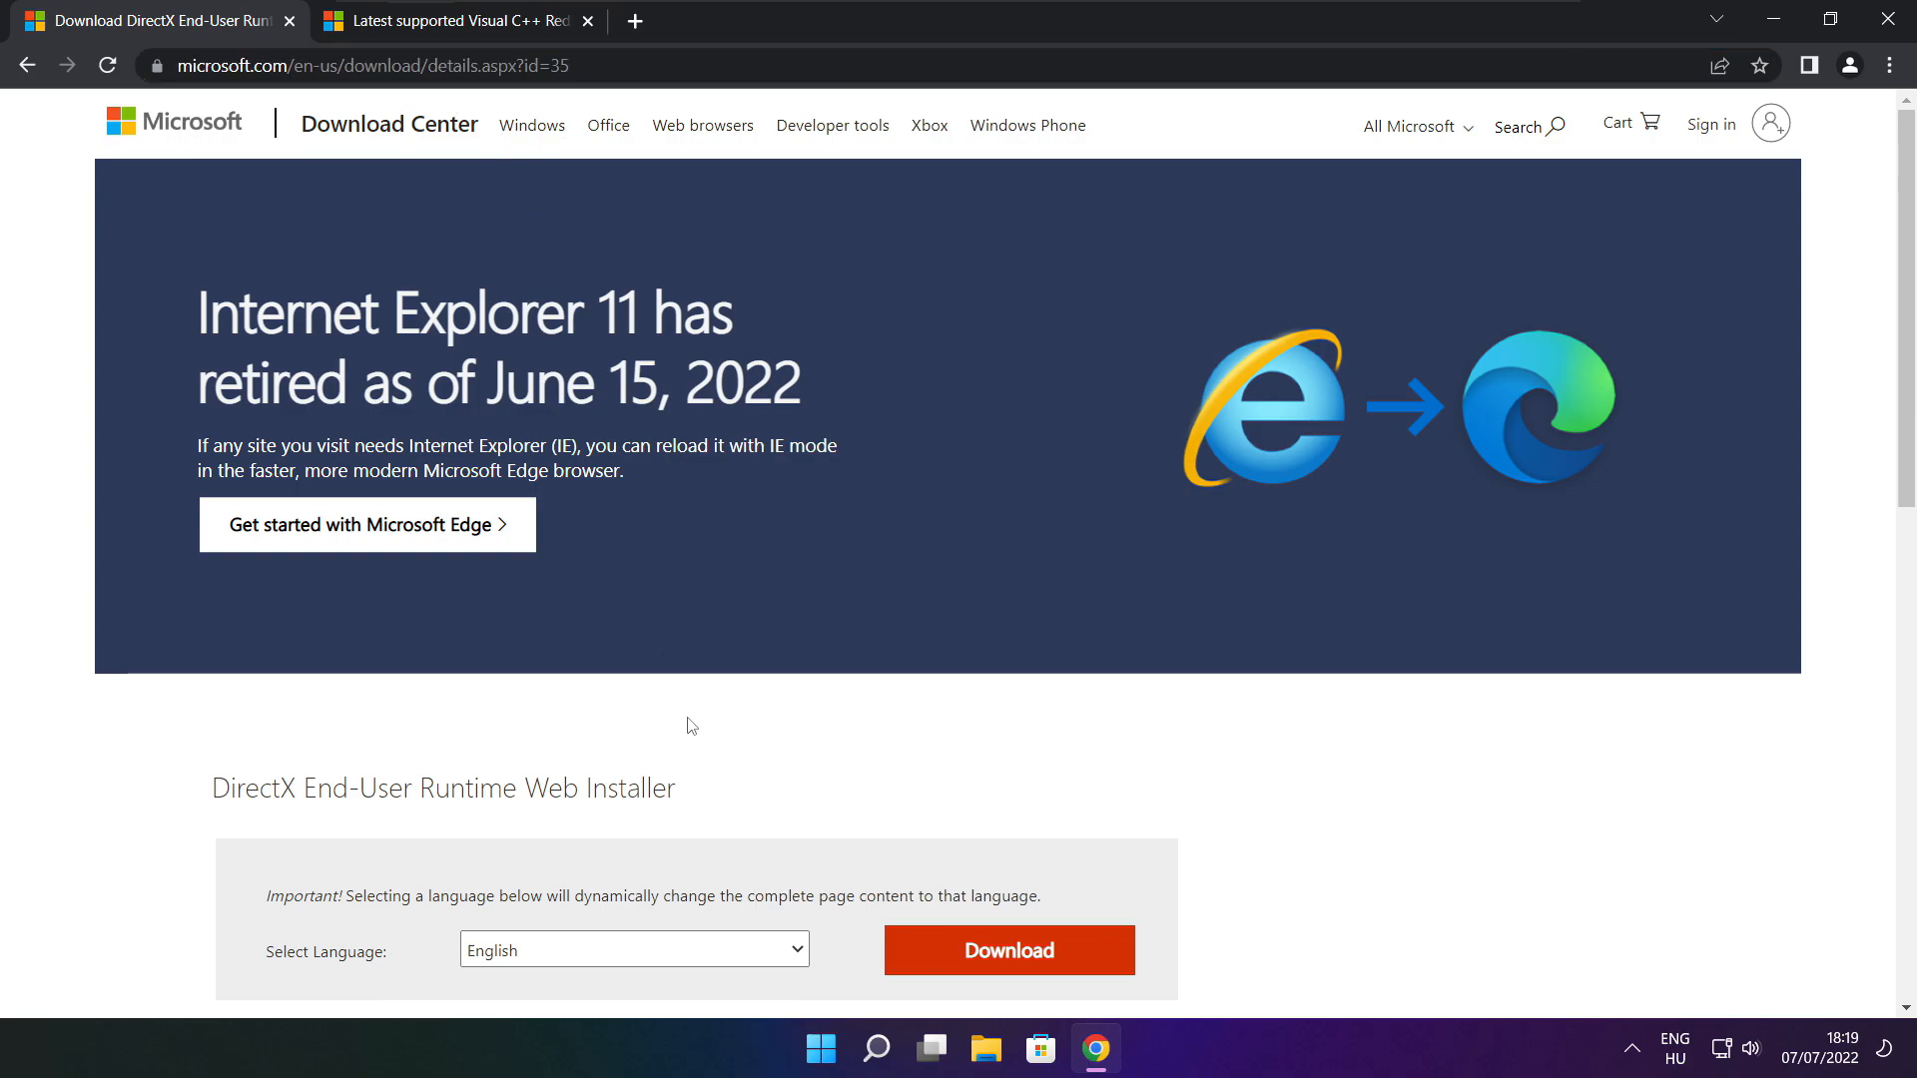
{"action": "scroll", "coordinate": [1890, 291], "scroll_direction": "down", "scroll_amount": 4}
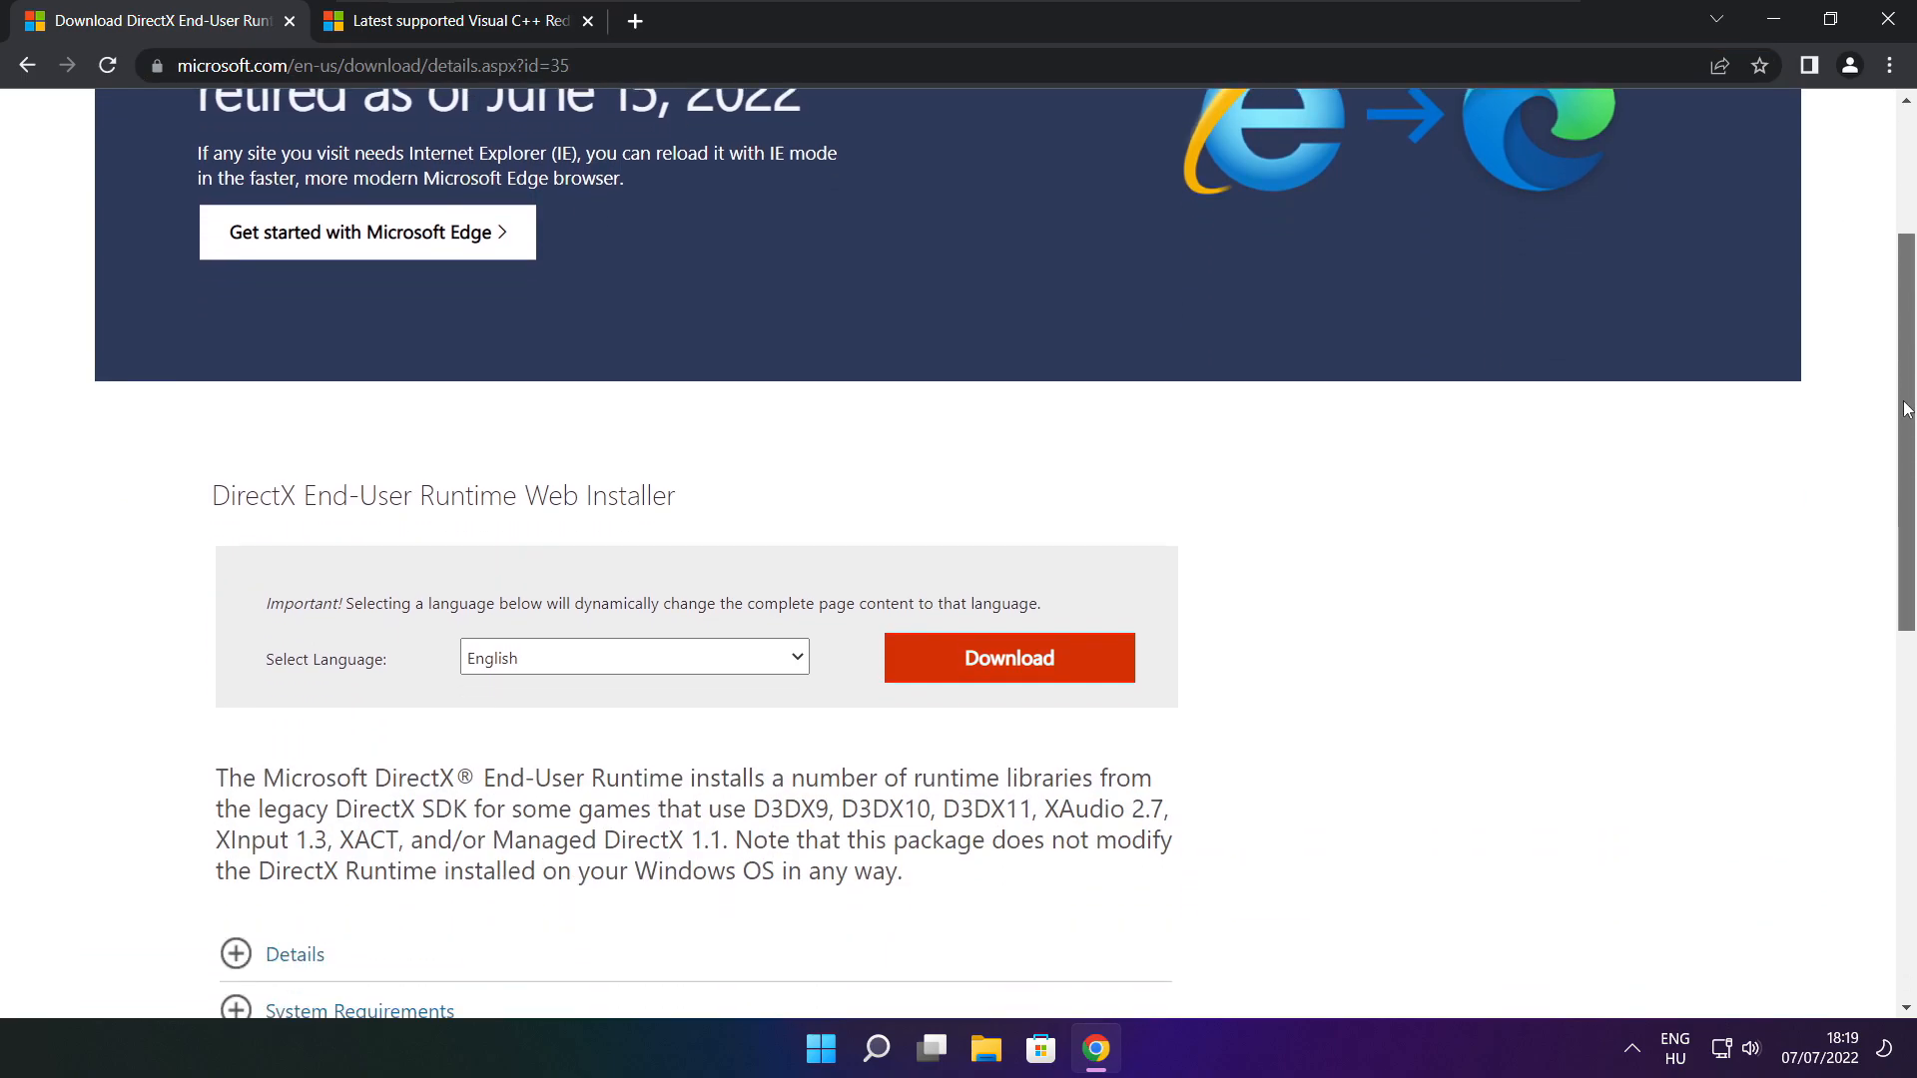
{"action": "left_click_drag", "start_coordinate": [711, 413], "coordinate": [158, 415]}
{"action": "left_click", "coordinate": [723, 416]}
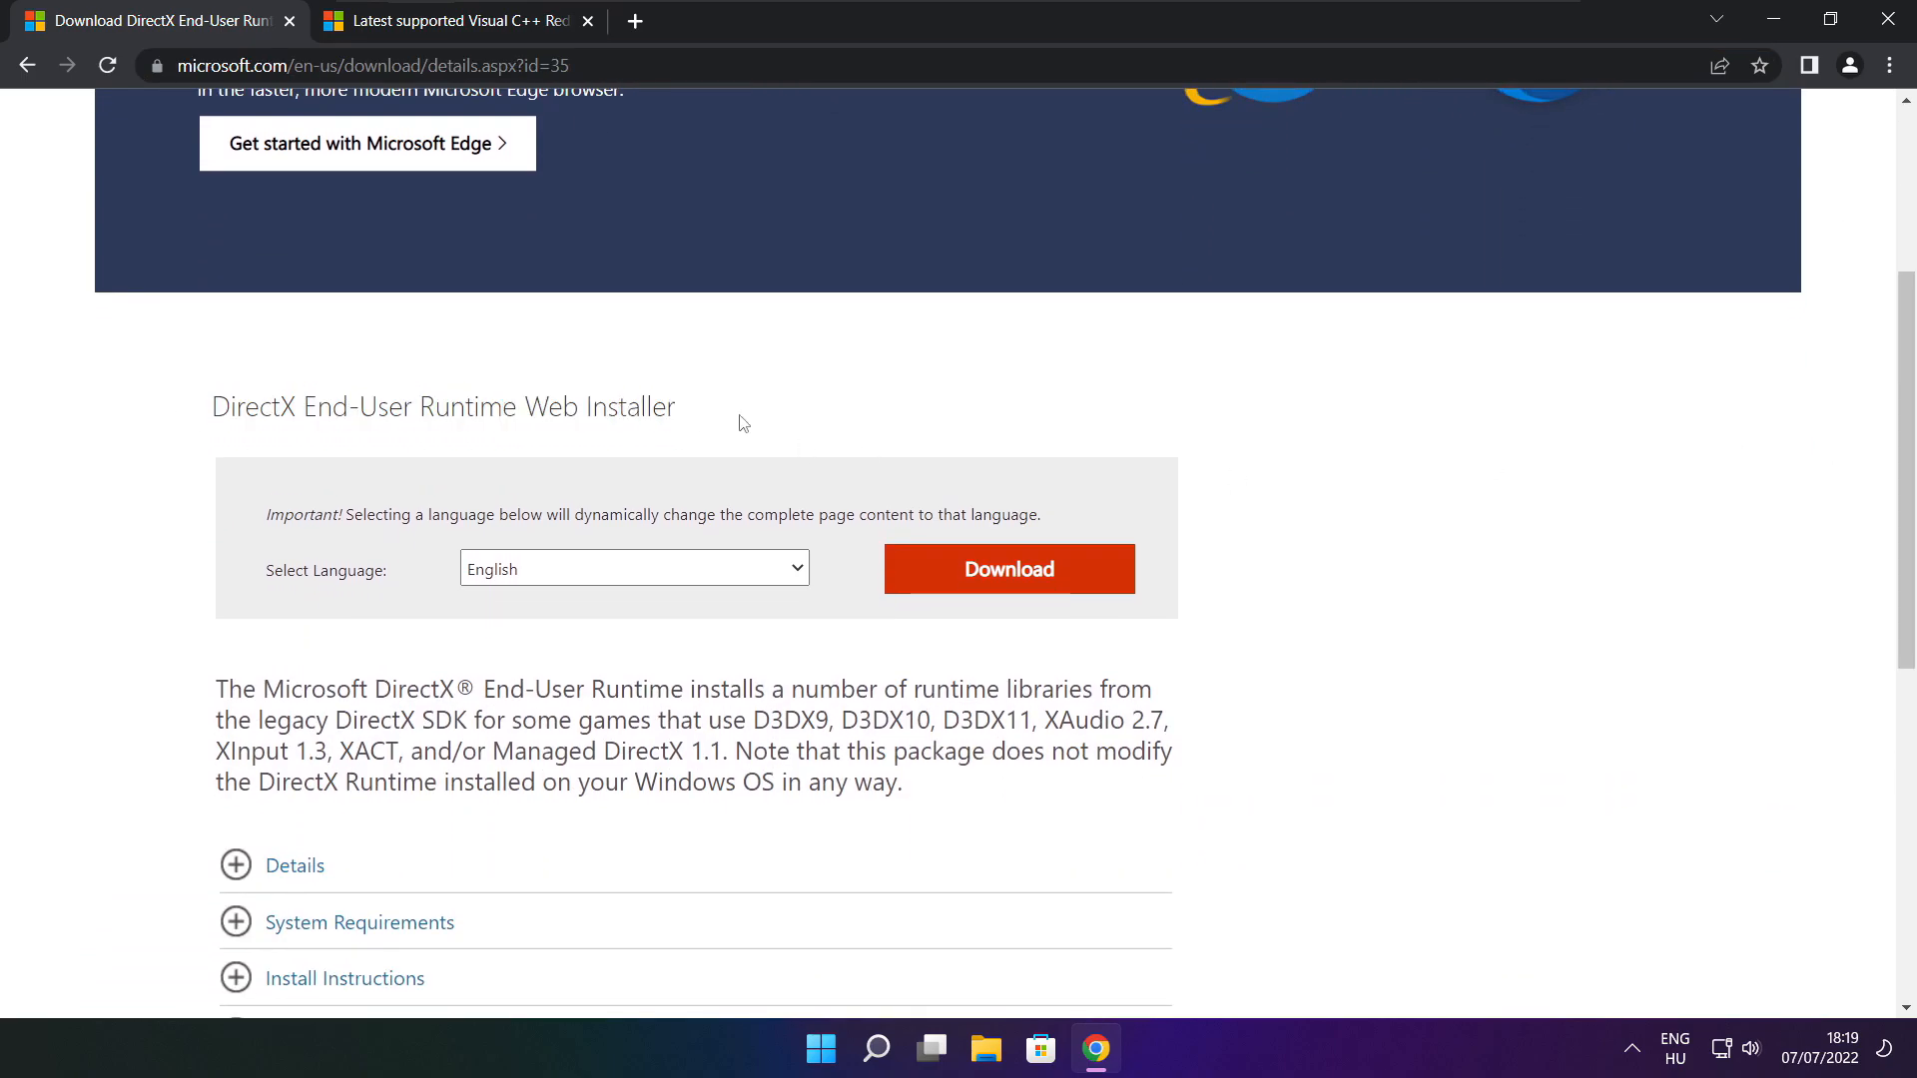
{"action": "left_click", "coordinate": [1015, 576]}
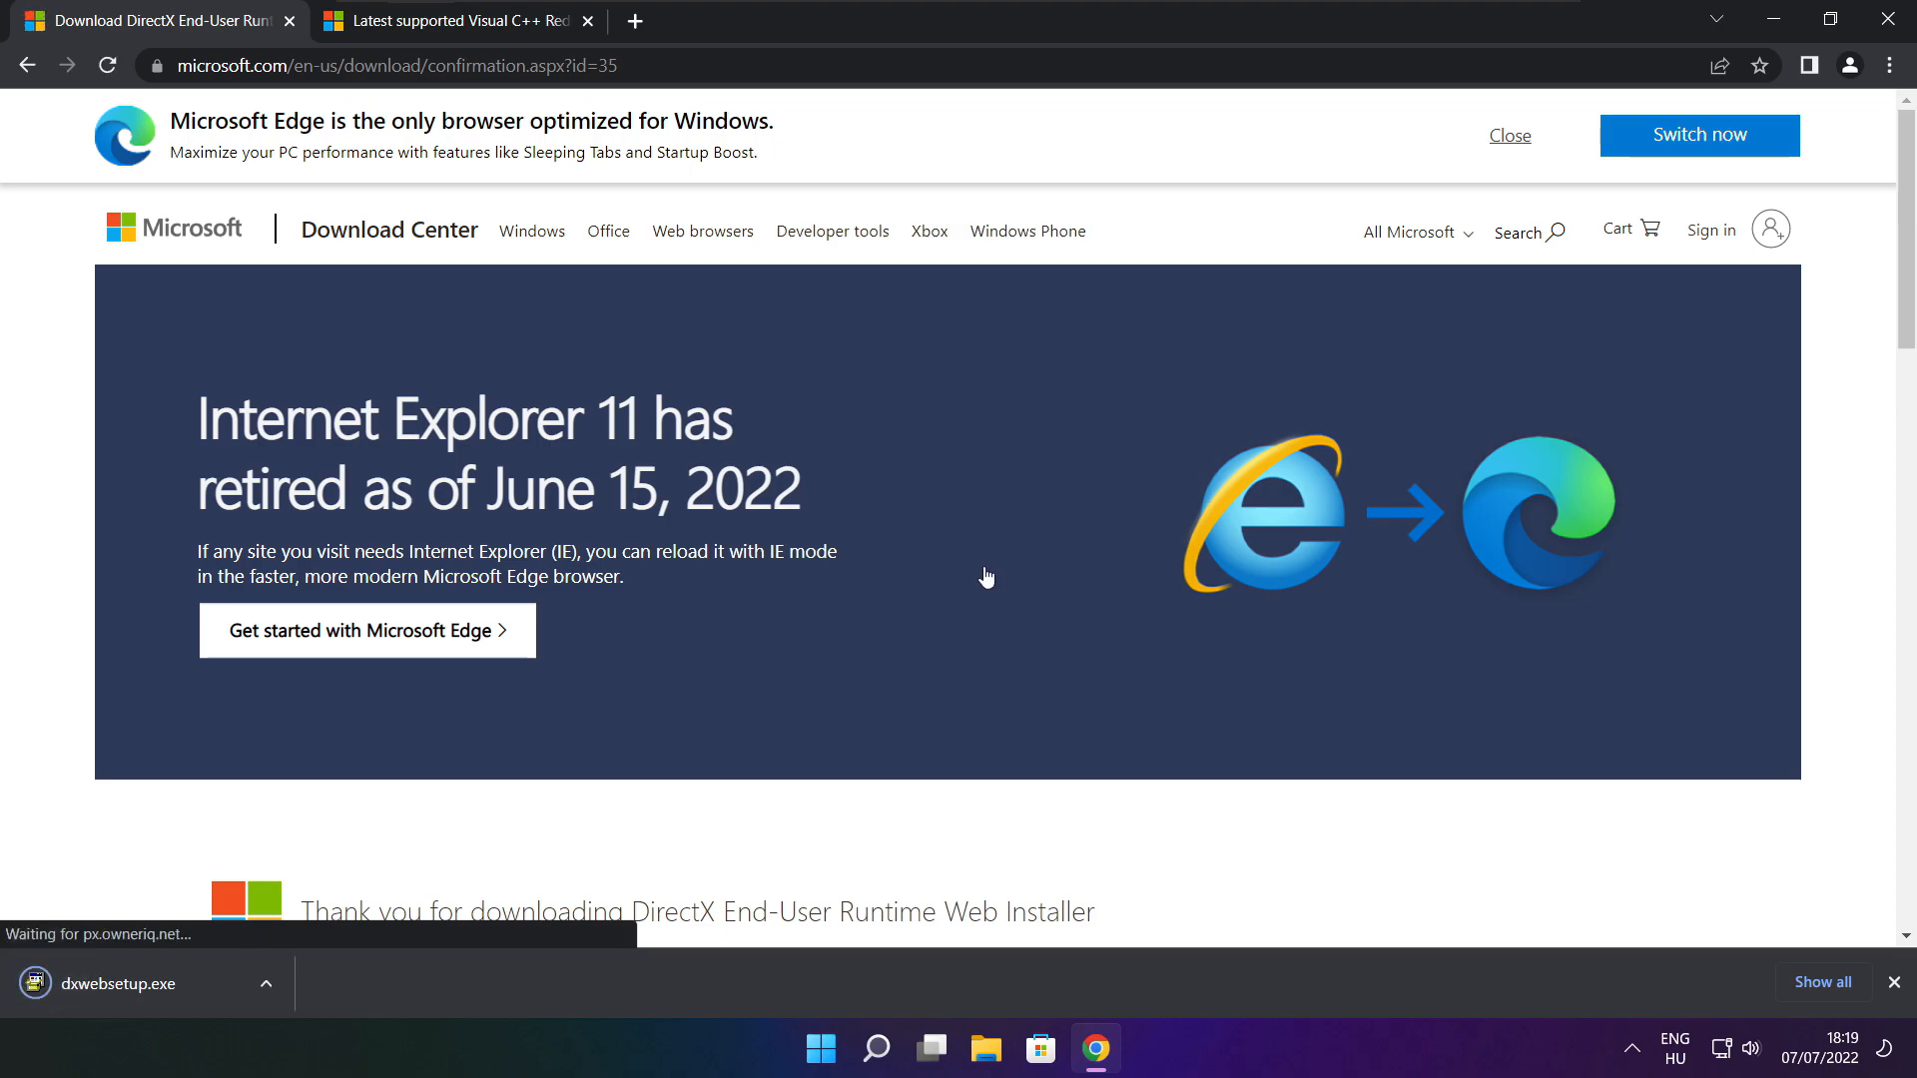
Step: Run the downloaded dxwebsetup.exe, accepting the license agreement and opting out of the Bing Bar installation
{"action": "left_click", "coordinate": [180, 984]}
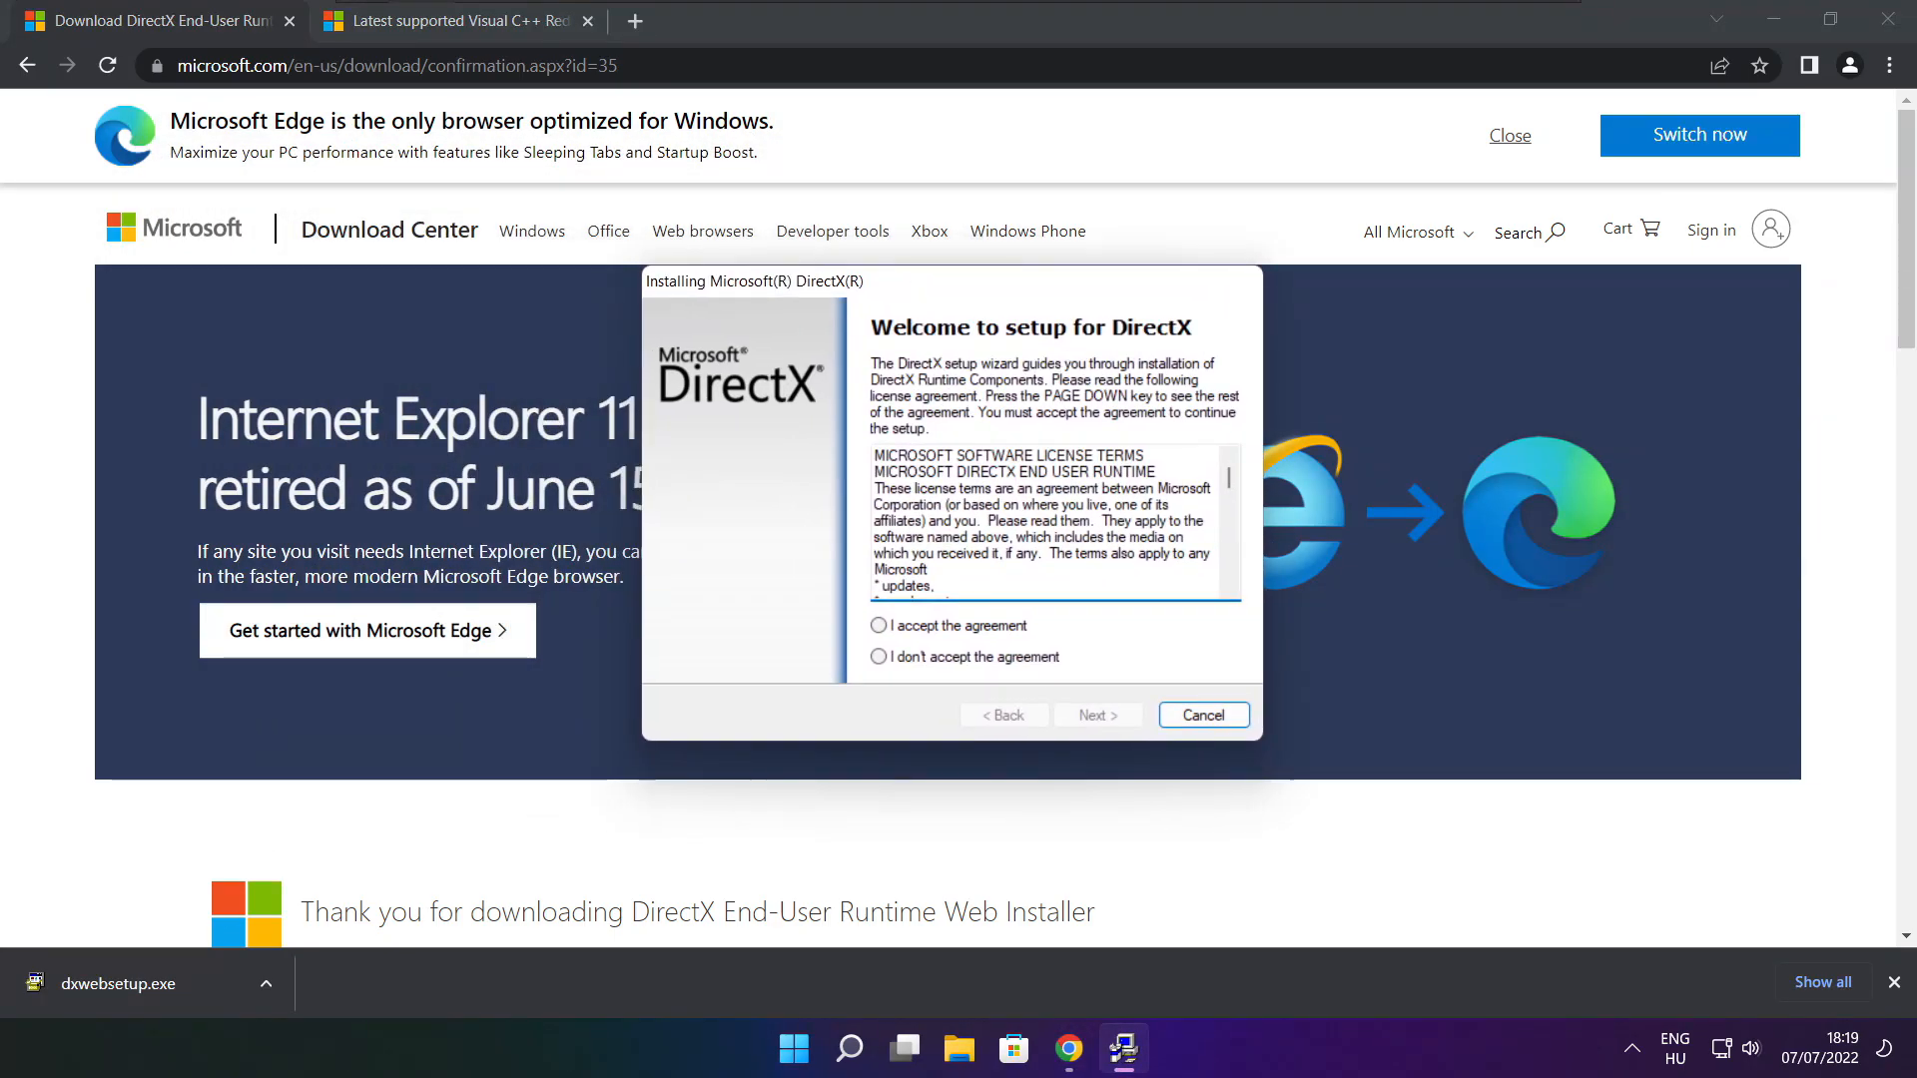
{"action": "left_click_drag", "start_coordinate": [1229, 476], "coordinate": [1227, 587]}
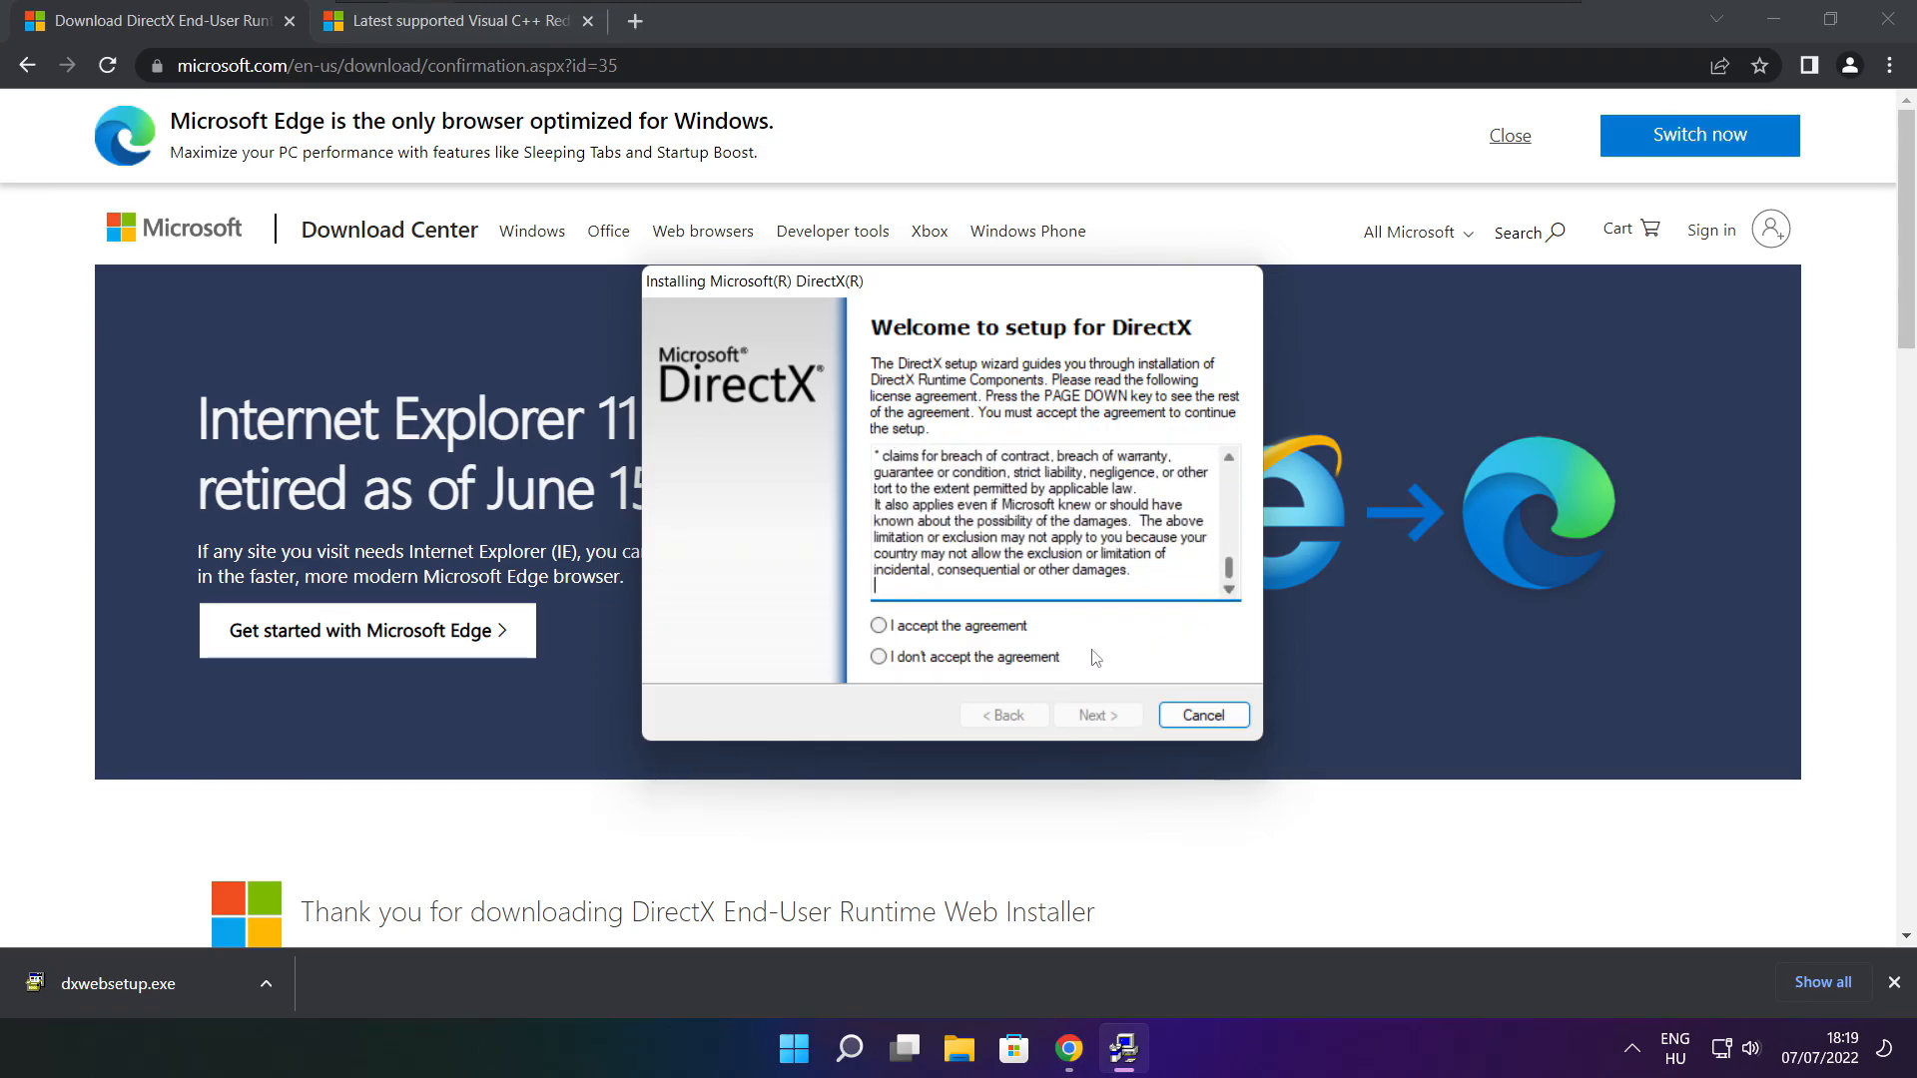
{"action": "left_click", "coordinate": [918, 627]}
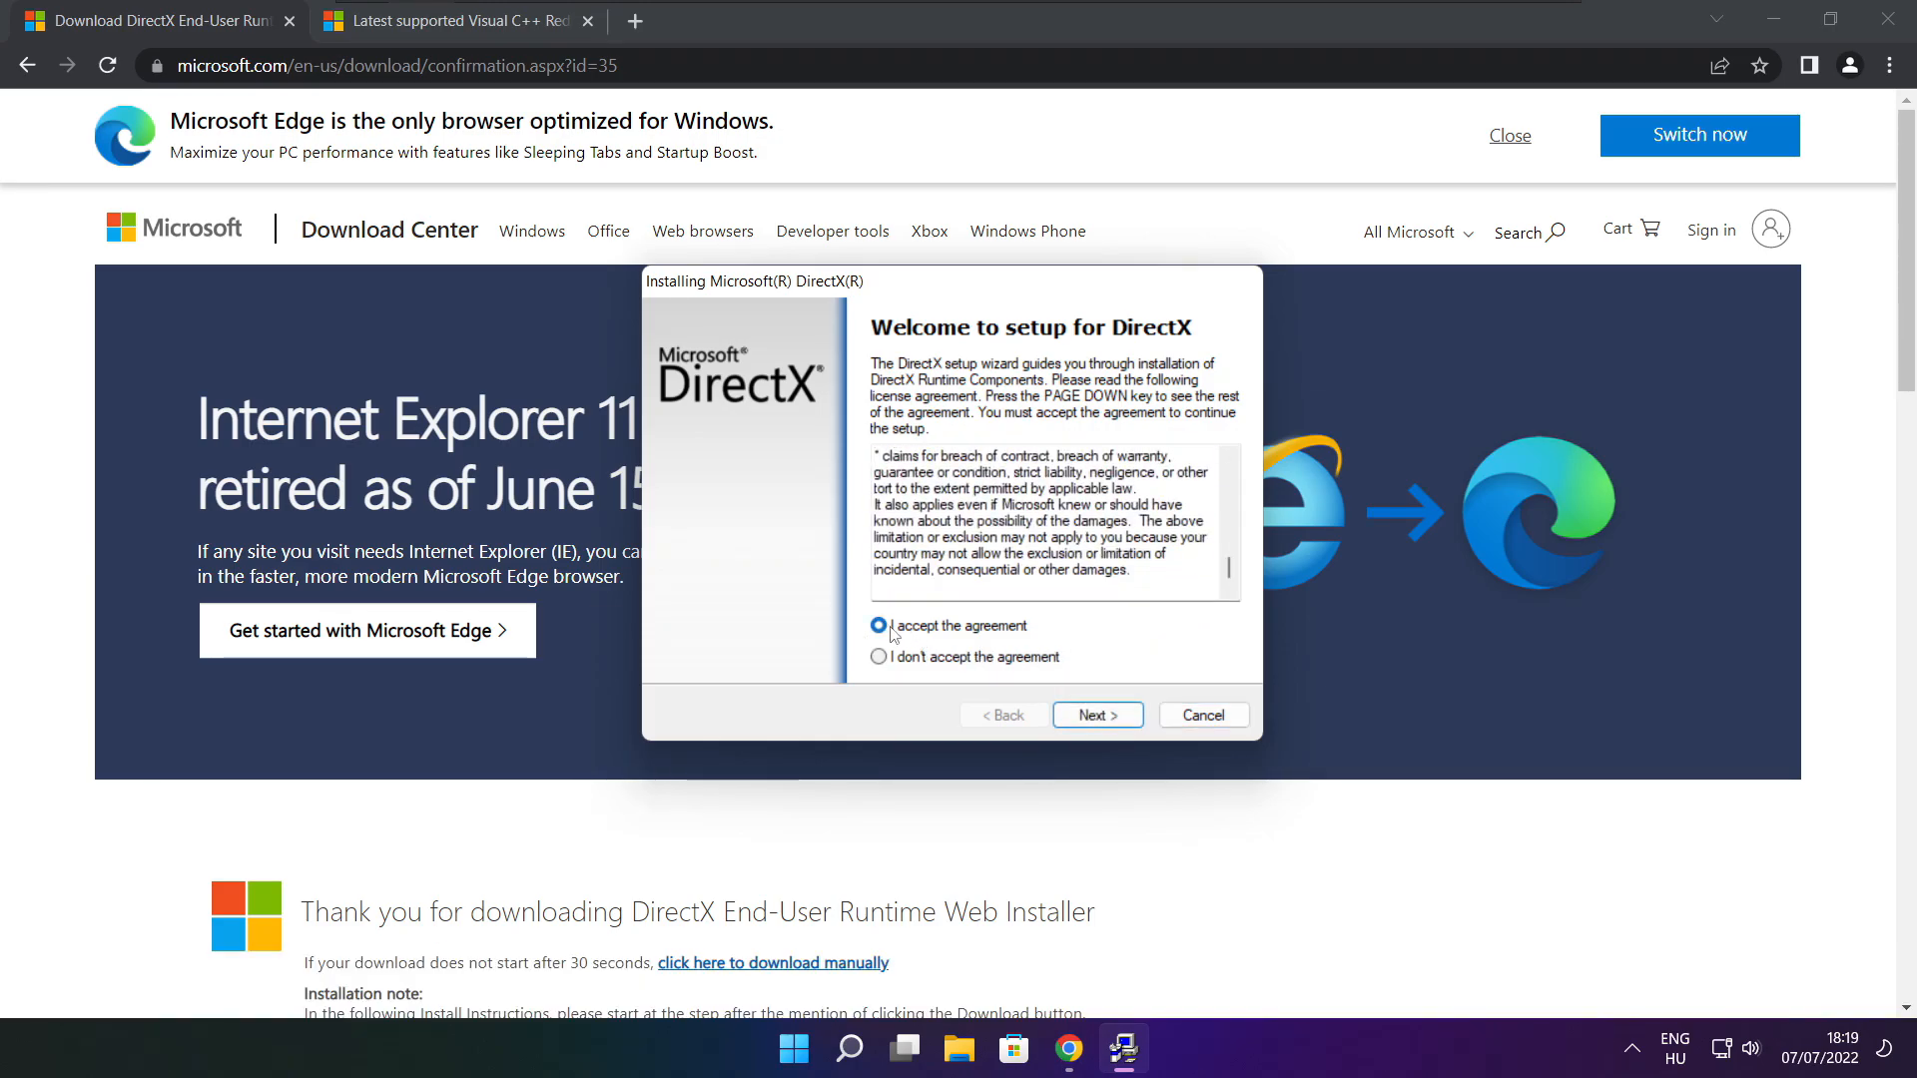
{"action": "left_click", "coordinate": [1095, 714]}
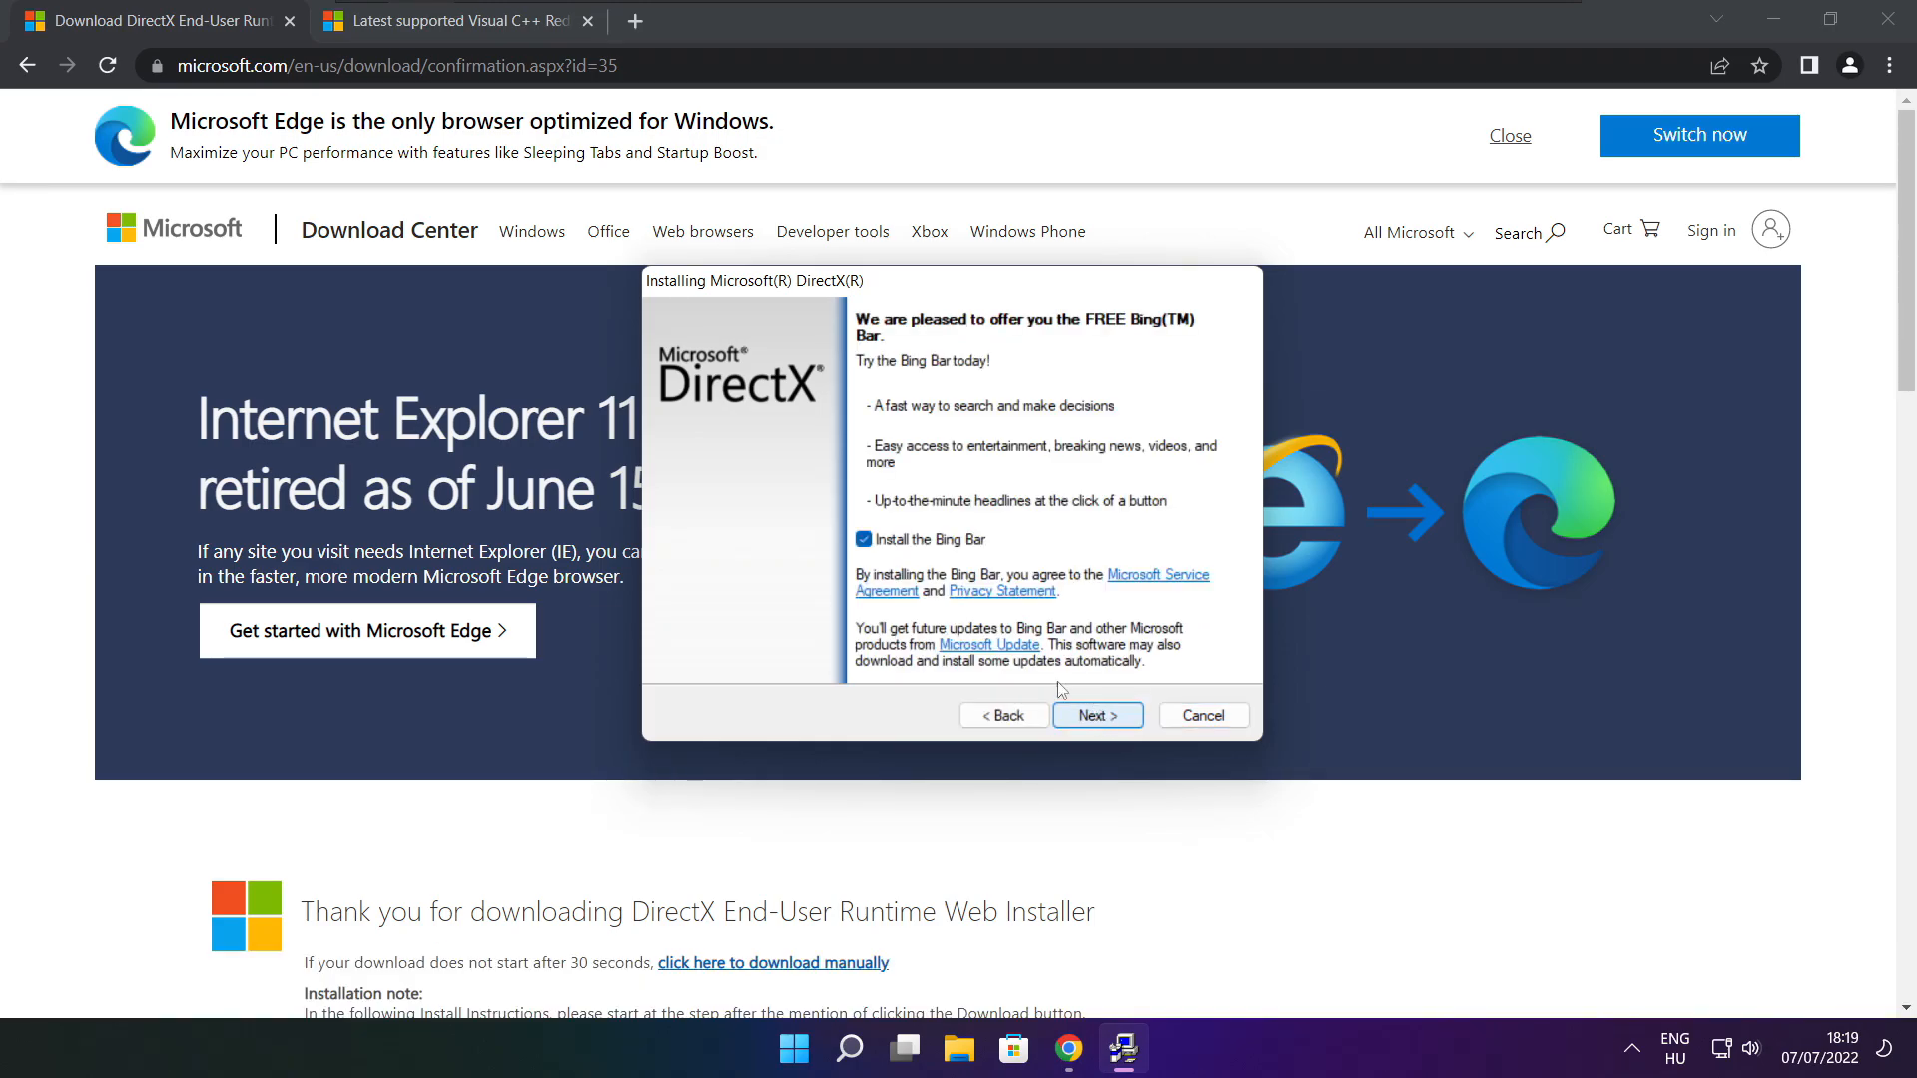
{"action": "left_click", "coordinate": [863, 540]}
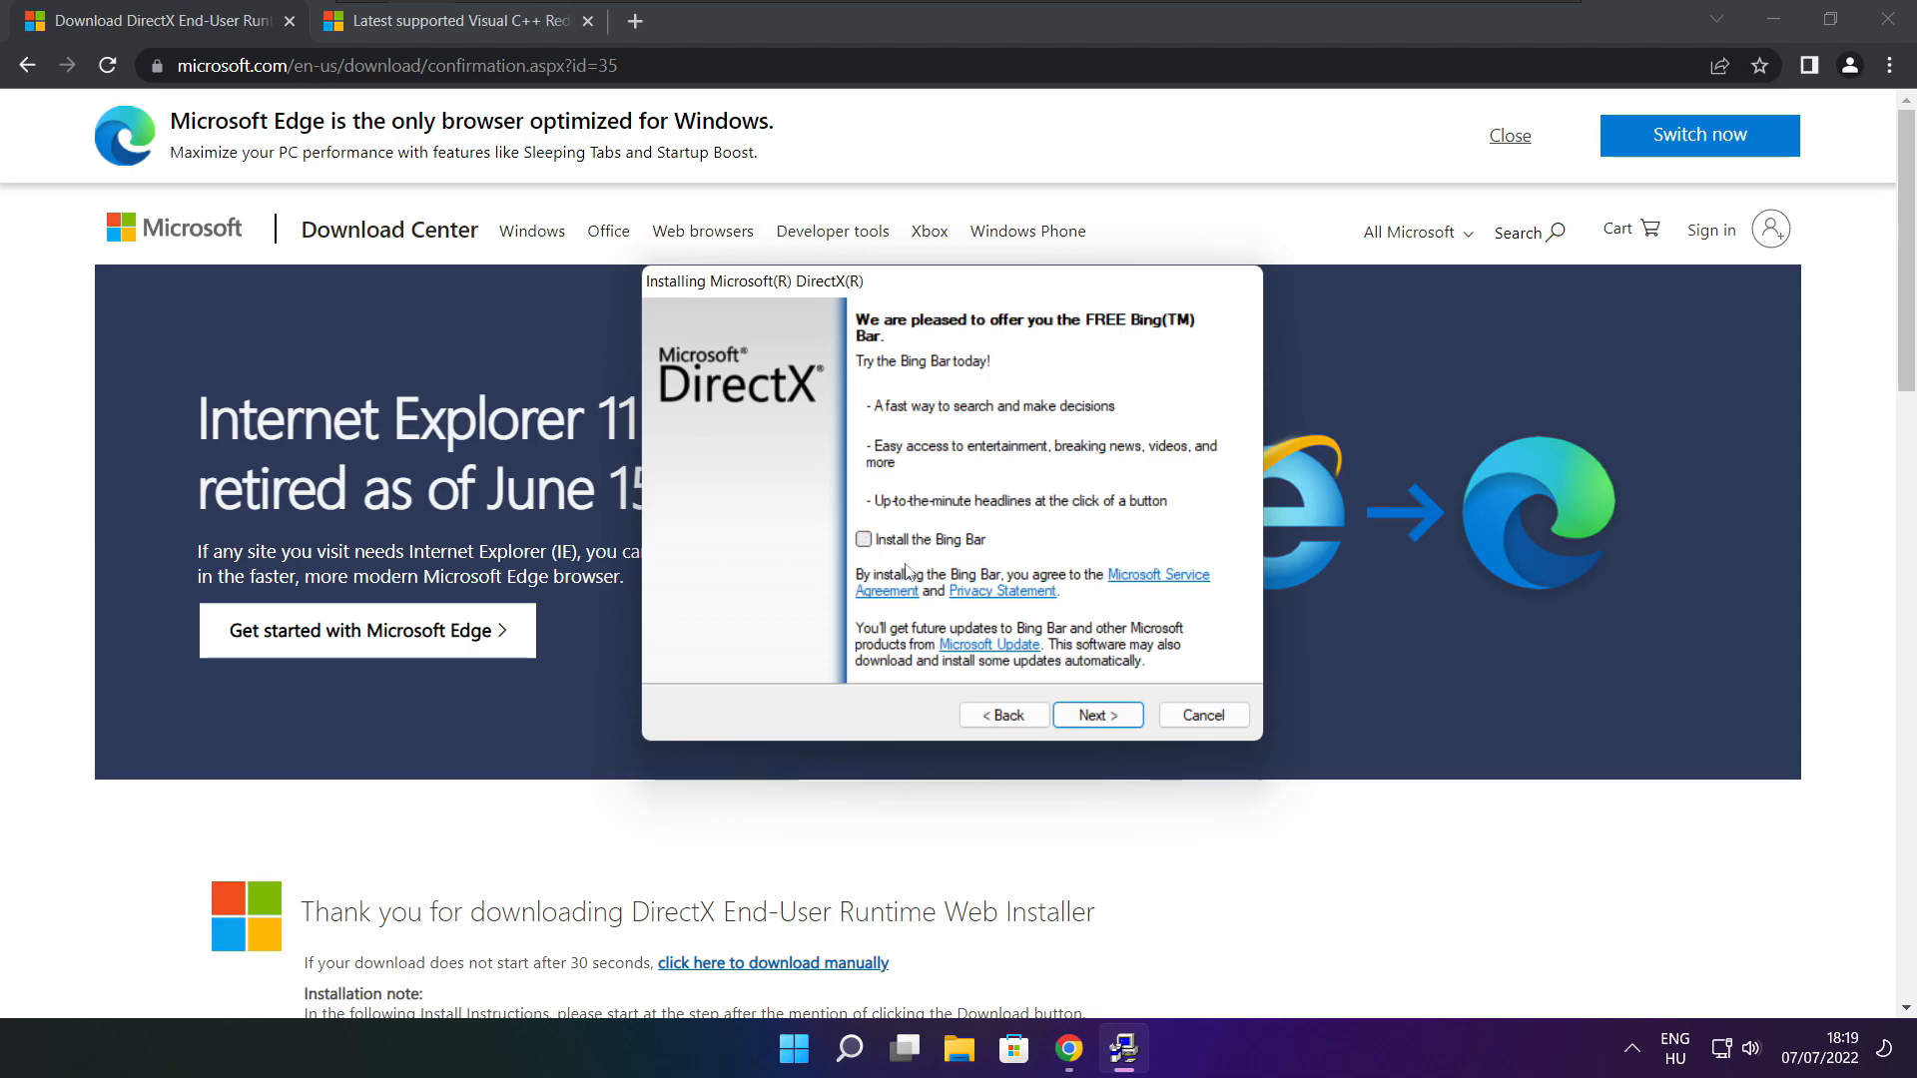
{"action": "left_click", "coordinate": [1115, 717]}
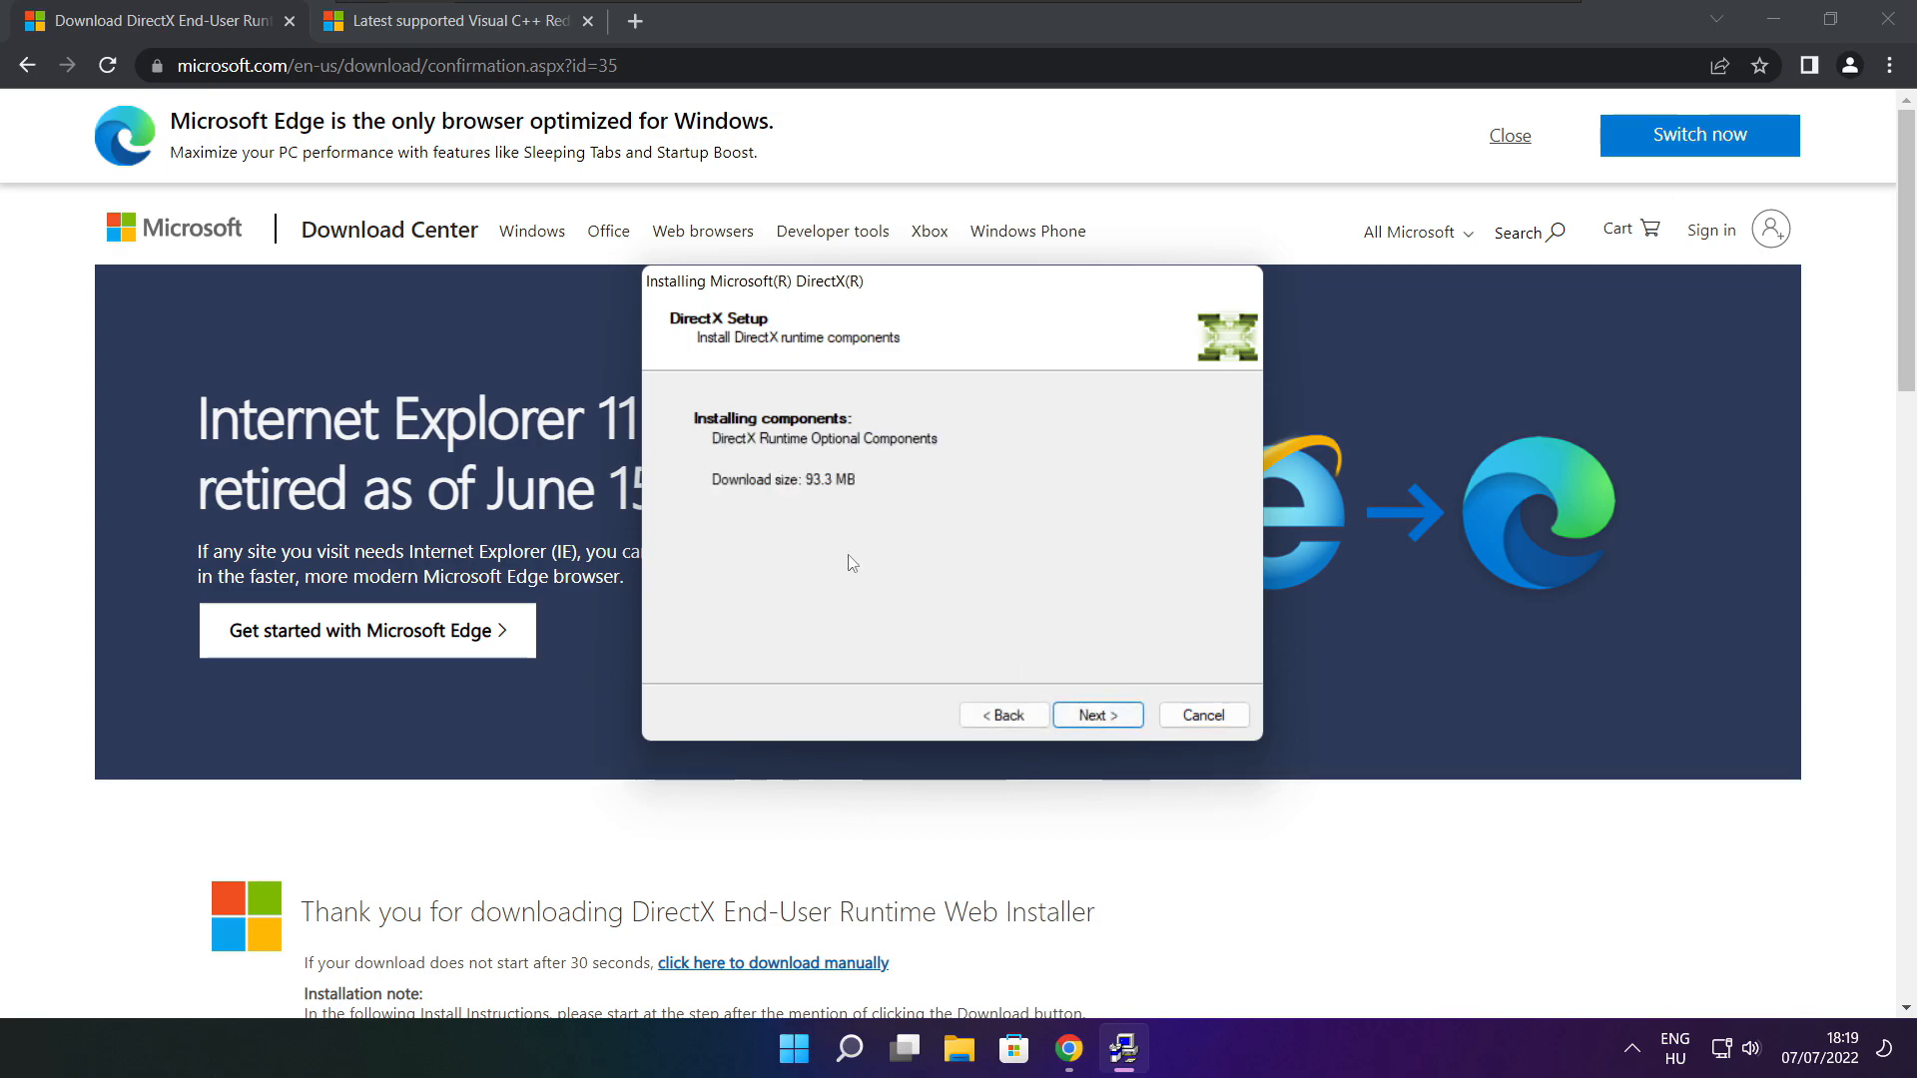
Step: Install the DirectX runtime components, finish the setup, and close the DirectX download page
{"action": "left_click", "coordinate": [1100, 718]}
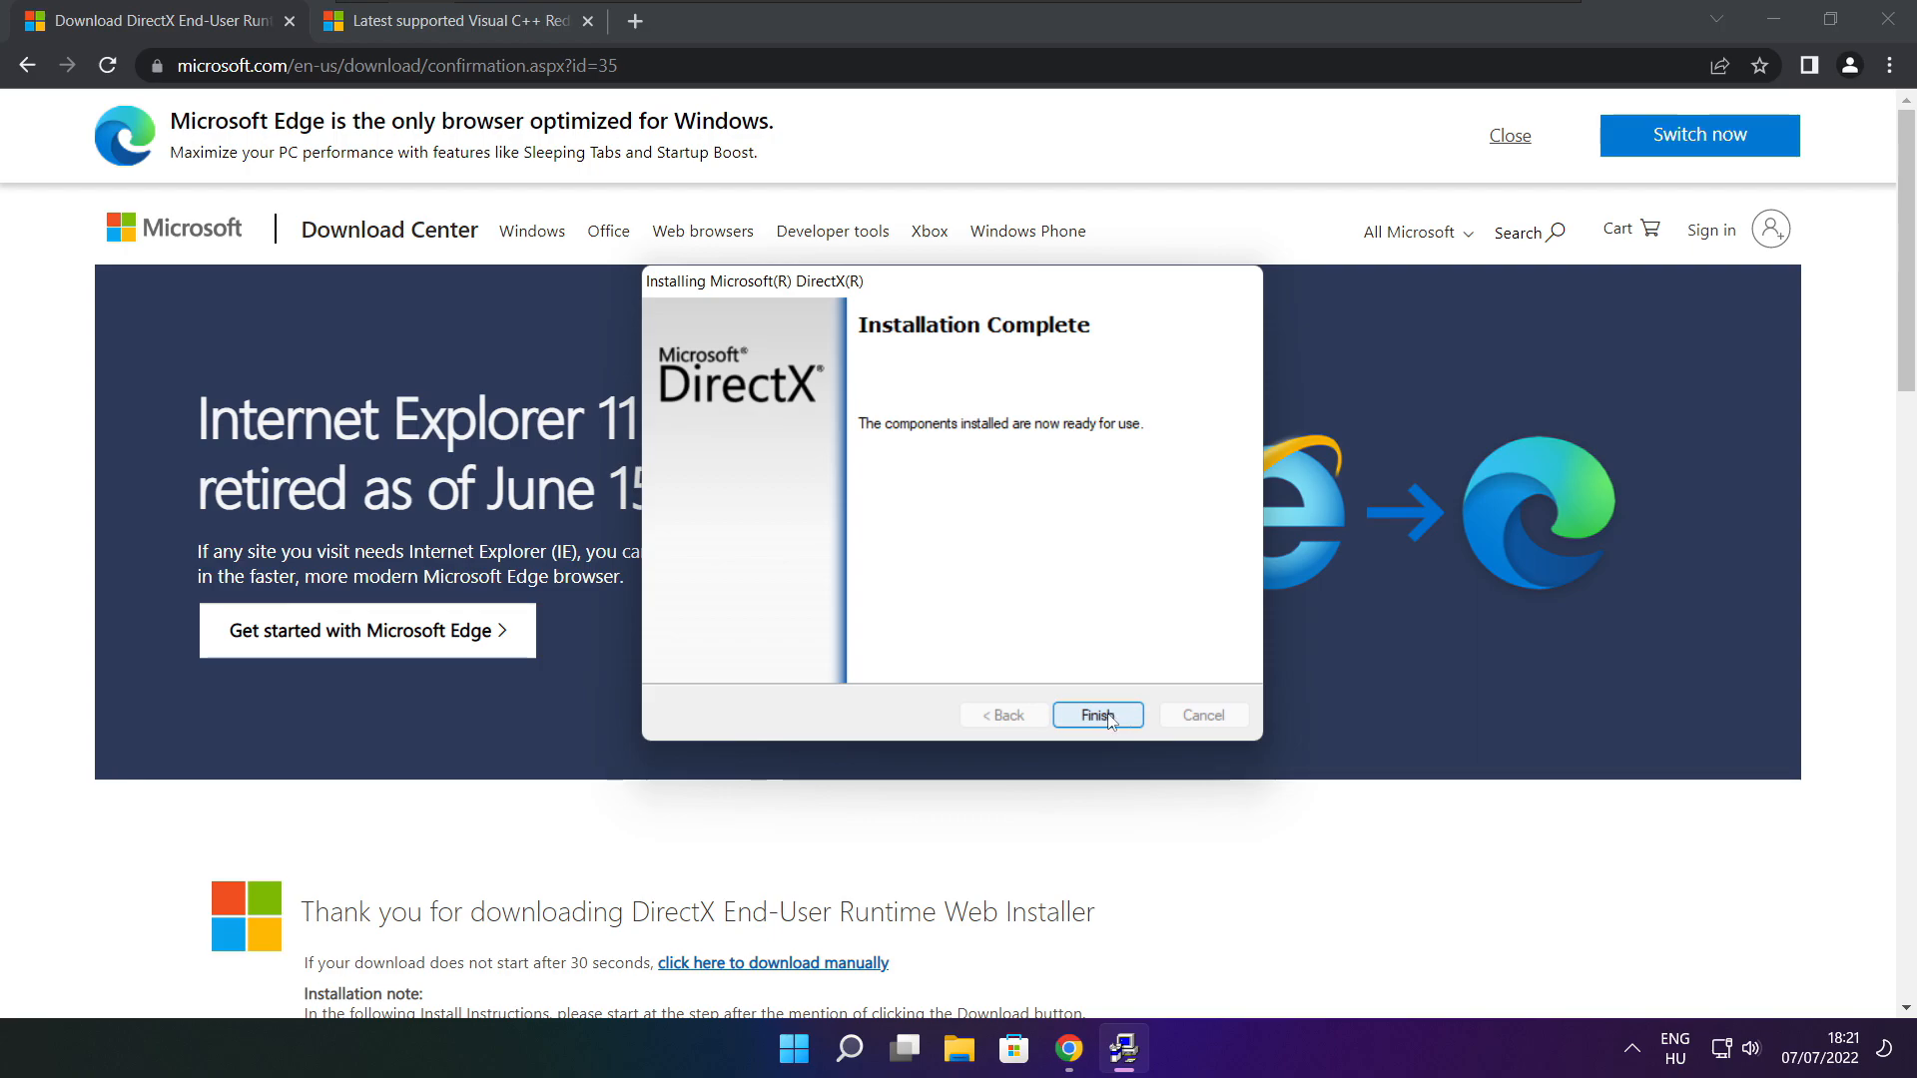
{"action": "left_click", "coordinate": [1097, 715]}
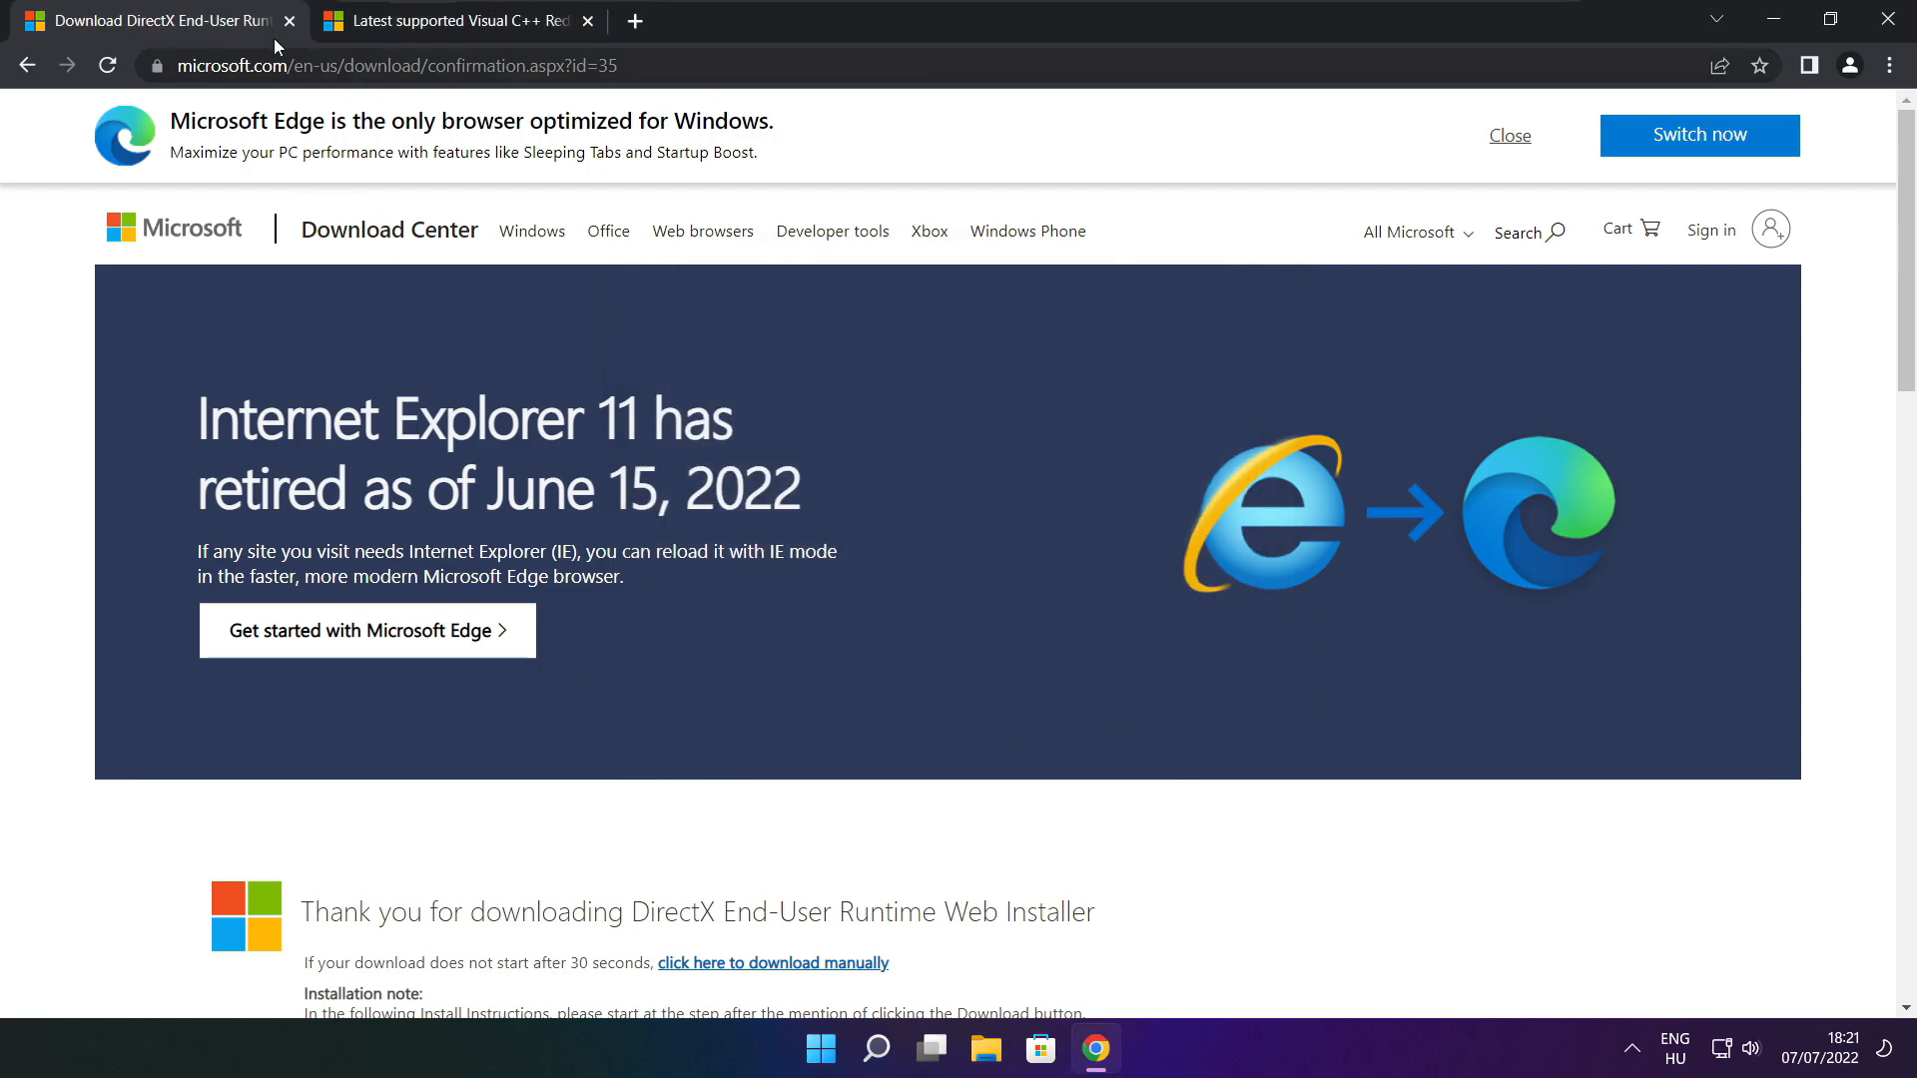
{"action": "left_click", "coordinate": [289, 22]}
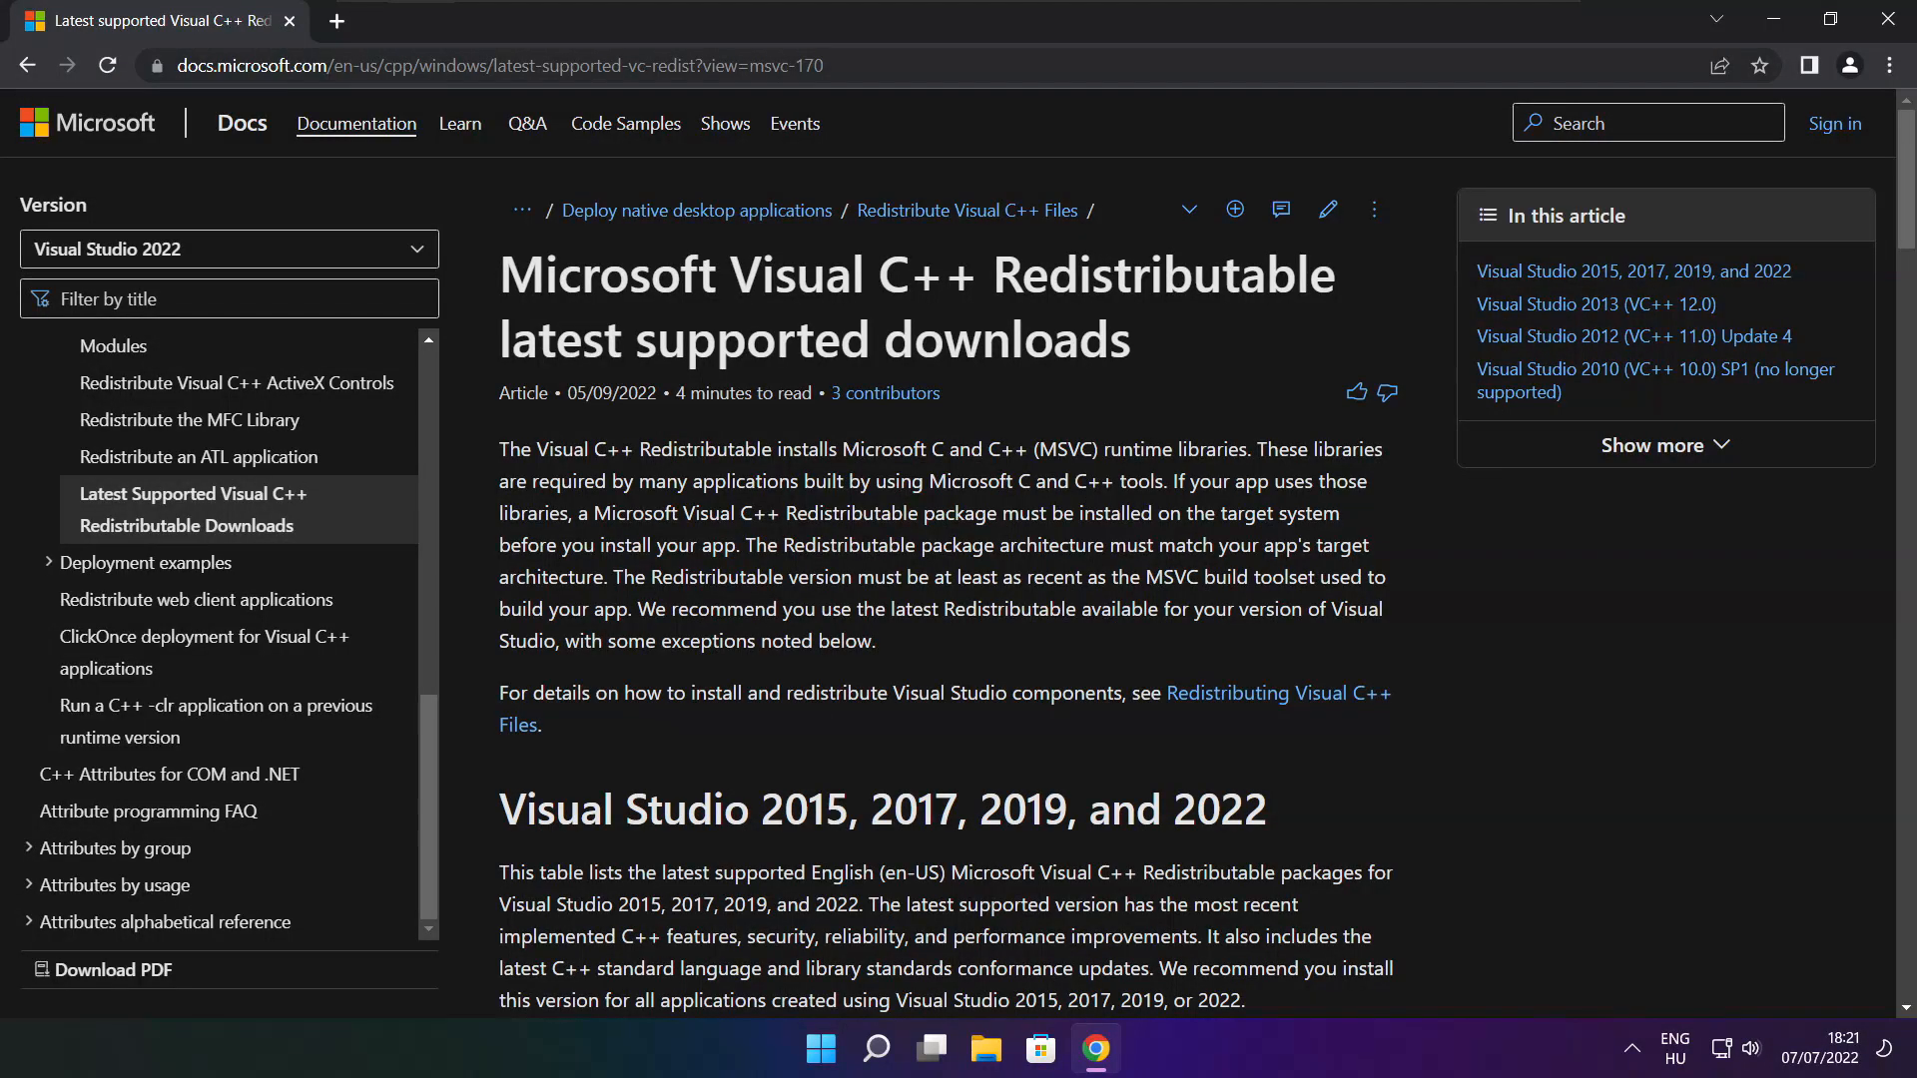
Step: Download the ARM64, X86 and X64 Visual C++ Redistributable installers from the Visual Studio 2015, 2017, 2019, and 2022 table
{"action": "mouse_move", "coordinate": [860, 66]}
{"action": "left_mouse_down"}
{"action": "mouse_move", "coordinate": [174, 66]}
{"action": "mouse_move", "coordinate": [861, 66]}
{"action": "left_mouse_up"}
{"action": "left_click", "coordinate": [950, 120]}
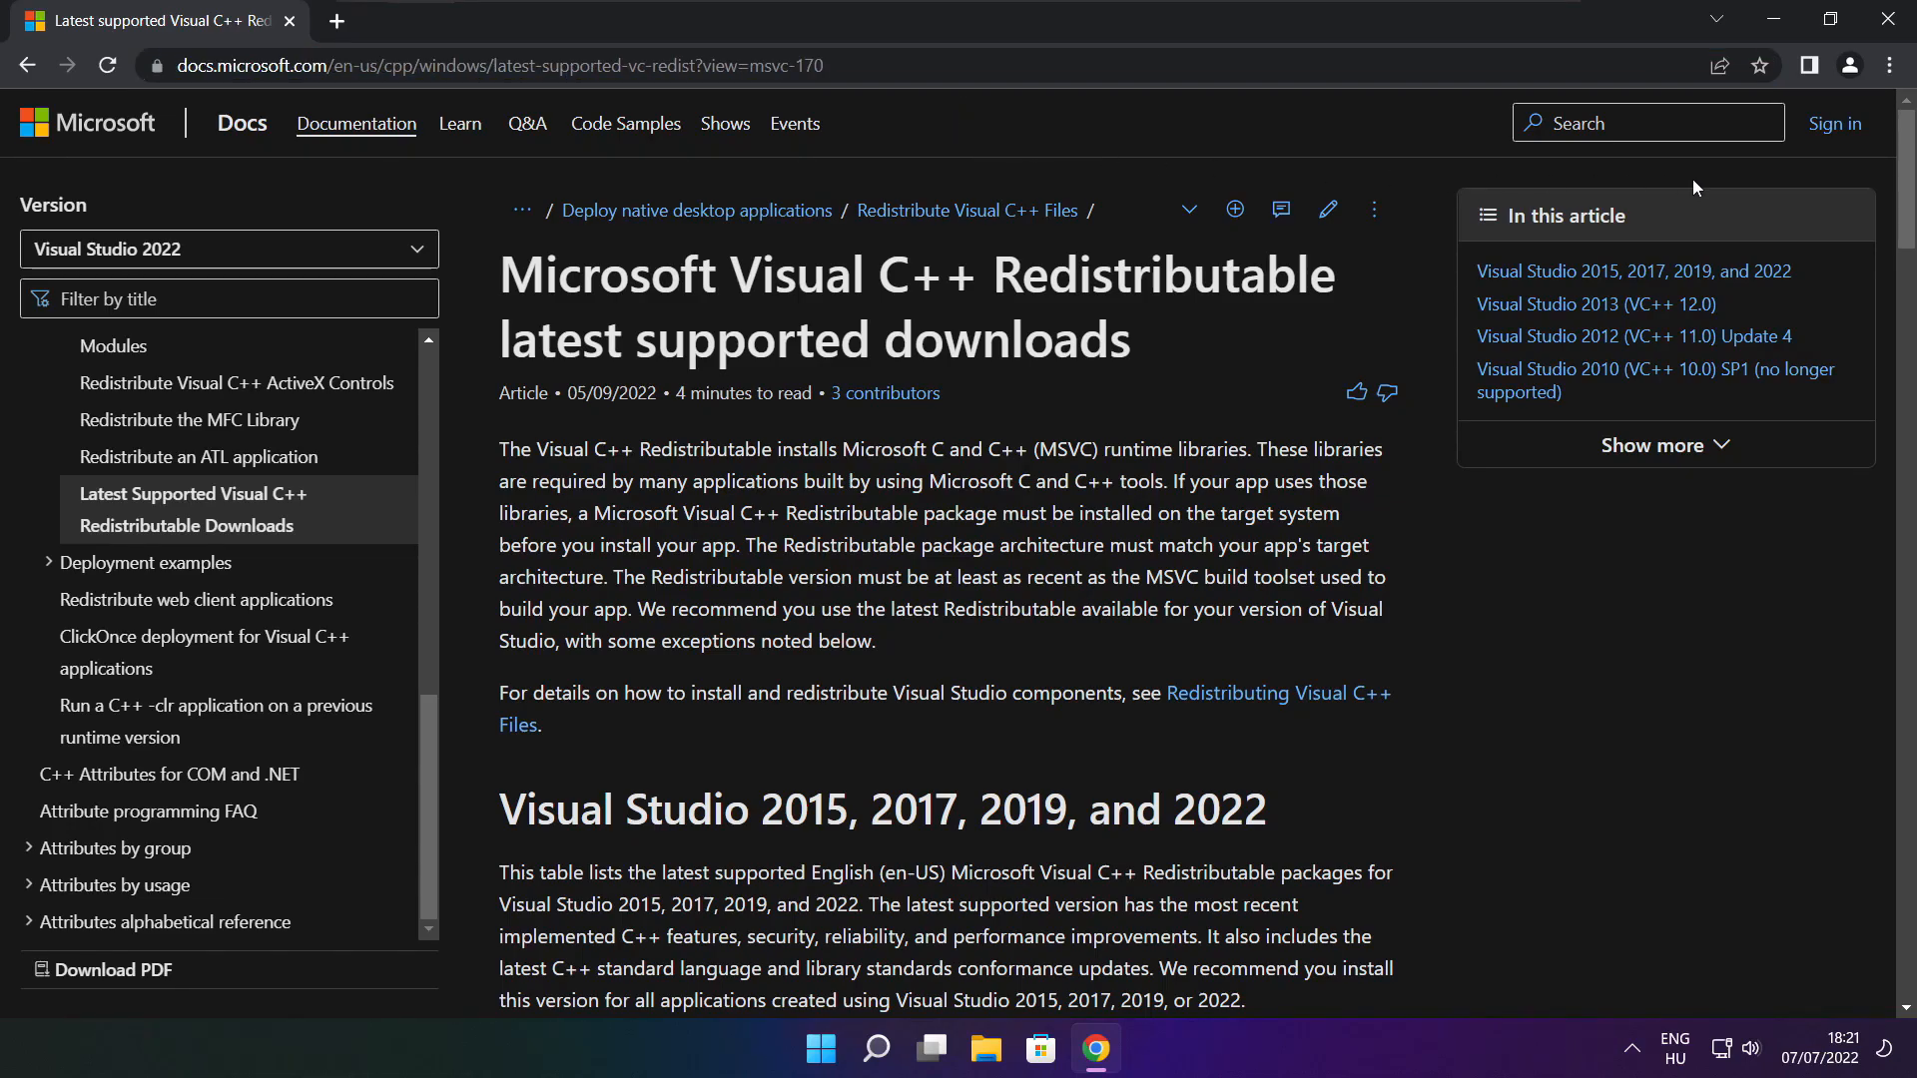
{"action": "left_click_drag", "start_coordinate": [1908, 200], "coordinate": [1908, 207]}
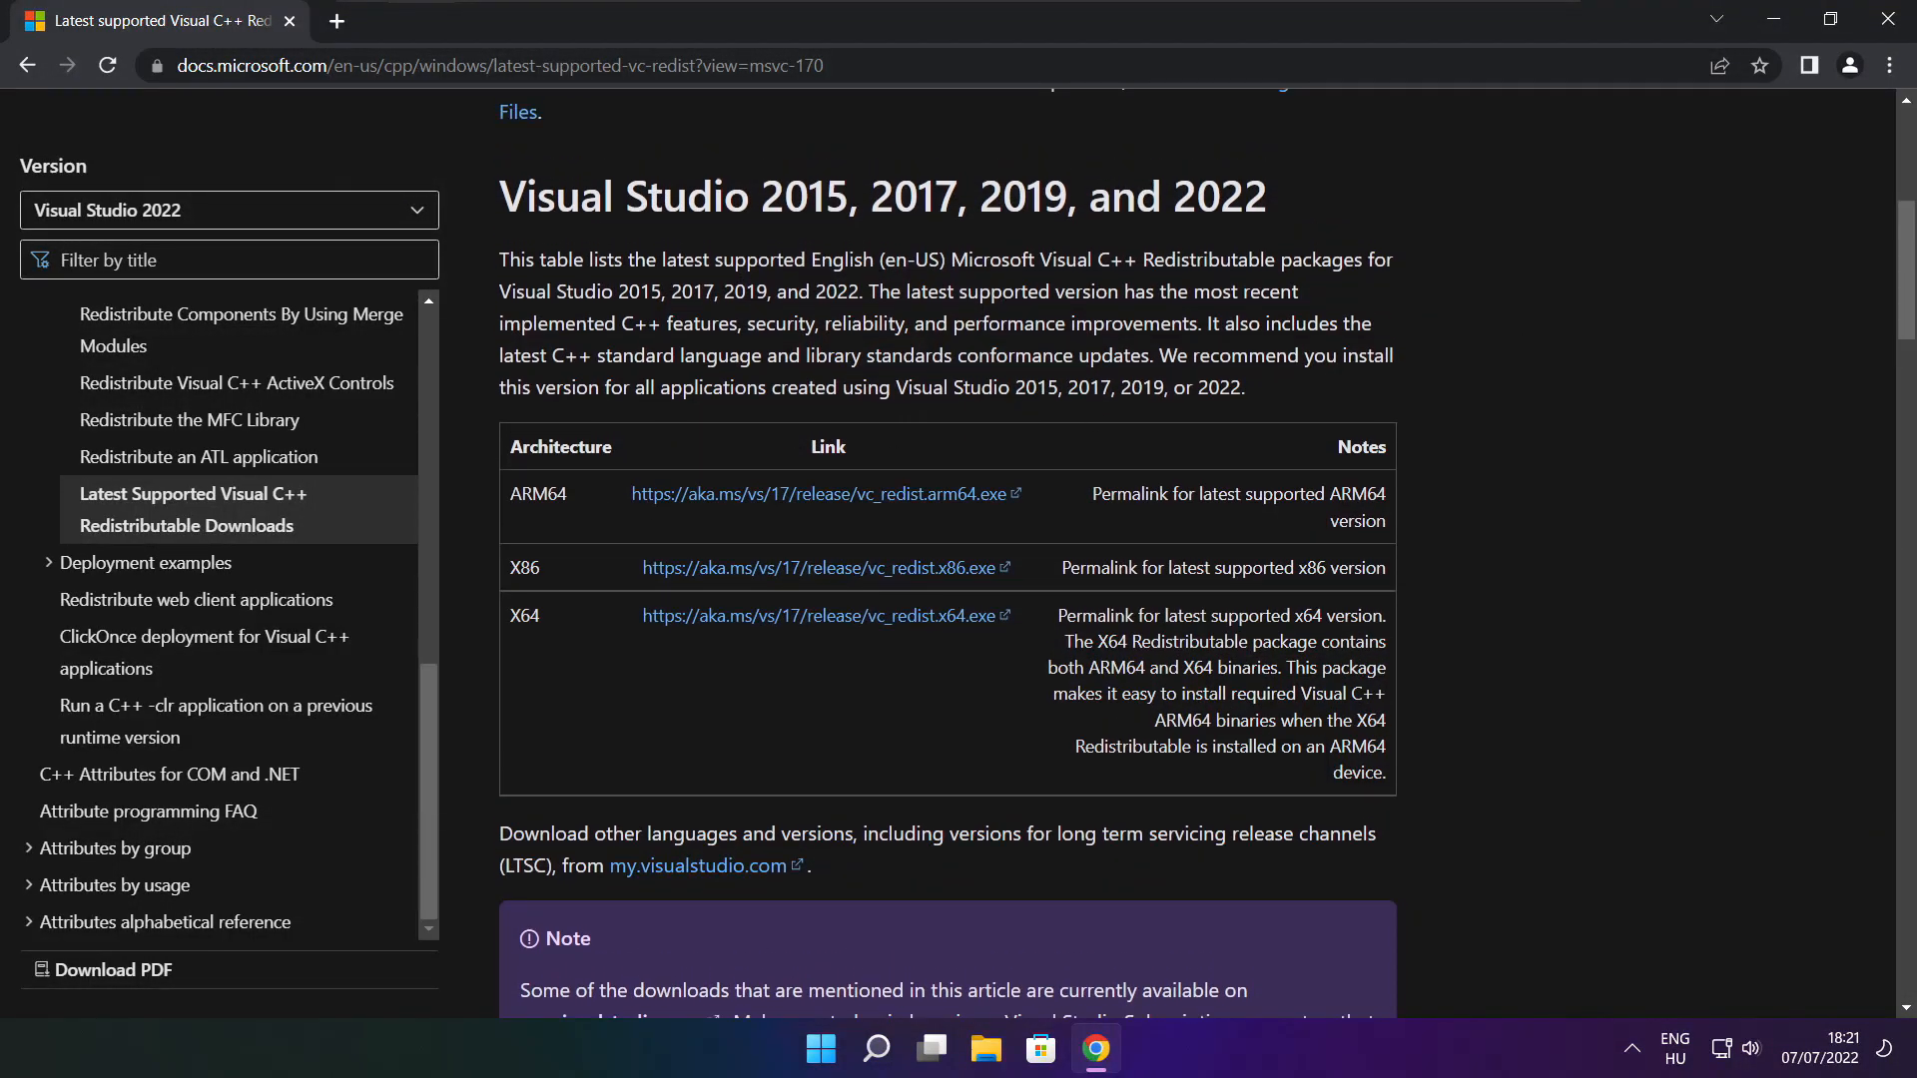
{"action": "left_click_drag", "start_coordinate": [506, 493], "coordinate": [1293, 685]}
{"action": "left_click", "coordinate": [1288, 687]}
{"action": "left_click", "coordinate": [796, 502]}
{"action": "left_click", "coordinate": [792, 579]}
{"action": "left_click", "coordinate": [789, 616]}
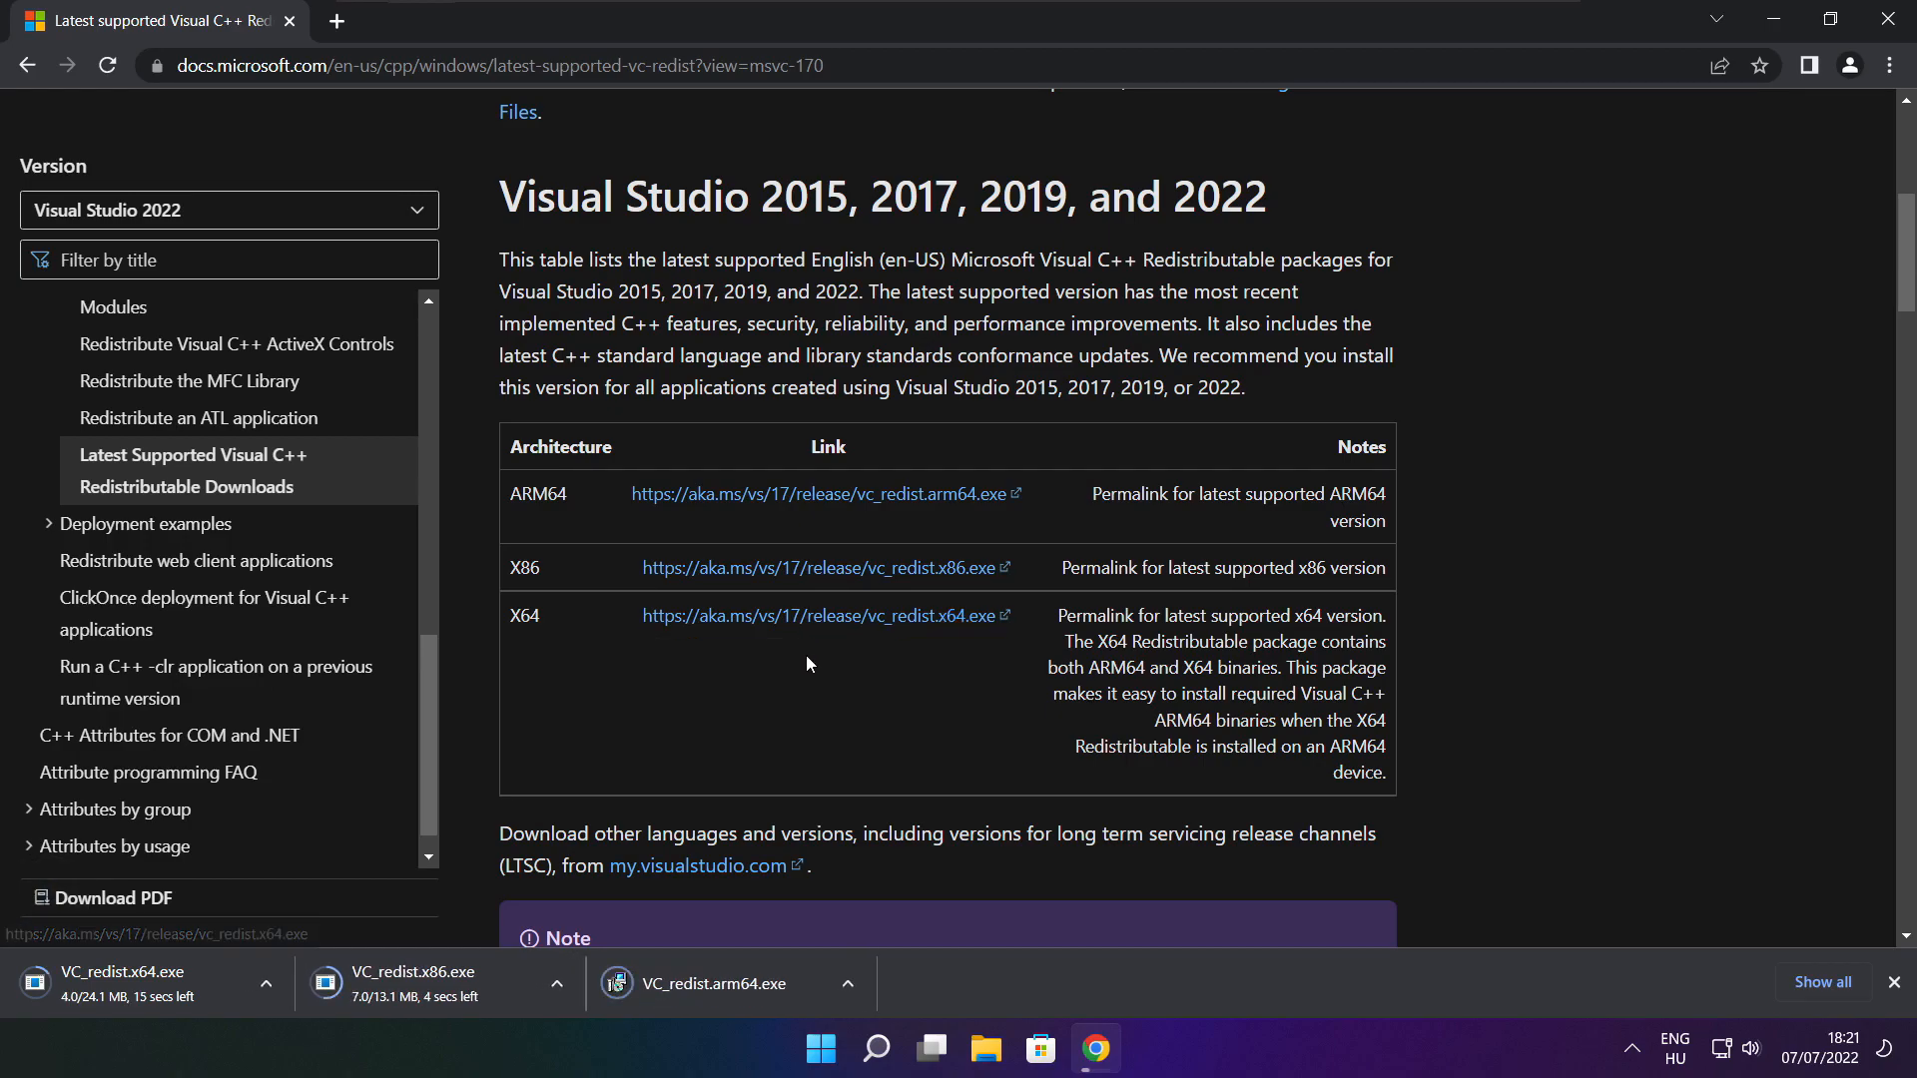
Step: Try to install the ARM64 redistributable from VC_redist.arm64.exe, agreeing to the license terms, and close its setup
{"action": "left_click", "coordinate": [684, 985]}
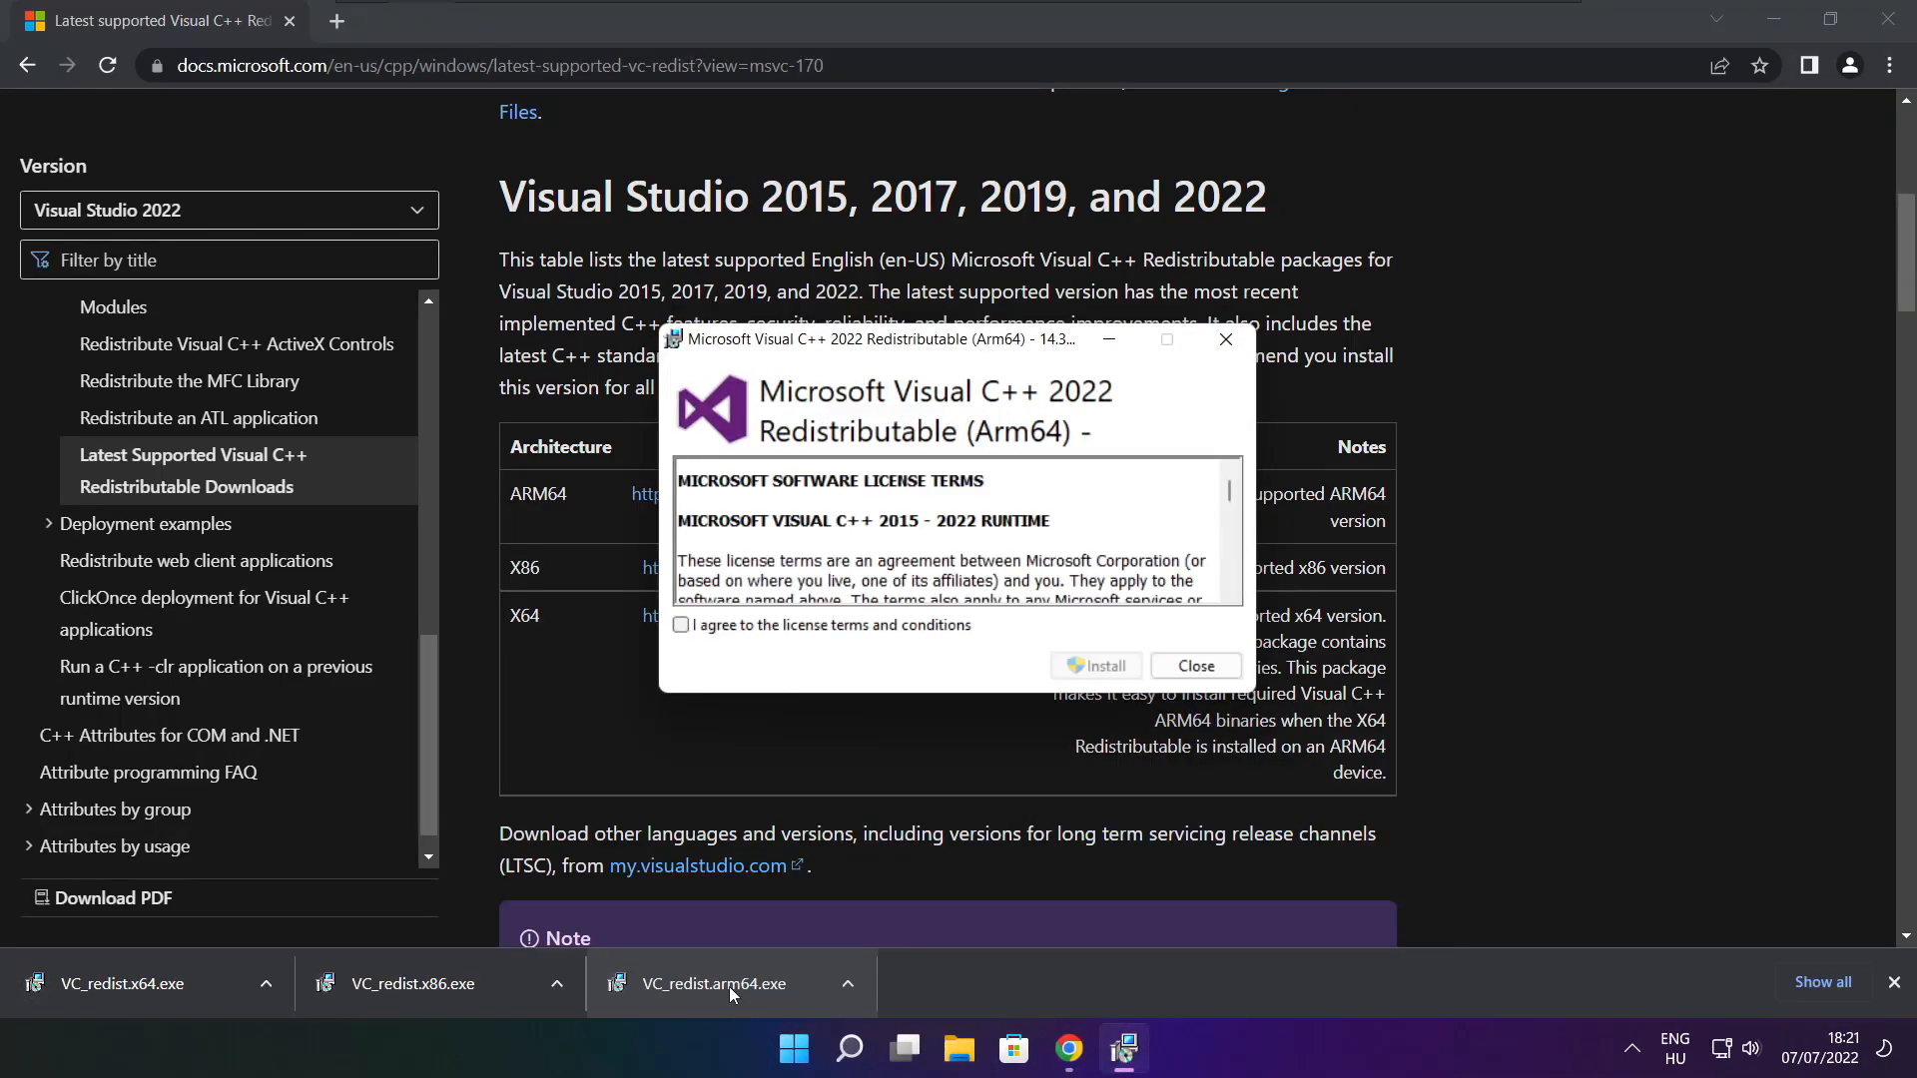
{"action": "left_click_drag", "start_coordinate": [1230, 496], "coordinate": [1231, 592]}
{"action": "left_click", "coordinate": [679, 626]}
{"action": "left_click", "coordinate": [1087, 671]}
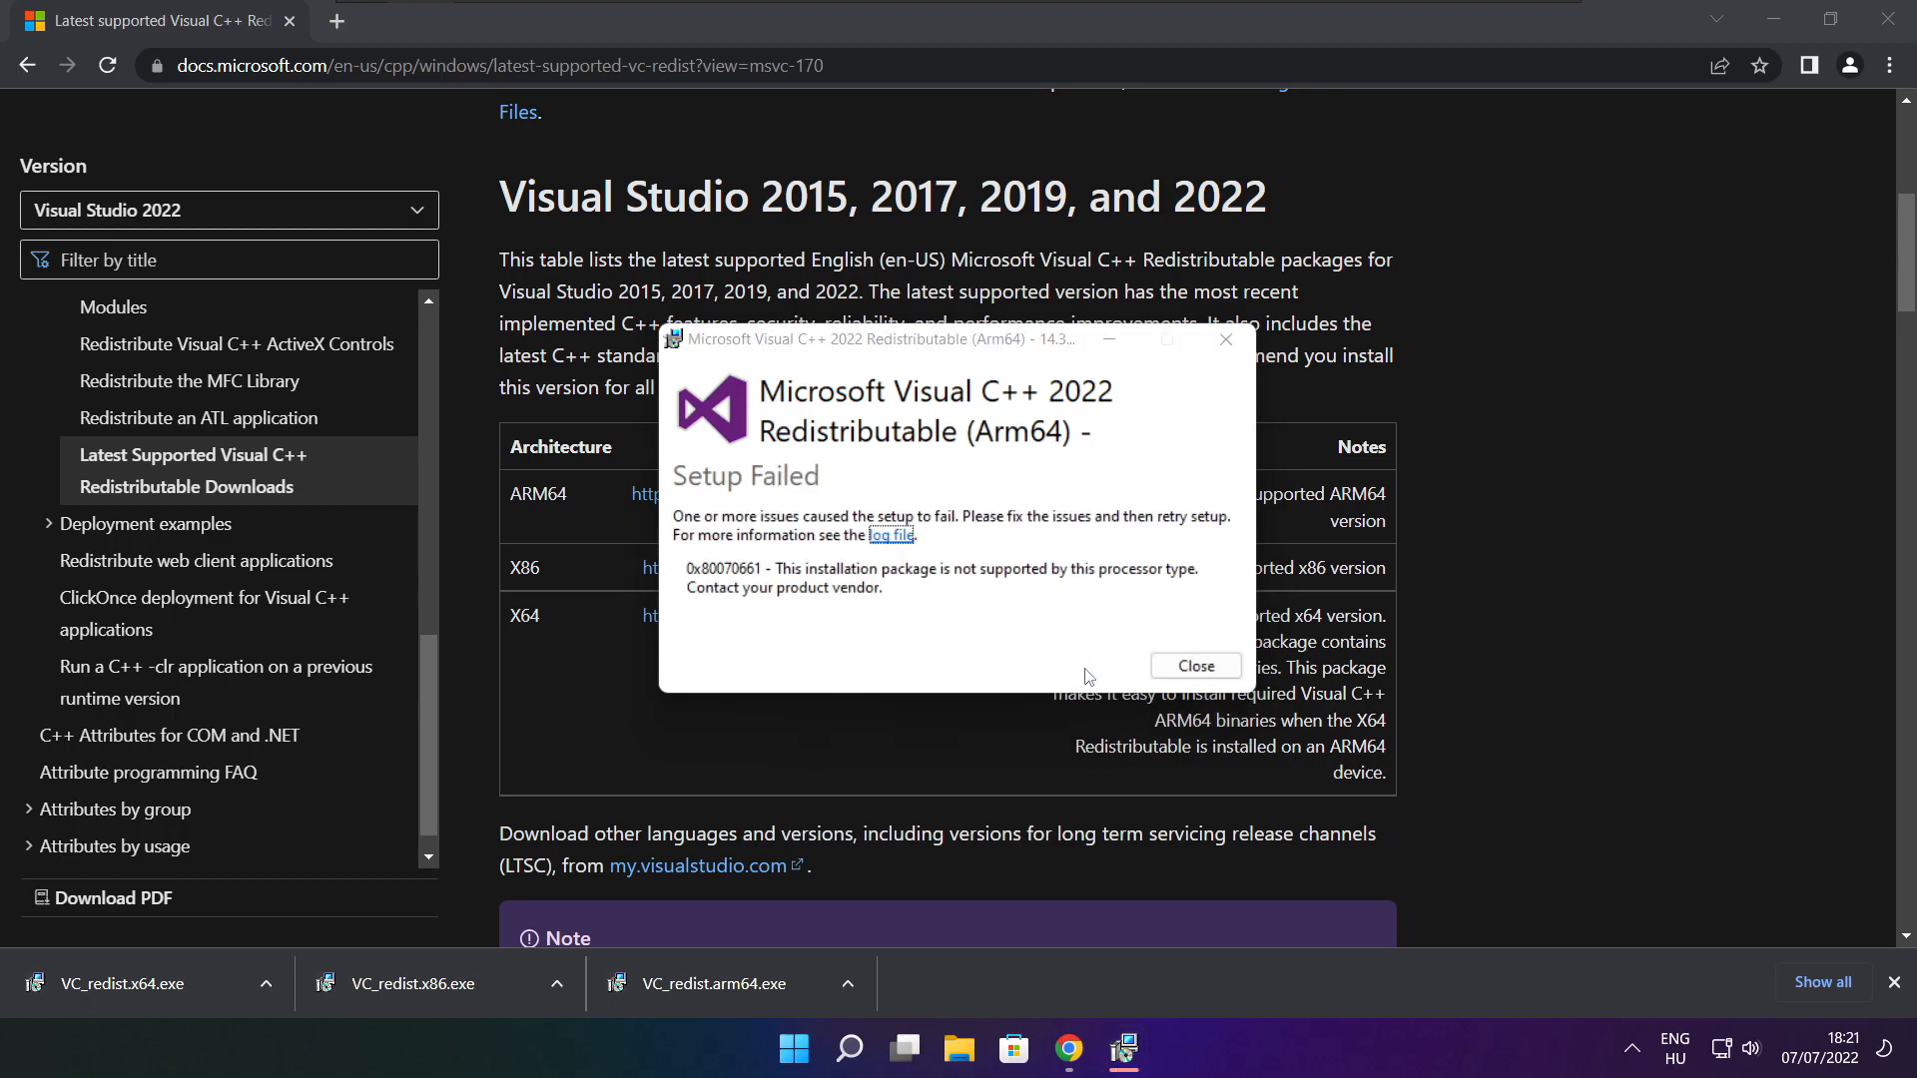
{"action": "left_click", "coordinate": [1193, 667]}
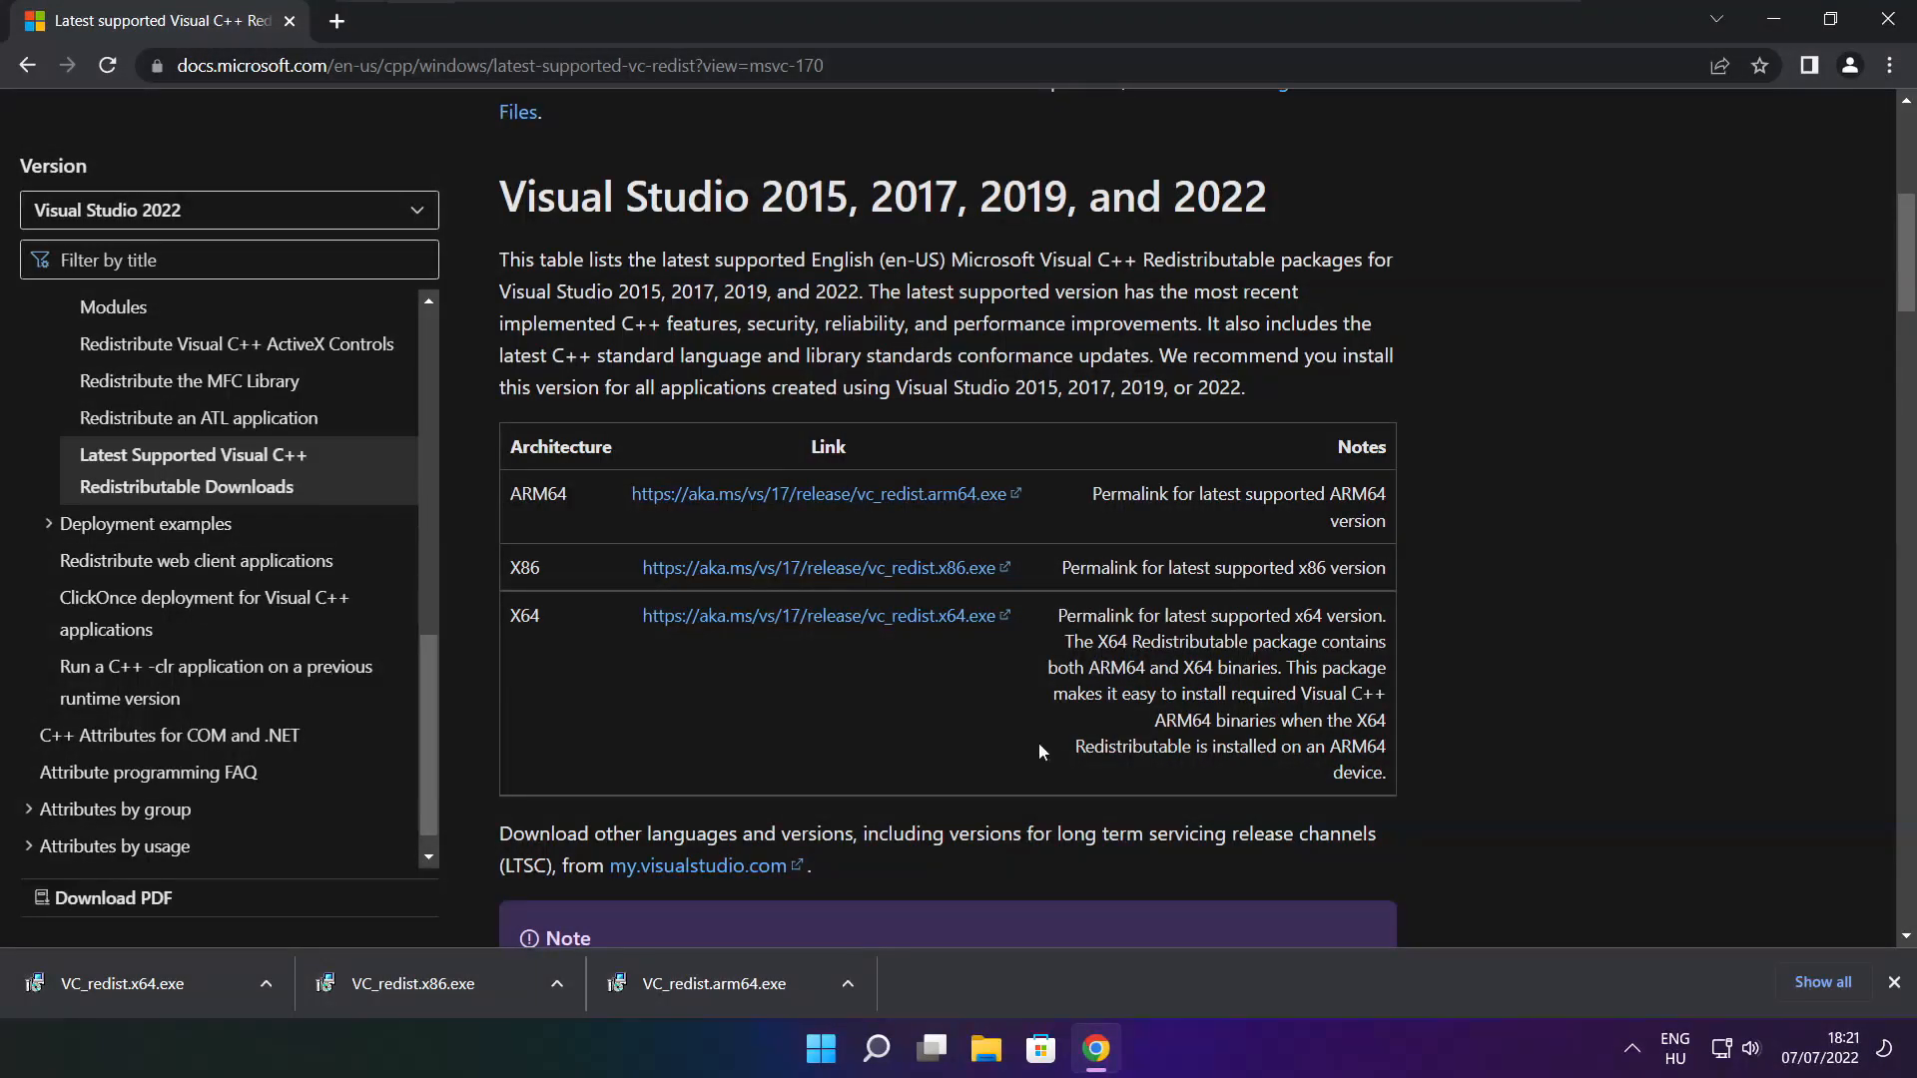
Step: Install the x86 redistributable from VC_redist.x86.exe, agreeing to the license terms, and close its setup
{"action": "left_click", "coordinate": [451, 983]}
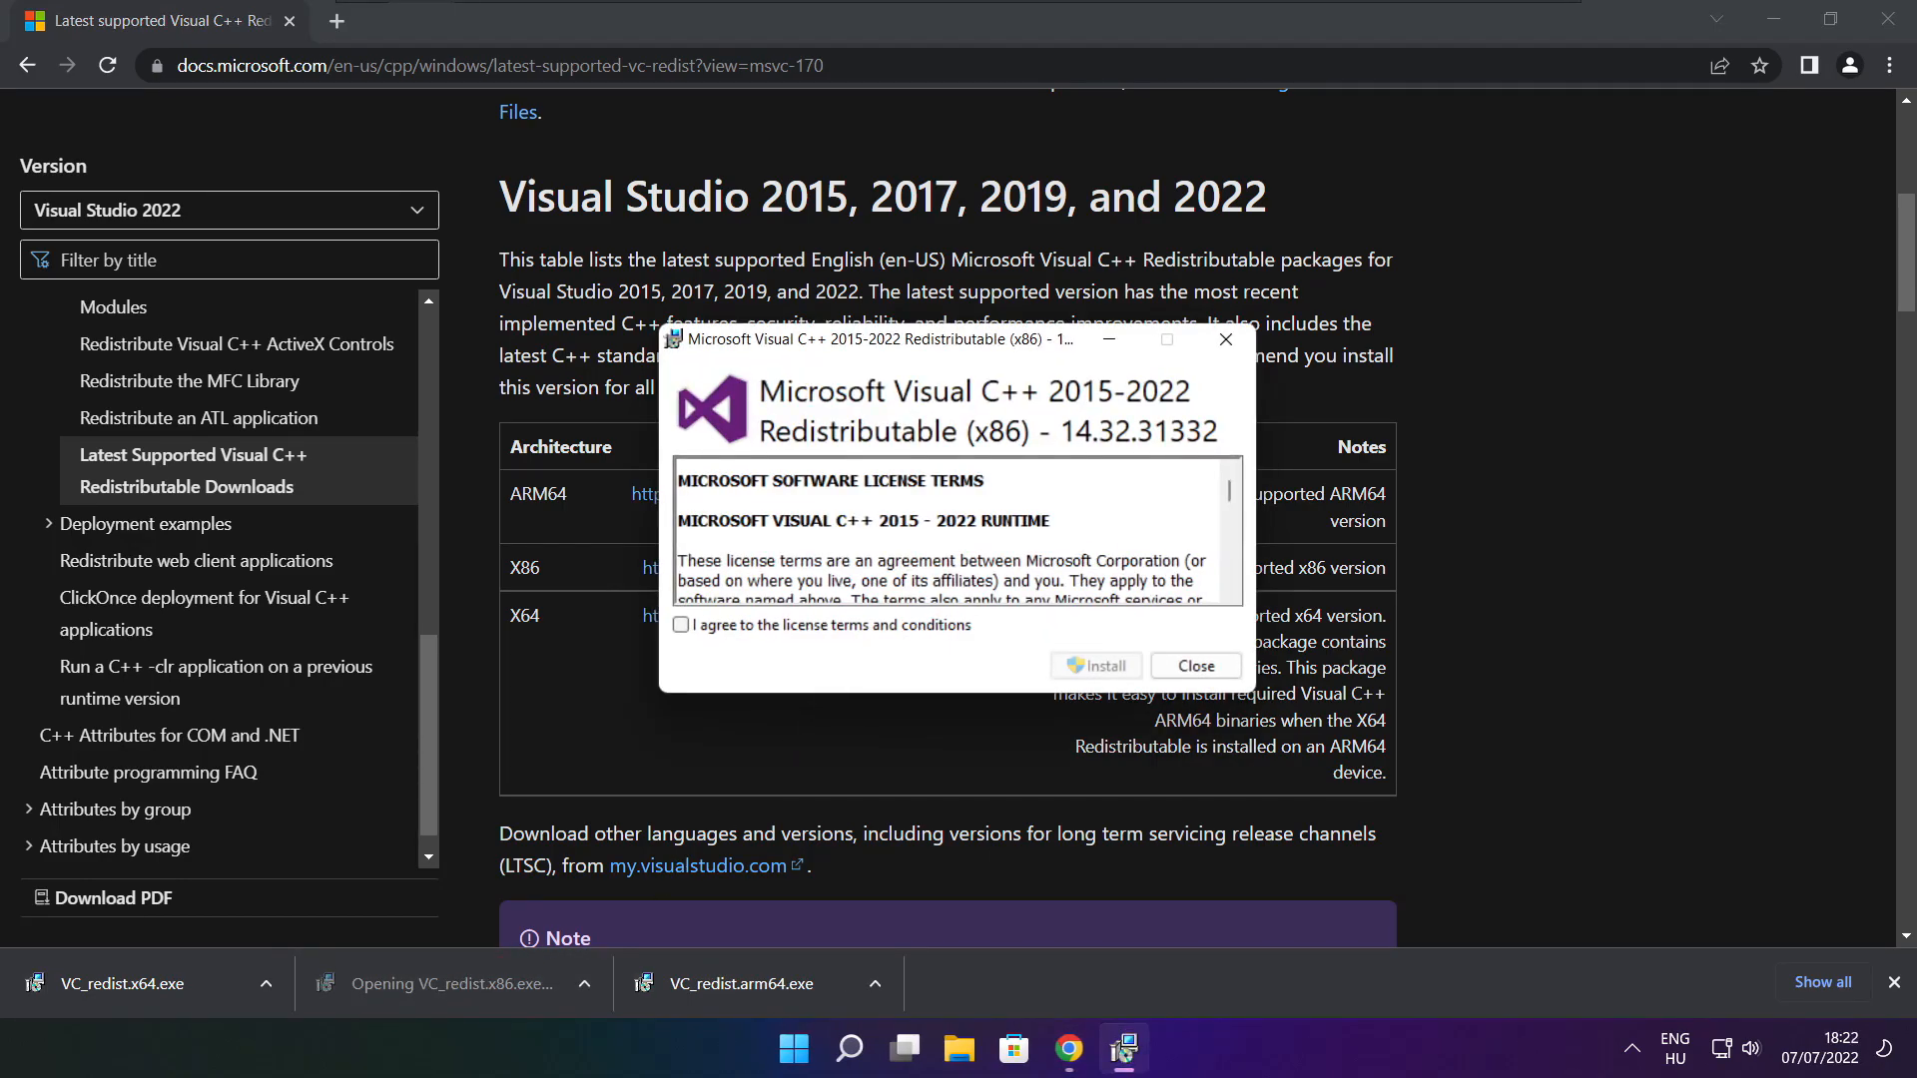
{"action": "left_click_drag", "start_coordinate": [1231, 494], "coordinate": [1232, 587]}
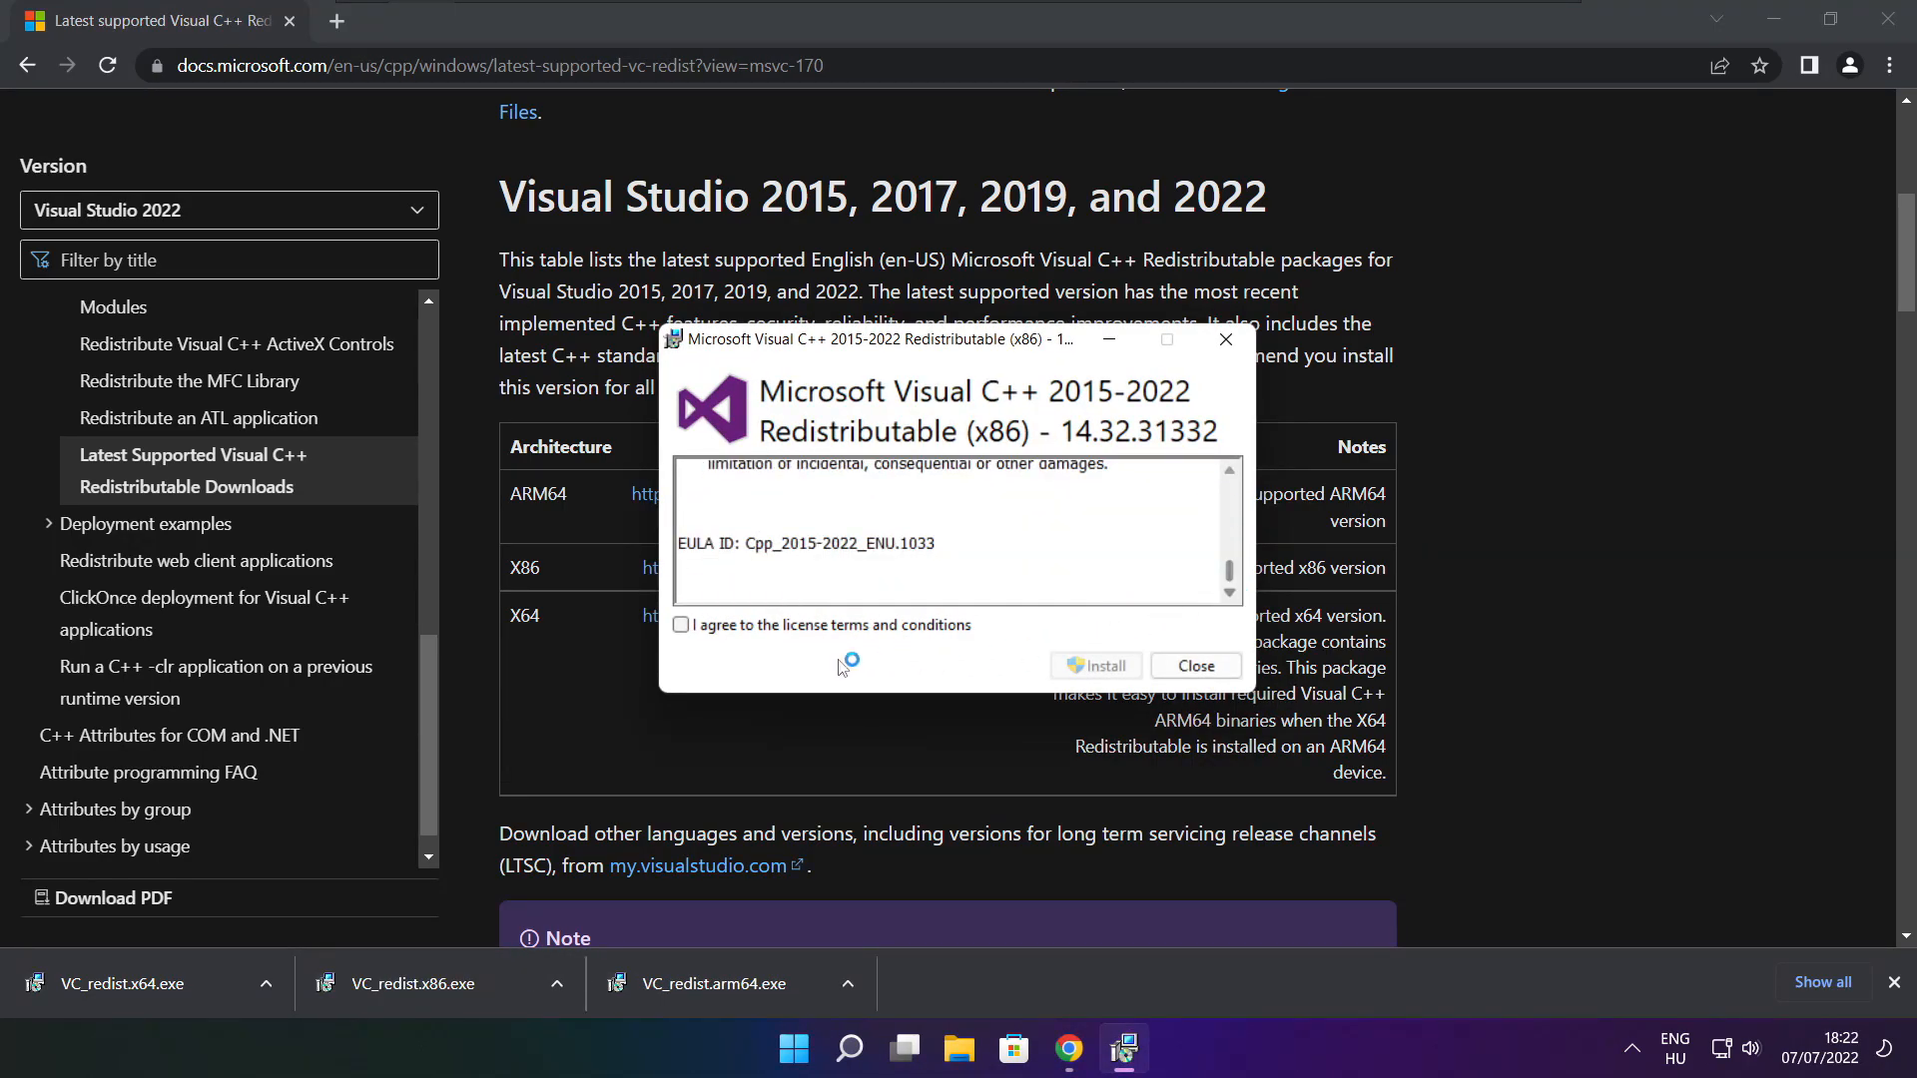
{"action": "left_click", "coordinate": [682, 626]}
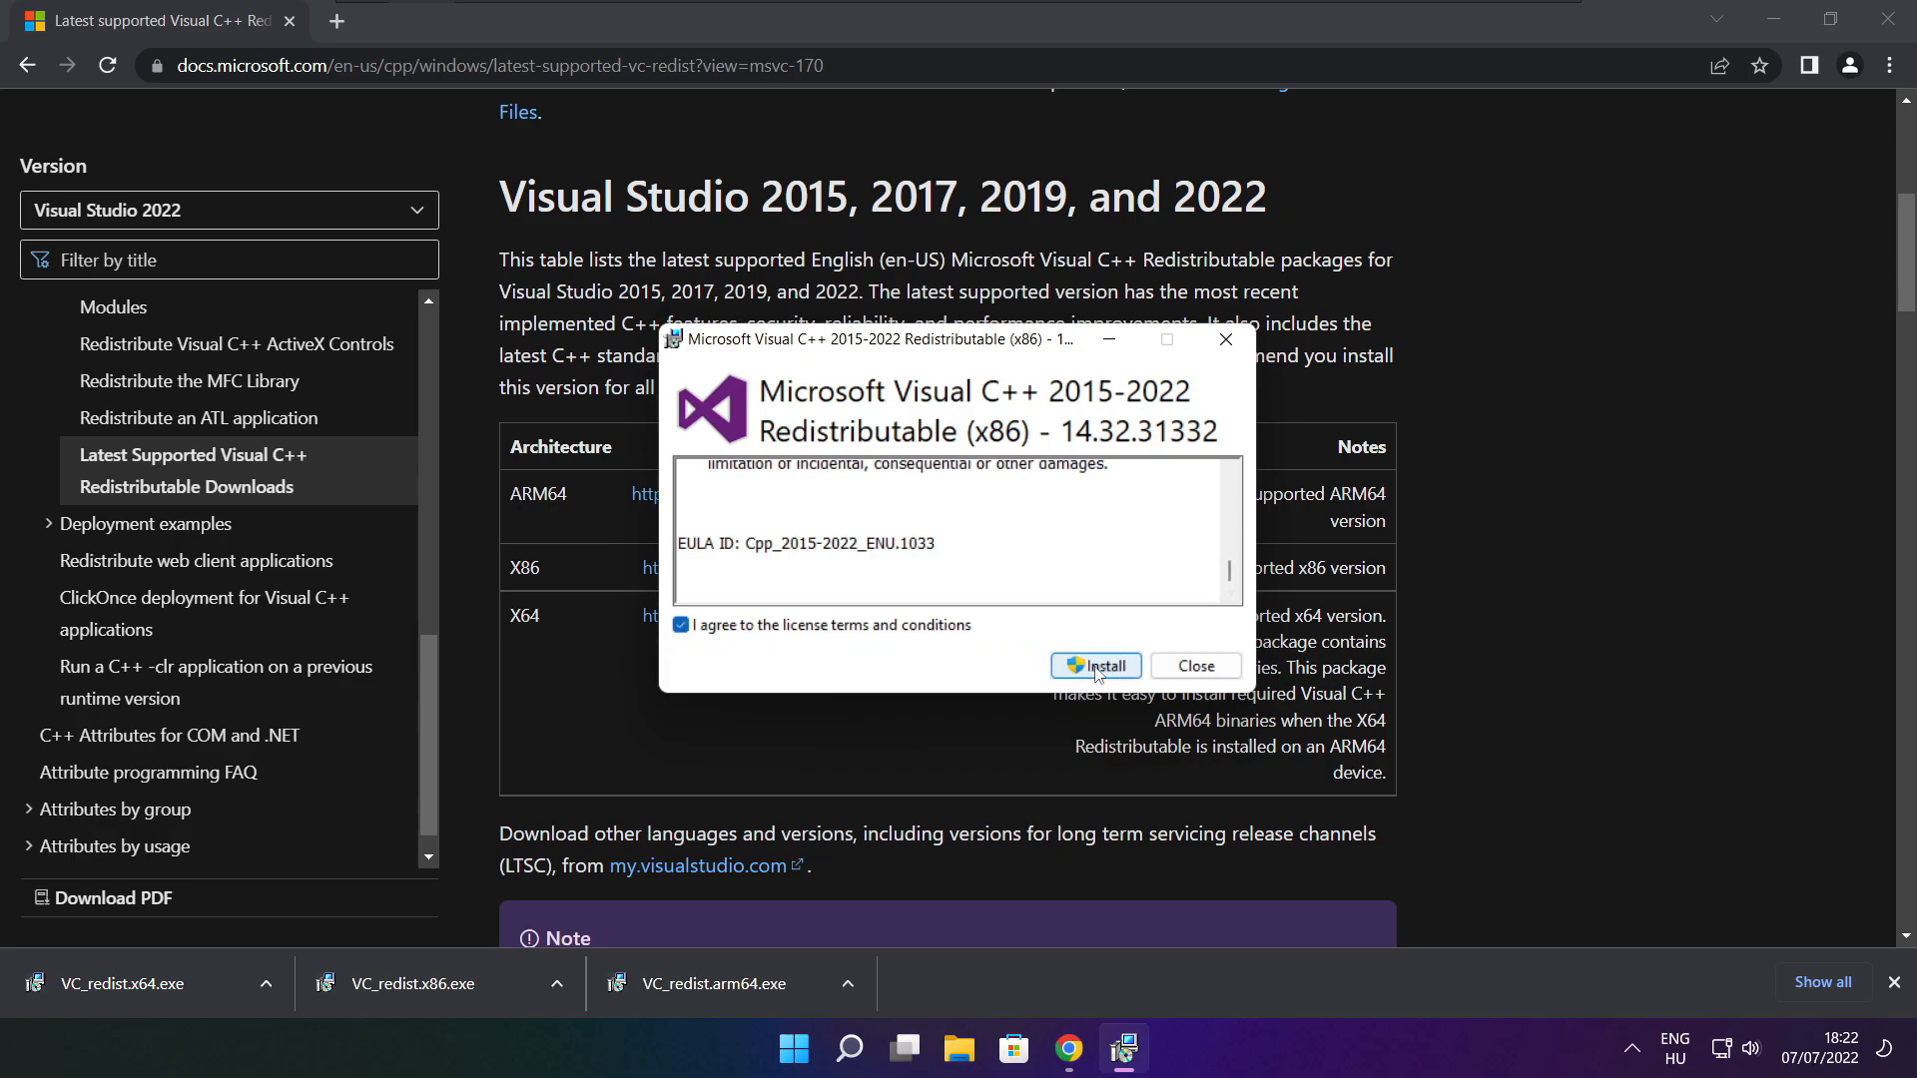
{"action": "left_click", "coordinate": [1098, 666]}
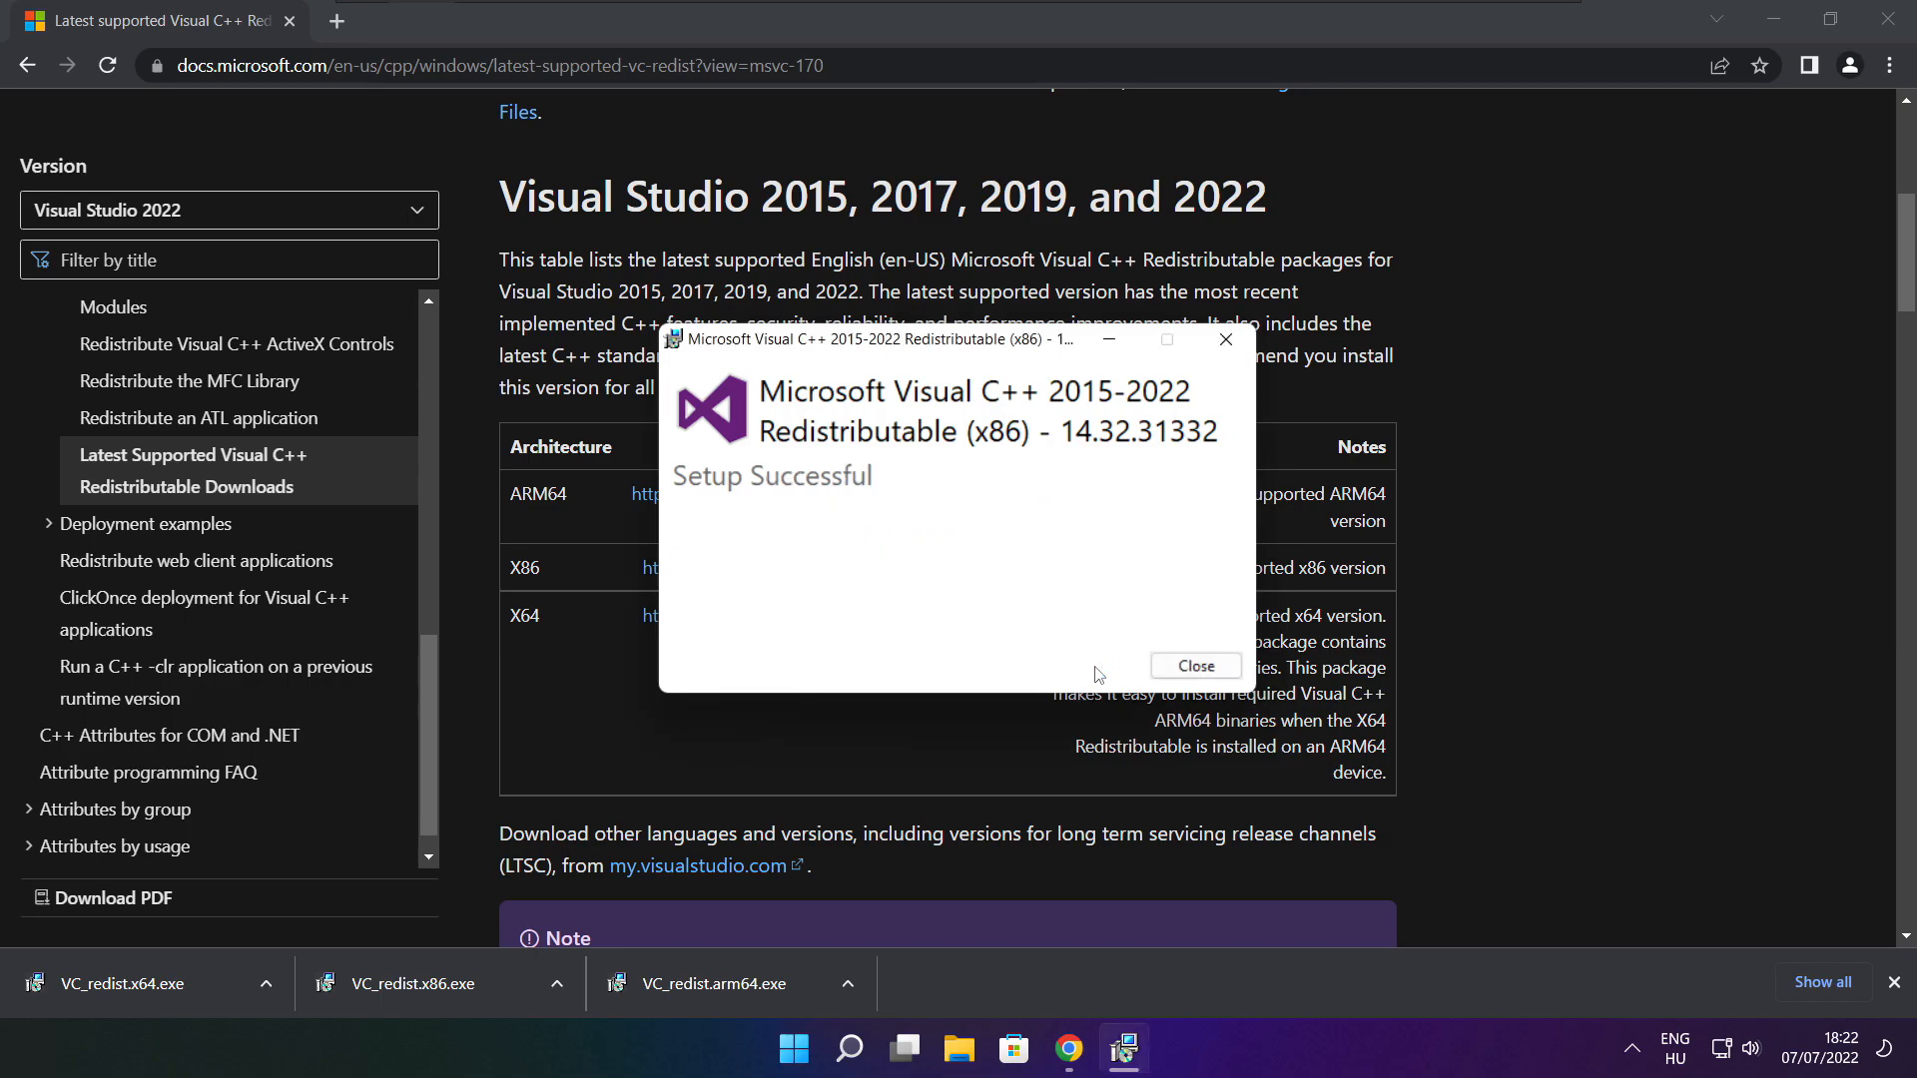
{"action": "left_click", "coordinate": [1196, 665]}
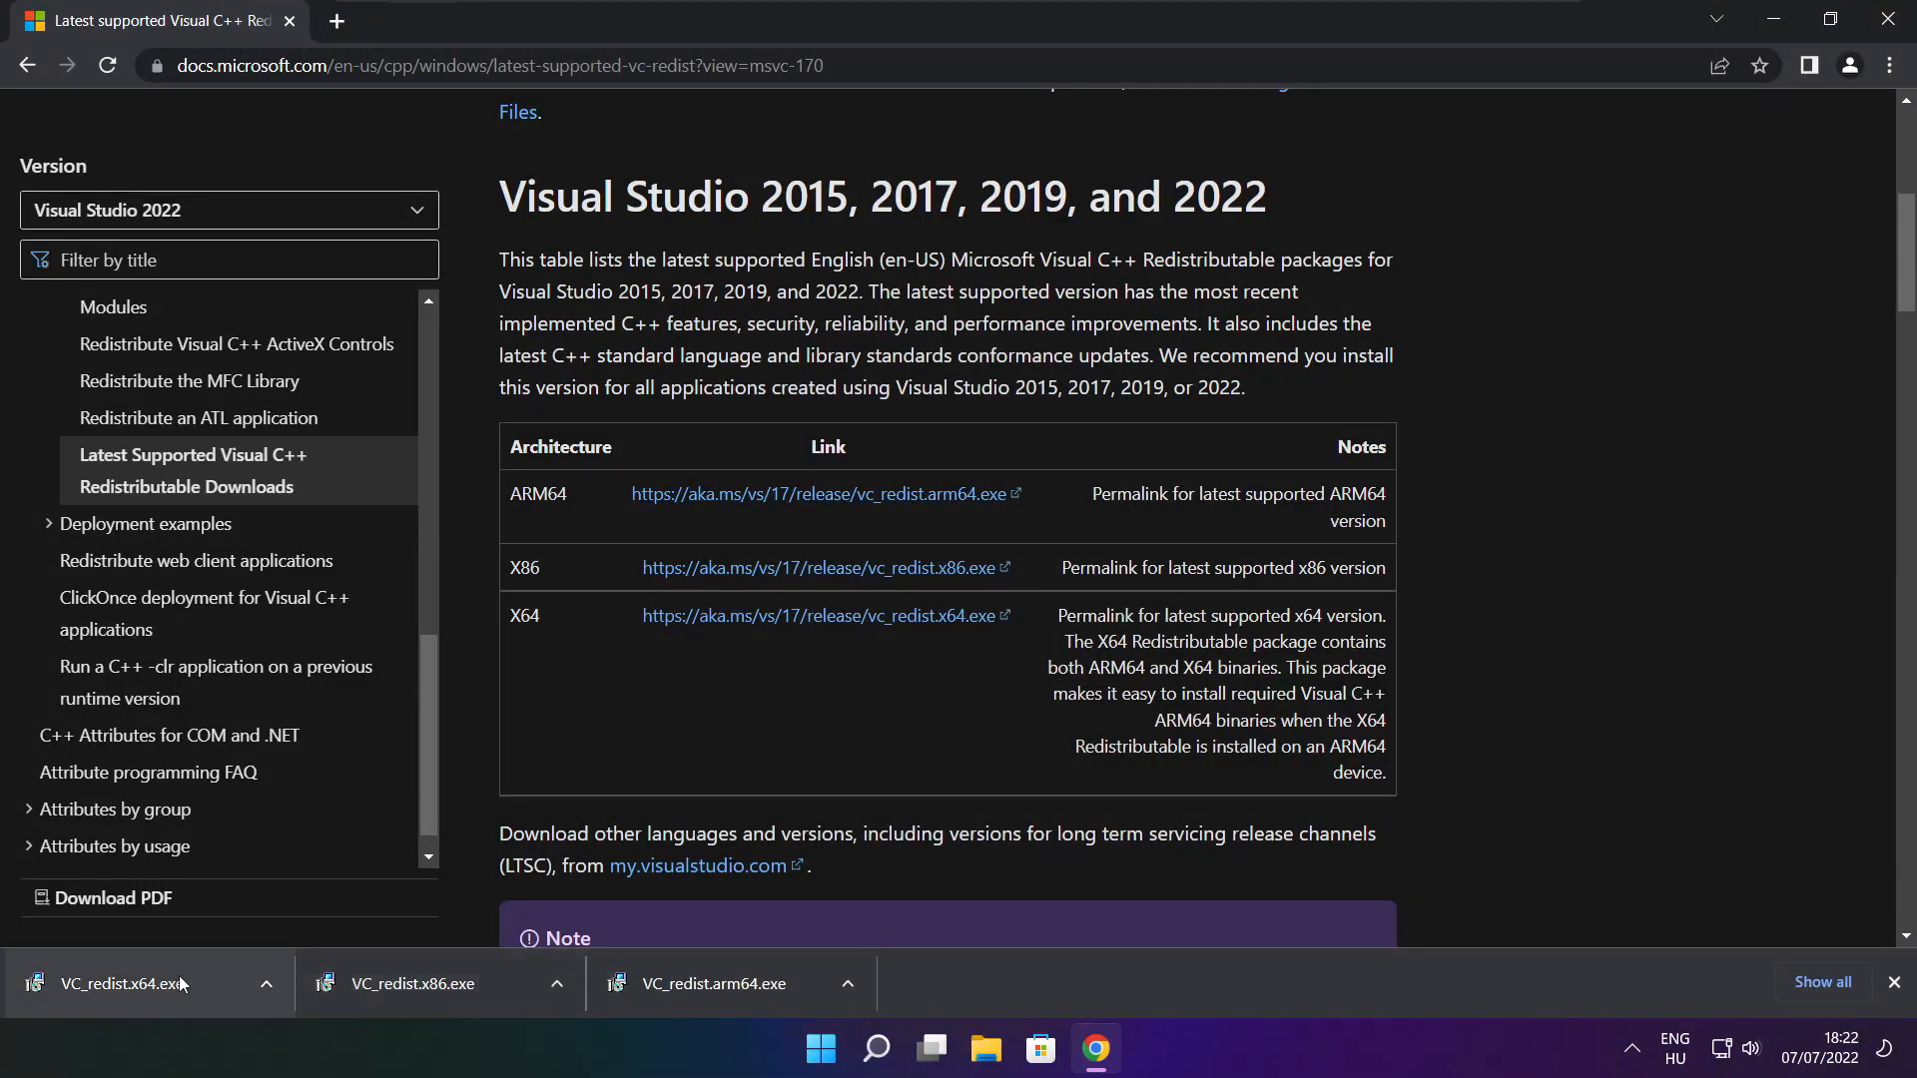
Step: Install the x64 redistributable from VC_redist.x64.exe, agreeing to the license terms, and close its setup
{"action": "left_click", "coordinate": [160, 984]}
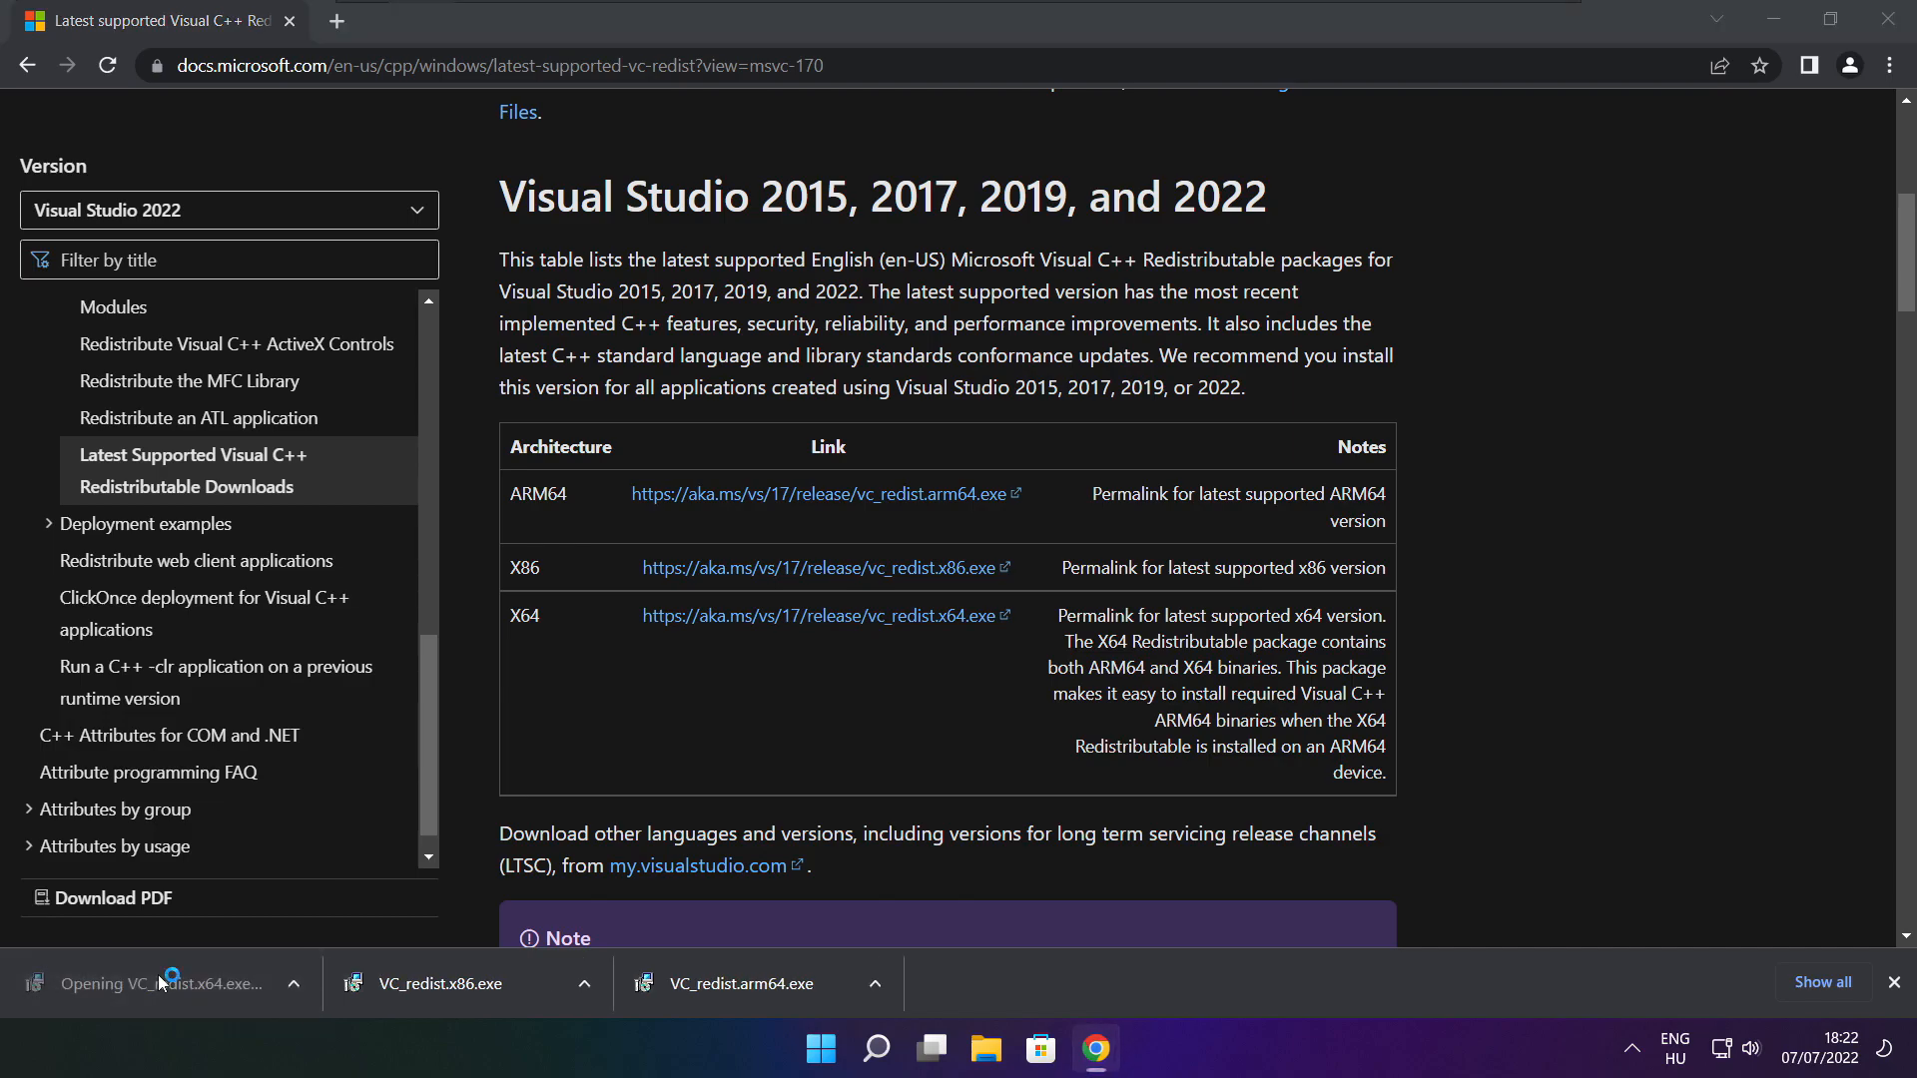
{"action": "left_click_drag", "start_coordinate": [1230, 493], "coordinate": [1230, 589]}
{"action": "left_click", "coordinate": [681, 625]}
{"action": "left_click", "coordinate": [1102, 671]}
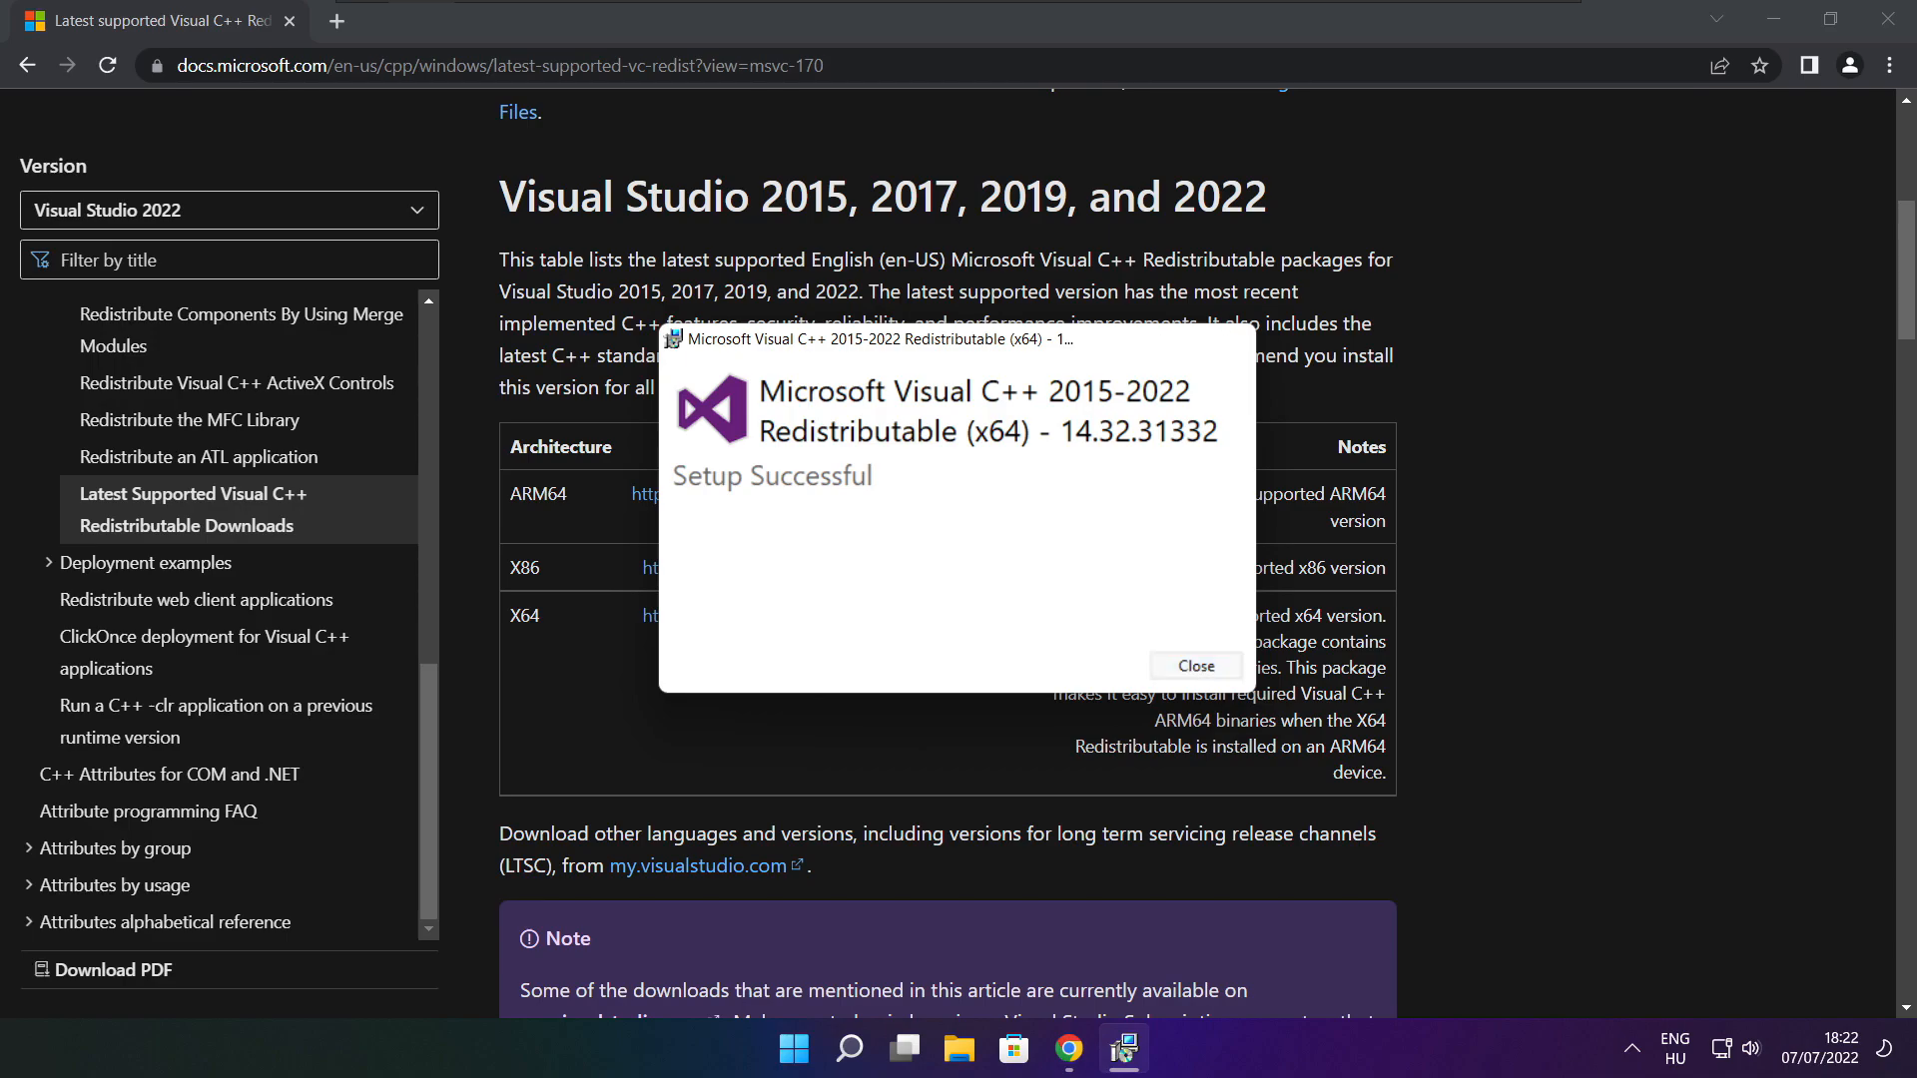
{"action": "left_click", "coordinate": [1196, 666]}
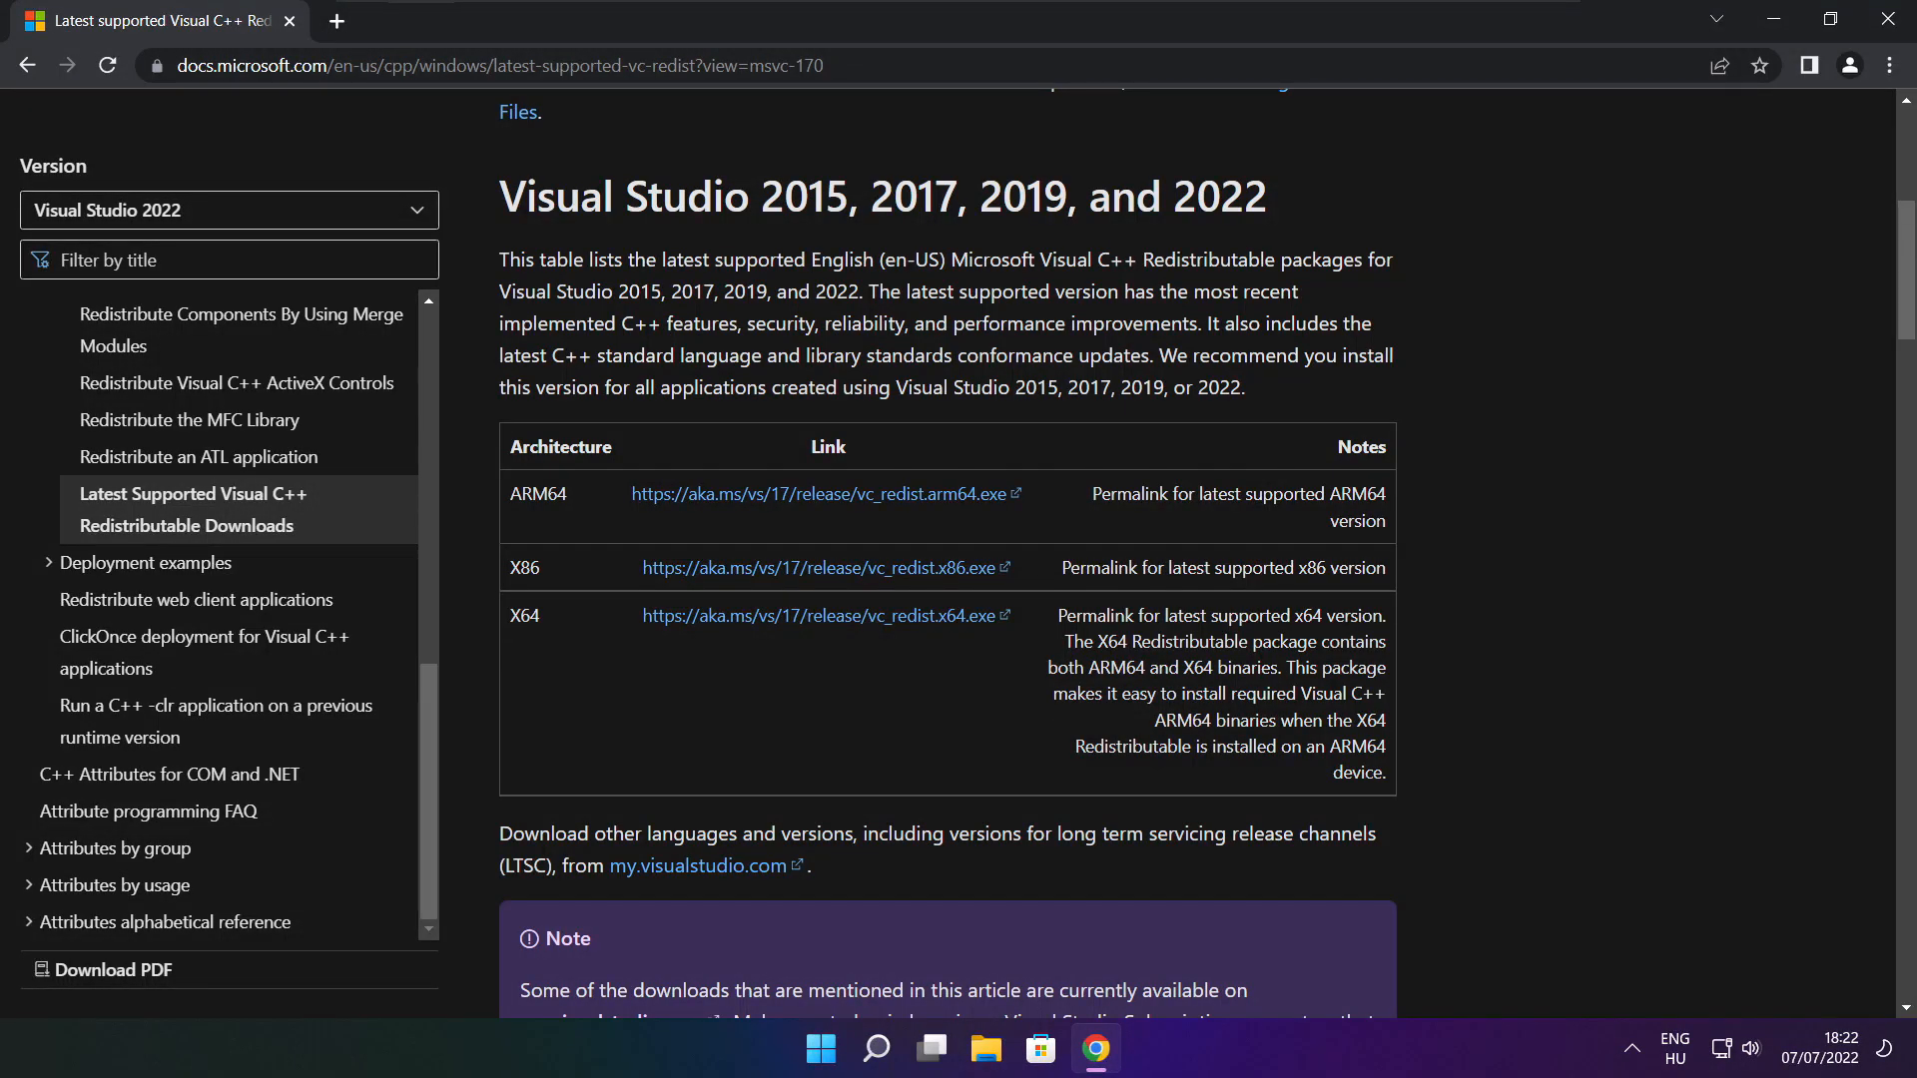
Step: Close the browser and restart the computer
{"action": "left_click", "coordinate": [1888, 20]}
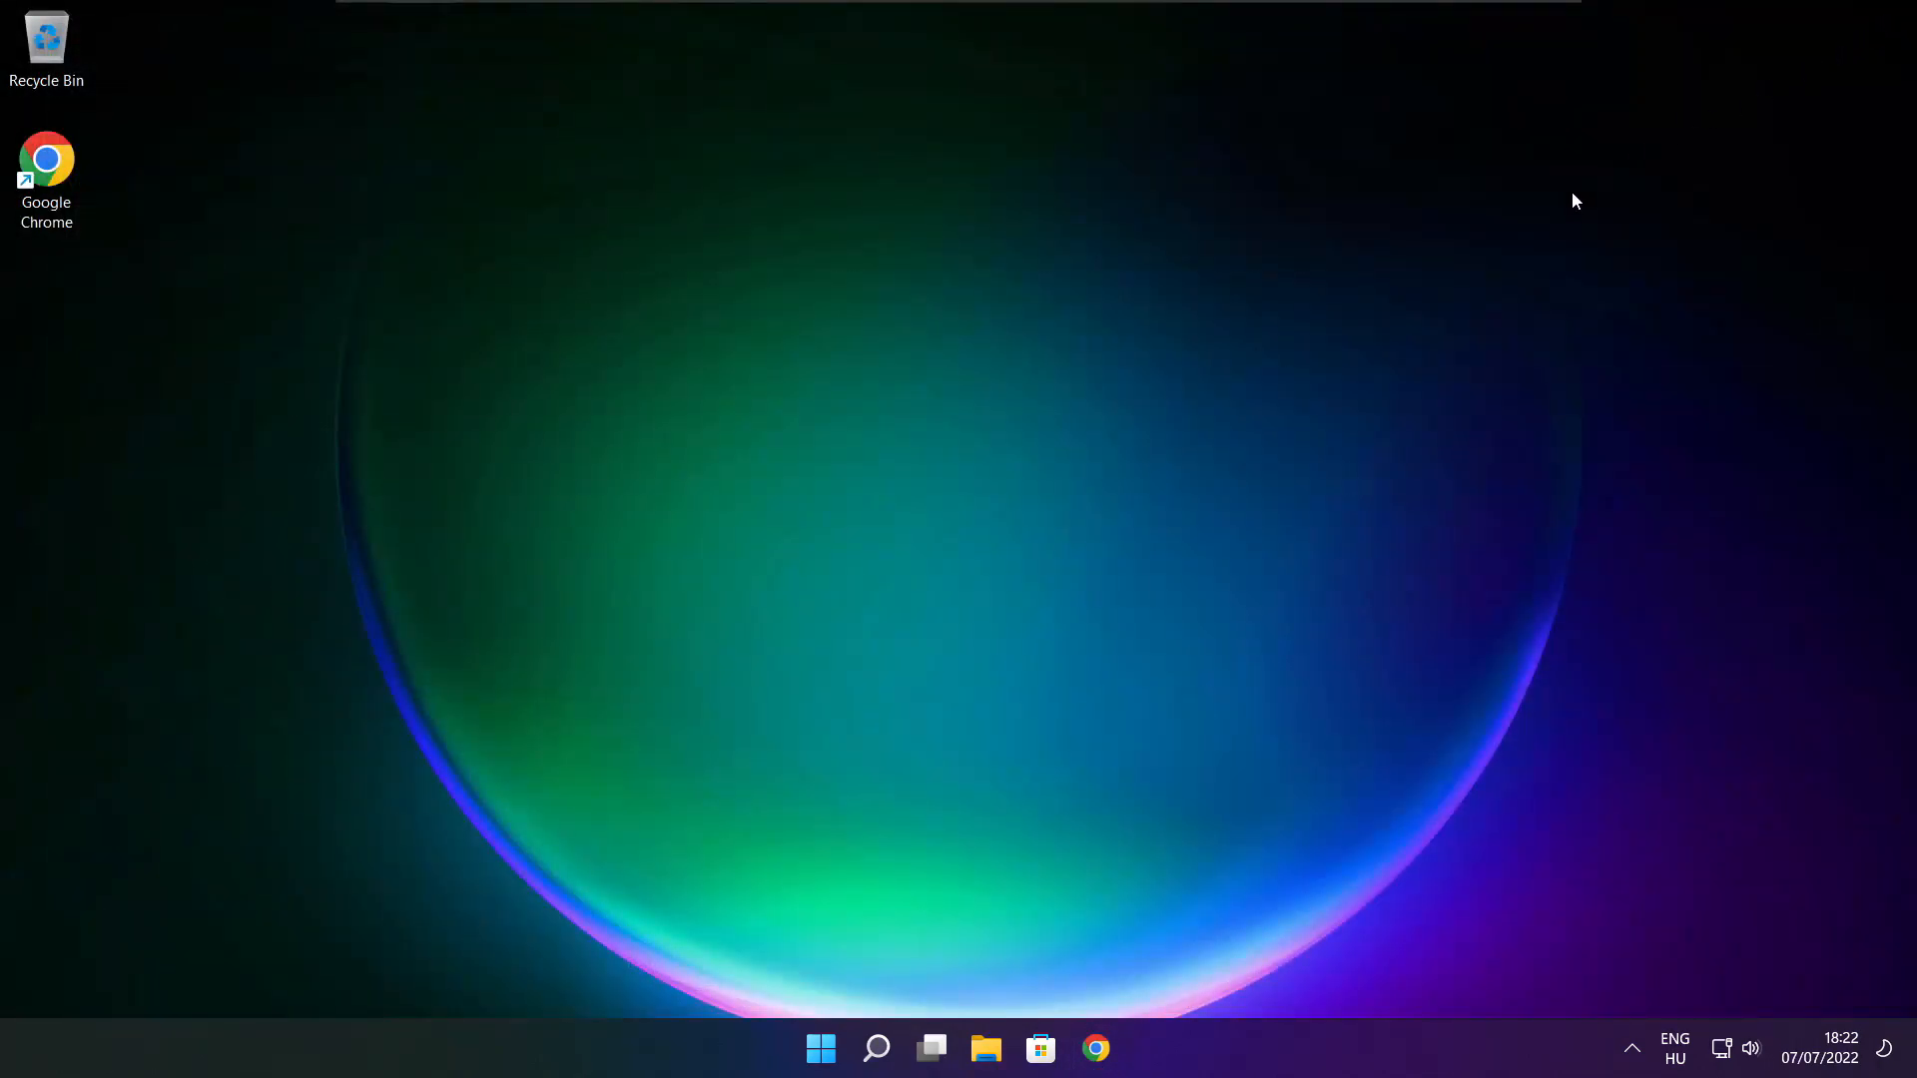
{"action": "left_click", "coordinate": [820, 1050]}
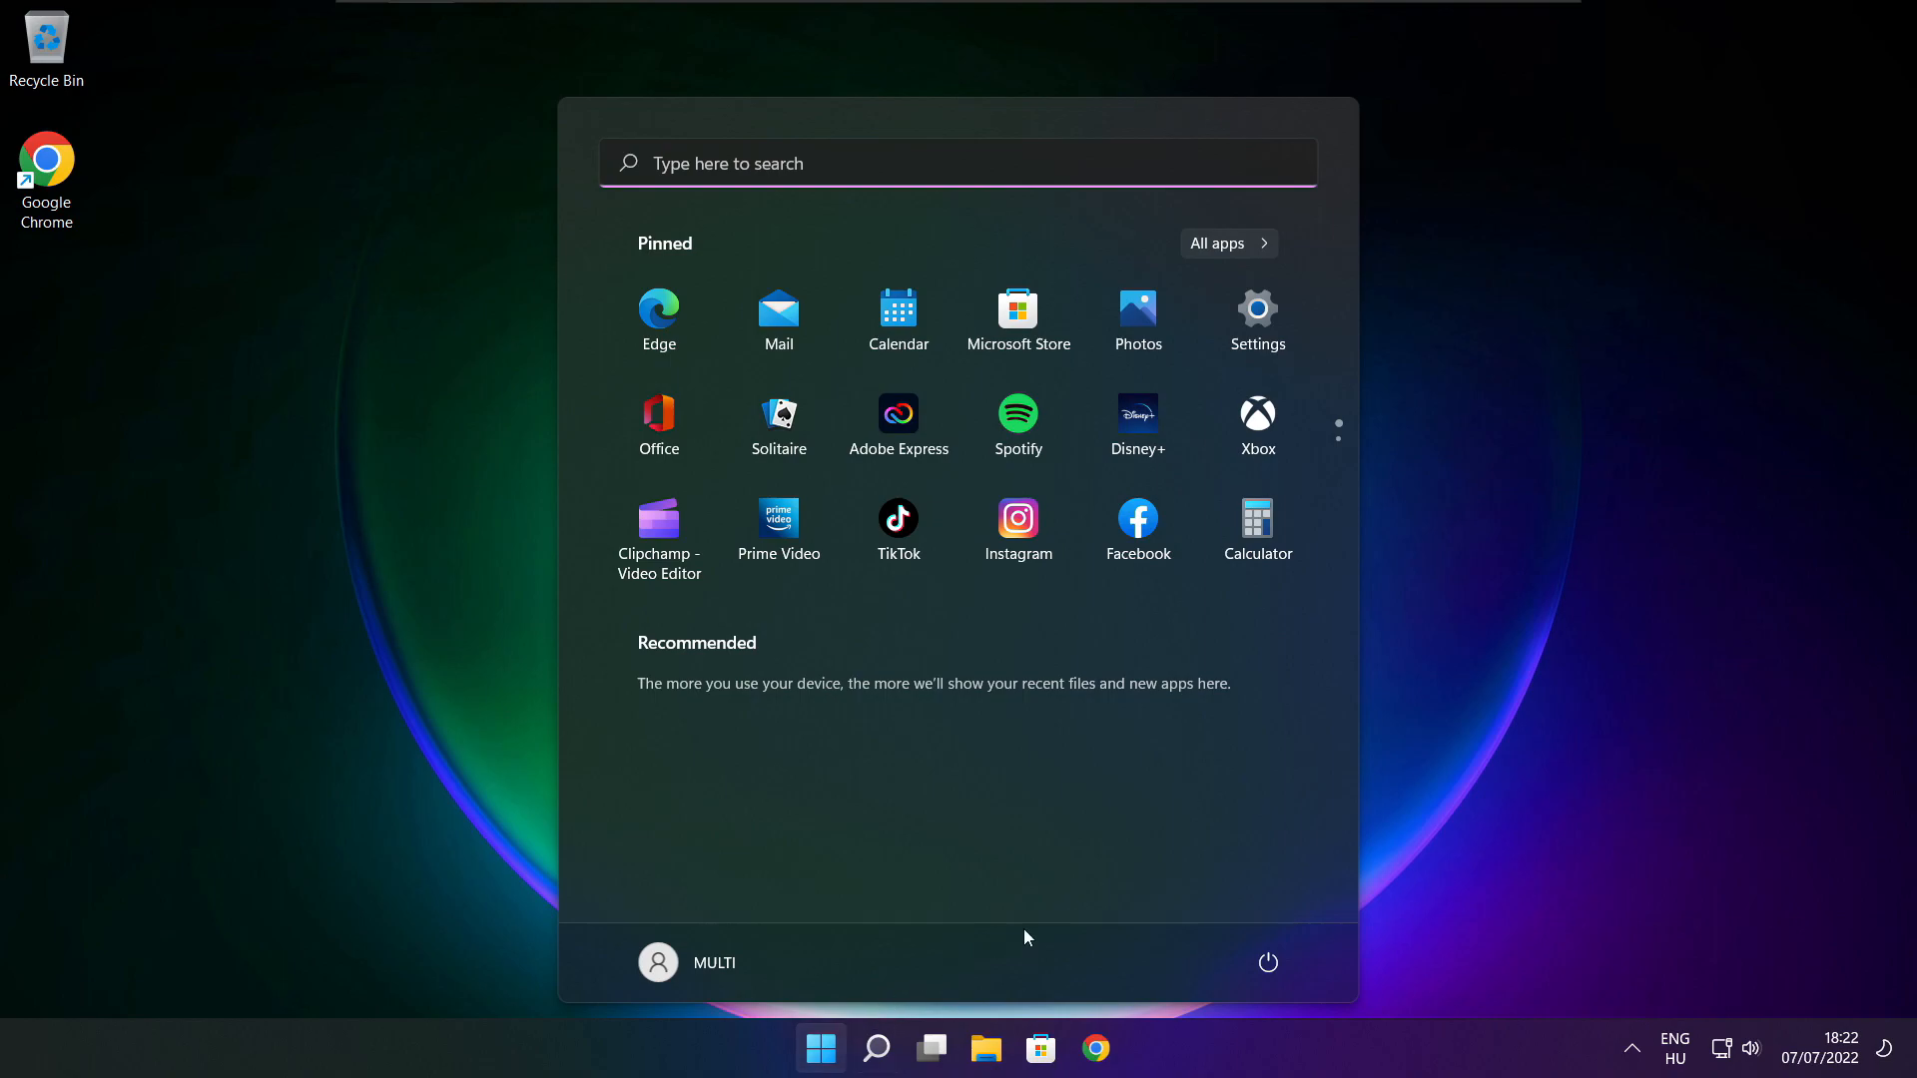
{"action": "left_click", "coordinate": [1266, 964]}
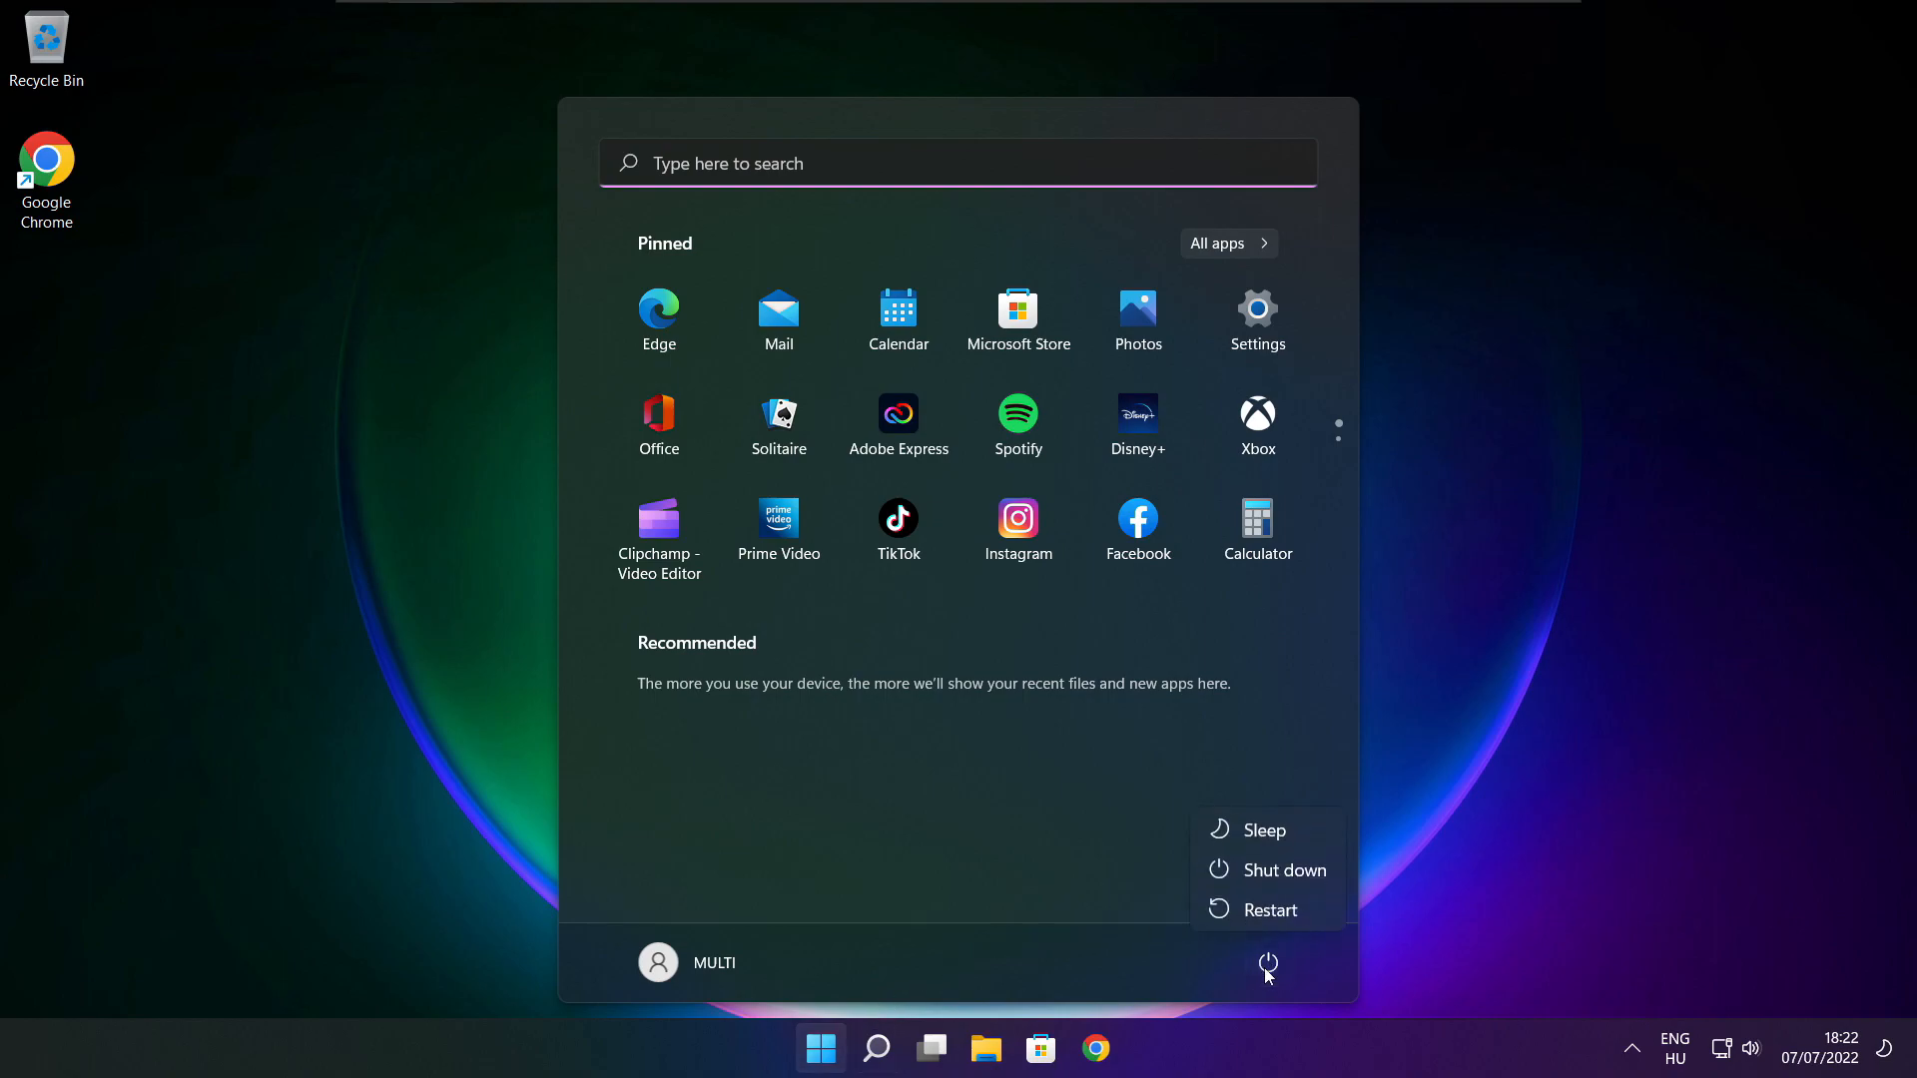
{"action": "left_click", "coordinate": [1281, 911]}
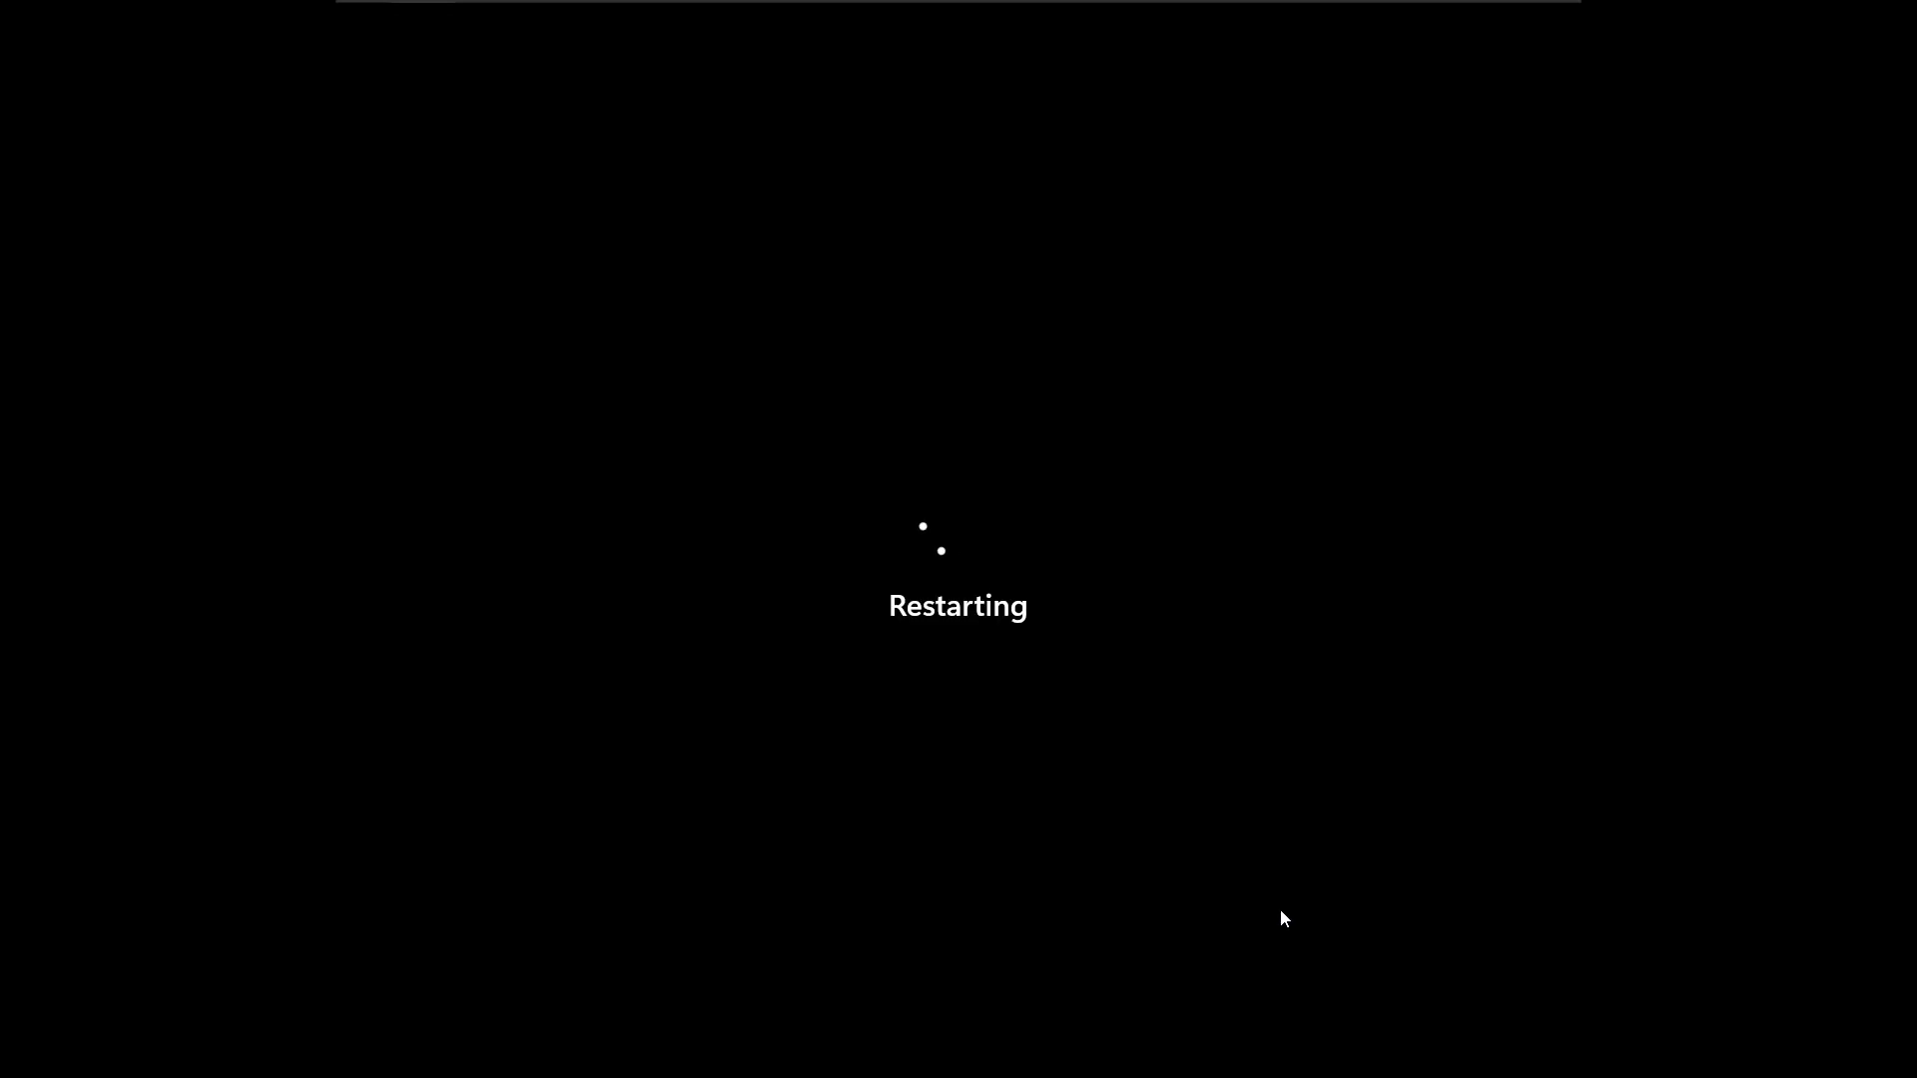